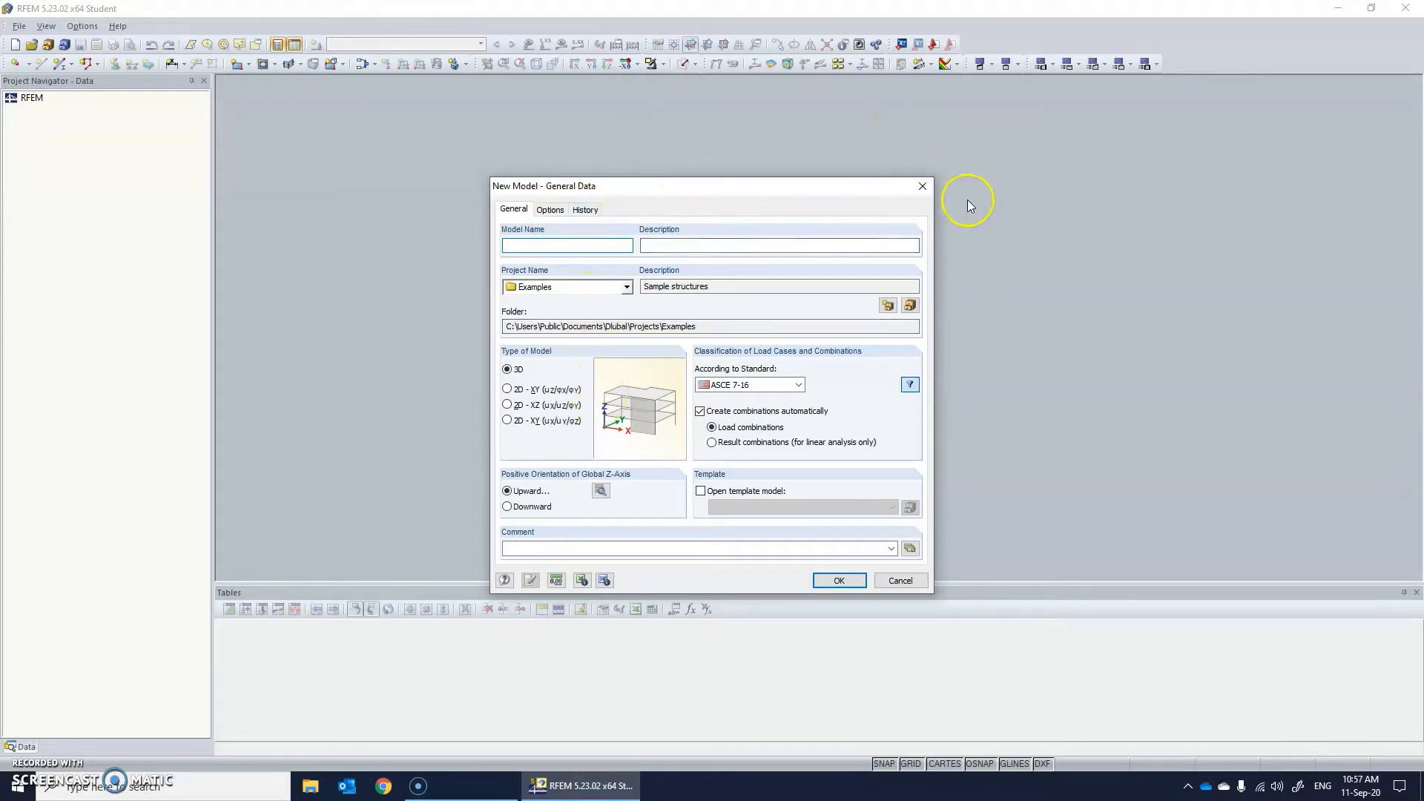
# Start a new 3D model named Example 01 under standard ASCE 7-16, with the global Z-axis upward and the local z-axis downward.
pyautogui.click(929, 186)
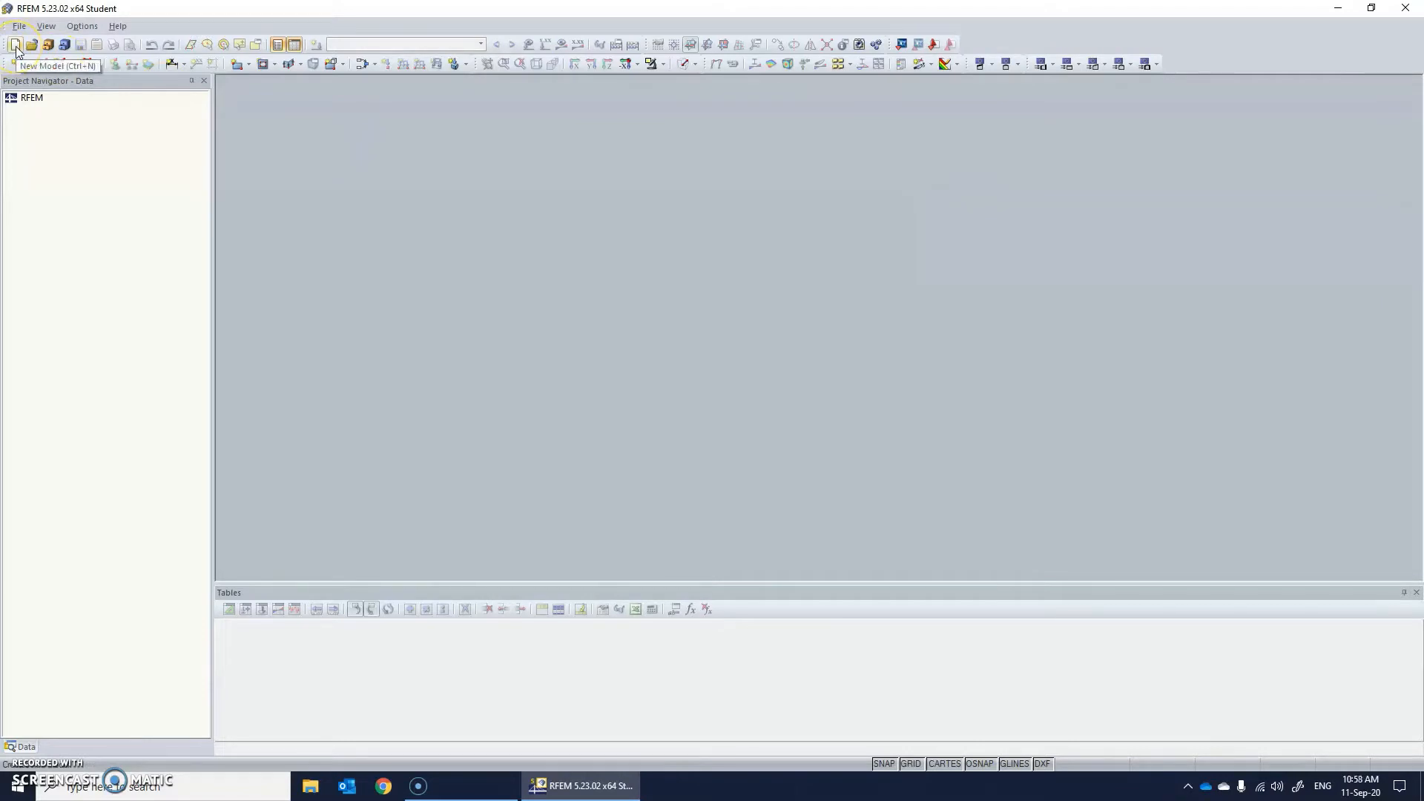
pyautogui.click(15, 45)
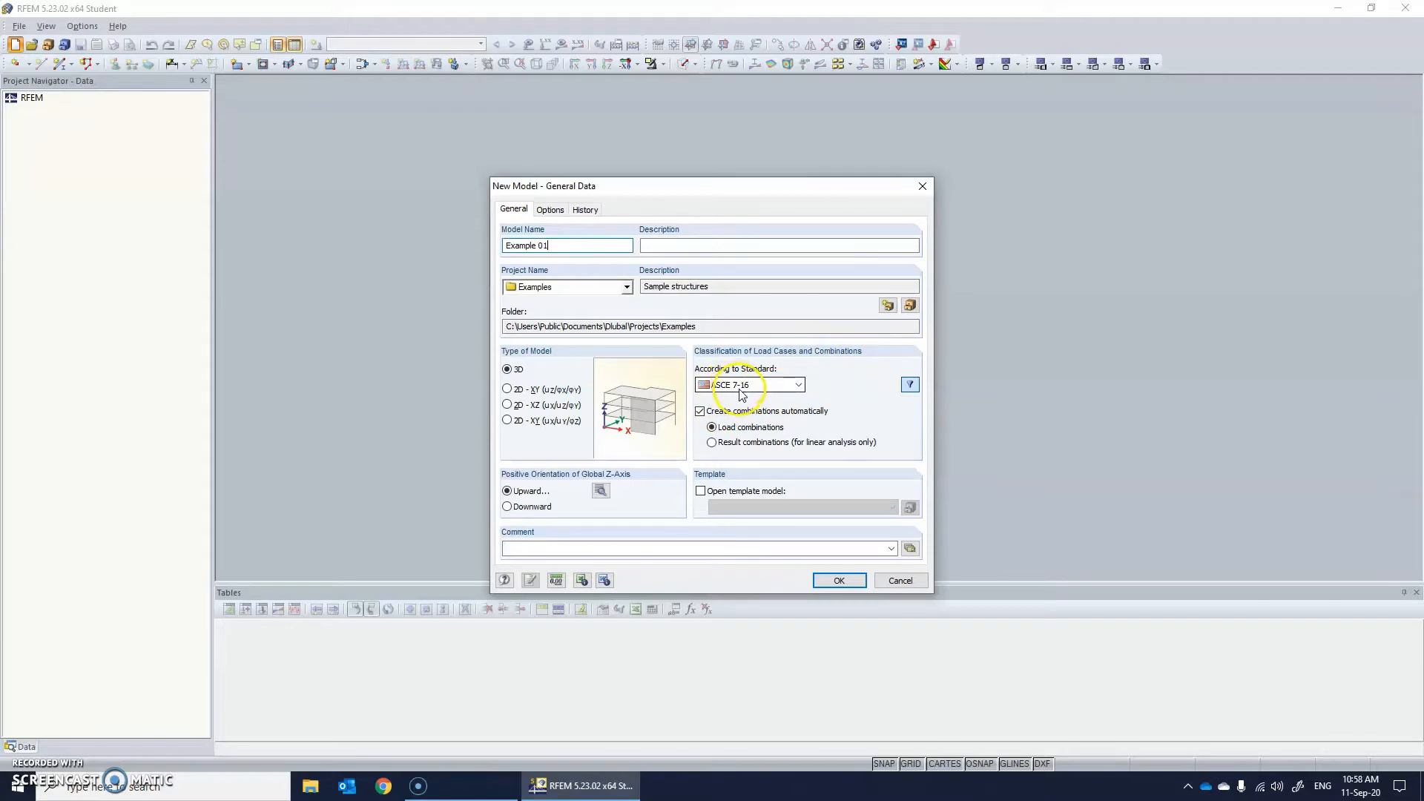
pyautogui.click(800, 386)
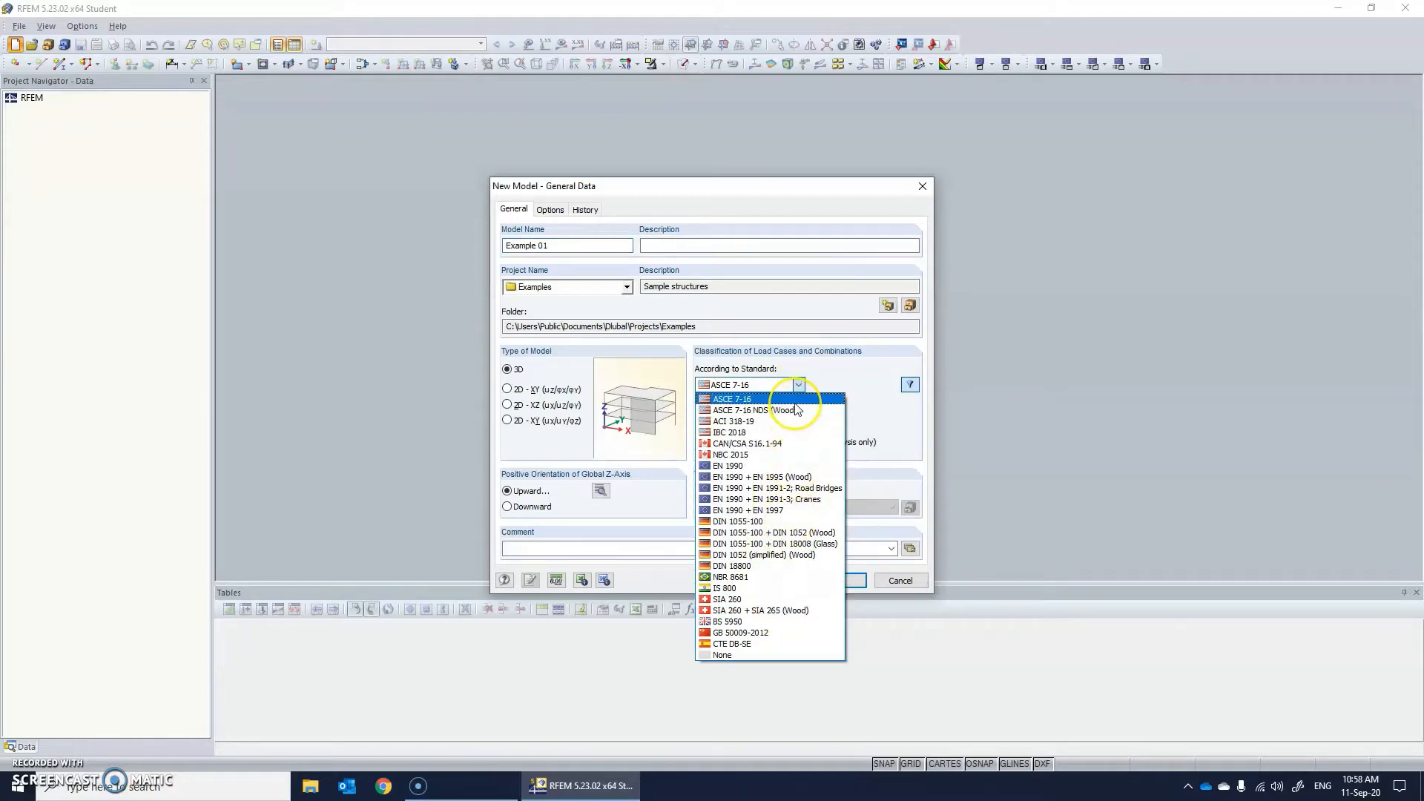
pyautogui.click(754, 388)
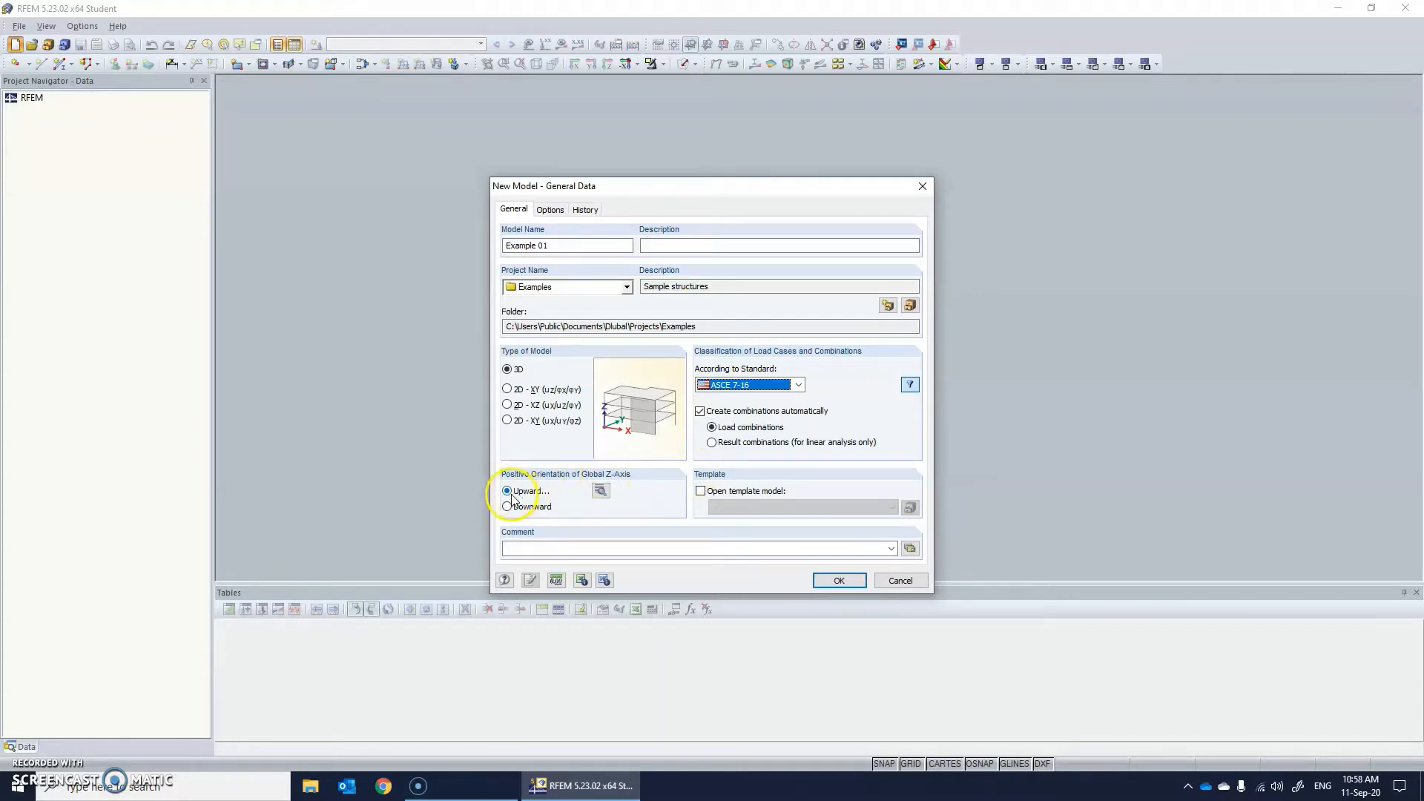
pyautogui.click(599, 492)
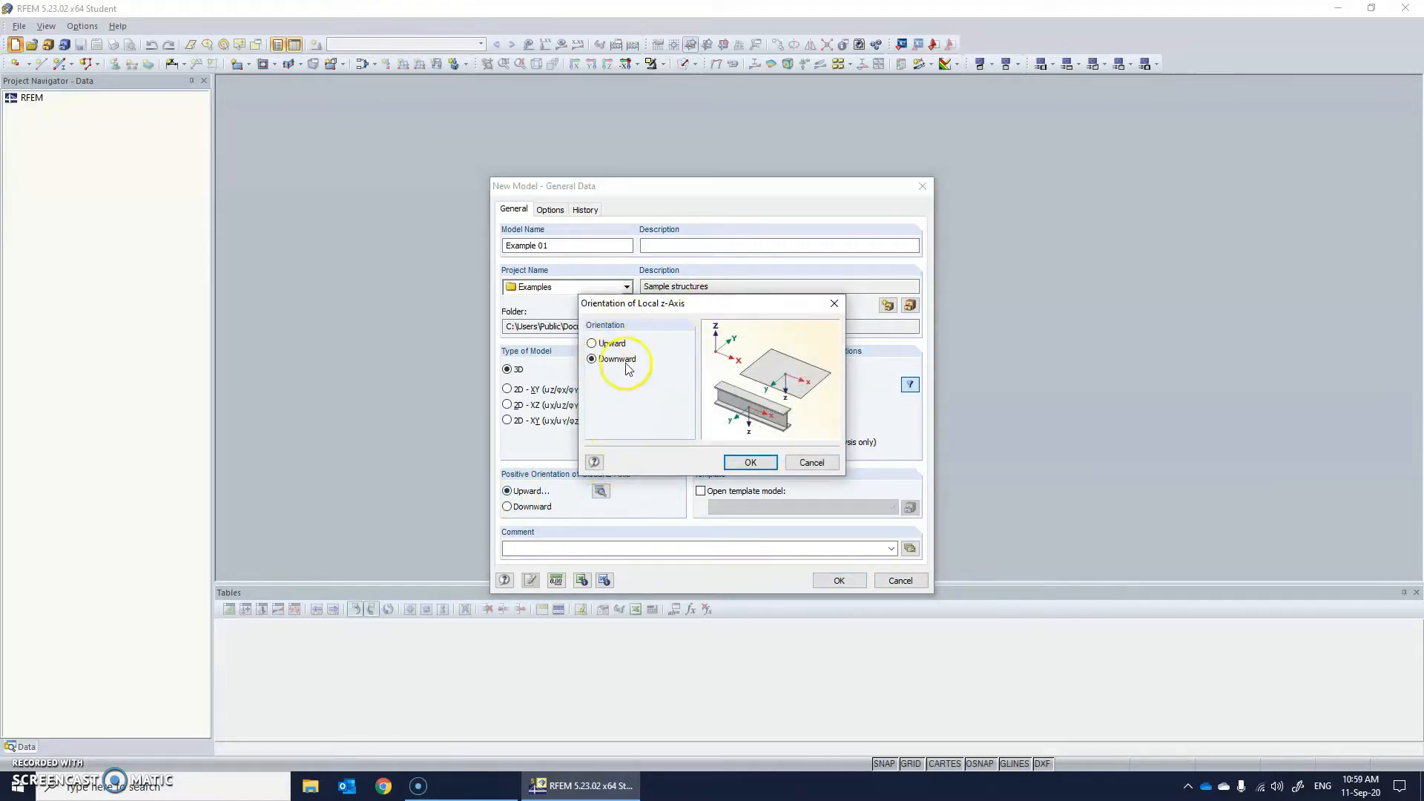
pyautogui.click(752, 464)
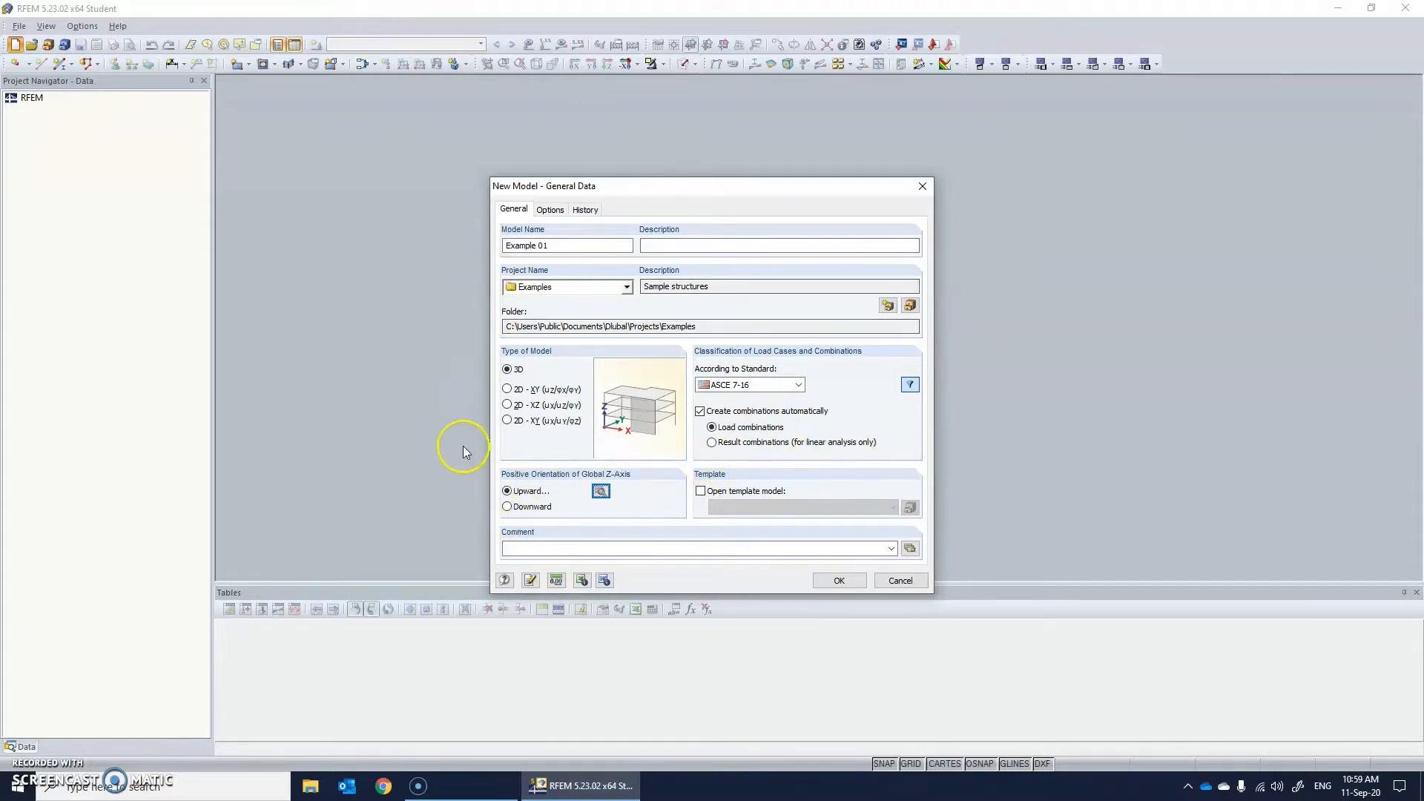
# Check and accept the model's units and decimal places, with lengths in ft, and create the model.
pyautogui.click(560, 583)
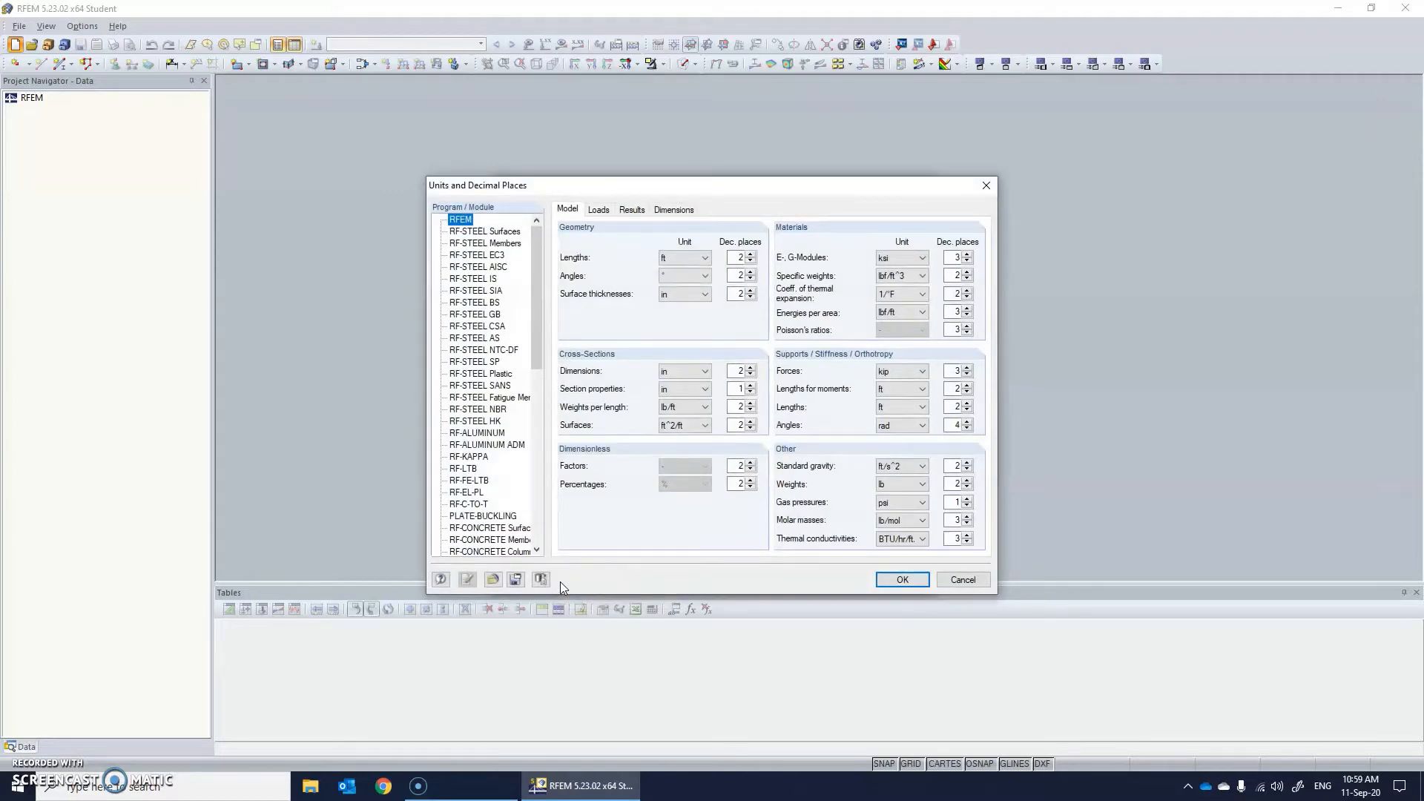
pyautogui.moveTo(518, 196); pyautogui.dragTo(712, 175)
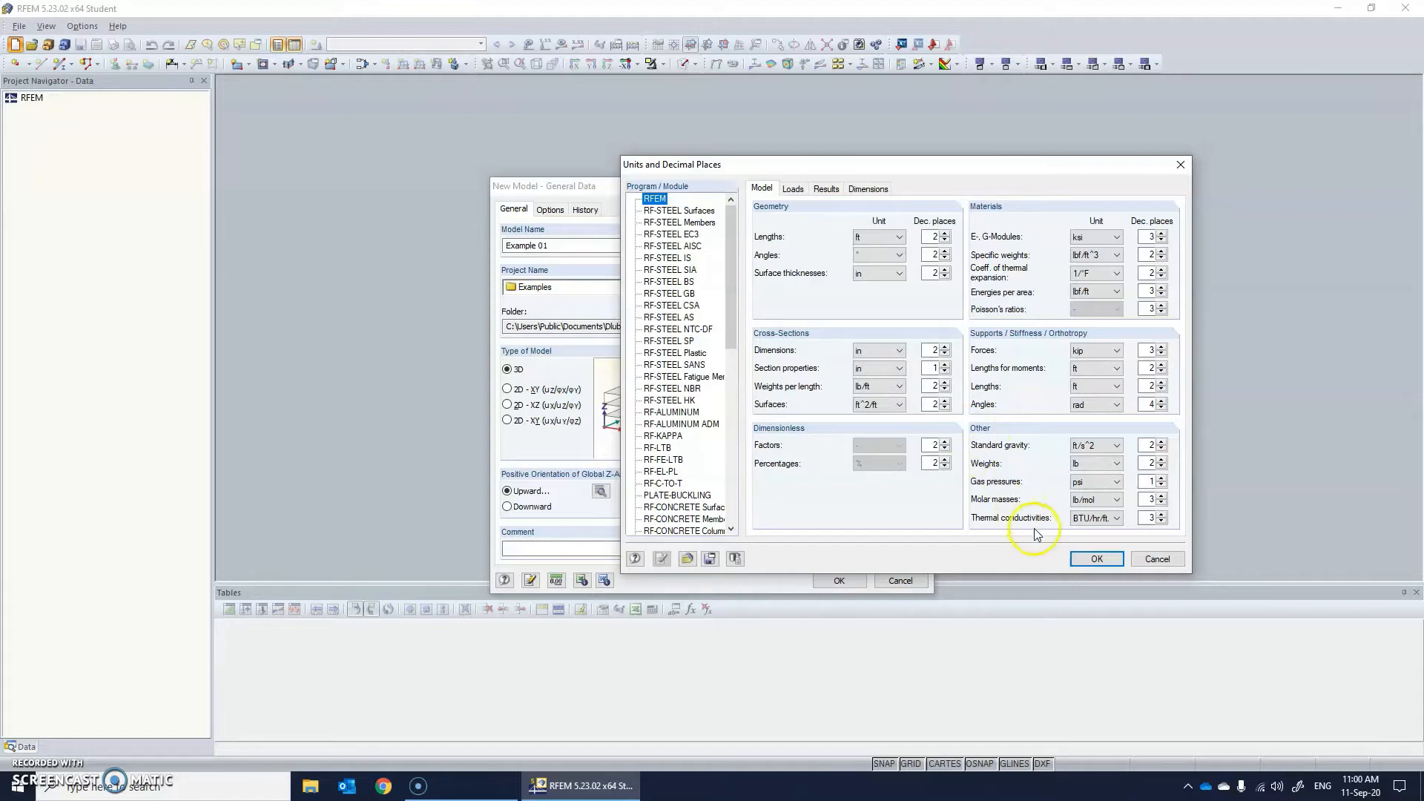
pyautogui.click(1094, 559)
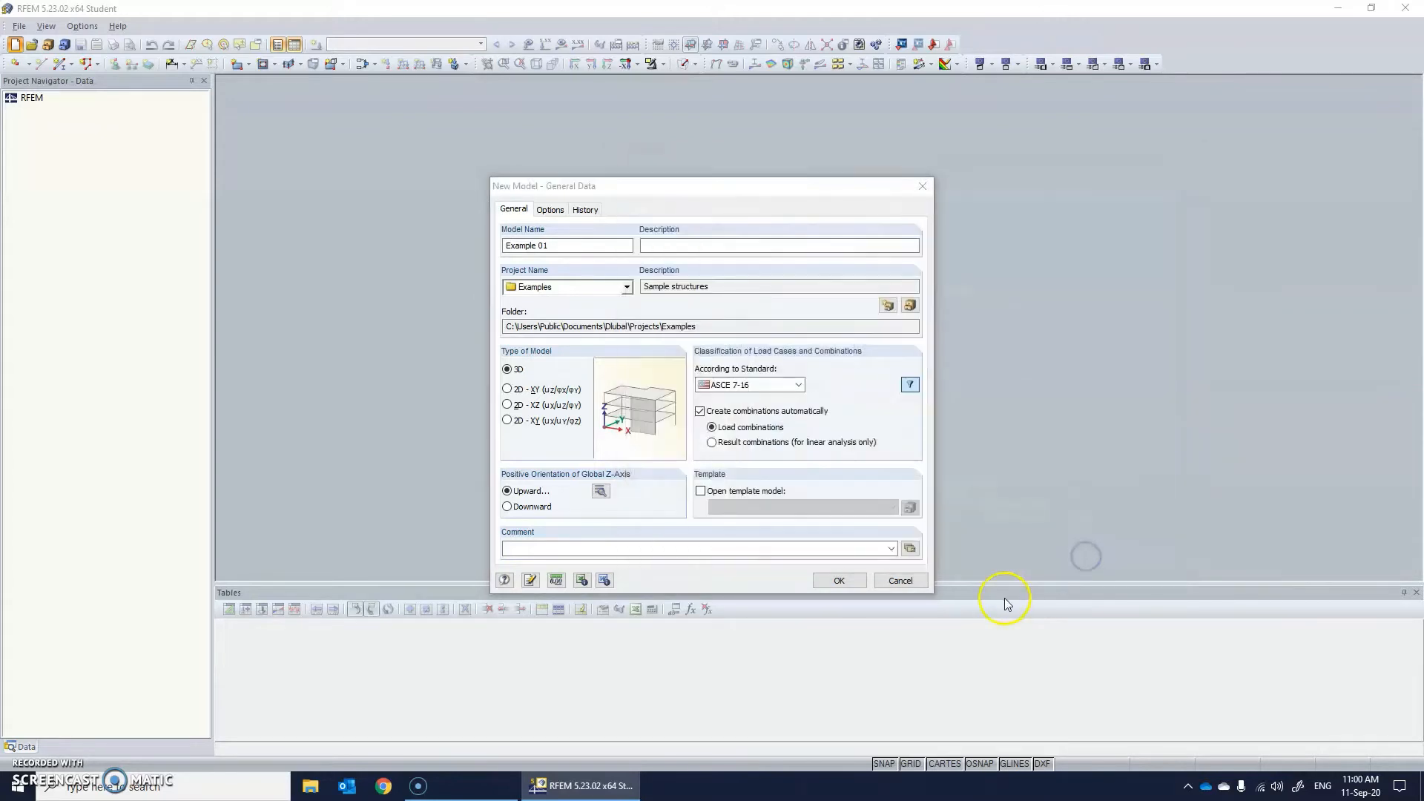
pyautogui.click(839, 580)
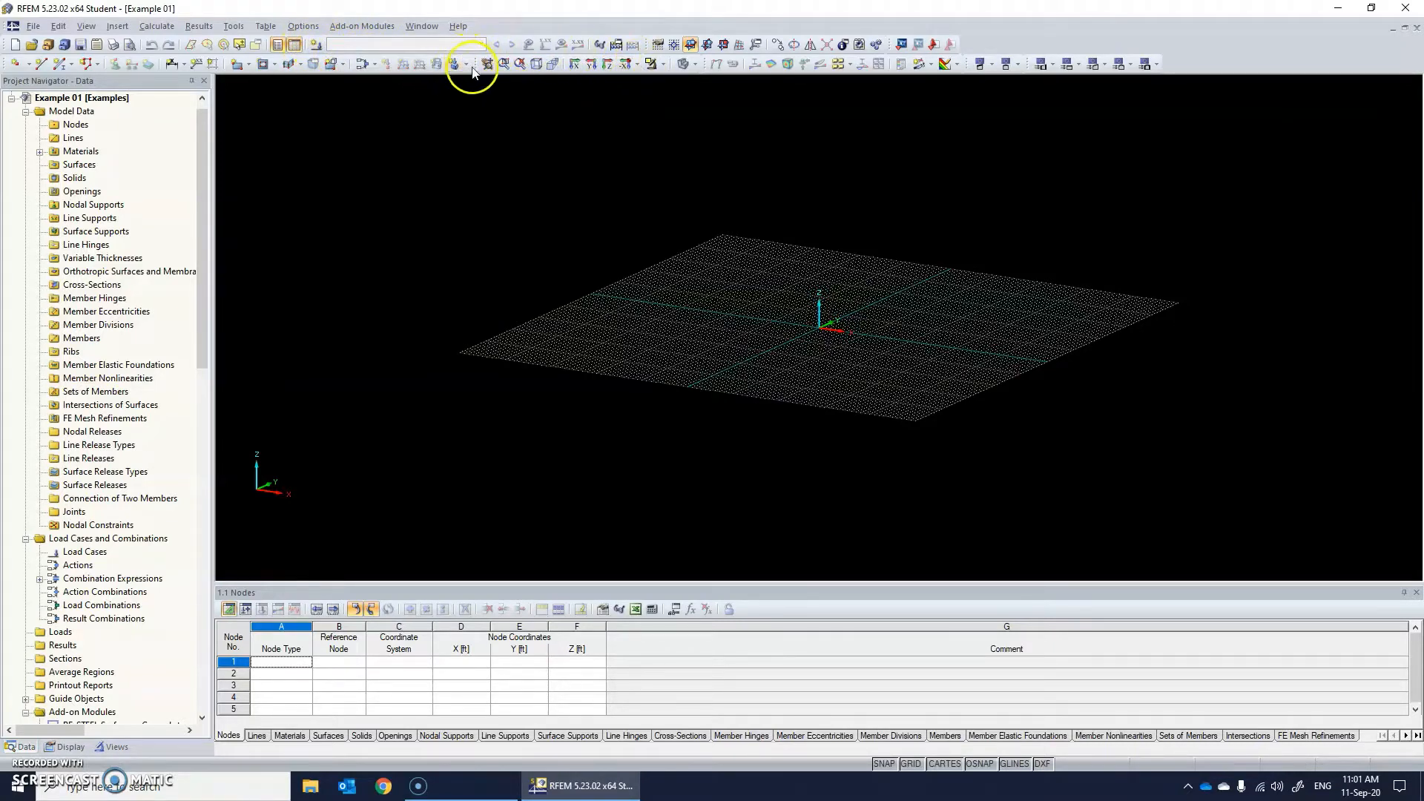
# Show the empty work plane in perspective view.
pyautogui.click(538, 65)
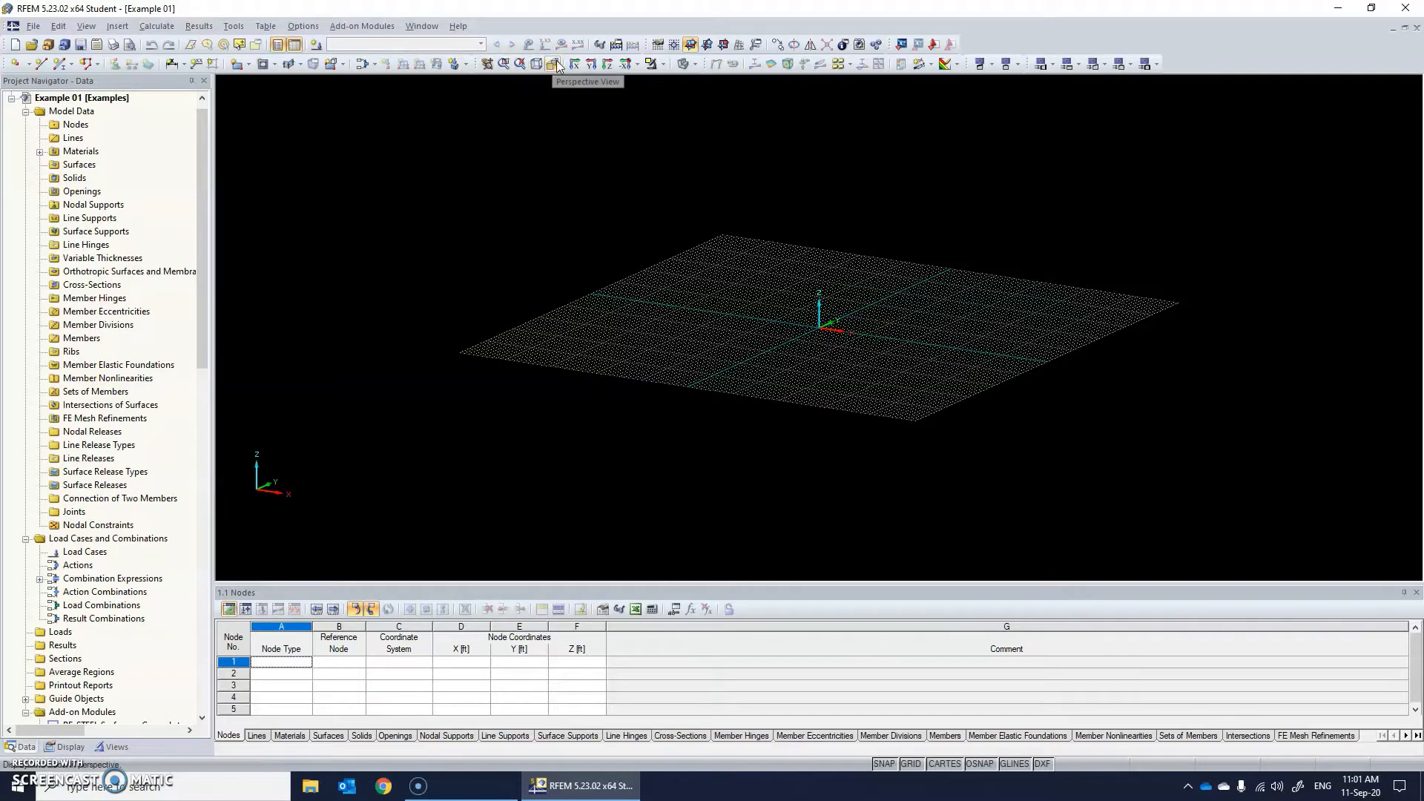
pyautogui.click(554, 64)
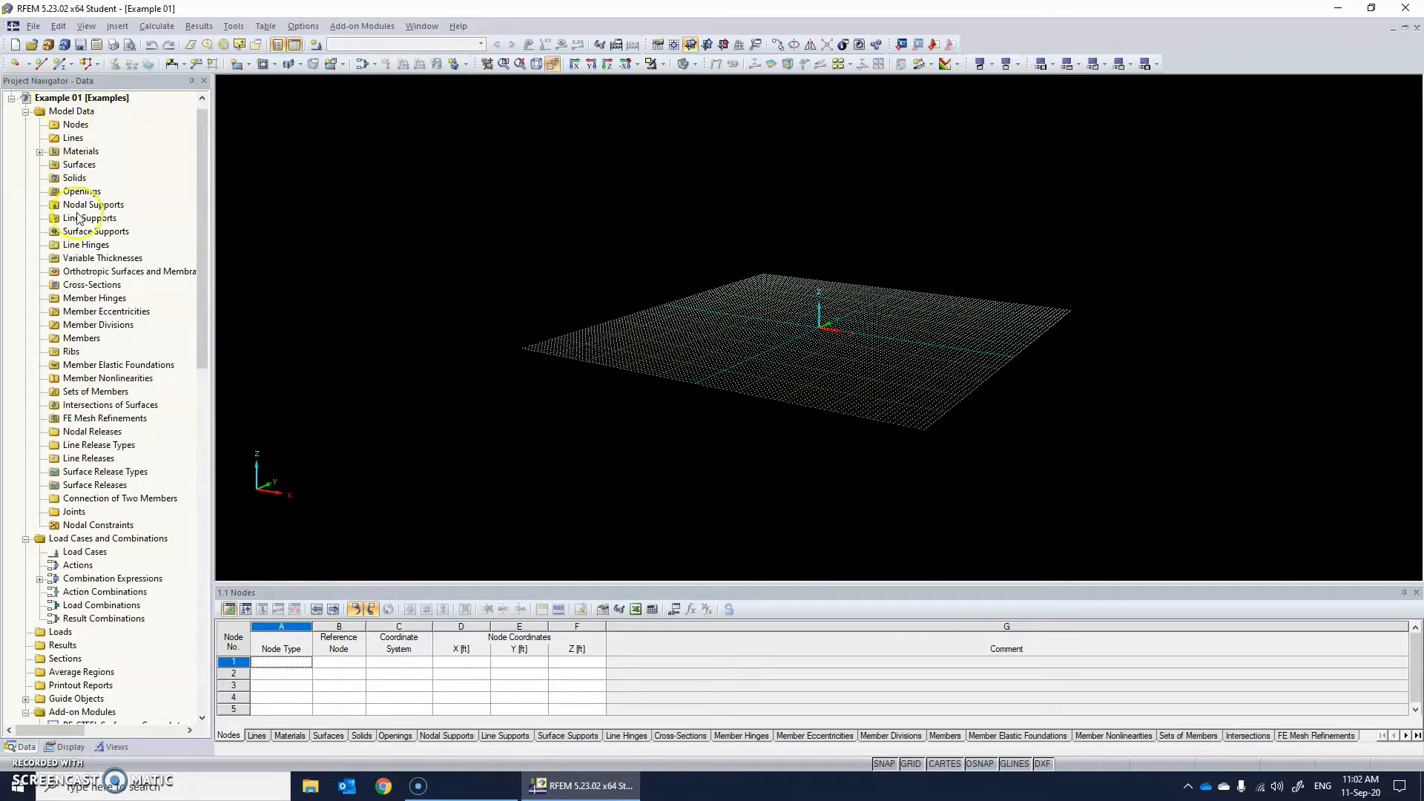
# Examine the project tree's model data, load cases and combinations, and the available steel, aluminum, concrete and timber add-on modules.
pyautogui.scroll(-4, 119, 412)
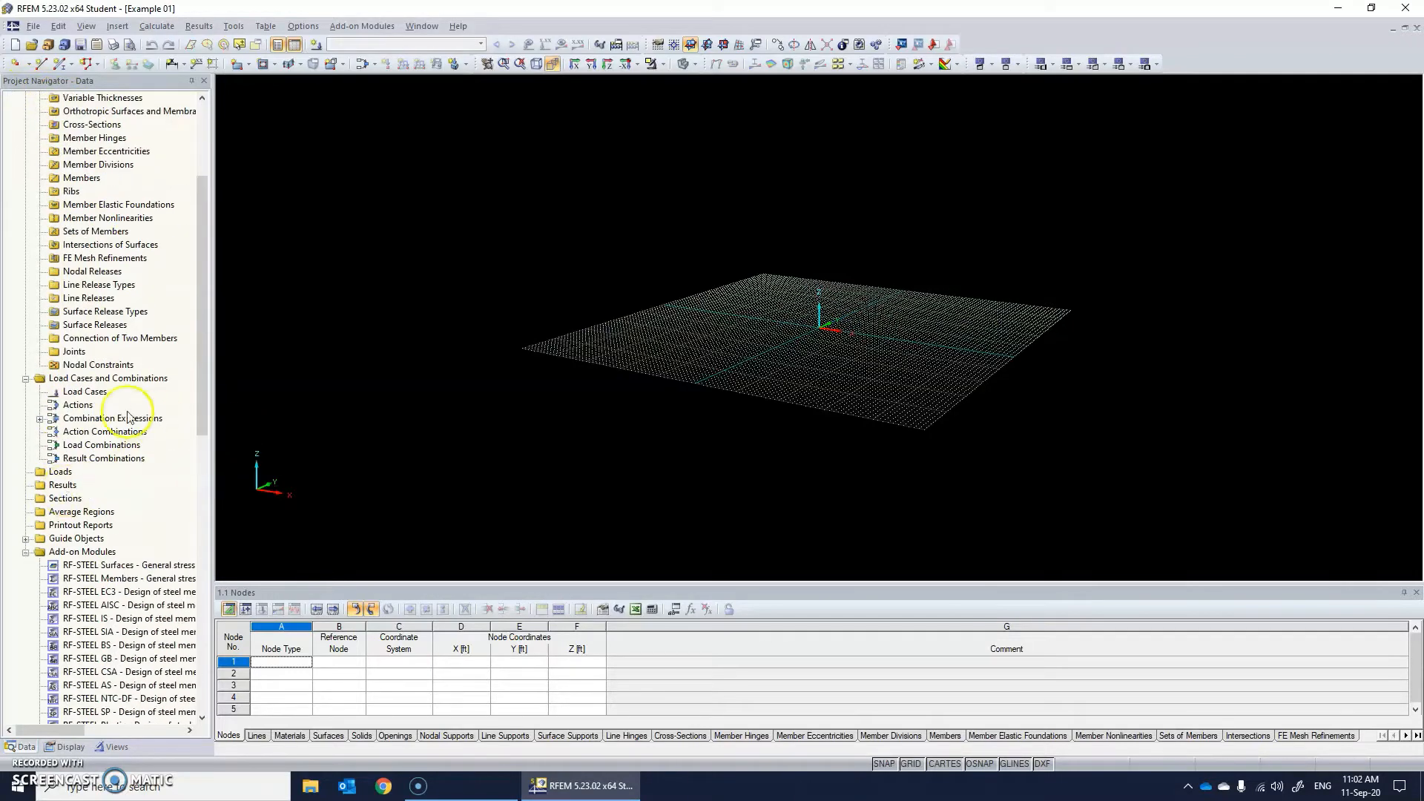
pyautogui.scroll(5, 119, 412)
pyautogui.scroll(-8, 119, 411)
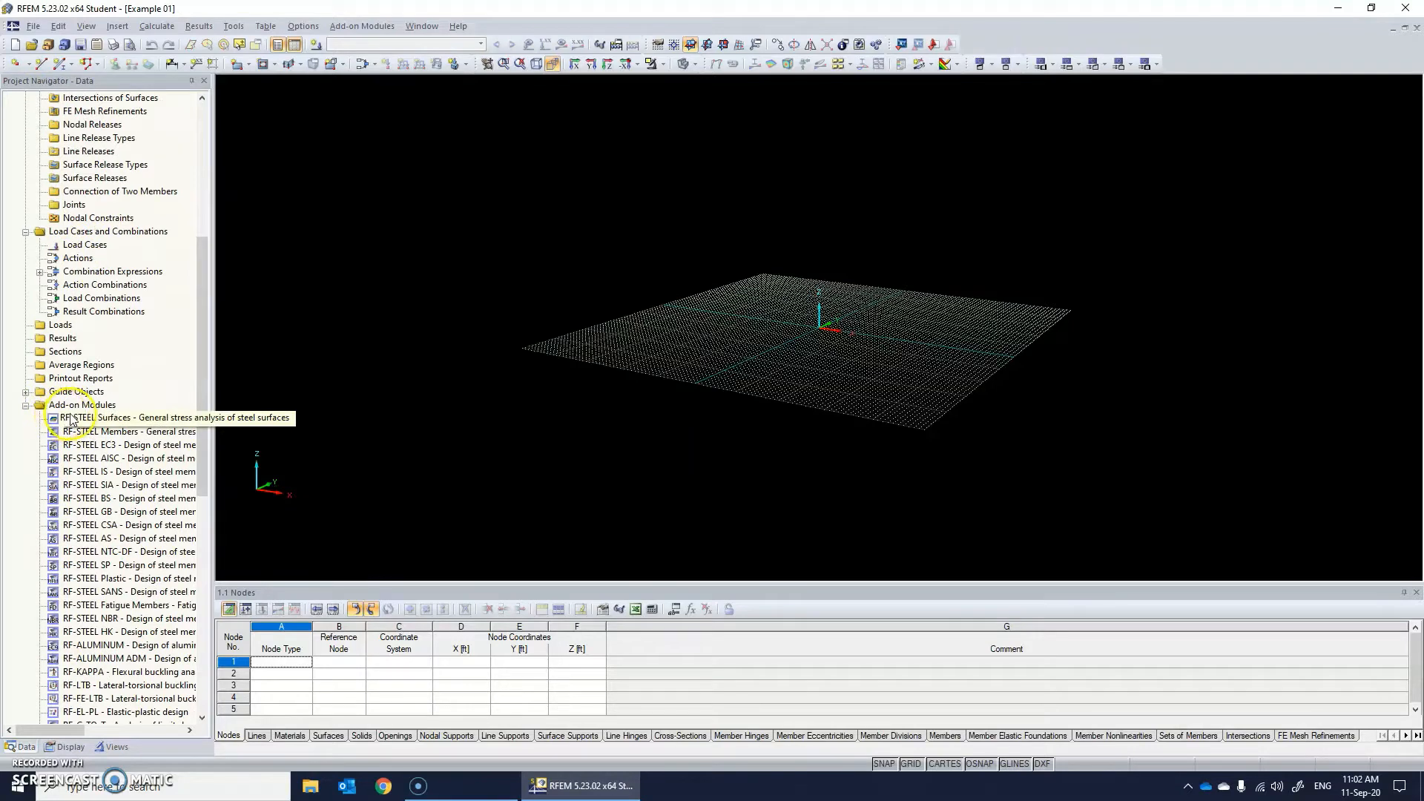
pyautogui.scroll(-2, 63, 418)
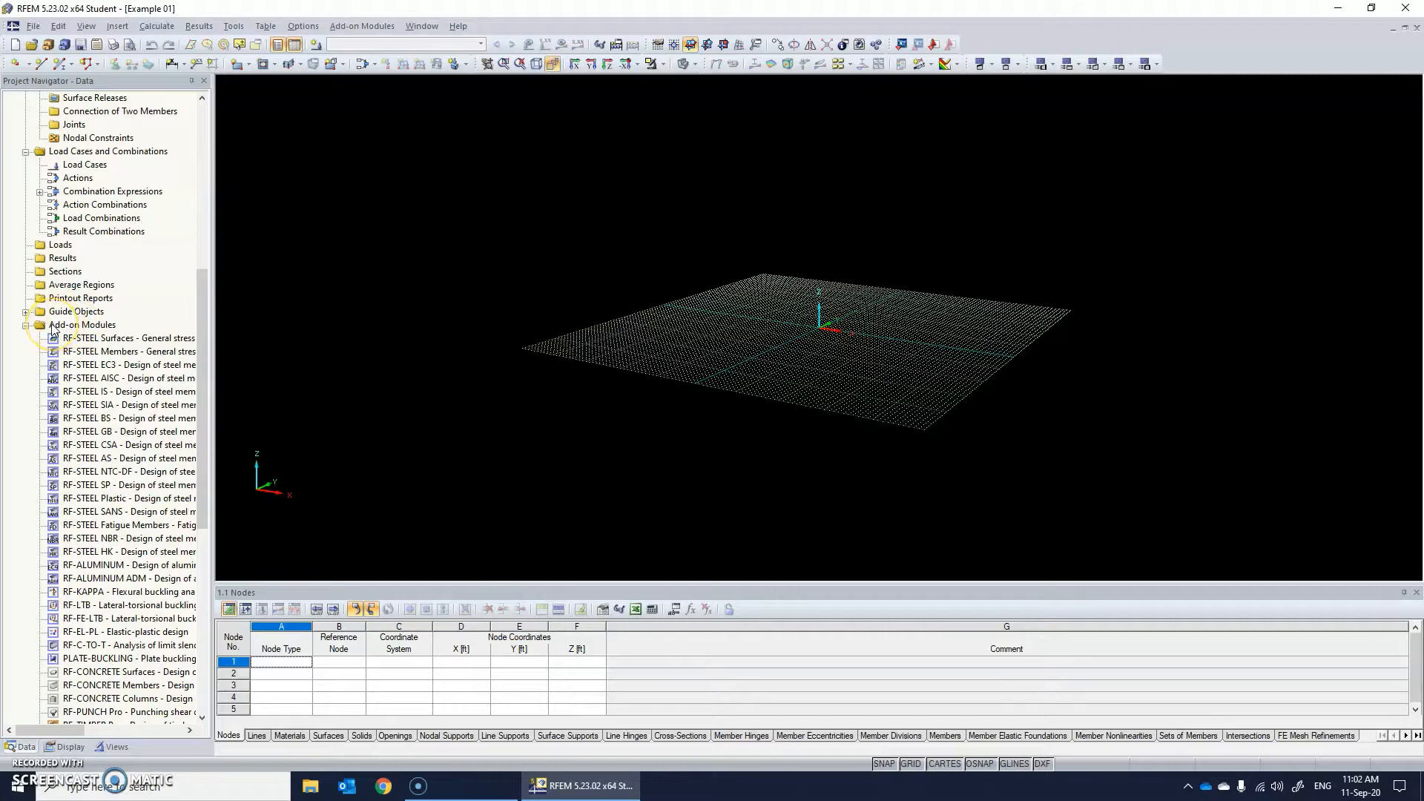
pyautogui.scroll(5, 72, 220)
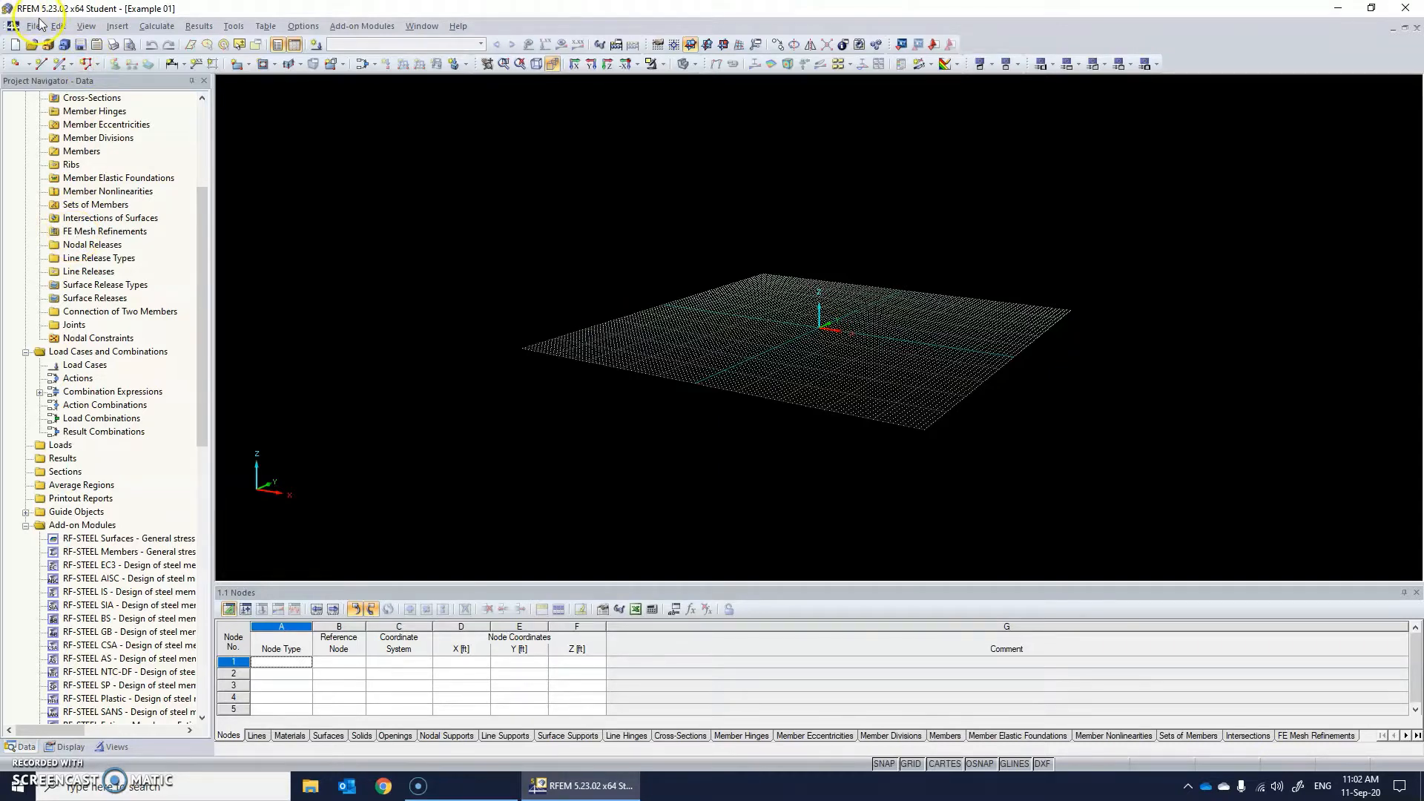
pyautogui.scroll(-3, 82, 415)
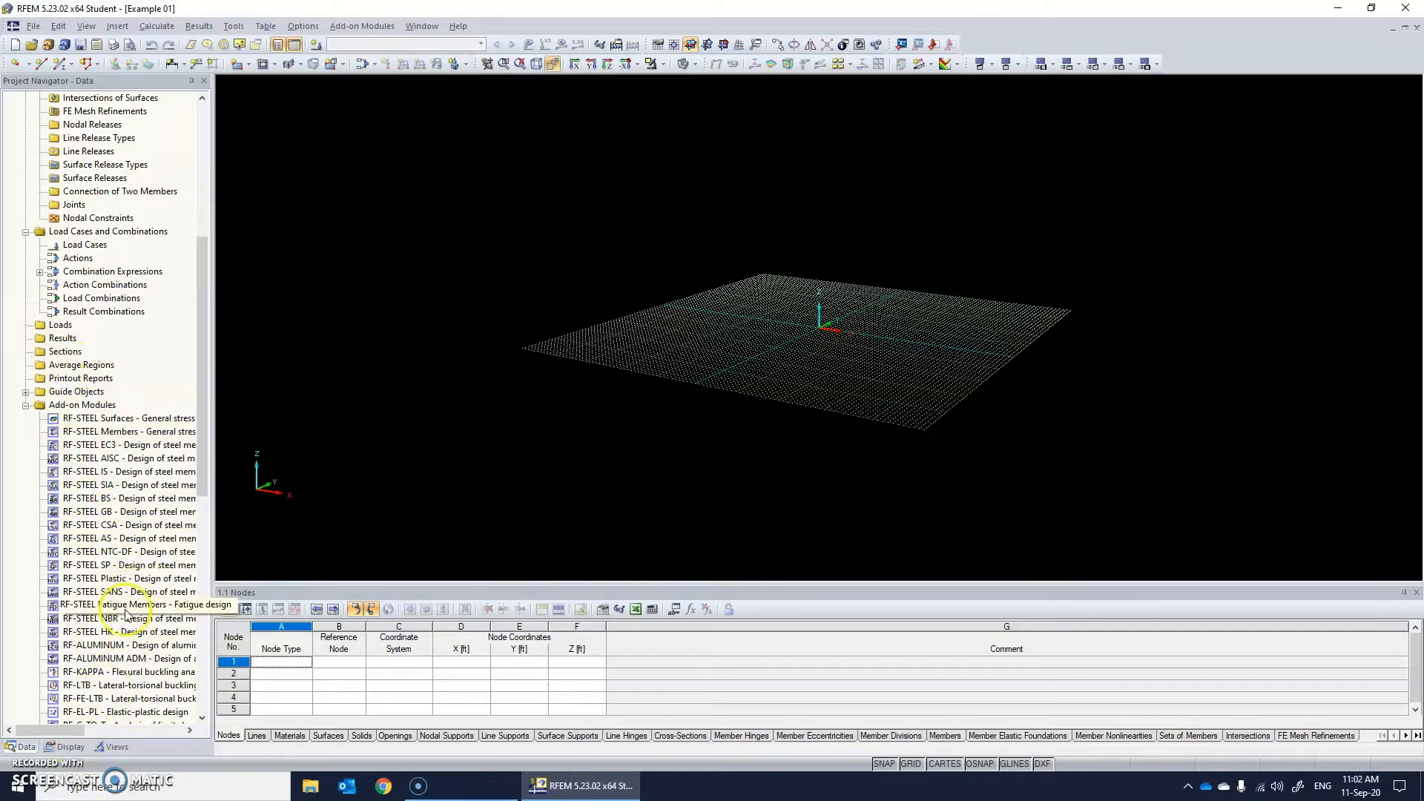
pyautogui.scroll(-3, 126, 613)
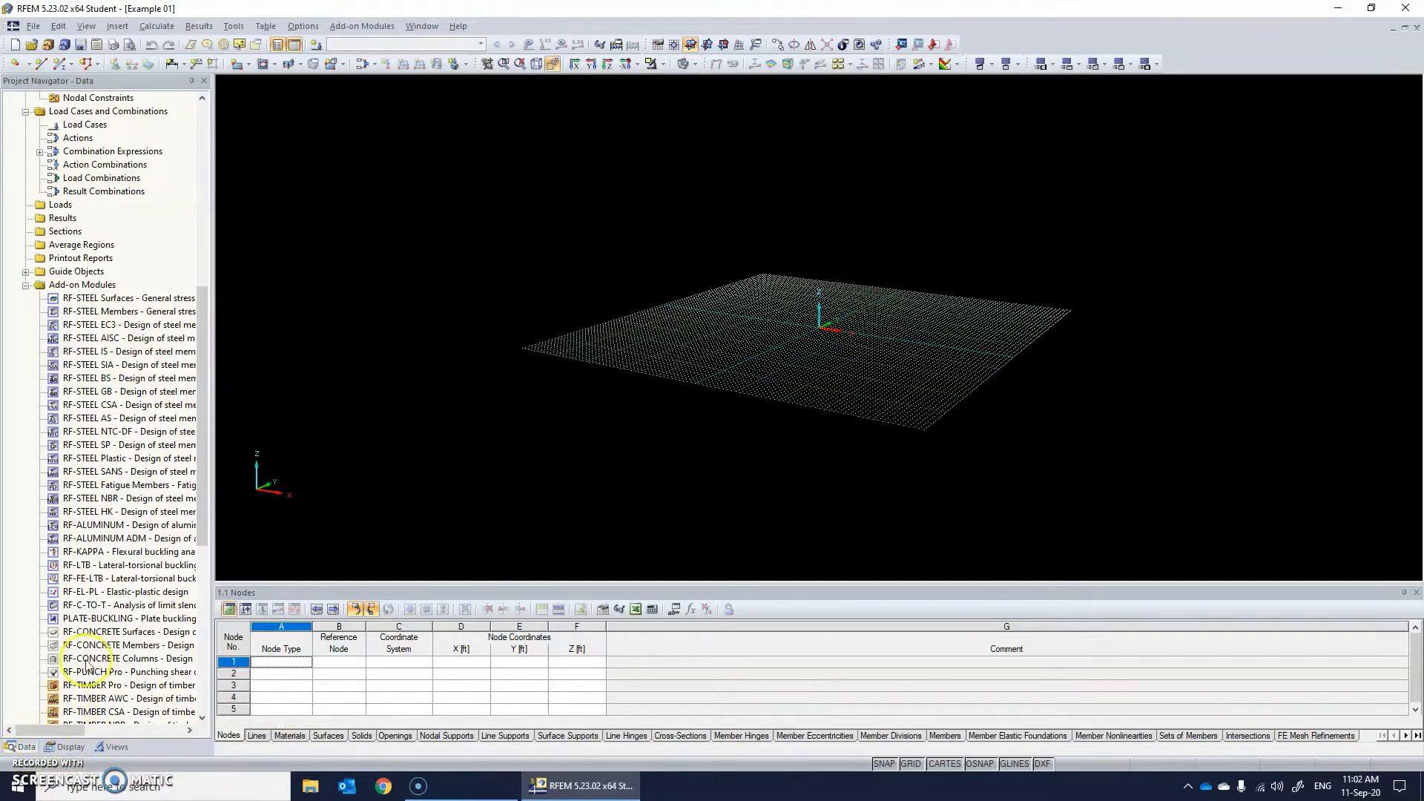
pyautogui.scroll(-4, 89, 475)
pyautogui.scroll(6, 100, 545)
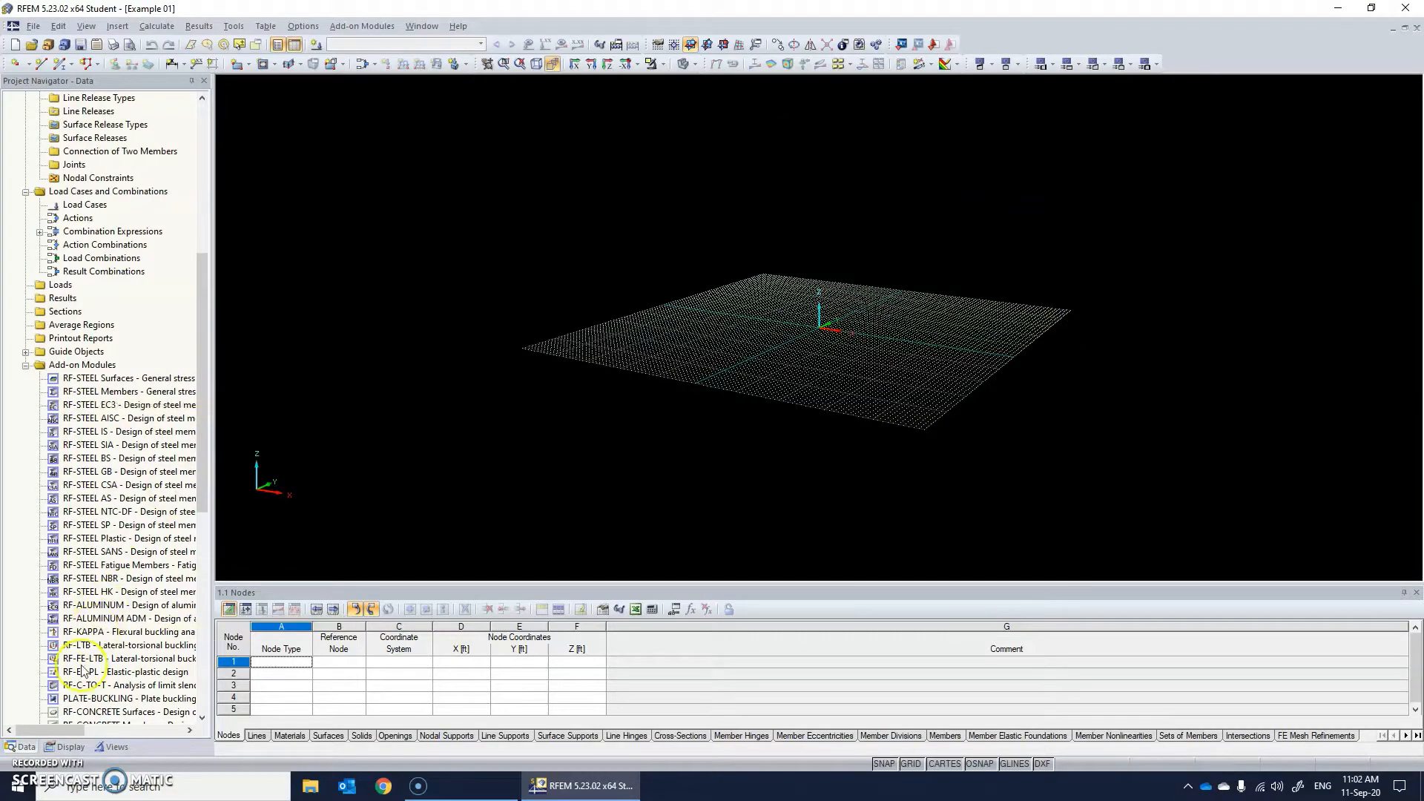
# Examine the display settings for the model, loads, results, FE mesh, sections and guide objects.
pyautogui.click(70, 747)
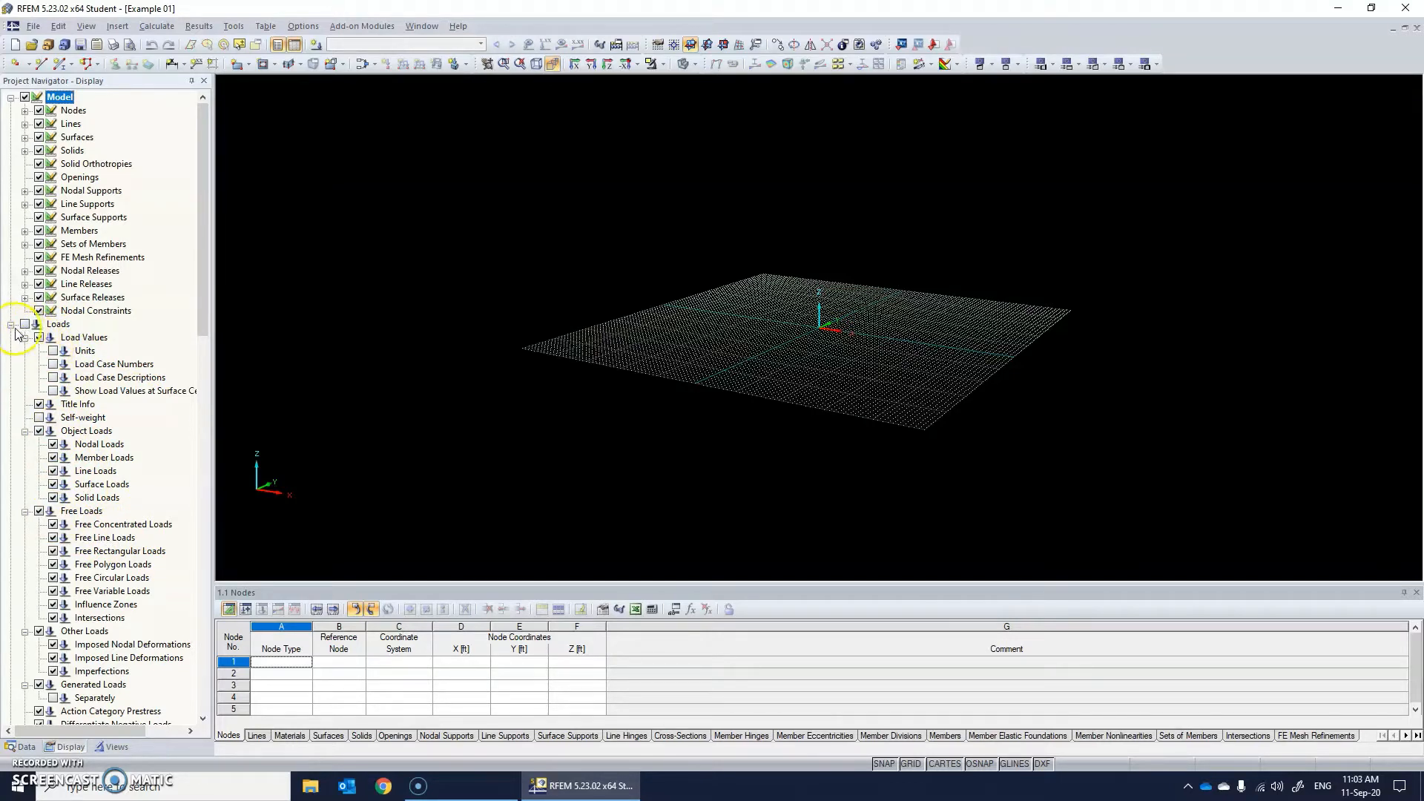
pyautogui.scroll(-1, 63, 456)
pyautogui.scroll(-2, 63, 455)
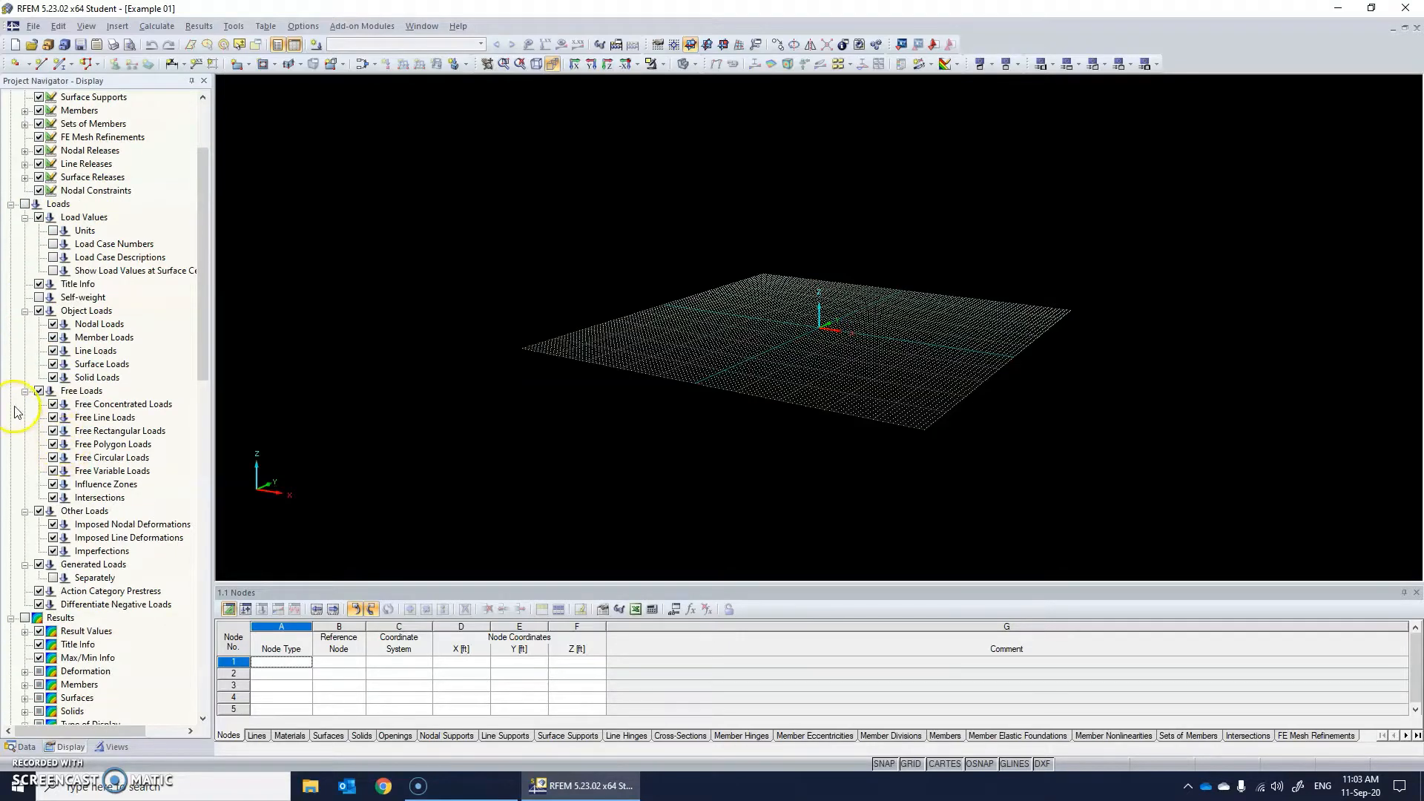
pyautogui.scroll(-4, 66, 439)
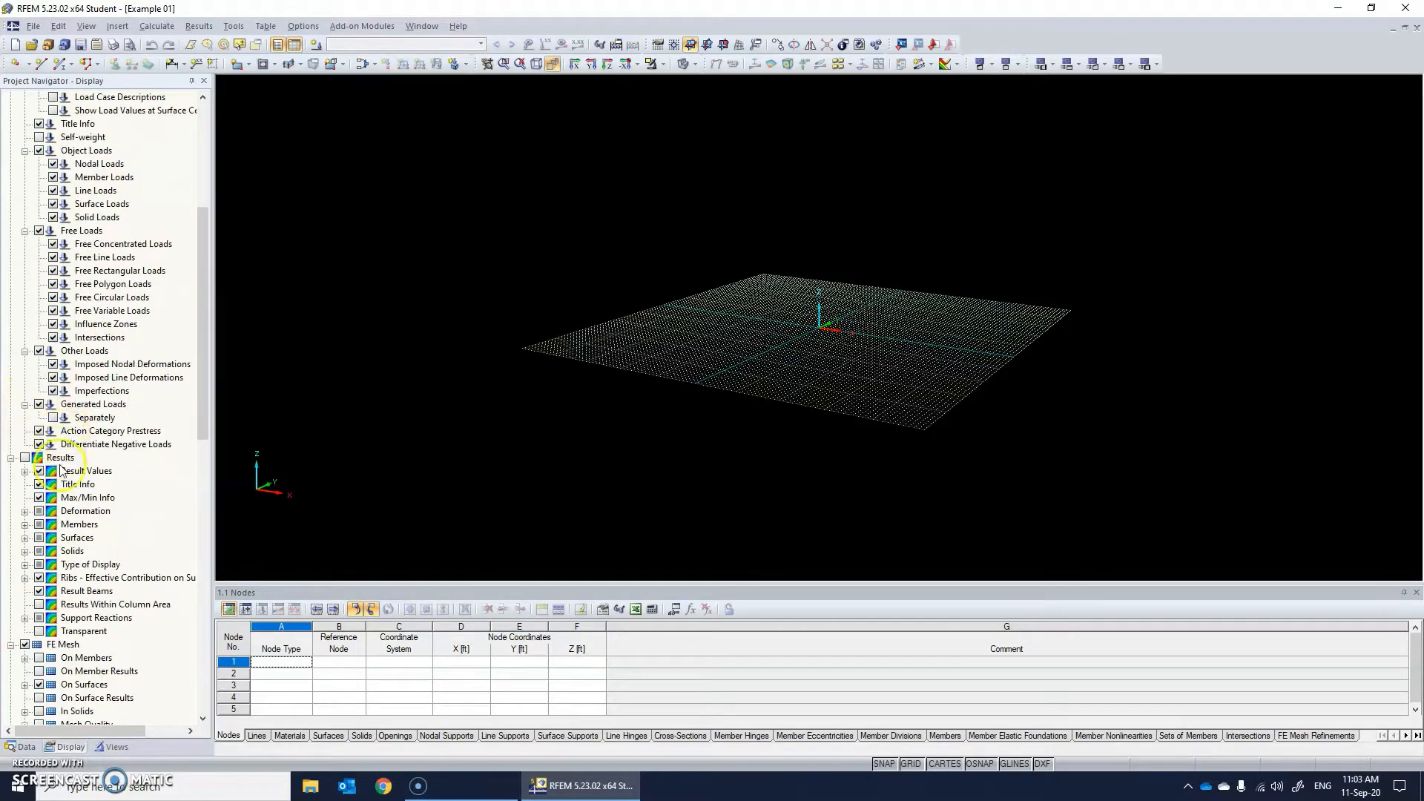
pyautogui.scroll(-4, 64, 479)
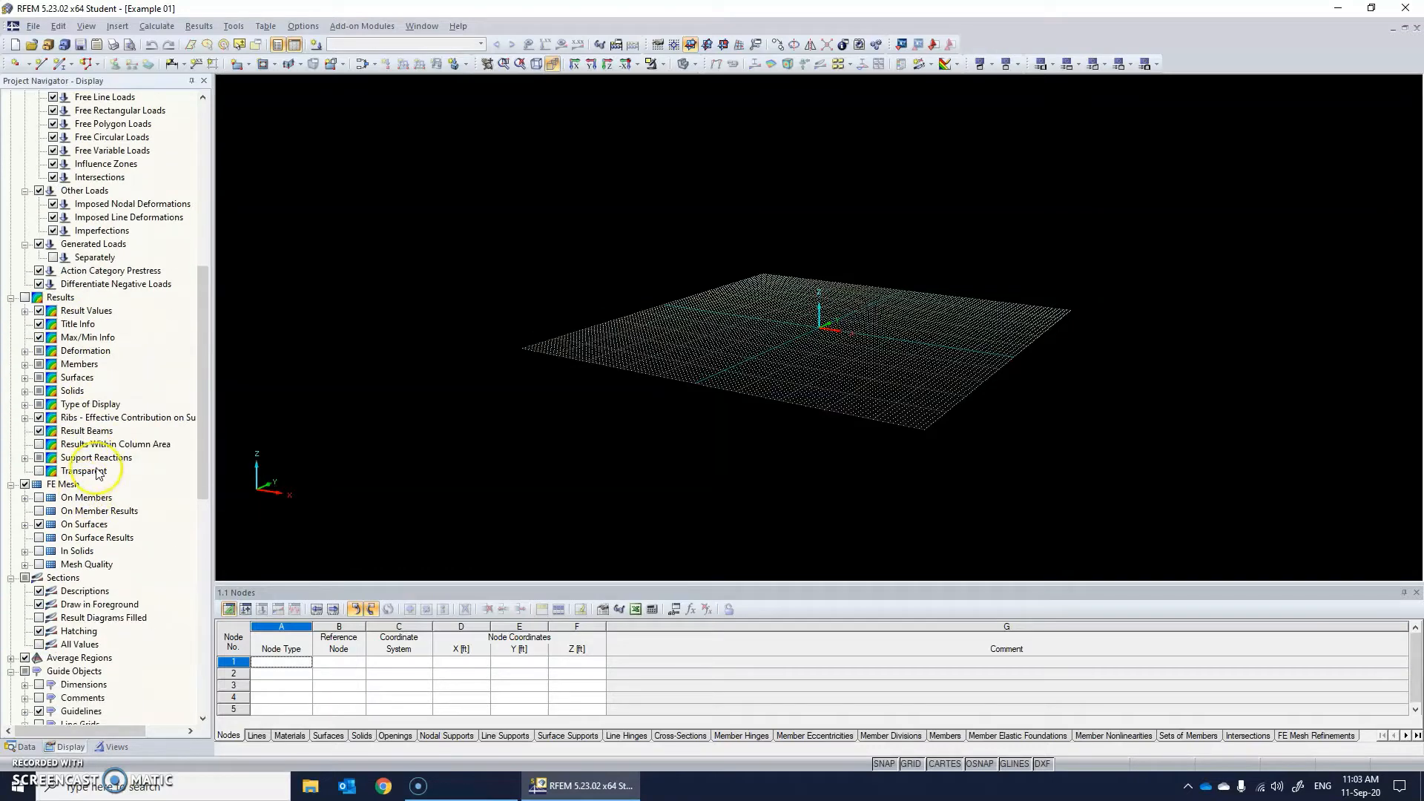
pyautogui.scroll(11, 77, 456)
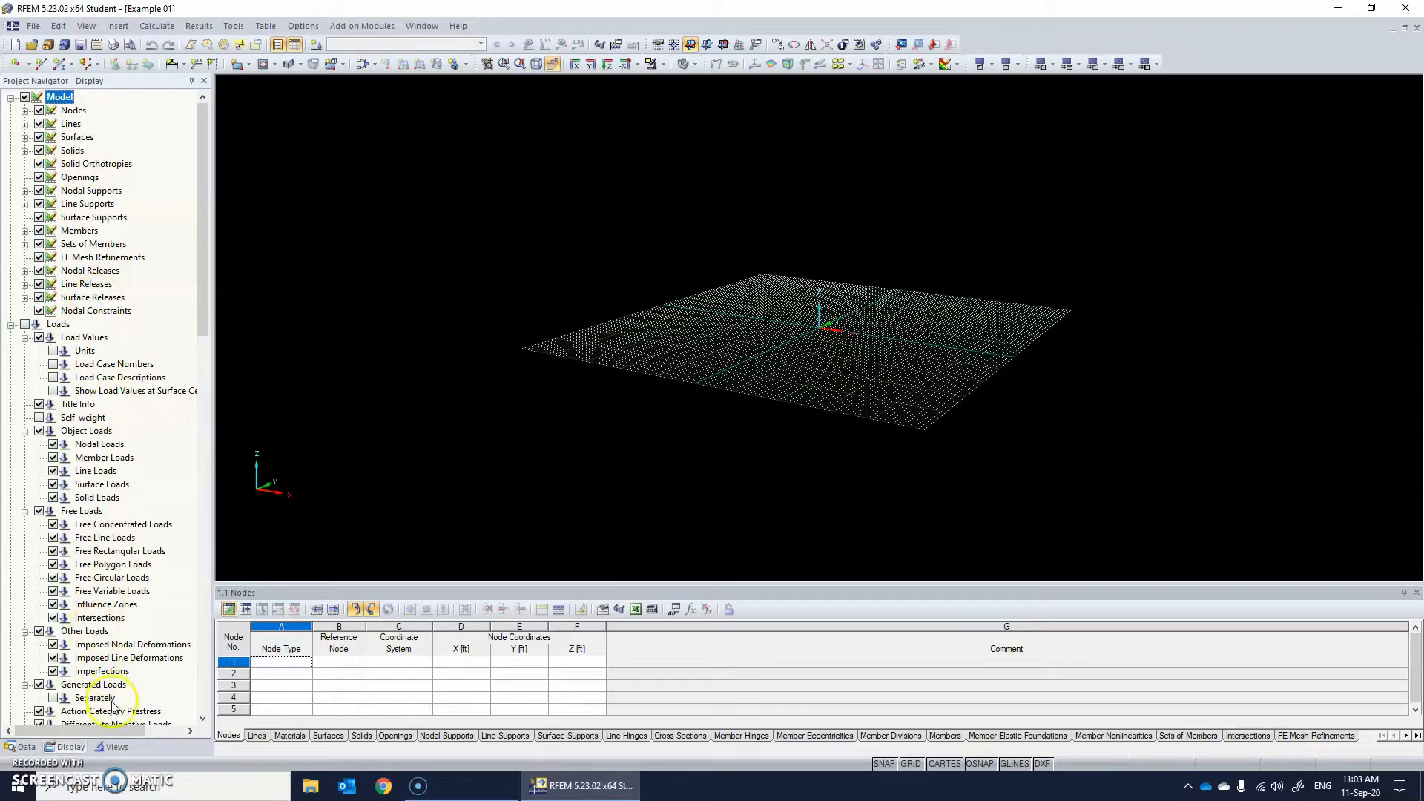
pyautogui.scroll(-3, 92, 679)
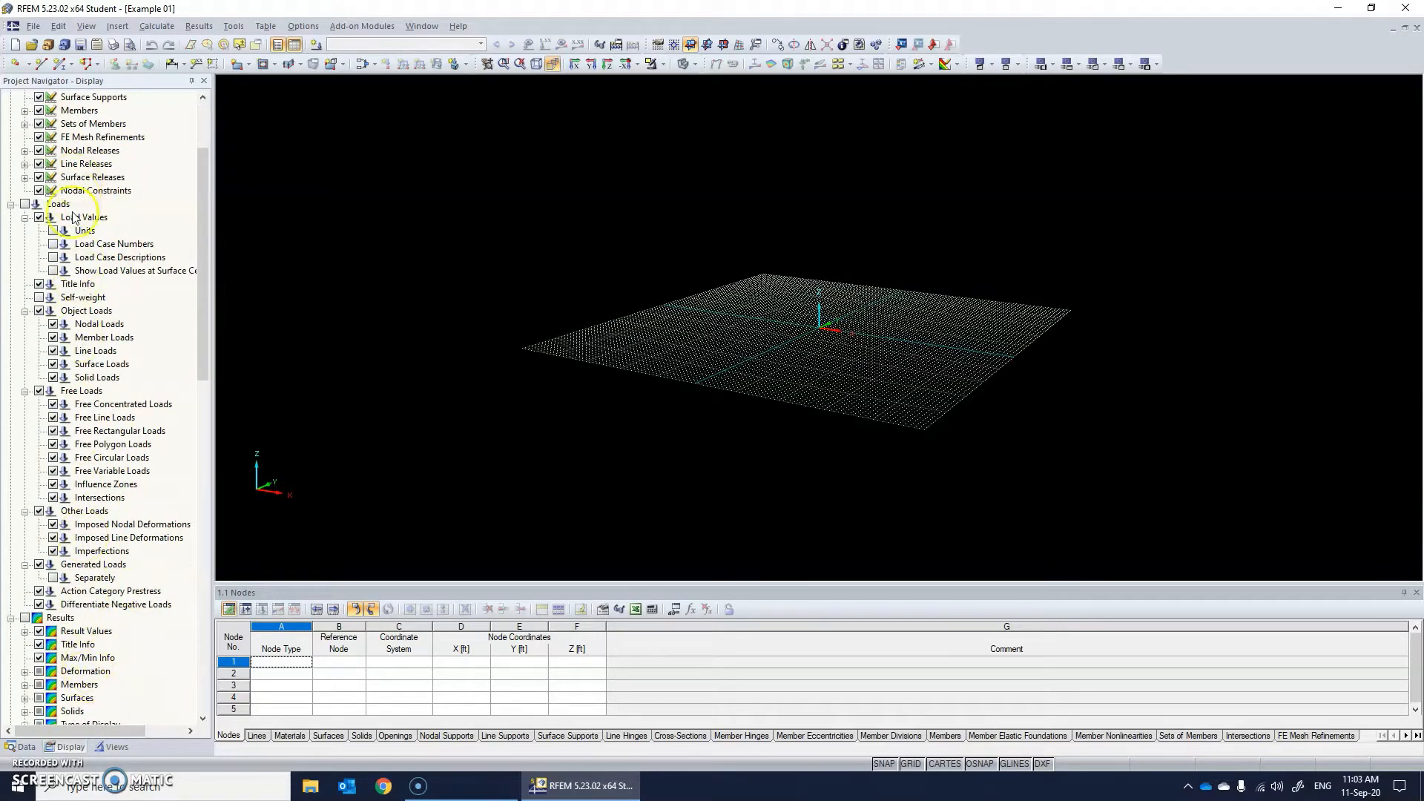
pyautogui.scroll(3, 70, 208)
pyautogui.scroll(-3, 70, 208)
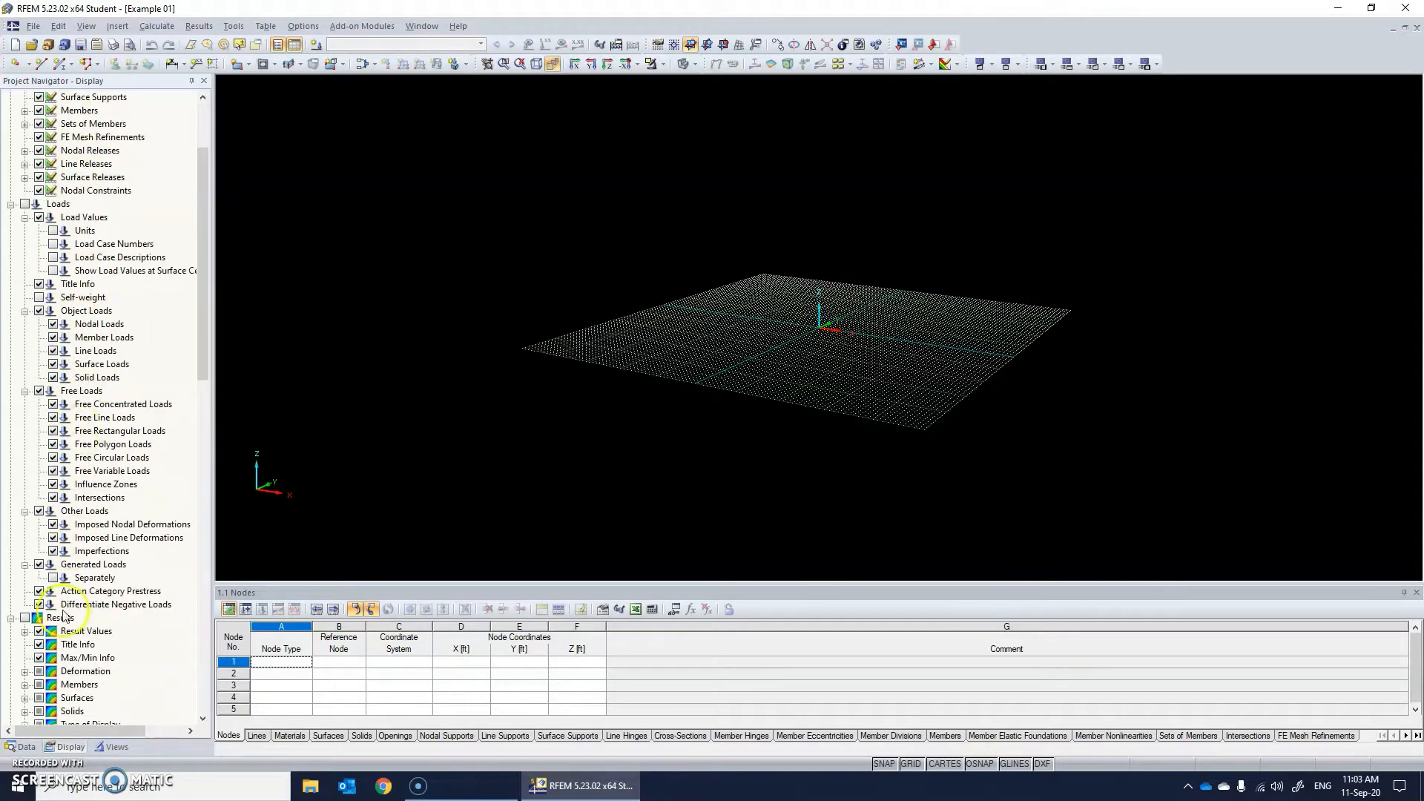
# Look at the user-defined views and visibilities, orbit the work plane, and return to the model data tree.
pyautogui.click(115, 747)
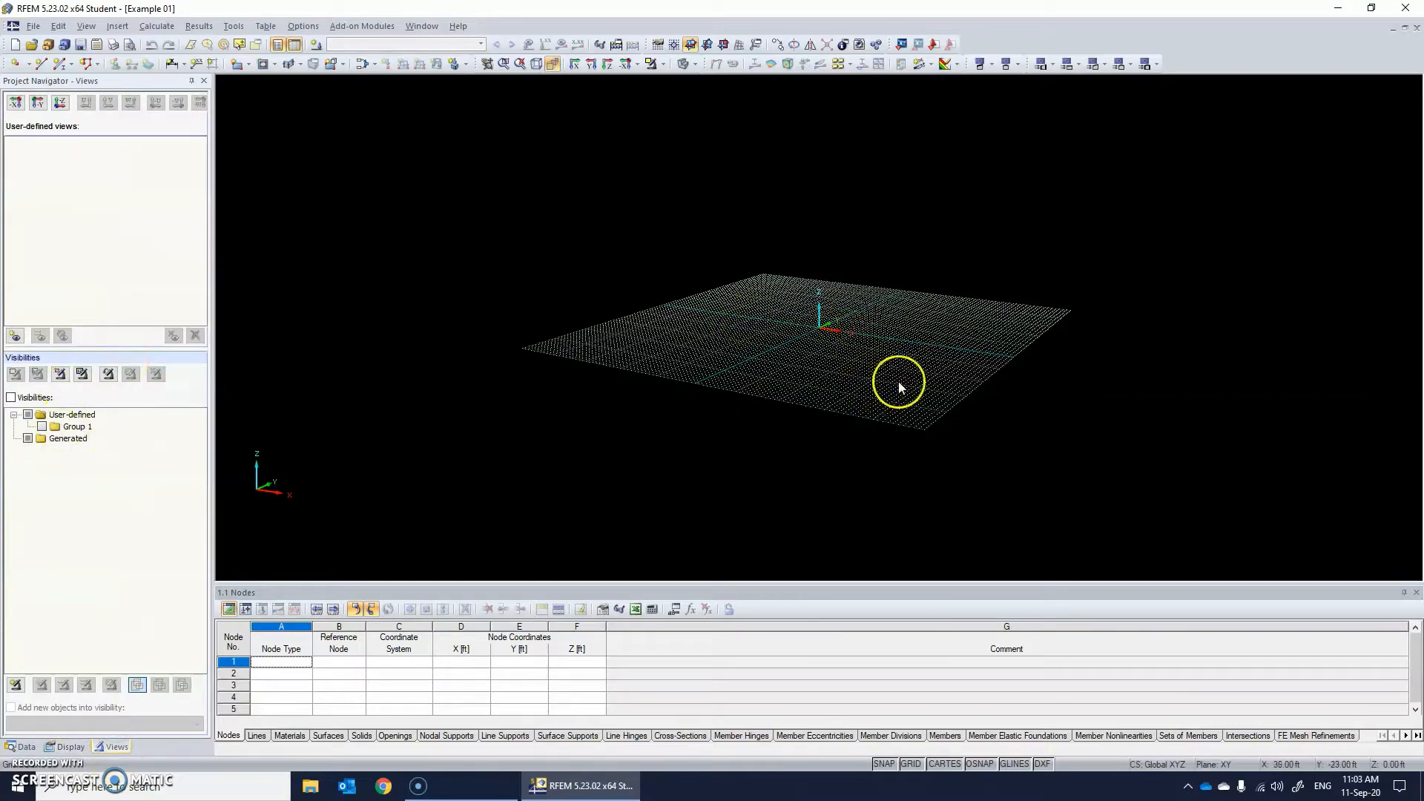
pyautogui.keyDown('ctrl'); pyautogui.moveTo(925, 359); pyautogui.dragTo(852, 423, button='middle'); pyautogui.keyUp('ctrl')
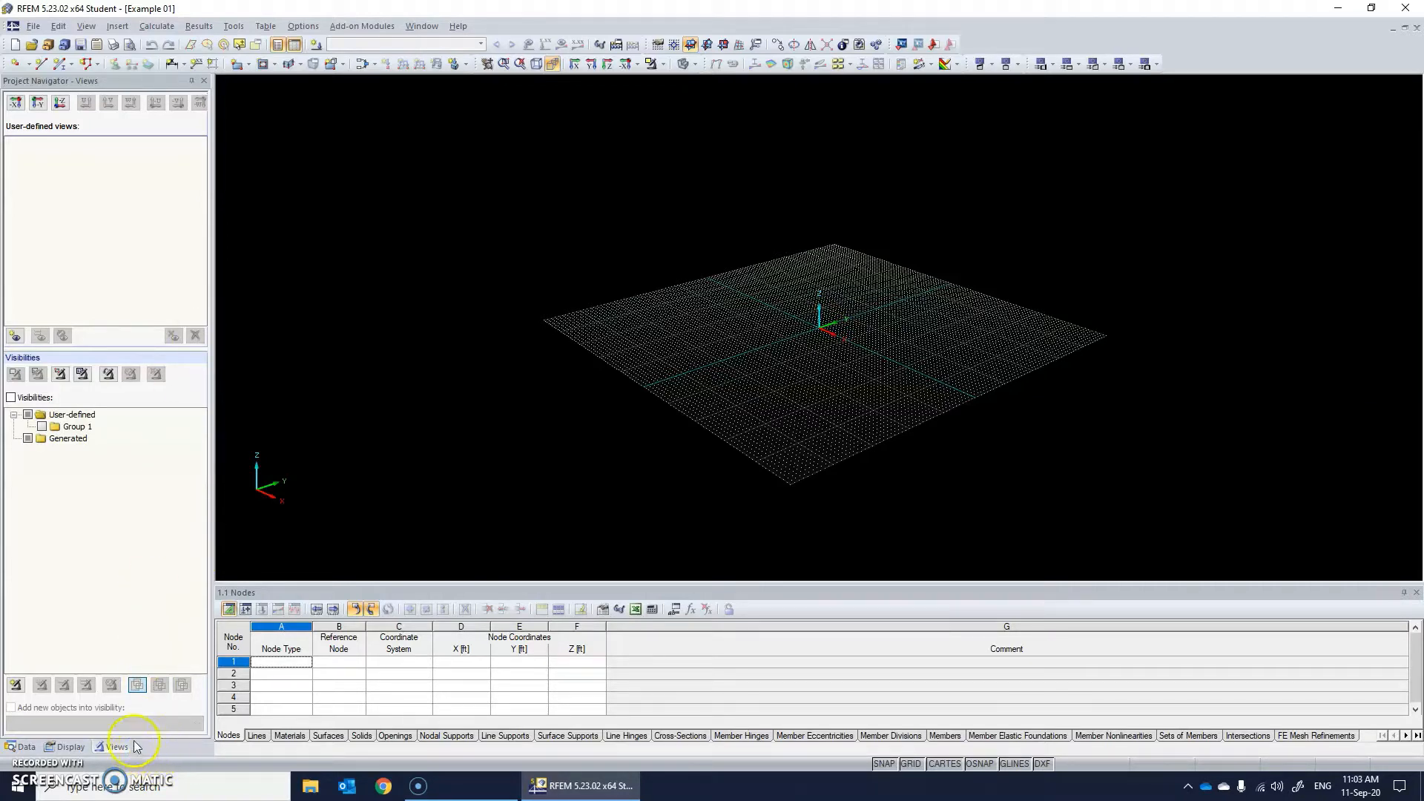
pyautogui.click(30, 748)
pyautogui.scroll(15, 141, 327)
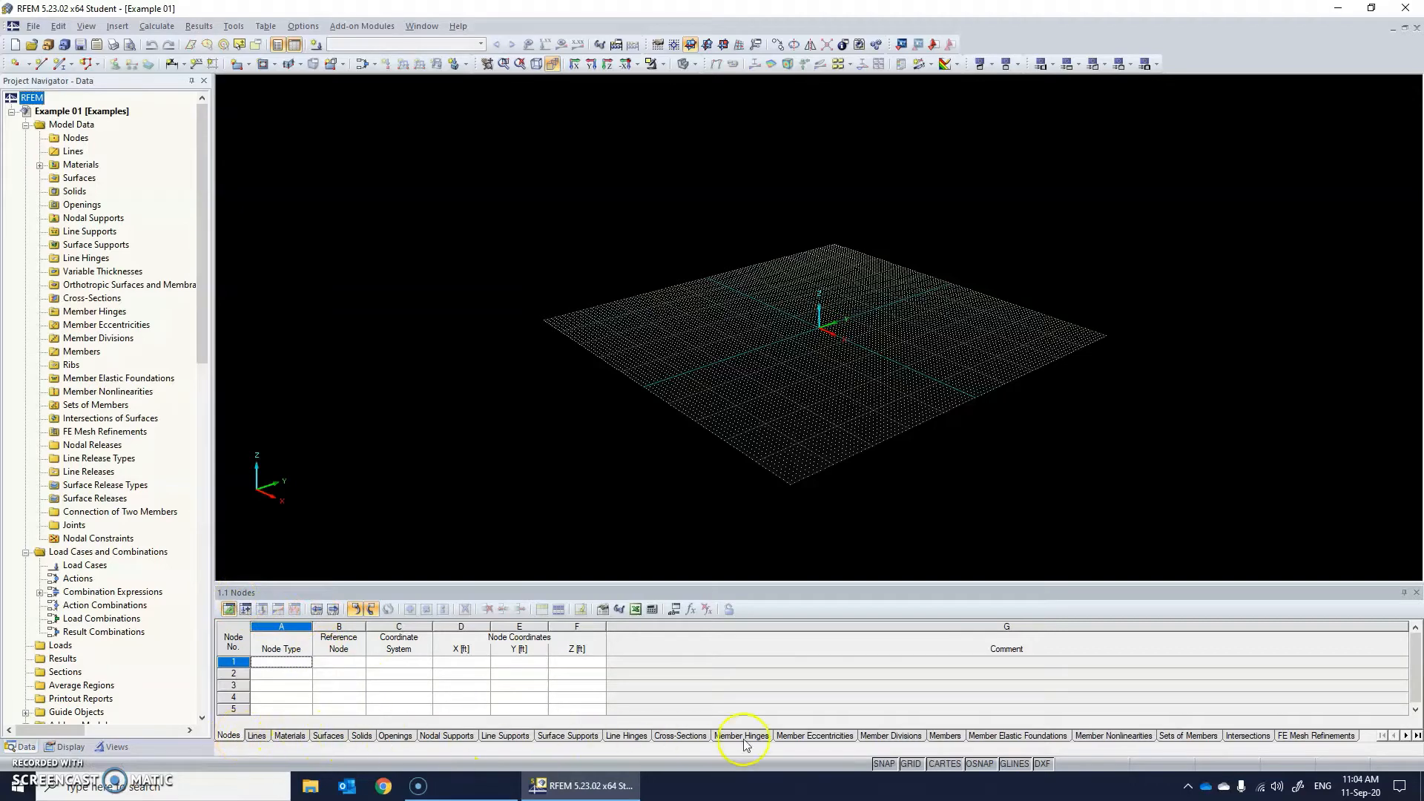
# Look through the input tables for lines, materials, surfaces and nodes, ending on the surfaces table.
pyautogui.click(256, 736)
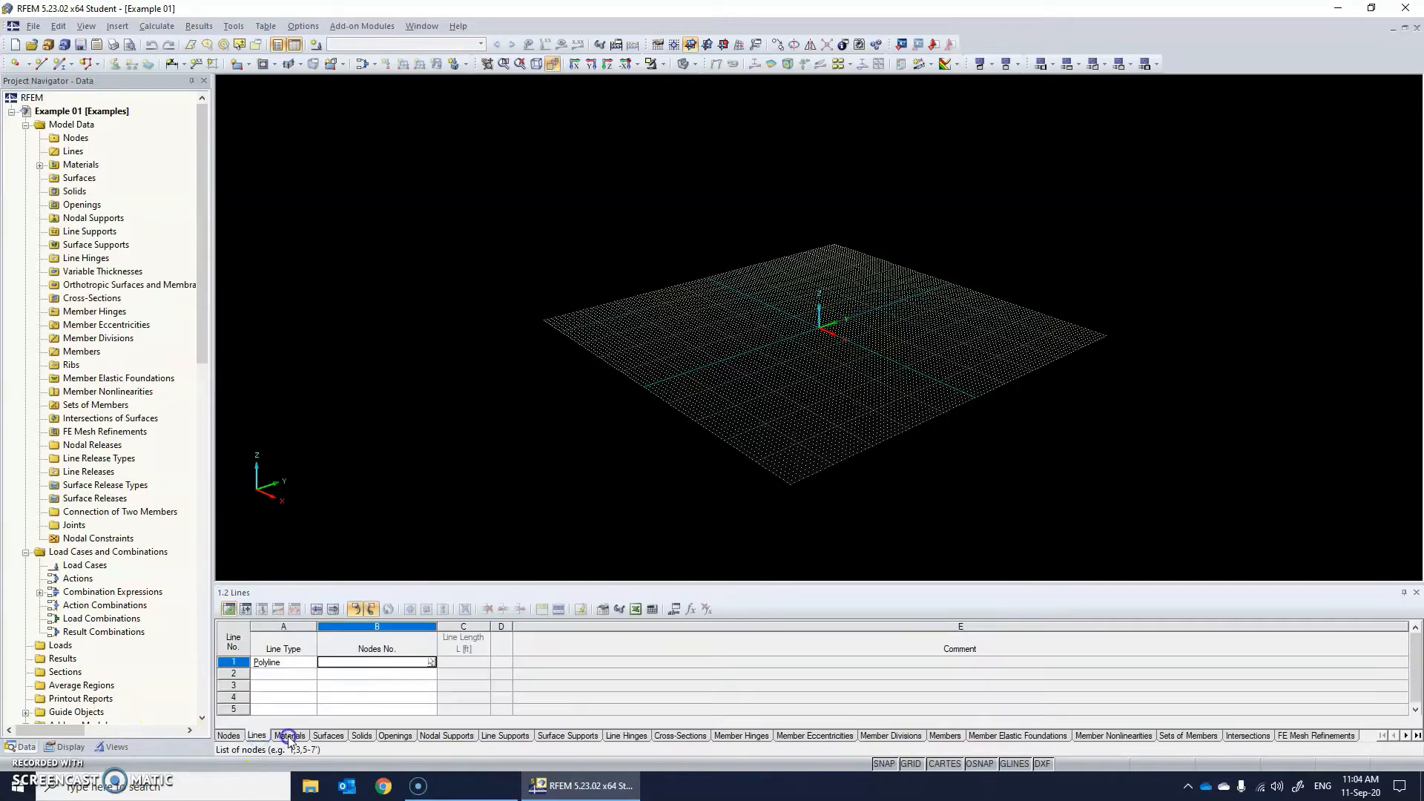
pyautogui.click(290, 736)
pyautogui.click(327, 736)
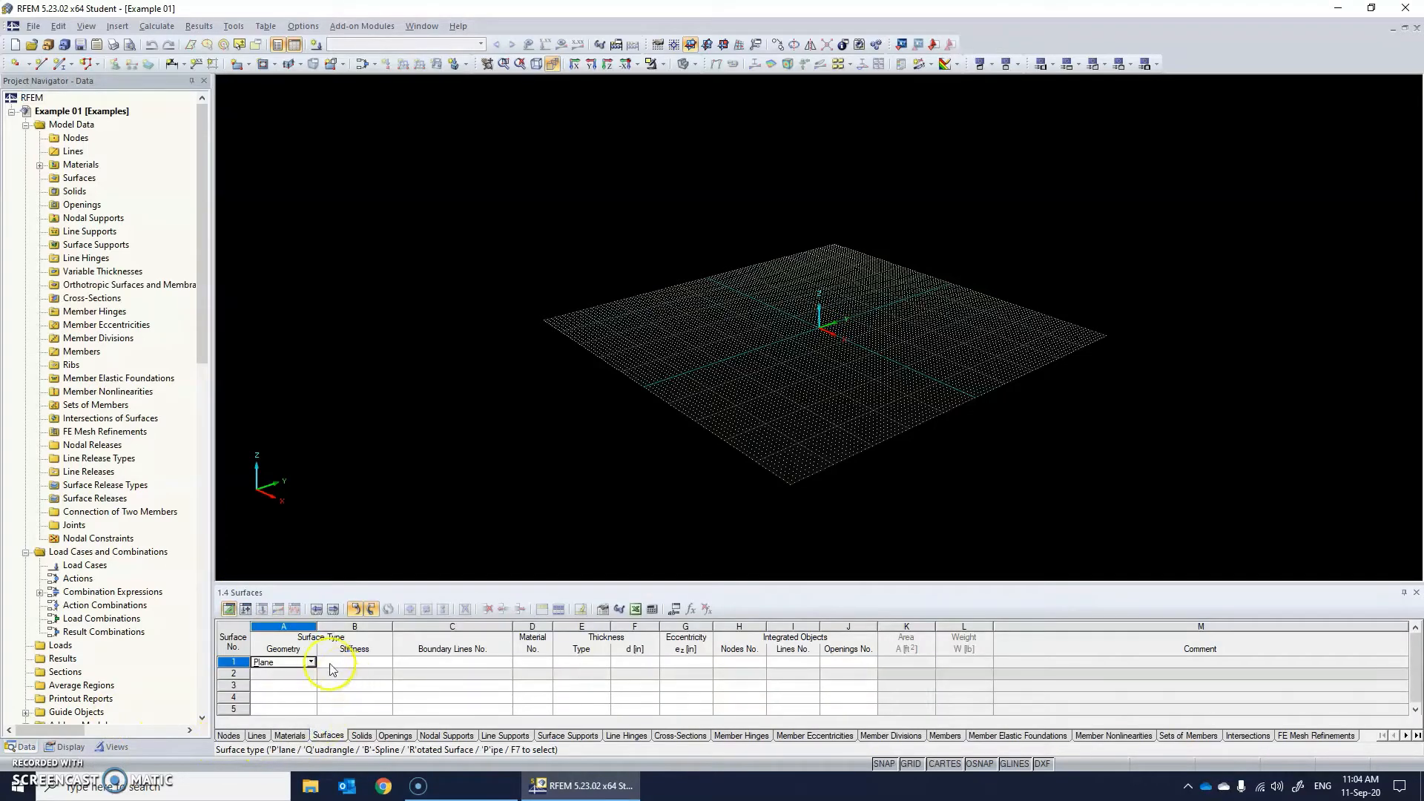
pyautogui.click(228, 735)
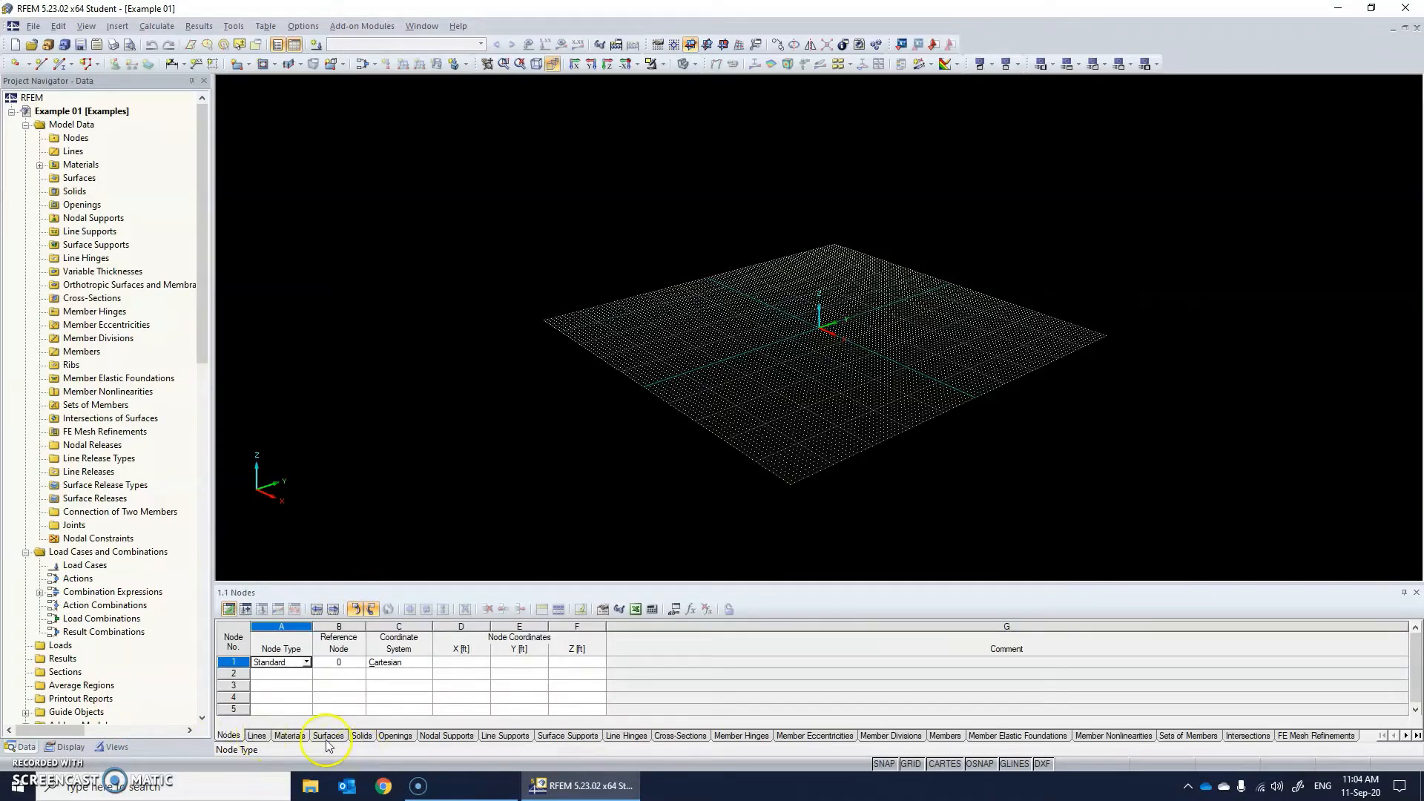
pyautogui.click(327, 737)
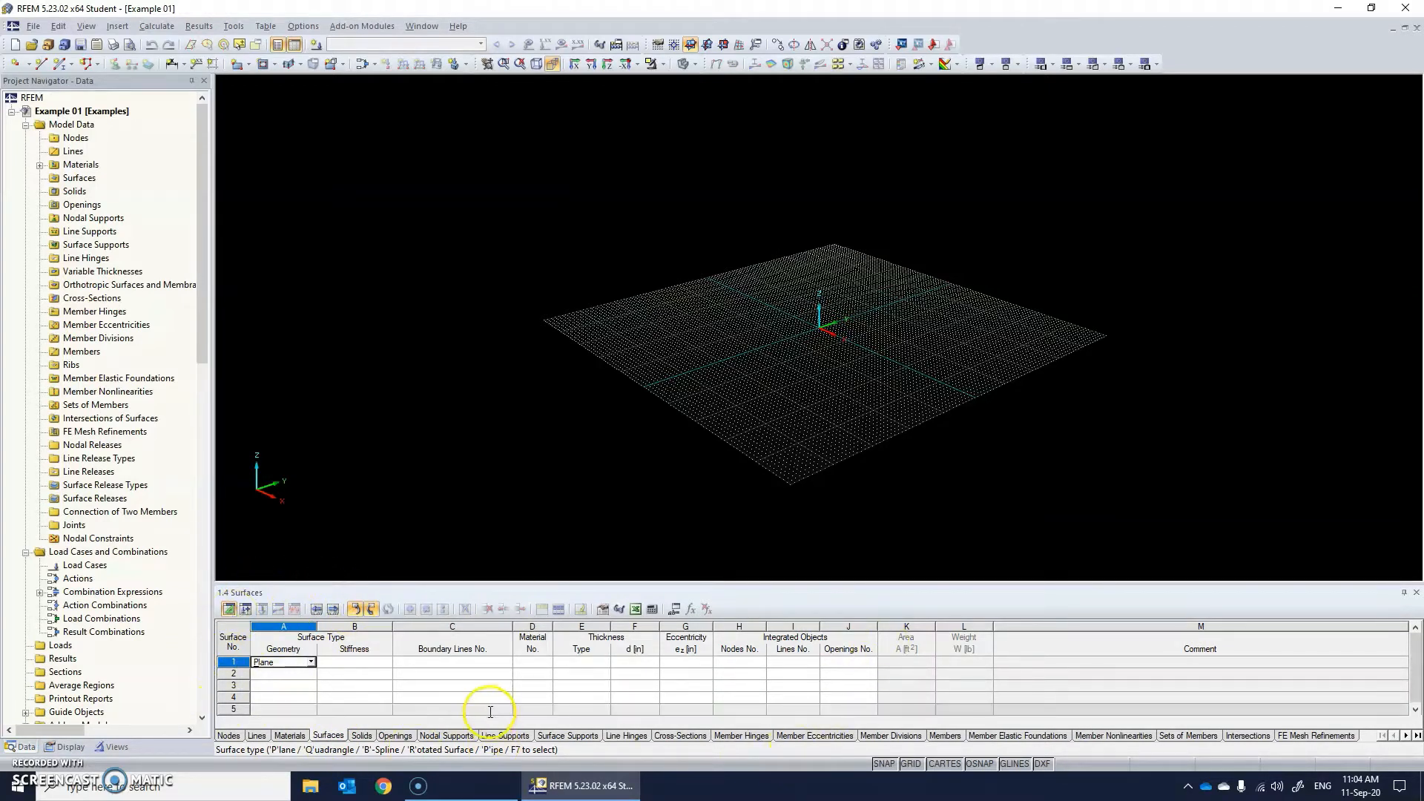
# Examine the Excel and CSV export and import options for the surfaces table, and close them without exporting.
pyautogui.click(636, 609)
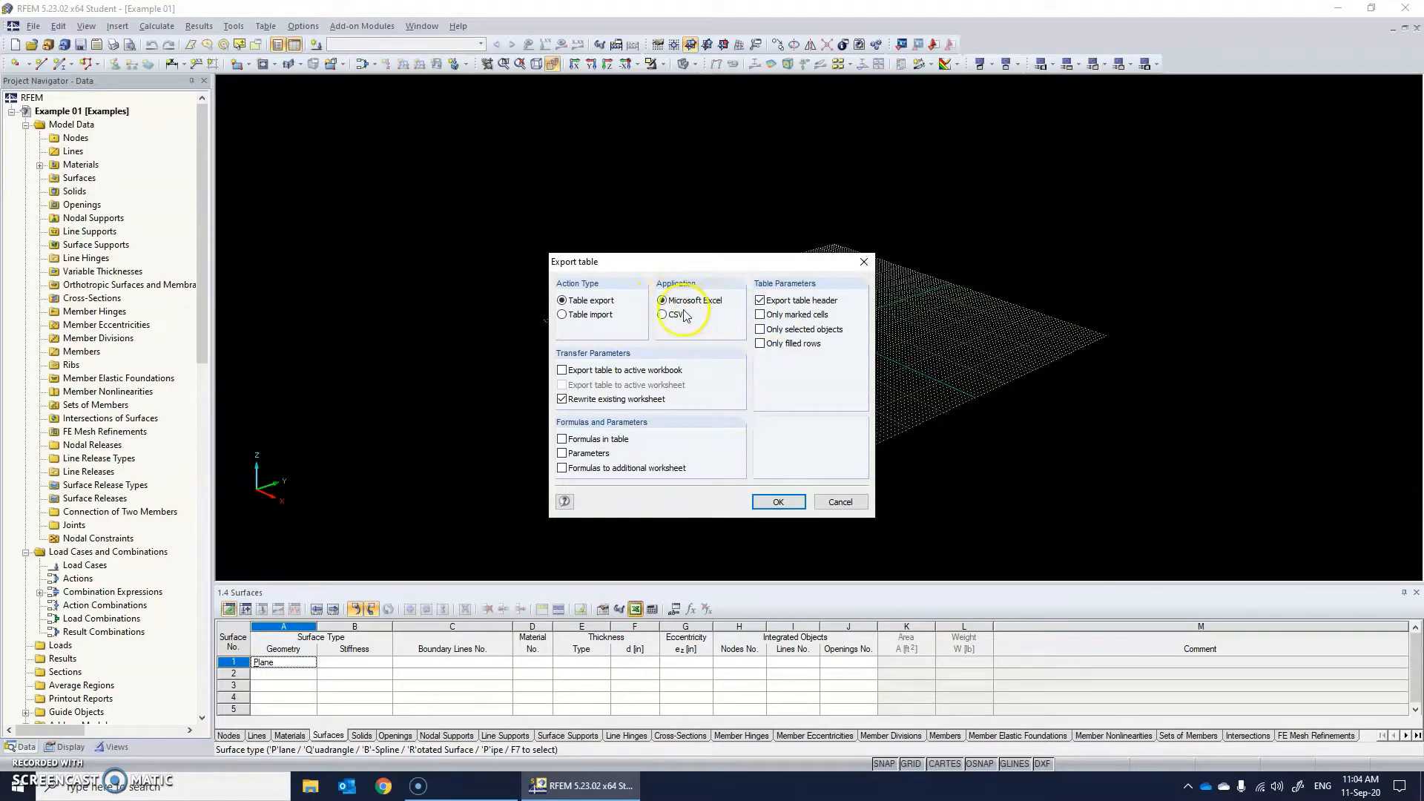
pyautogui.click(864, 263)
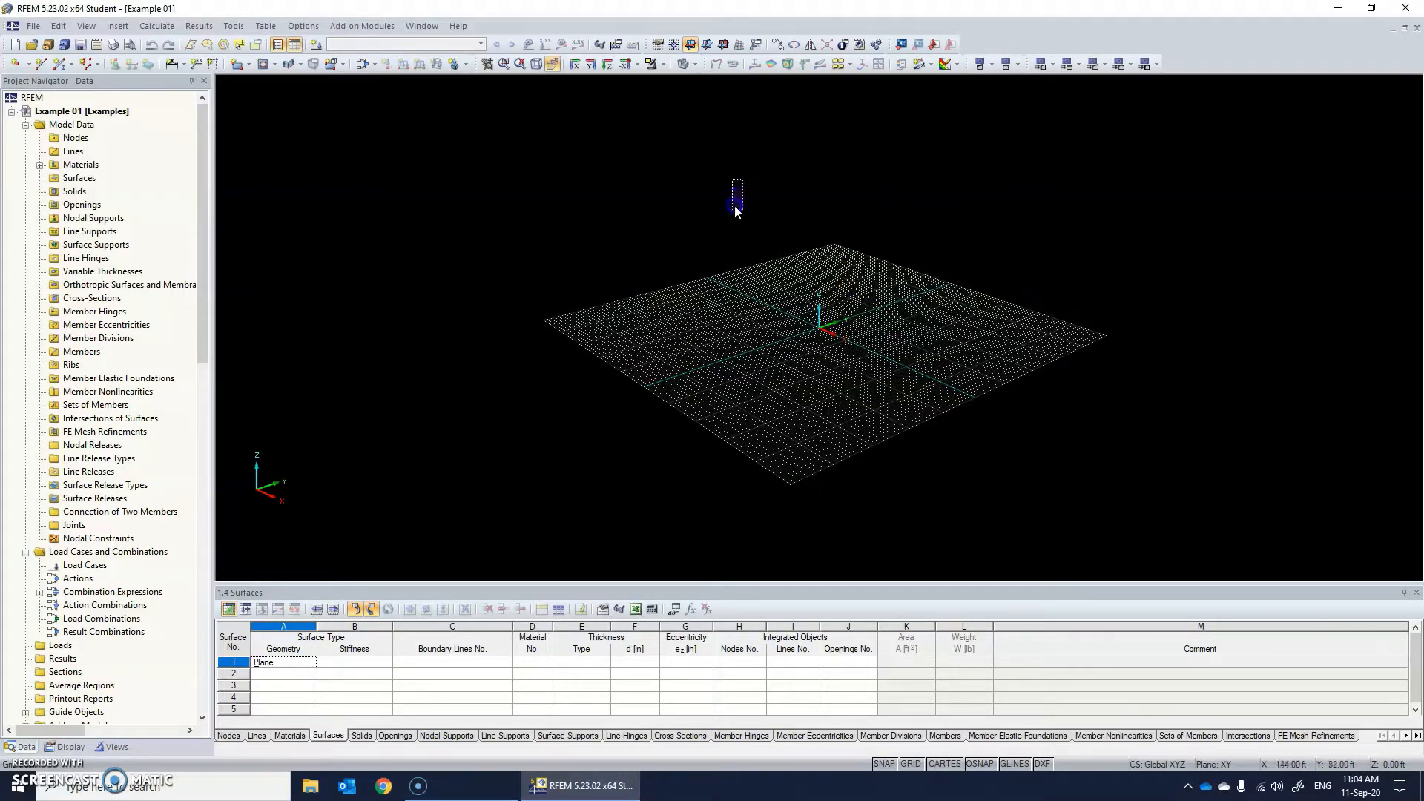
pyautogui.click(800, 259)
# Change the background color to white in the screen display properties under Colors, Other, and accept the change.
pyautogui.click(302, 26)
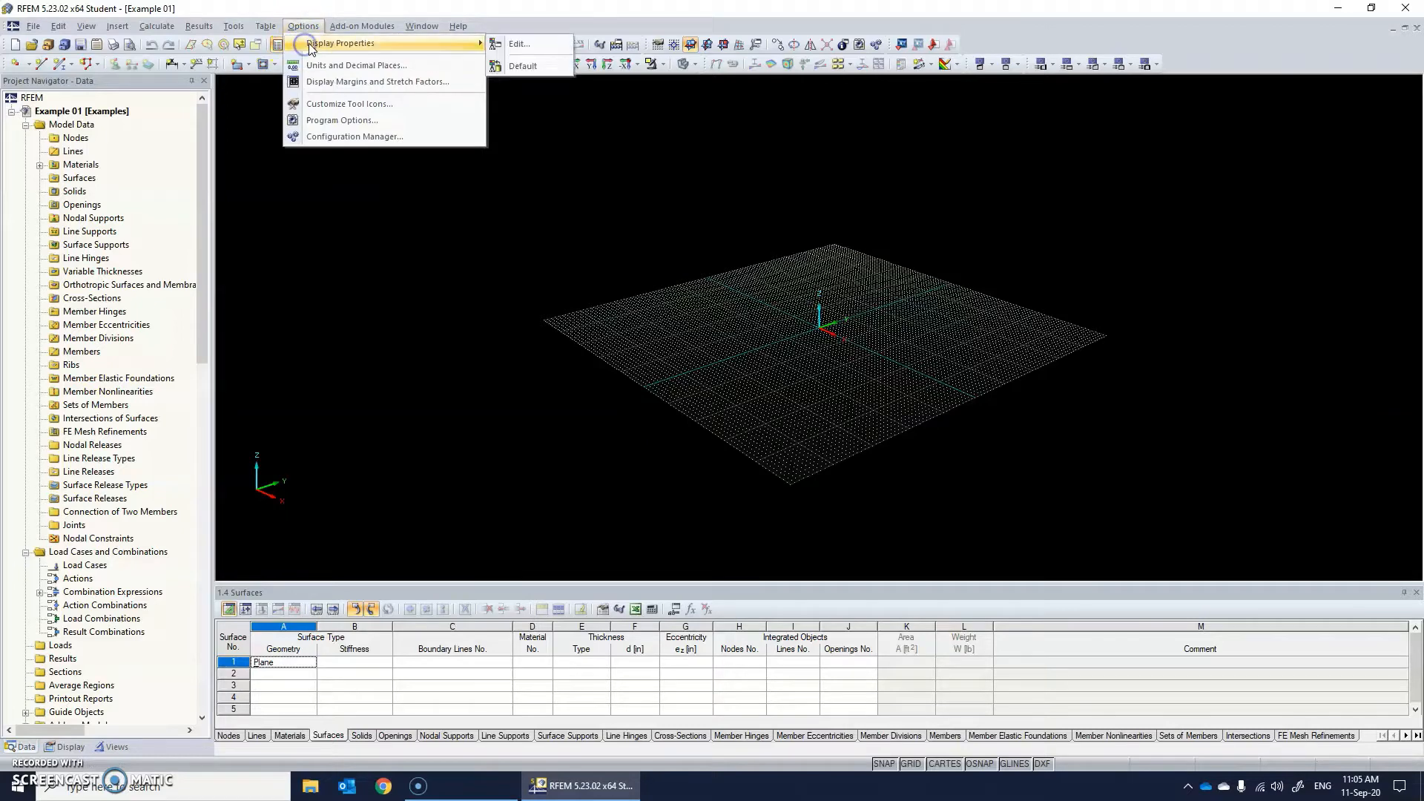
pyautogui.click(508, 45)
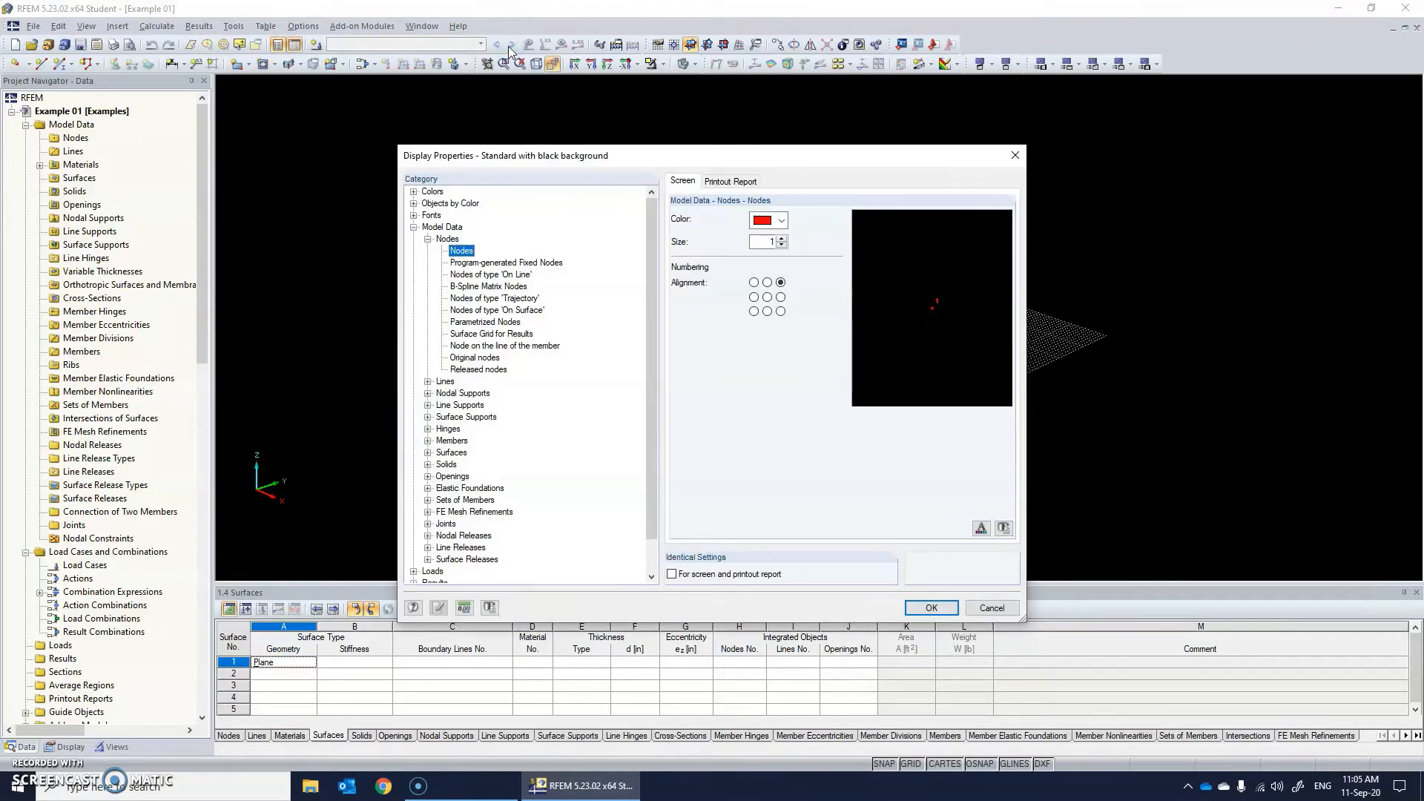
pyautogui.click(413, 193)
pyautogui.click(430, 256)
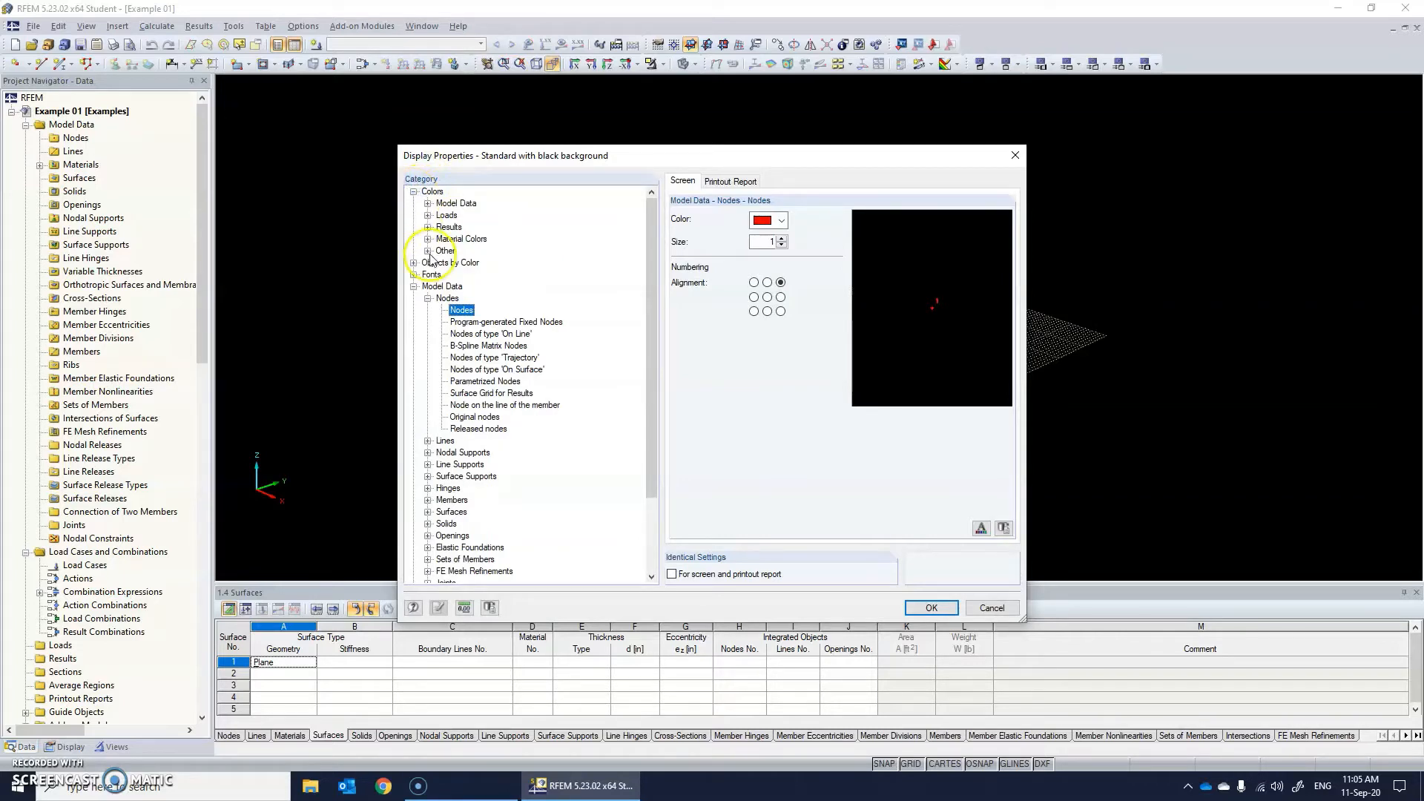
pyautogui.click(468, 205)
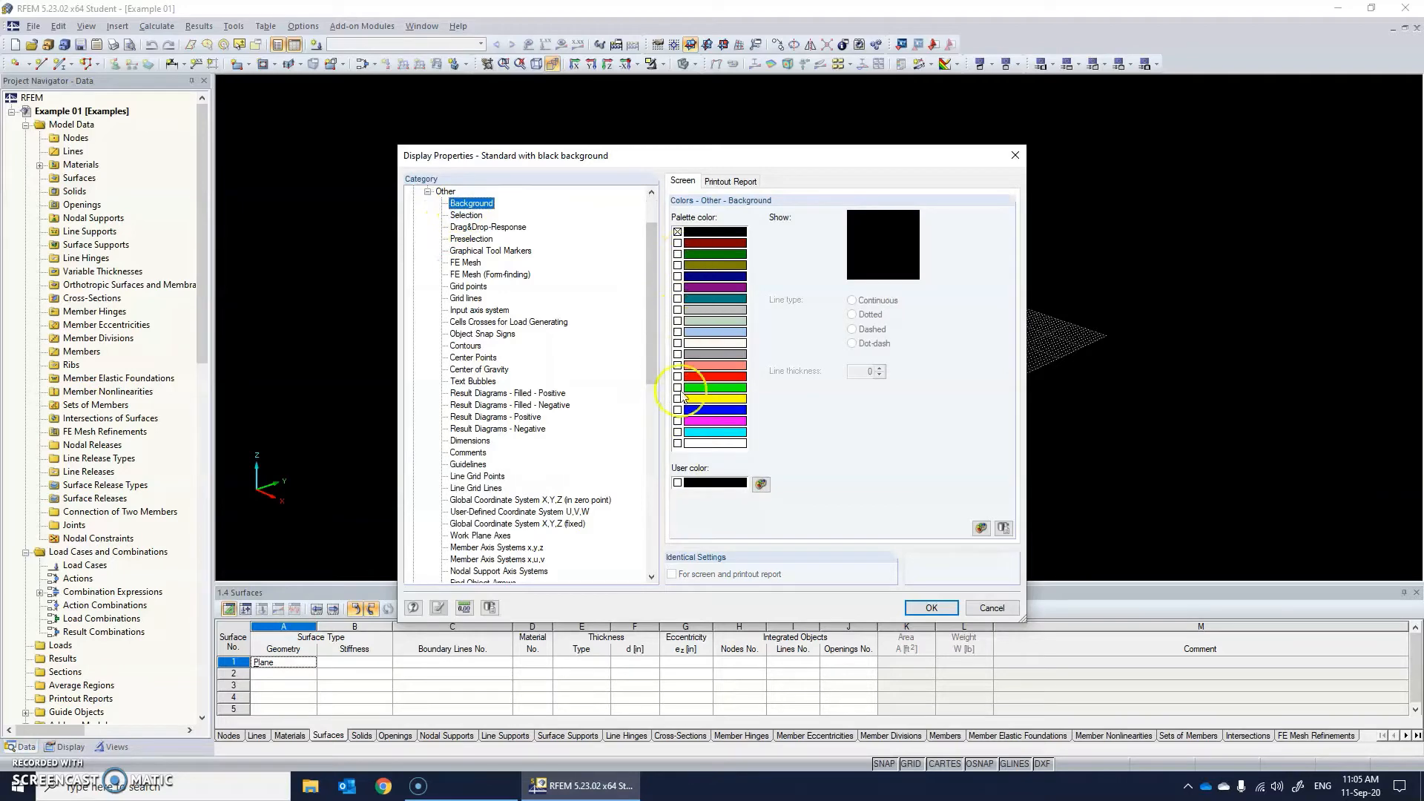
pyautogui.click(677, 443)
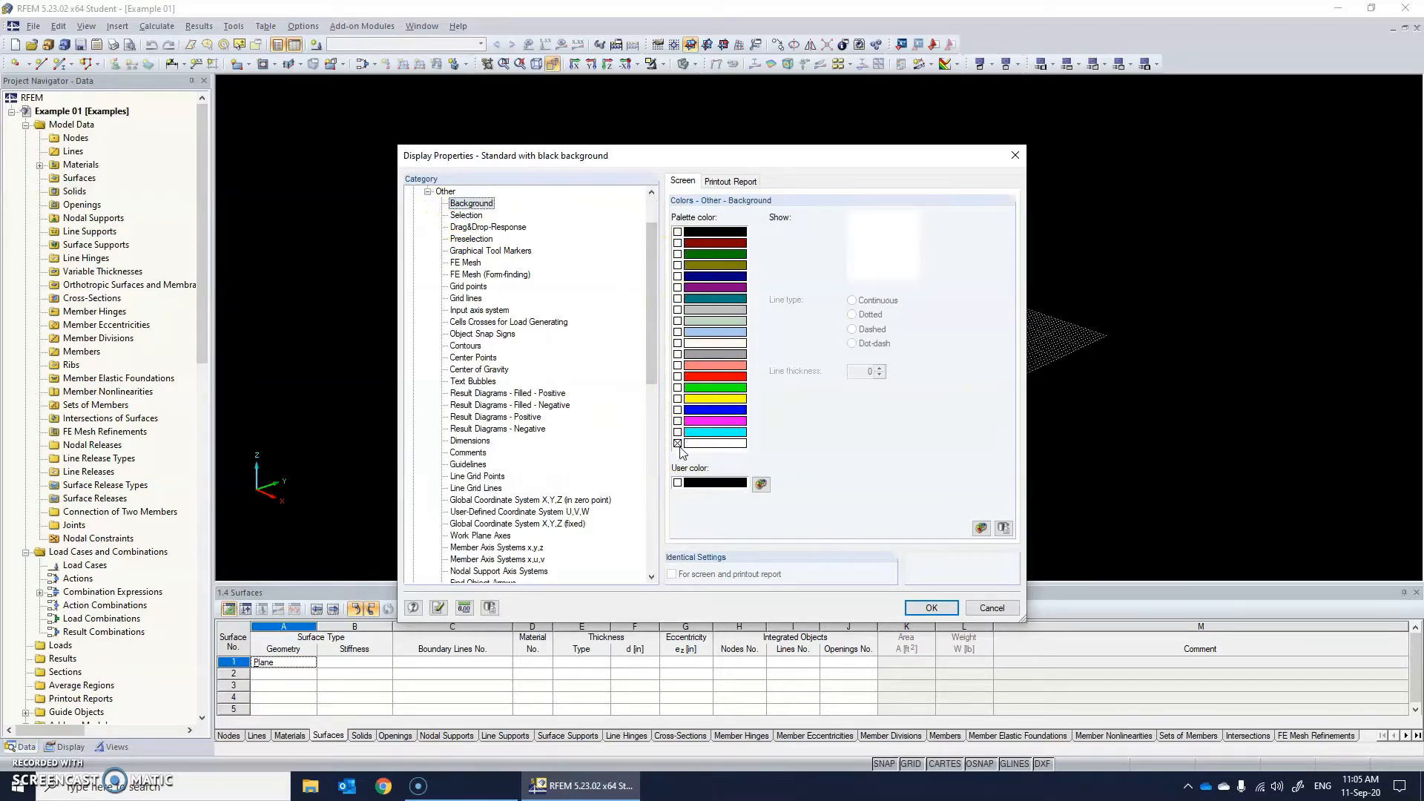
pyautogui.click(931, 607)
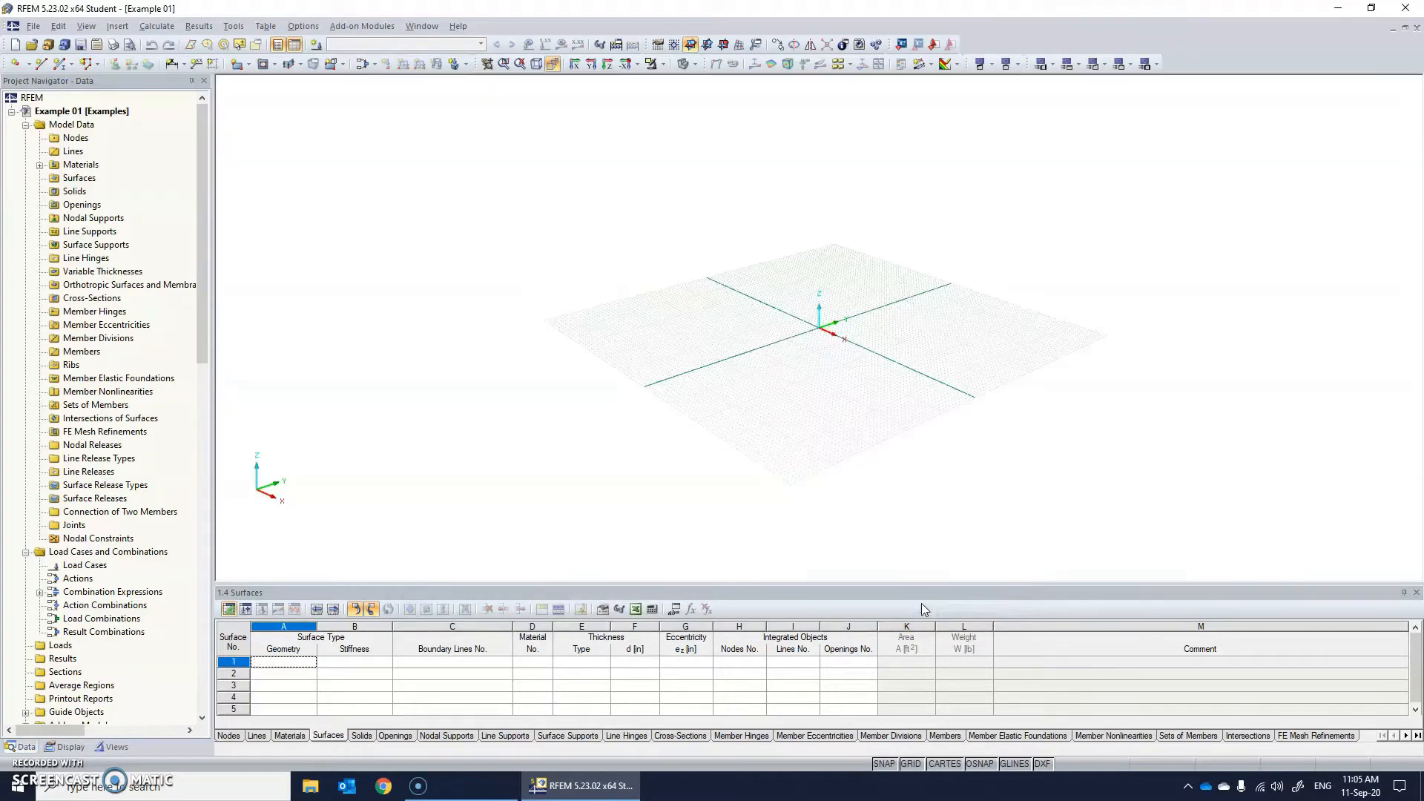
pyautogui.rightClick(801, 406)
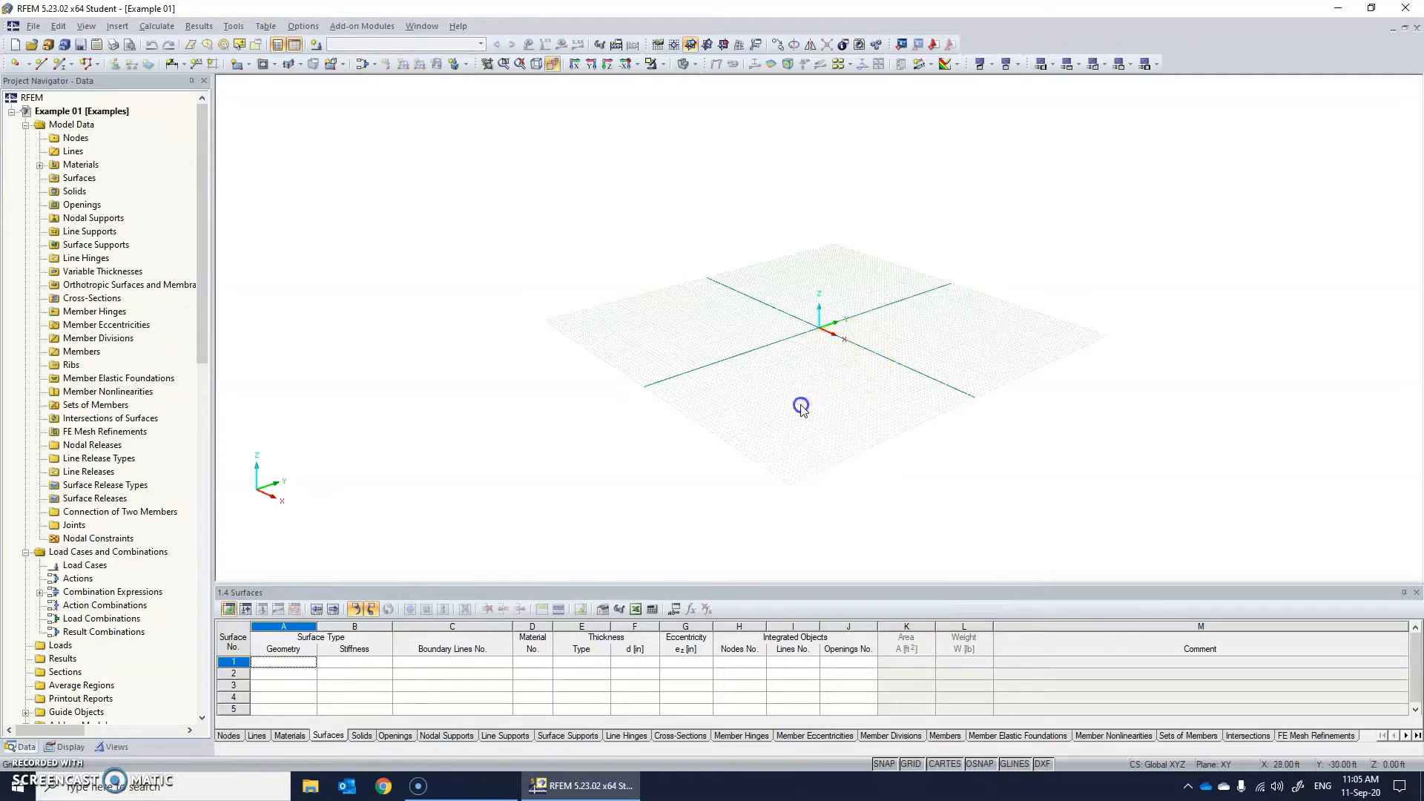
pyautogui.keyDown('ctrl'); pyautogui.moveTo(1023, 445); pyautogui.dragTo(956, 425, button='middle'); pyautogui.keyUp('ctrl')
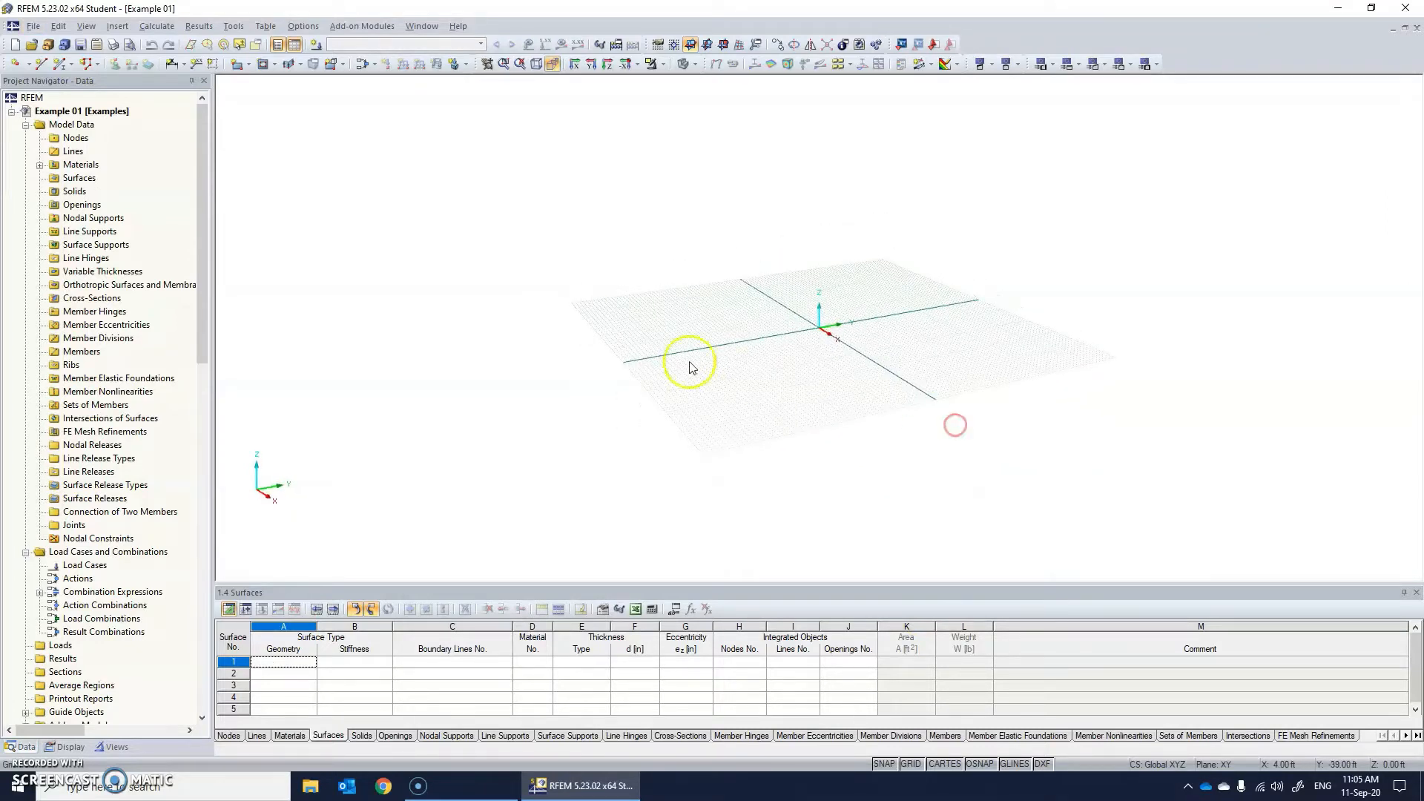
pyautogui.keyDown('ctrl'); pyautogui.moveTo(690, 367); pyautogui.dragTo(671, 405, button='middle'); pyautogui.keyUp('ctrl')
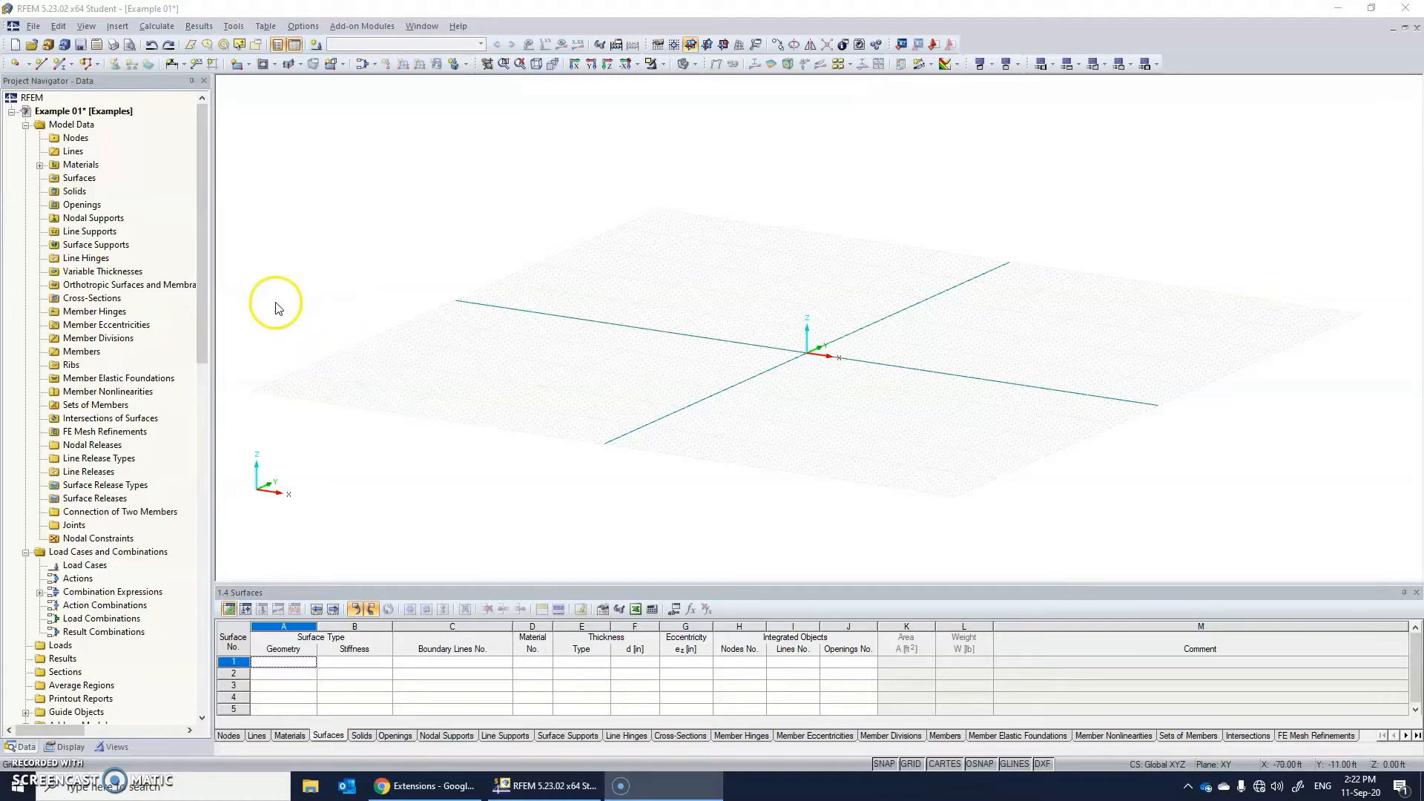
# Start generating a 3D frame member model and open the library of rolled I-sections for the columns in Z.
pyautogui.click(234, 26)
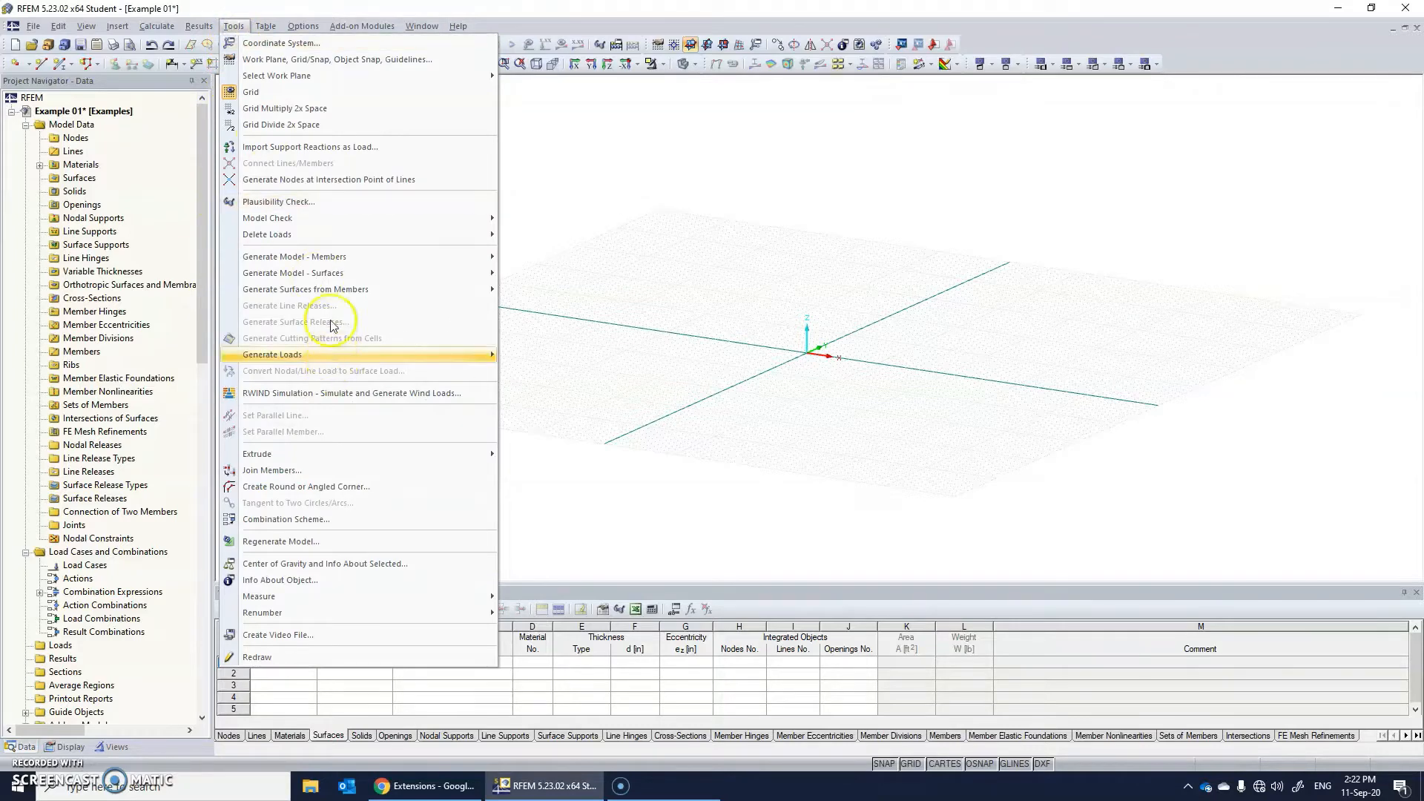
pyautogui.moveTo(331, 261)
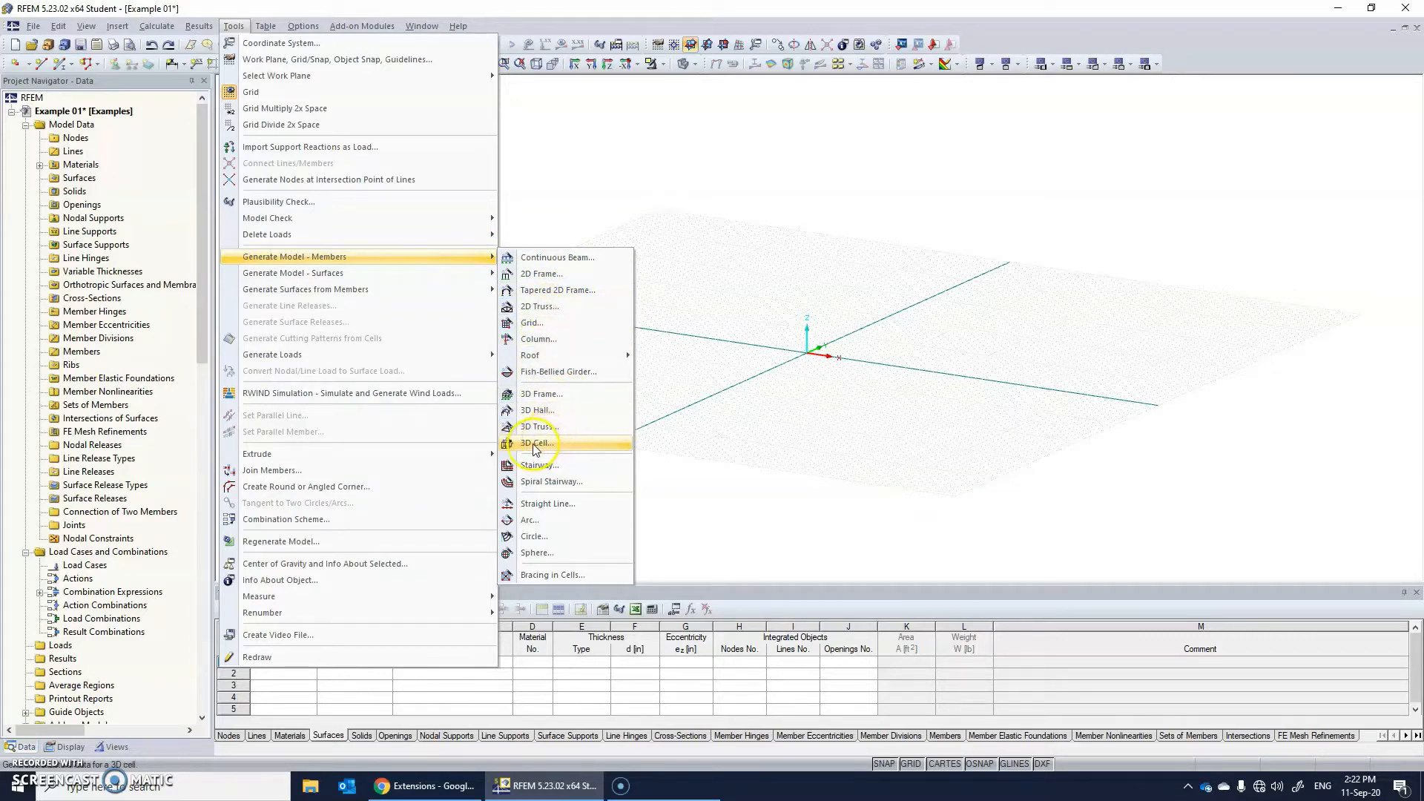
pyautogui.click(545, 401)
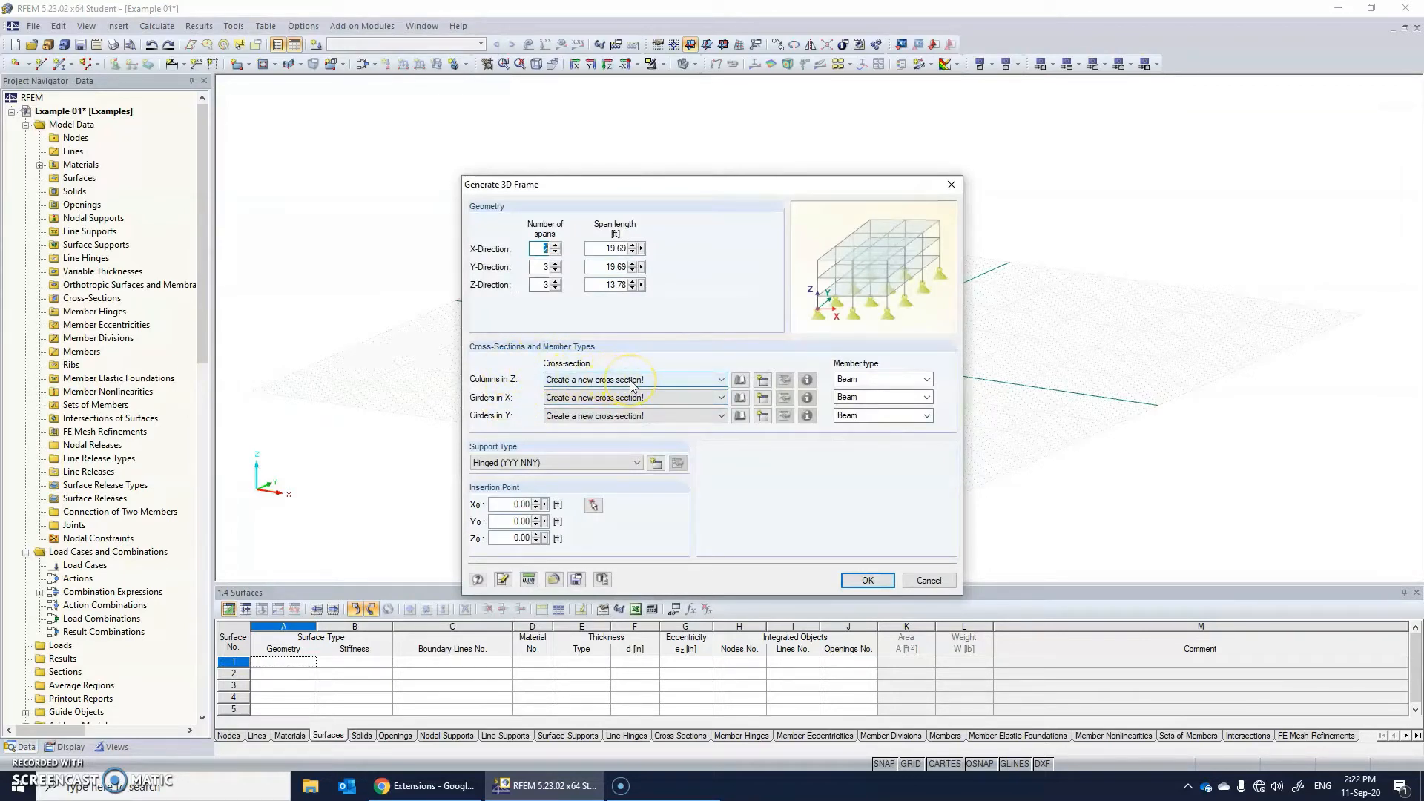
pyautogui.click(542, 249)
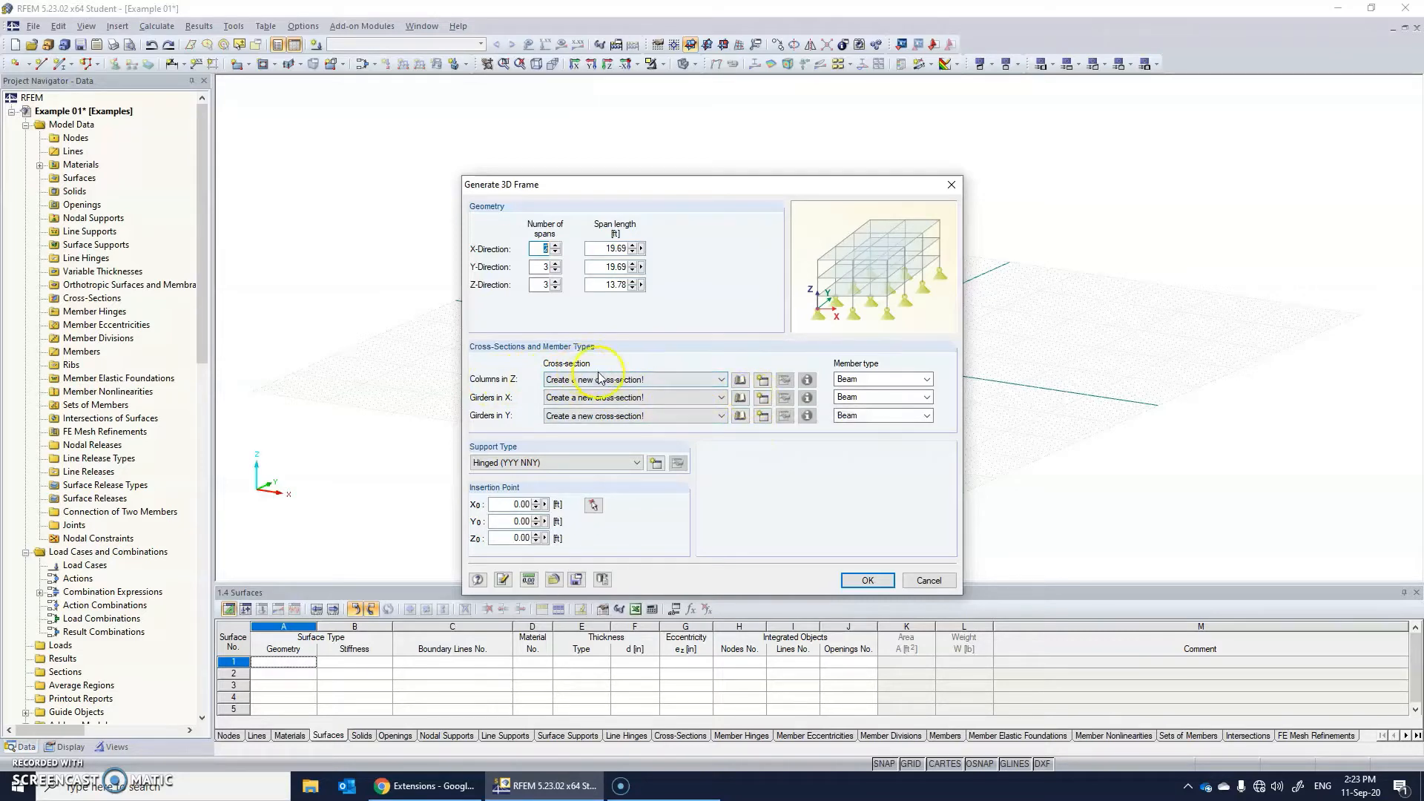
pyautogui.click(721, 379)
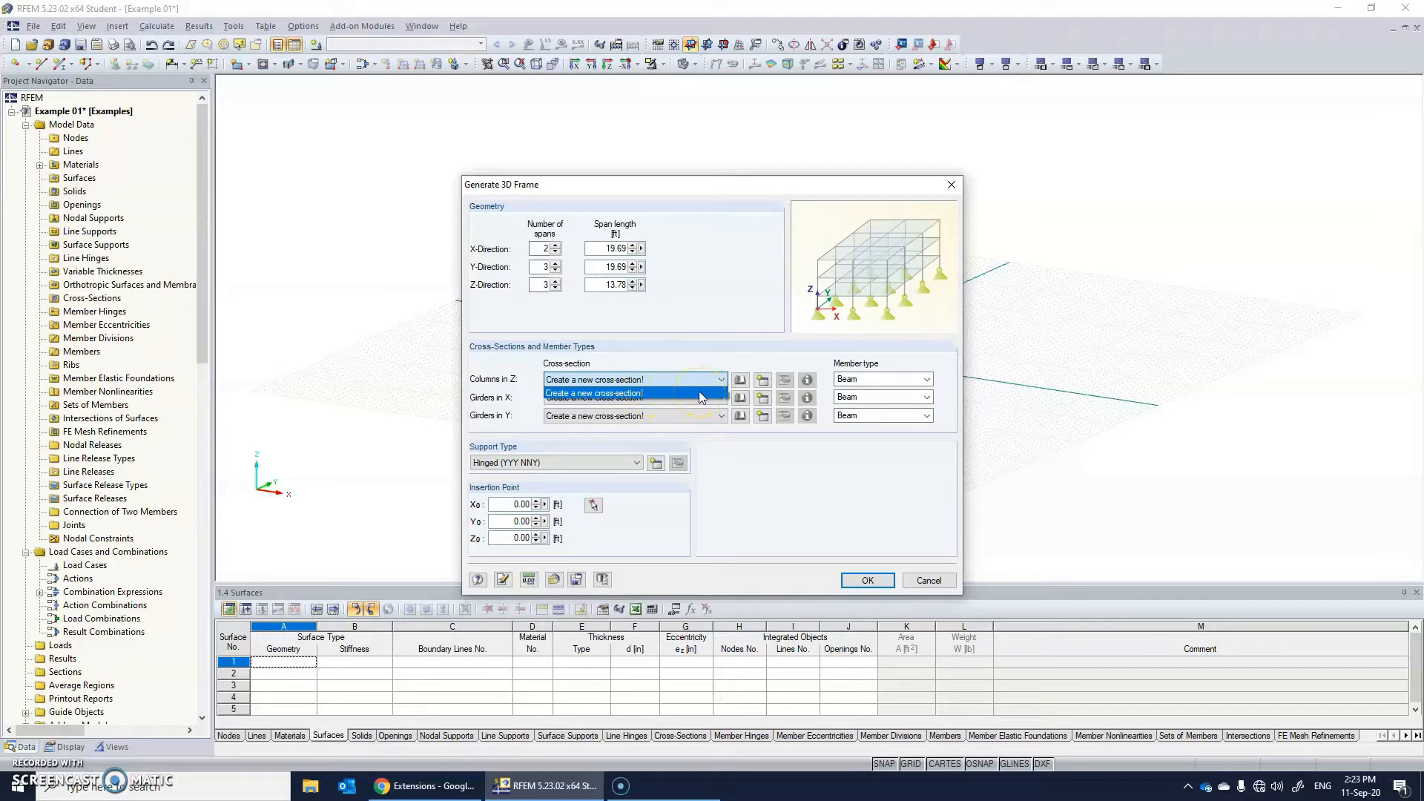
pyautogui.click(741, 384)
pyautogui.click(741, 384)
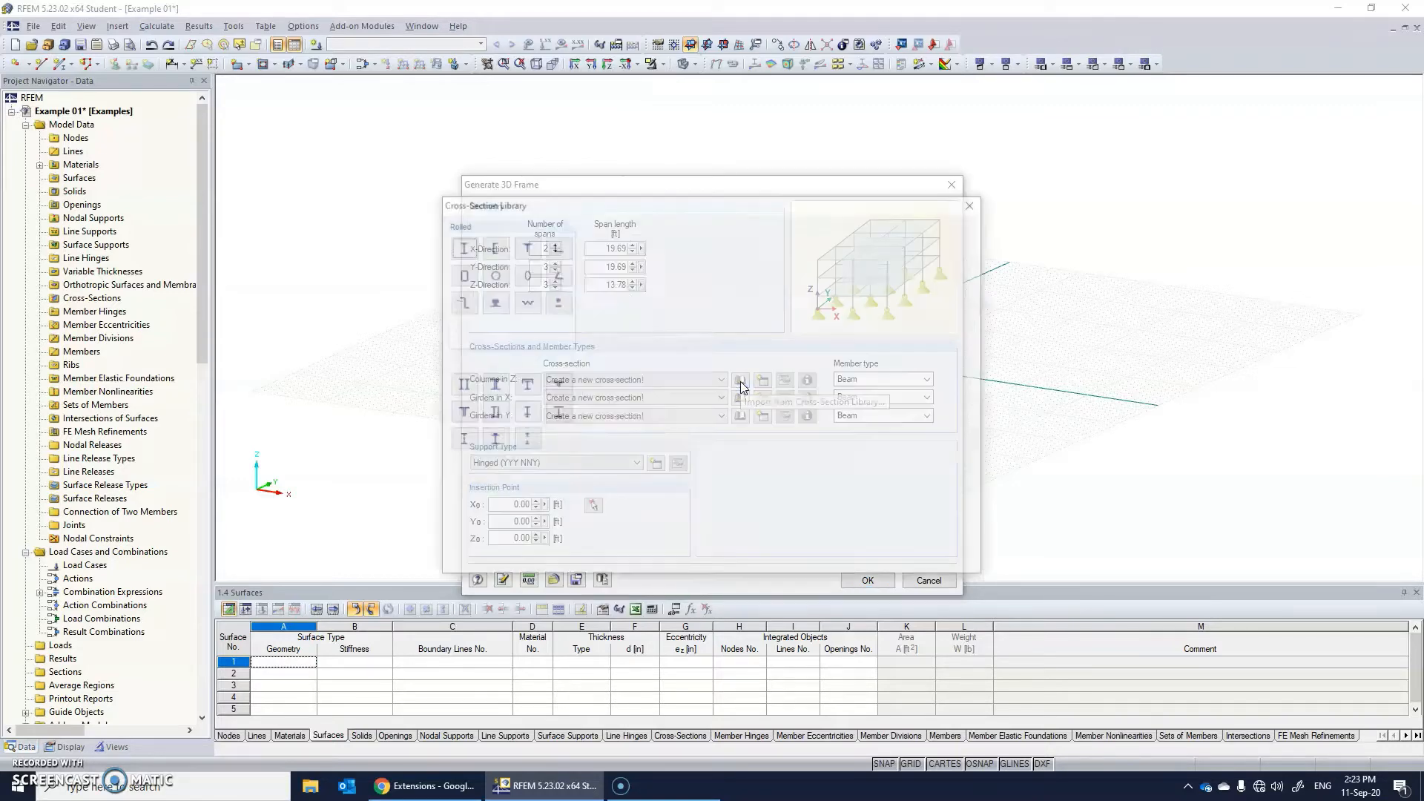
pyautogui.doubleClick(460, 251)
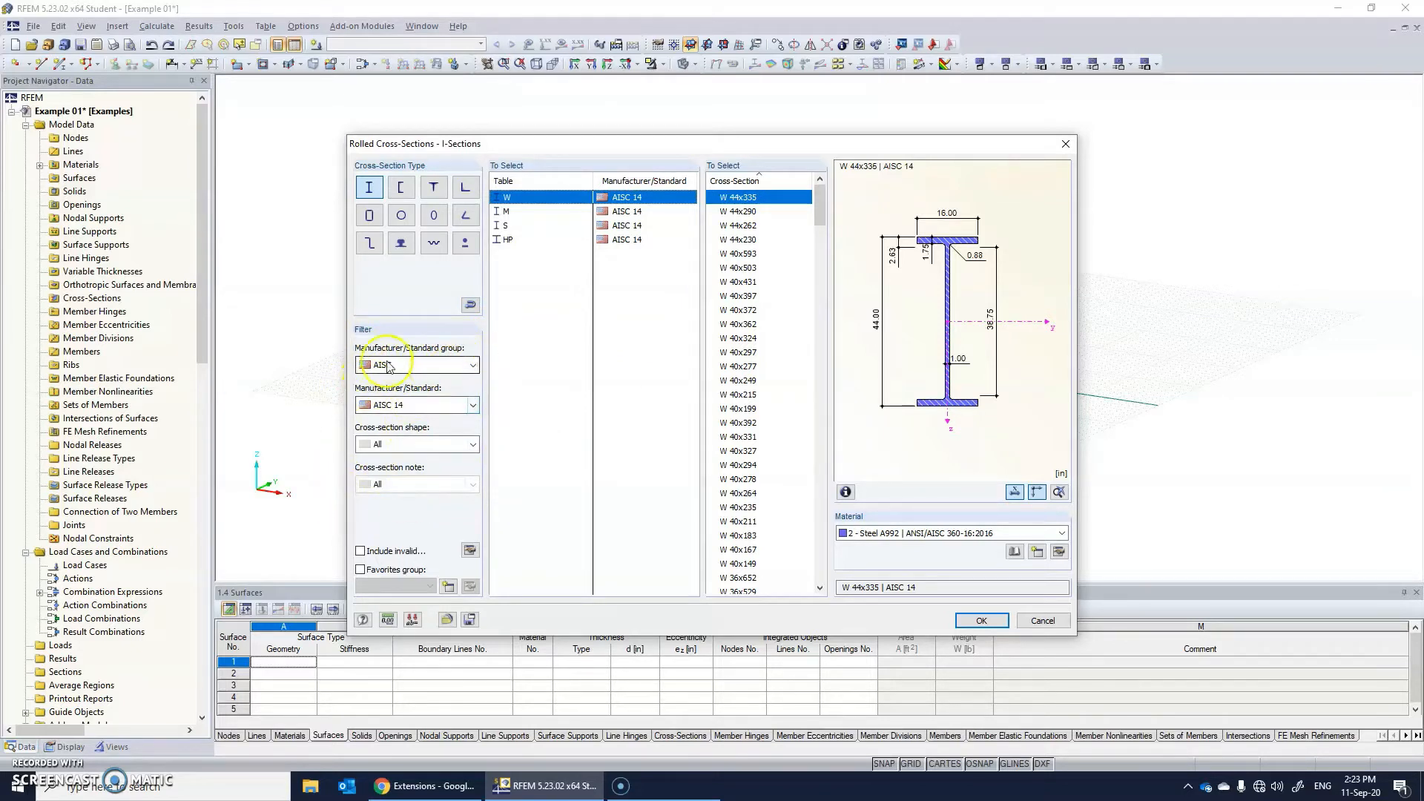
# Look through the manufacturer and standard filters, keeping AISC and AISC 14 selected, and browse the available W cross-sections.
pyautogui.click(472, 365)
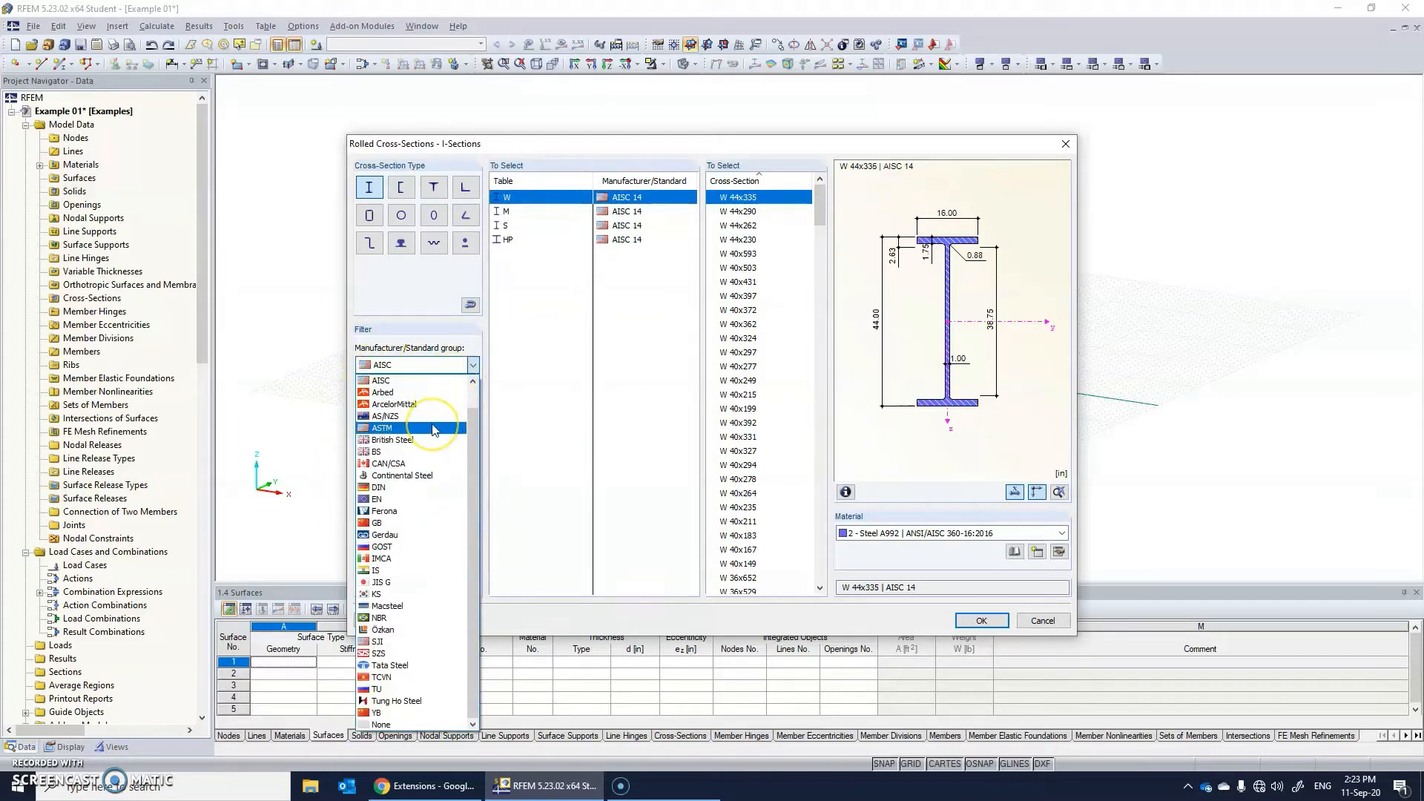
pyautogui.click(424, 382)
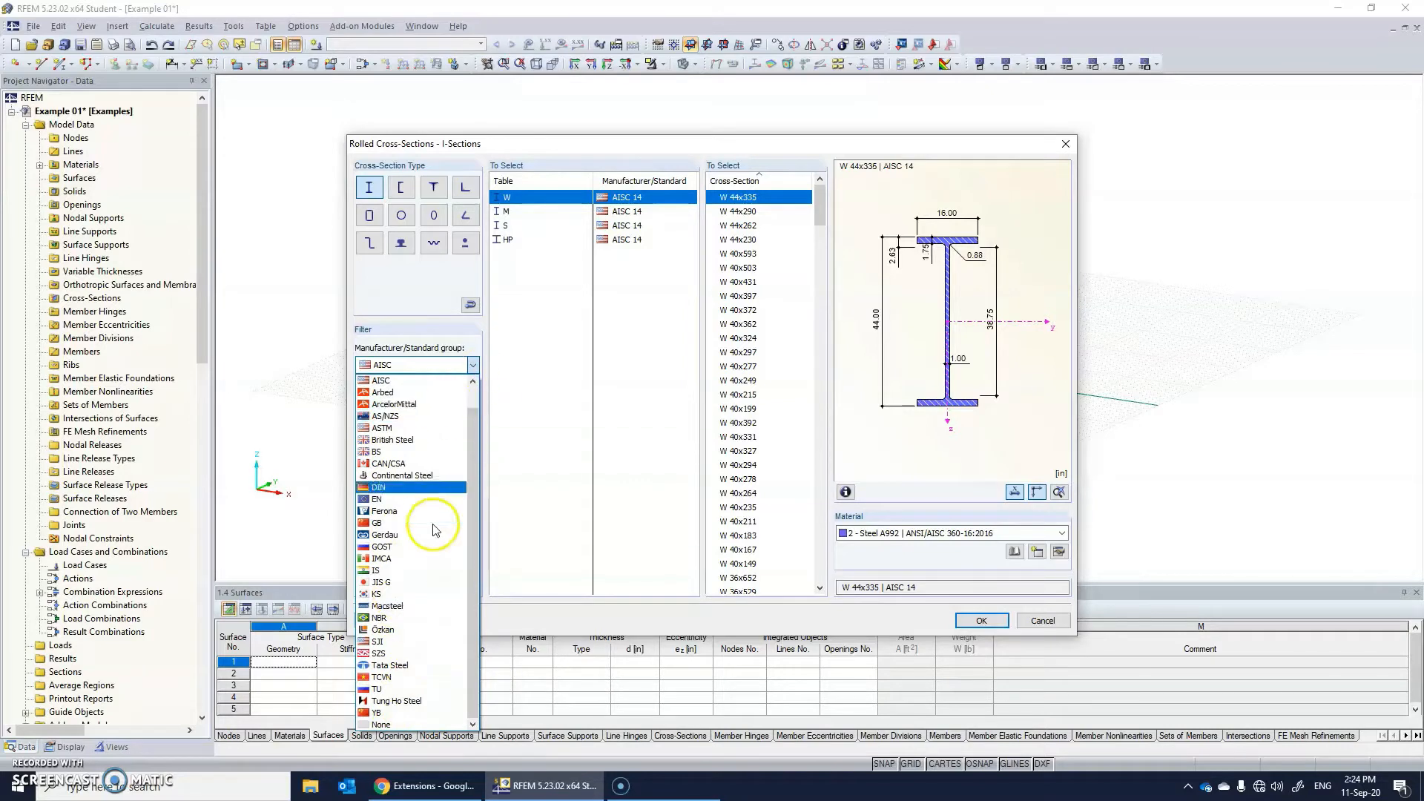
pyautogui.click(416, 366)
pyautogui.click(416, 366)
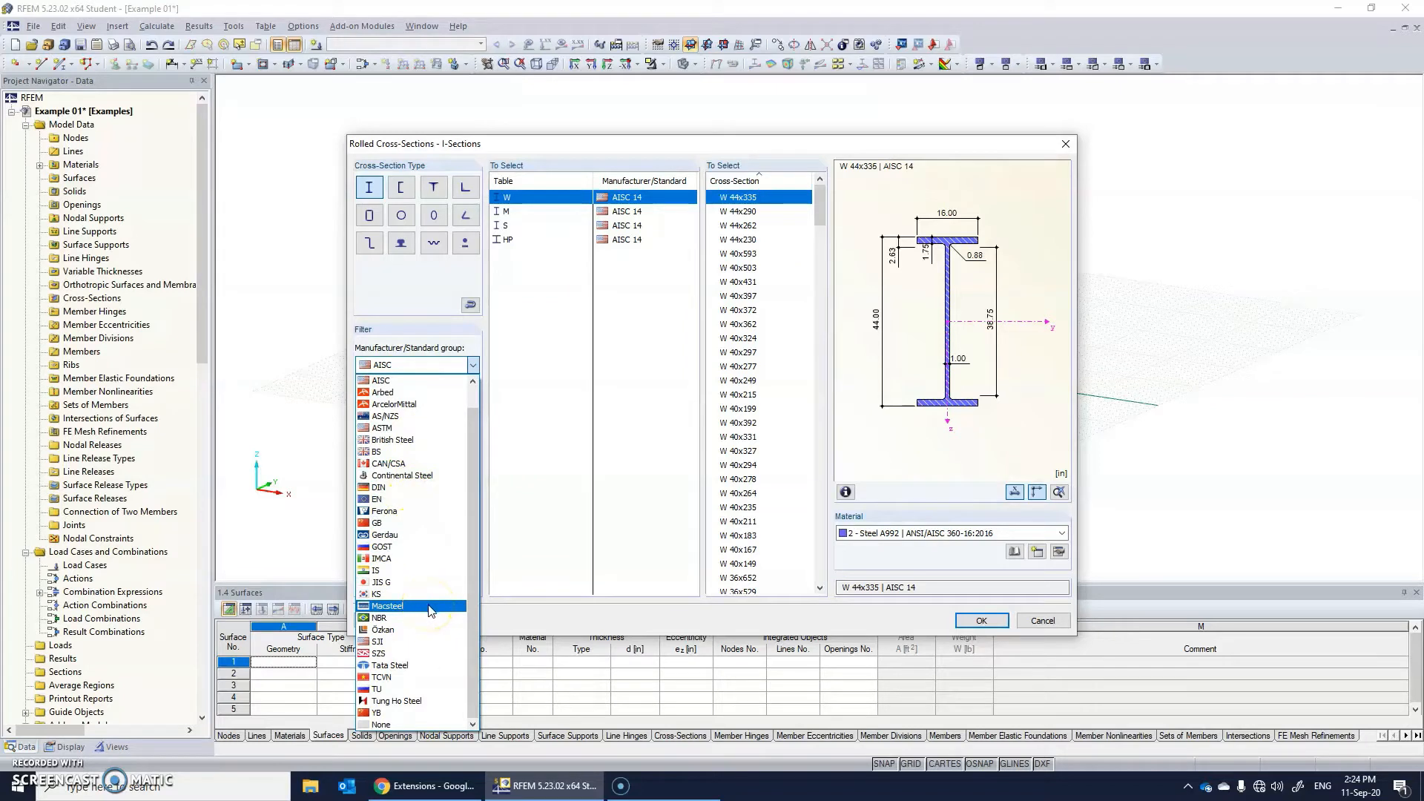
pyautogui.click(422, 615)
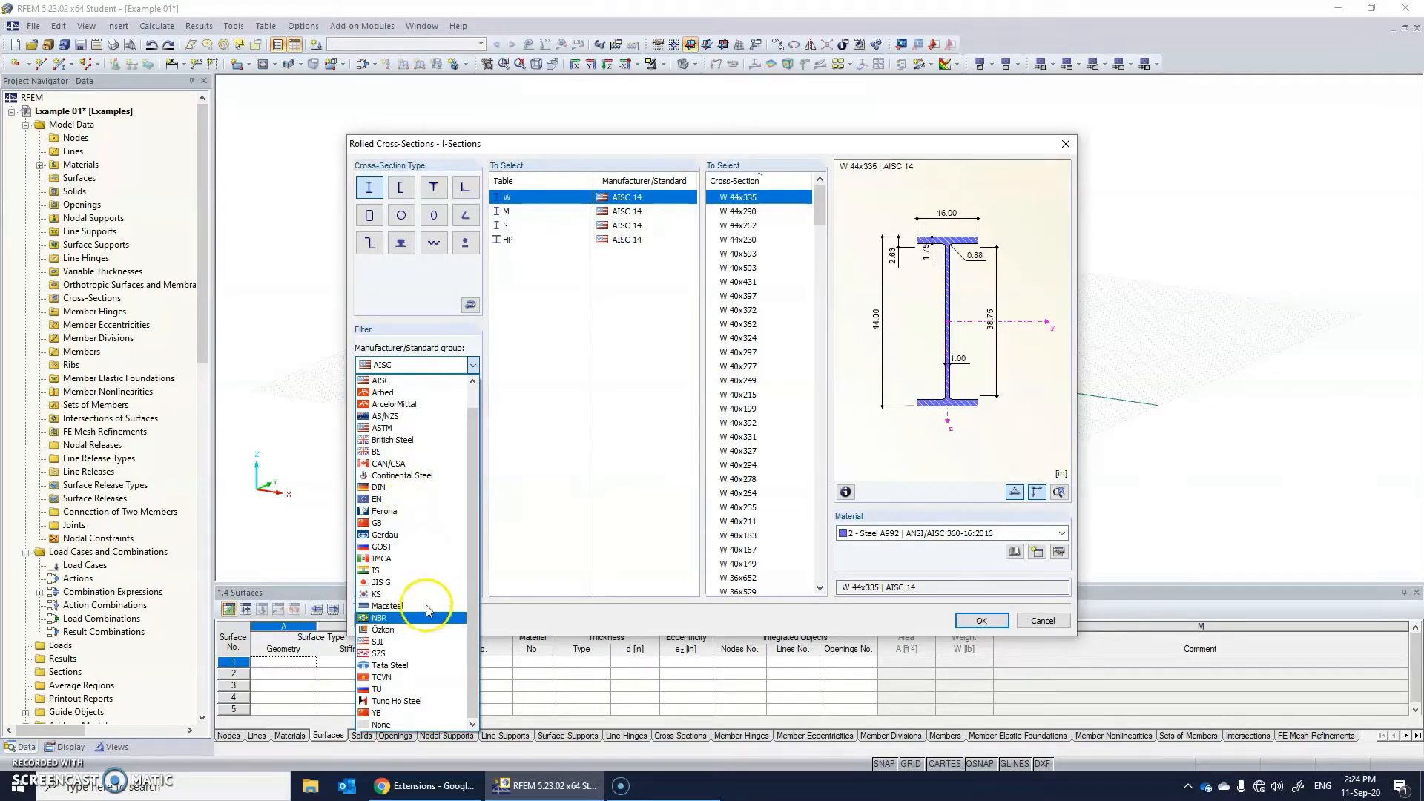
pyautogui.click(400, 380)
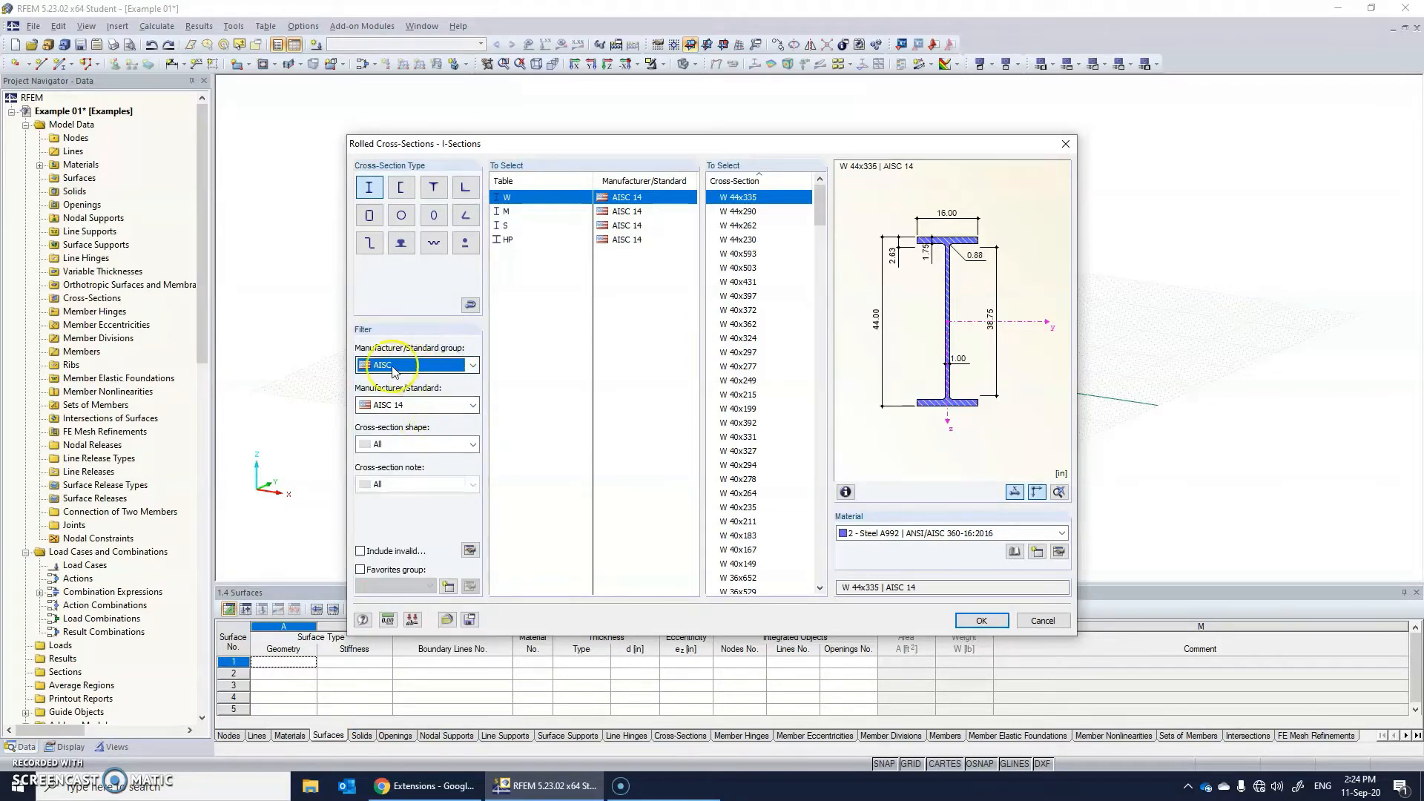
pyautogui.click(396, 405)
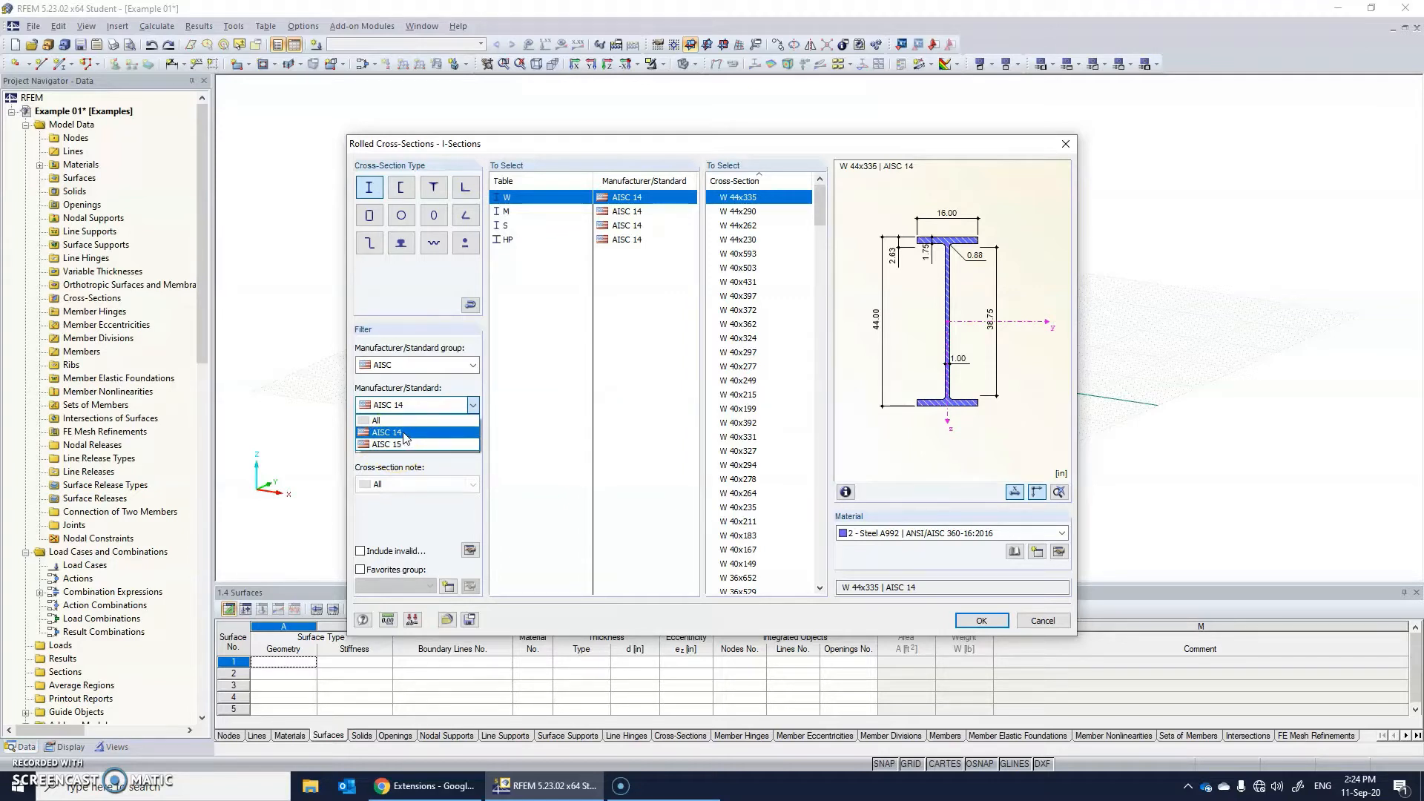
pyautogui.click(404, 433)
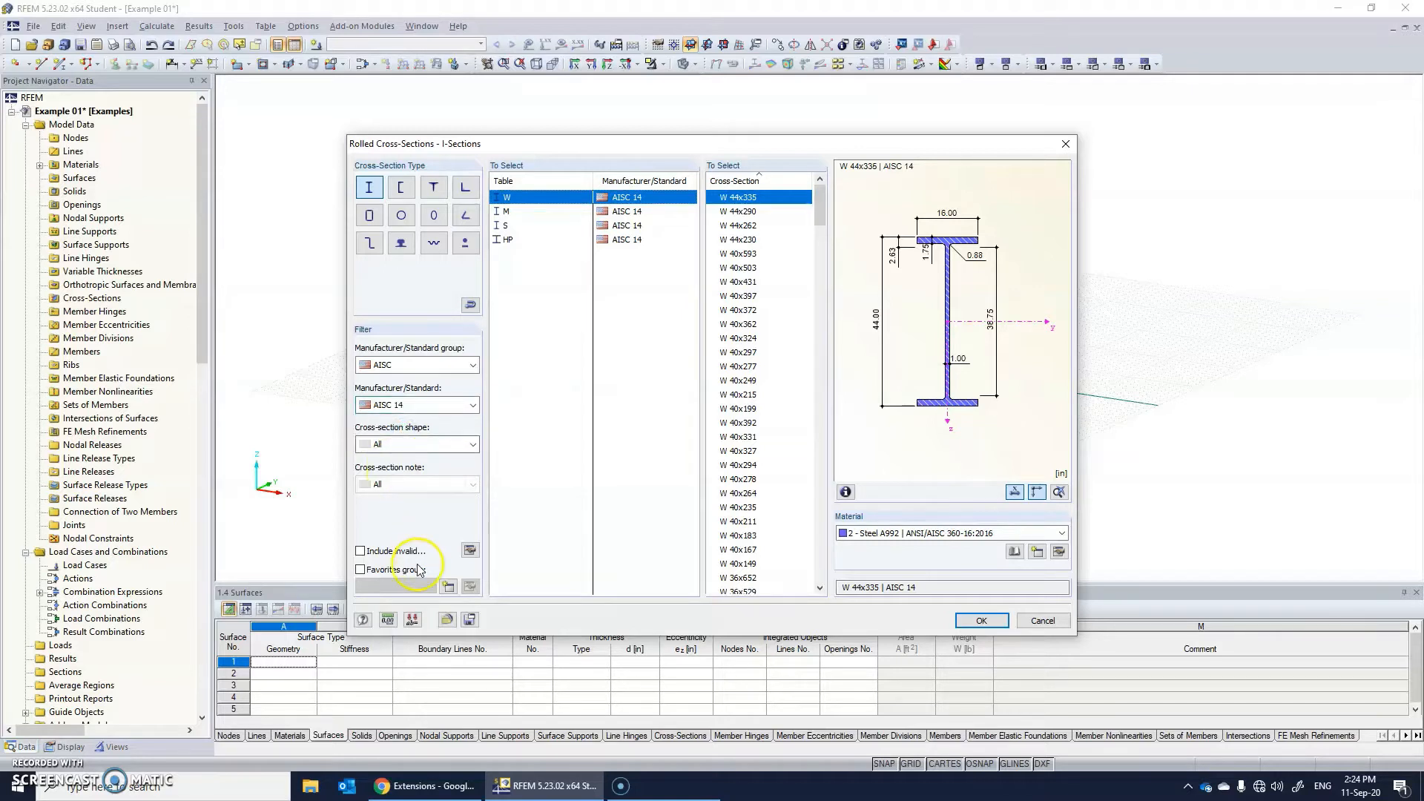
pyautogui.scroll(-18, 753, 363)
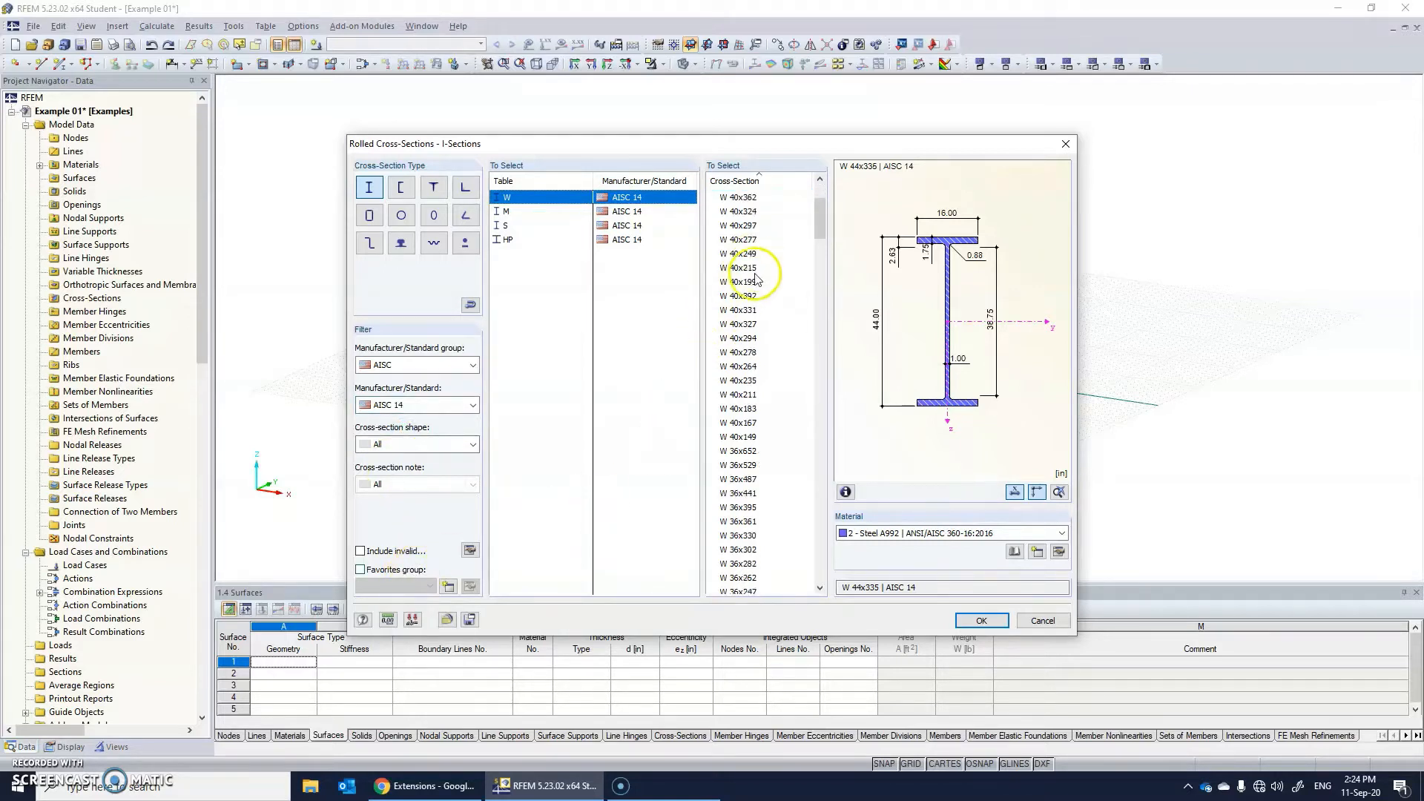
pyautogui.scroll(18, 751, 360)
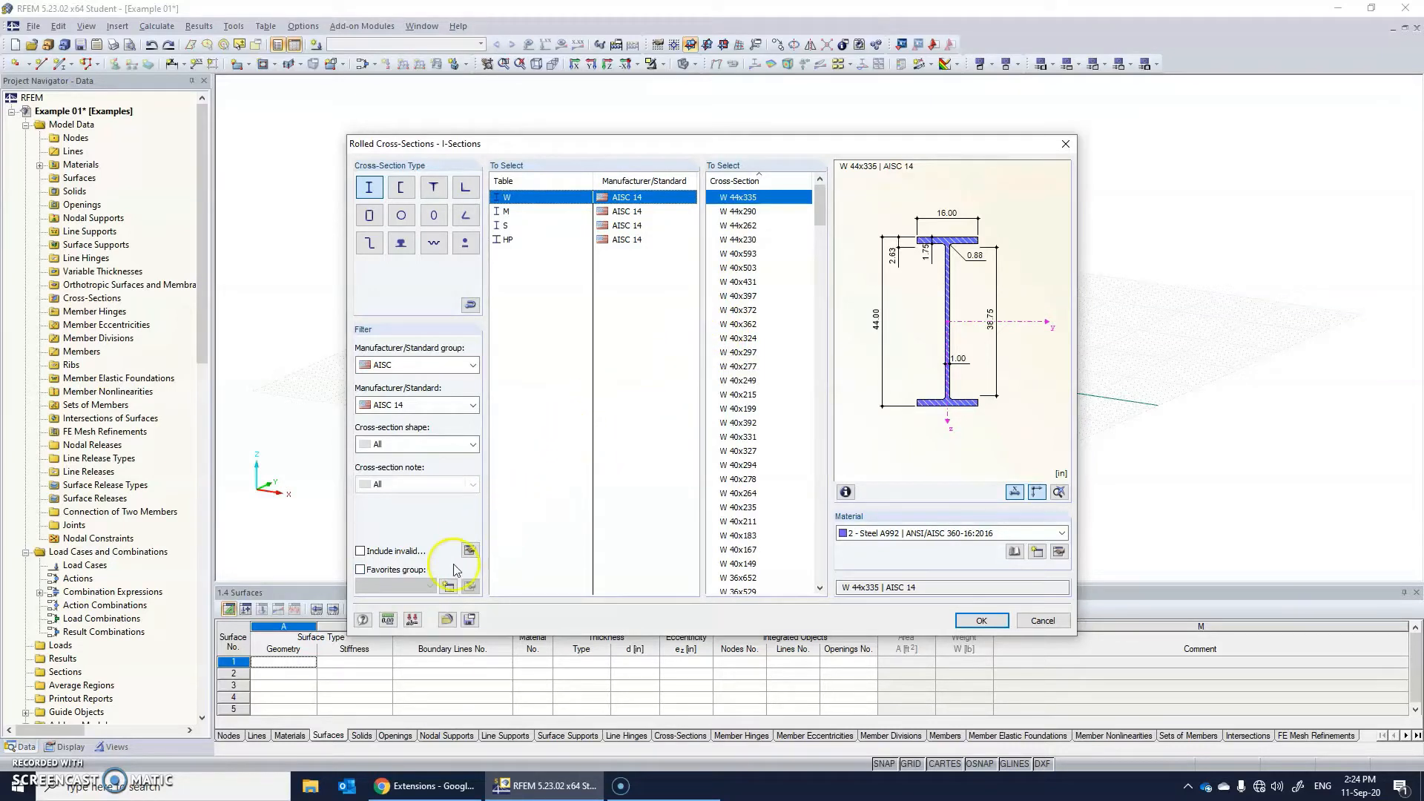
# Turn on favorites for the rolled I-sections and create a new favorites group named Group 1.
pyautogui.click(393, 570)
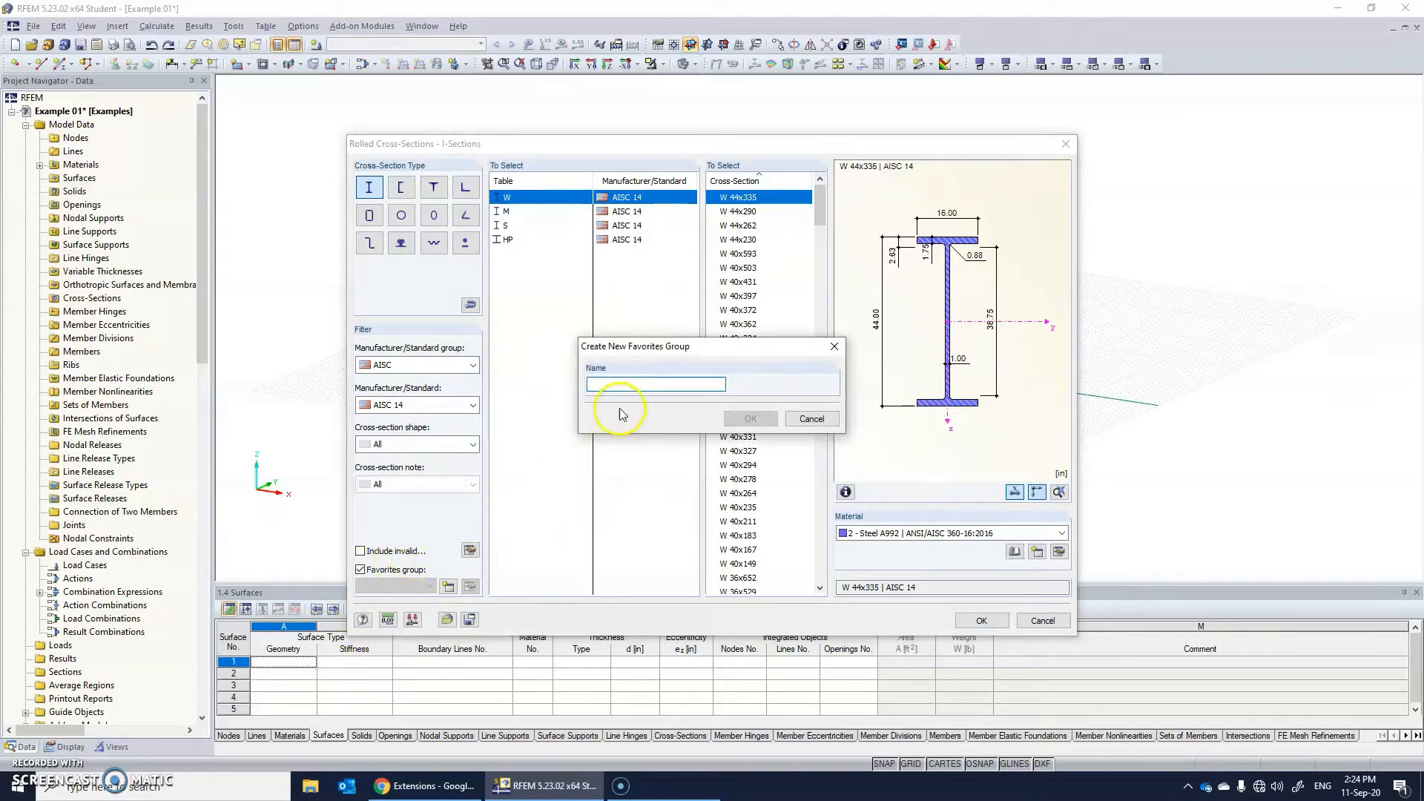
pyautogui.write('Group 1')
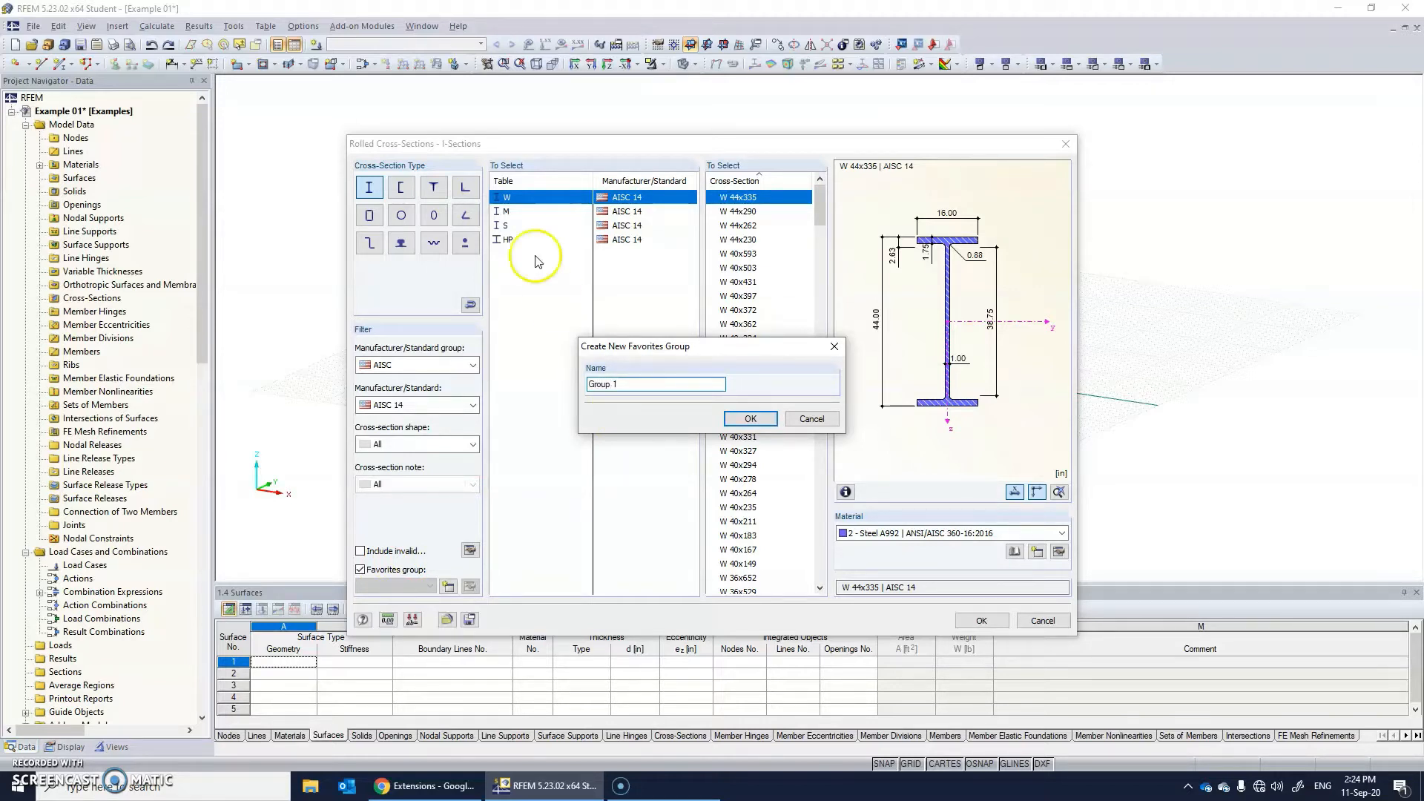
pyautogui.click(751, 419)
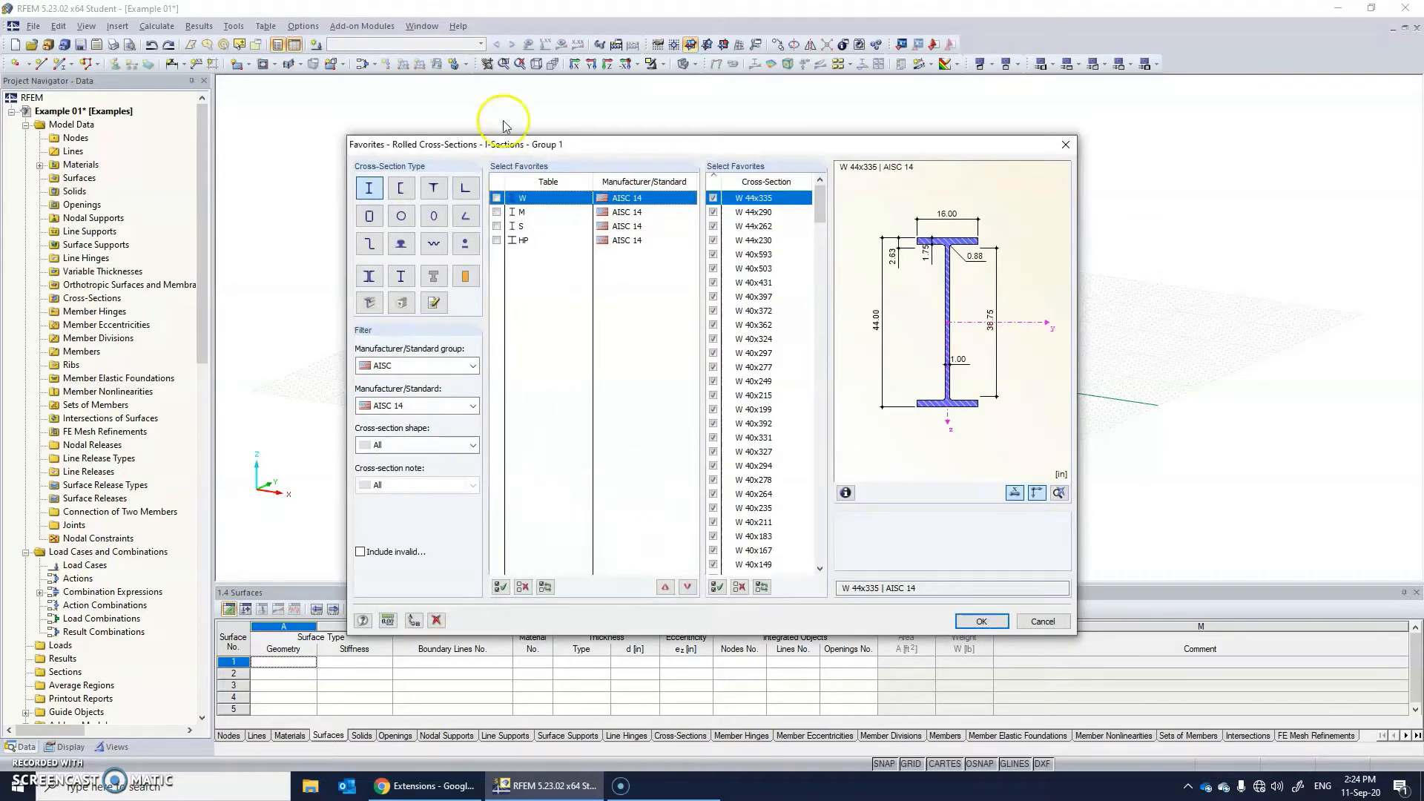
# Include the AISC 14 W table in the favorites group with only W 14x99 and W 10x22 selected, and accept the group.
pyautogui.click(497, 197)
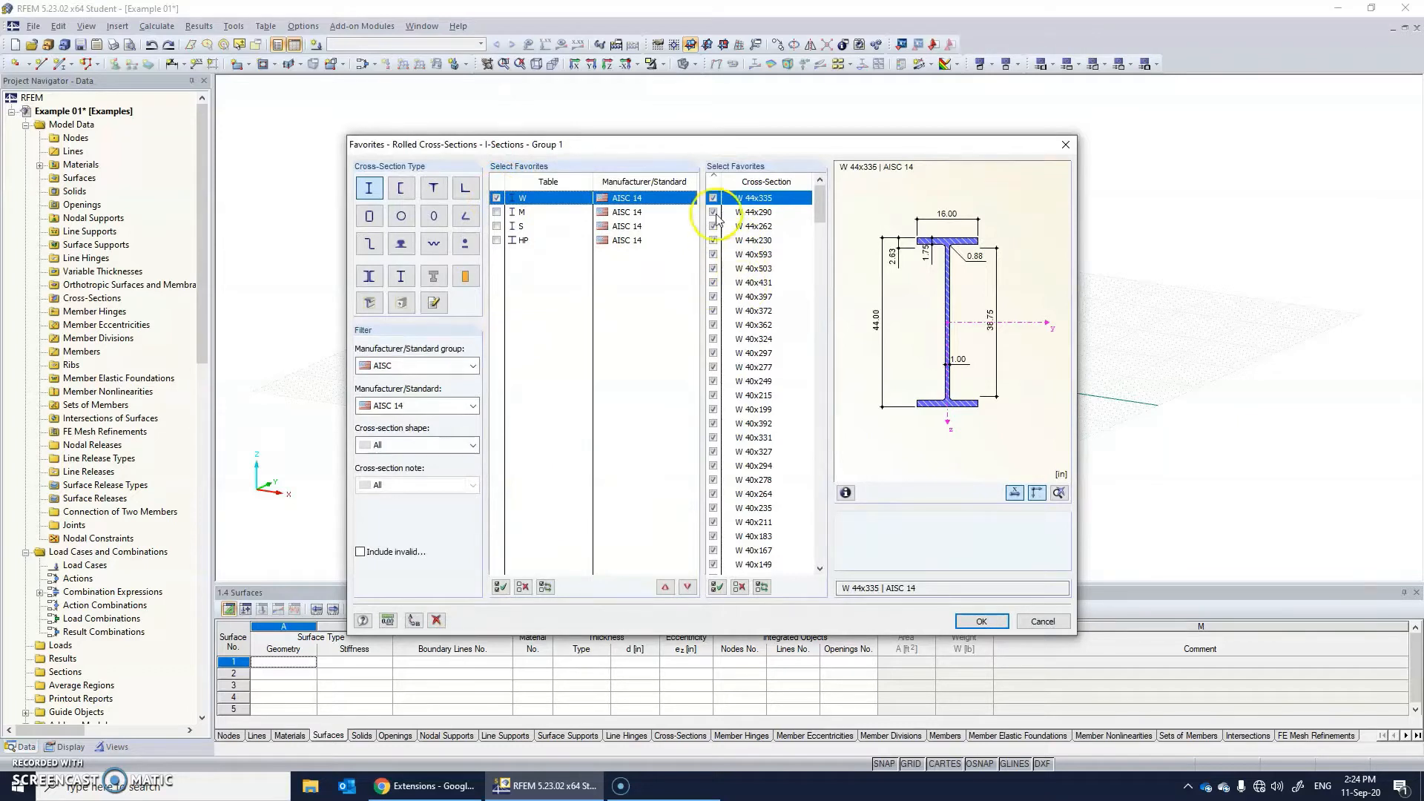
pyautogui.click(740, 587)
pyautogui.scroll(-6, 747, 464)
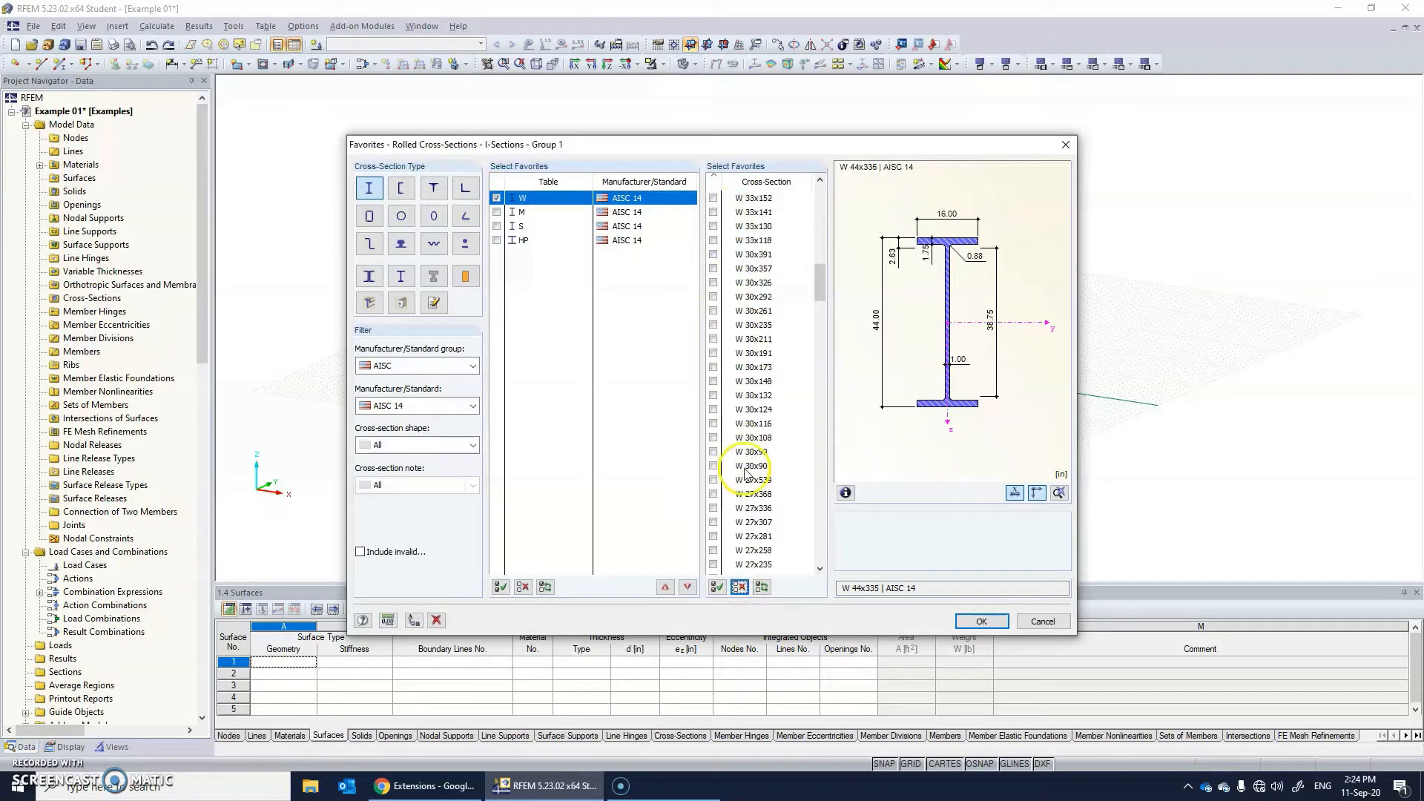
pyautogui.moveTo(820, 293); pyautogui.dragTo(821, 465)
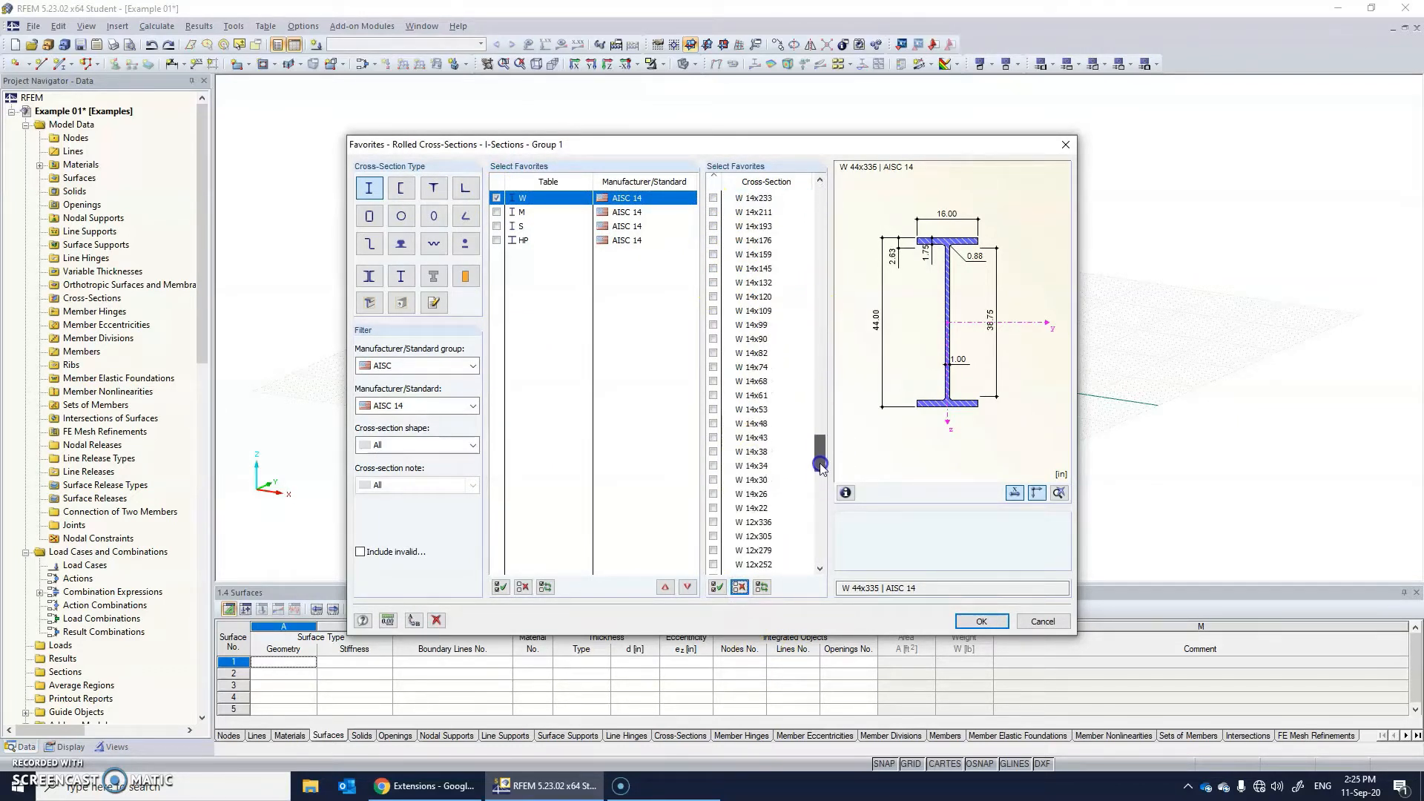
pyautogui.click(719, 325)
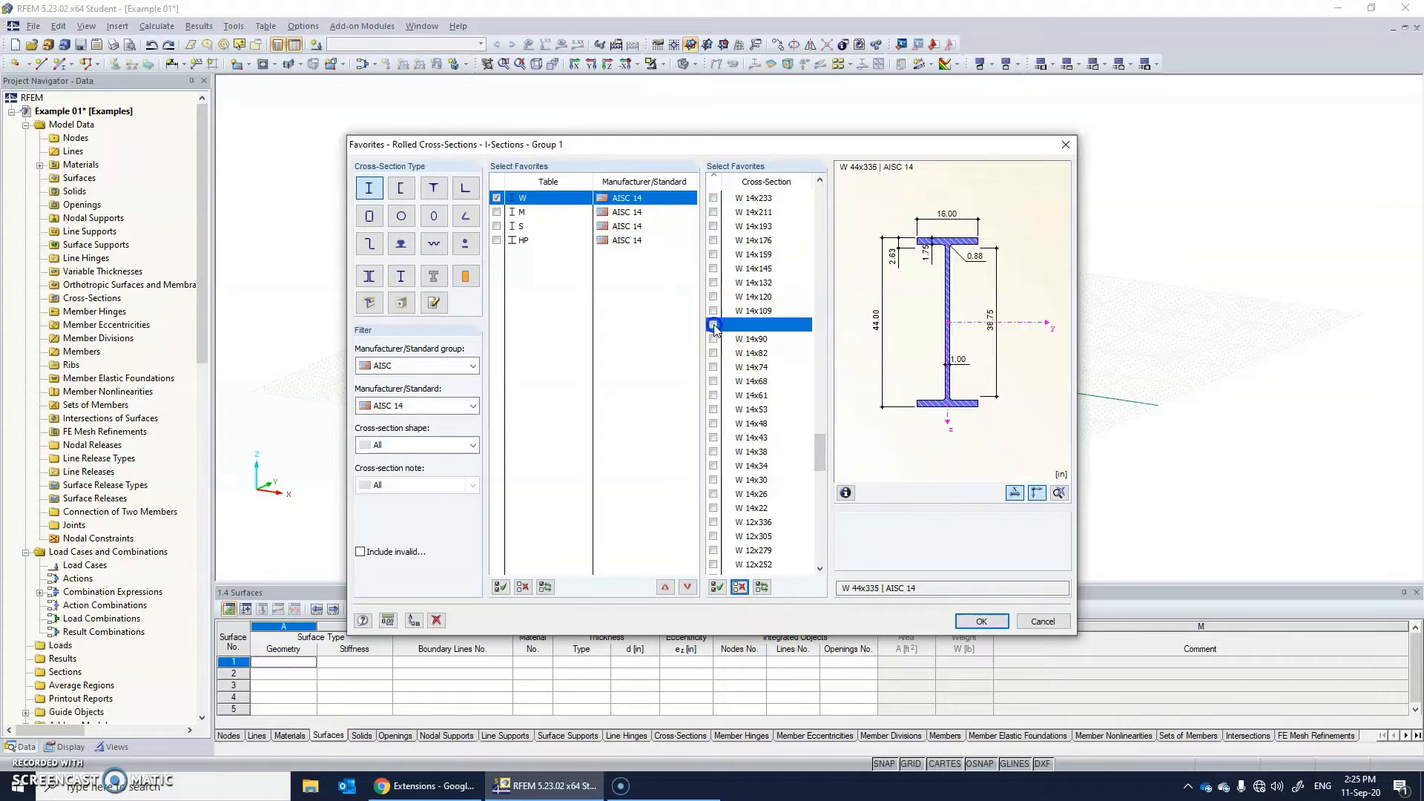
pyautogui.scroll(-15, 744, 445)
pyautogui.scroll(6, 744, 475)
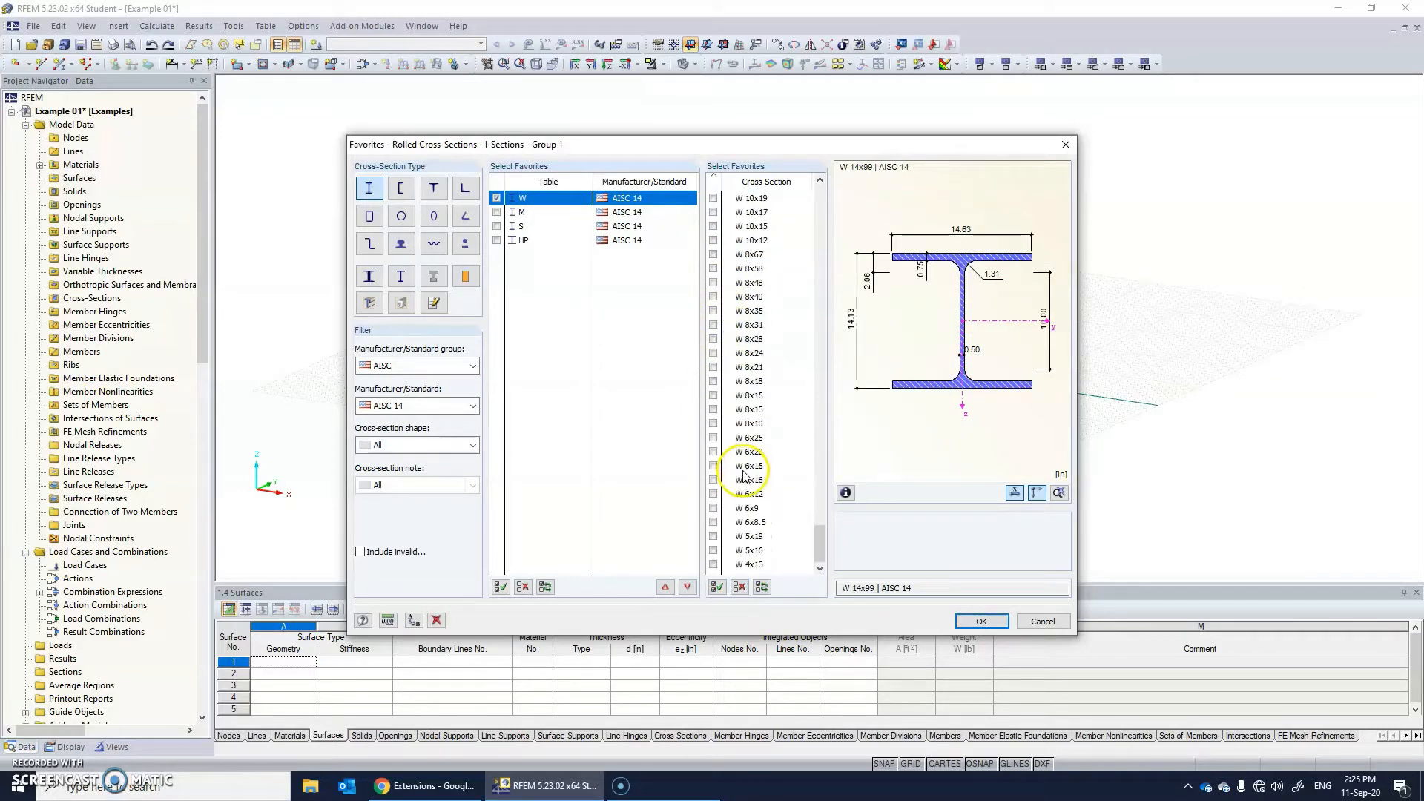
pyautogui.scroll(-2, 742, 497)
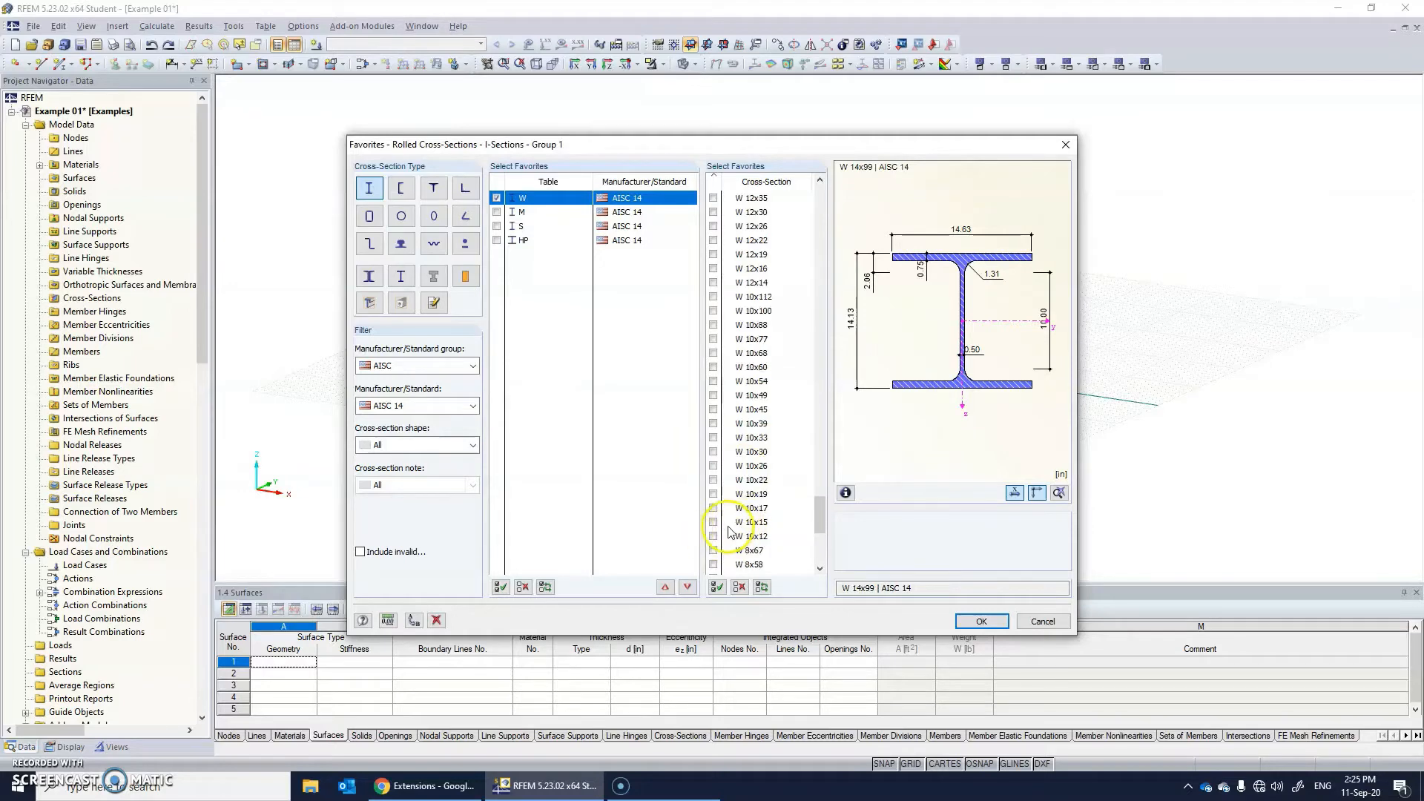
pyautogui.click(713, 480)
pyautogui.click(983, 621)
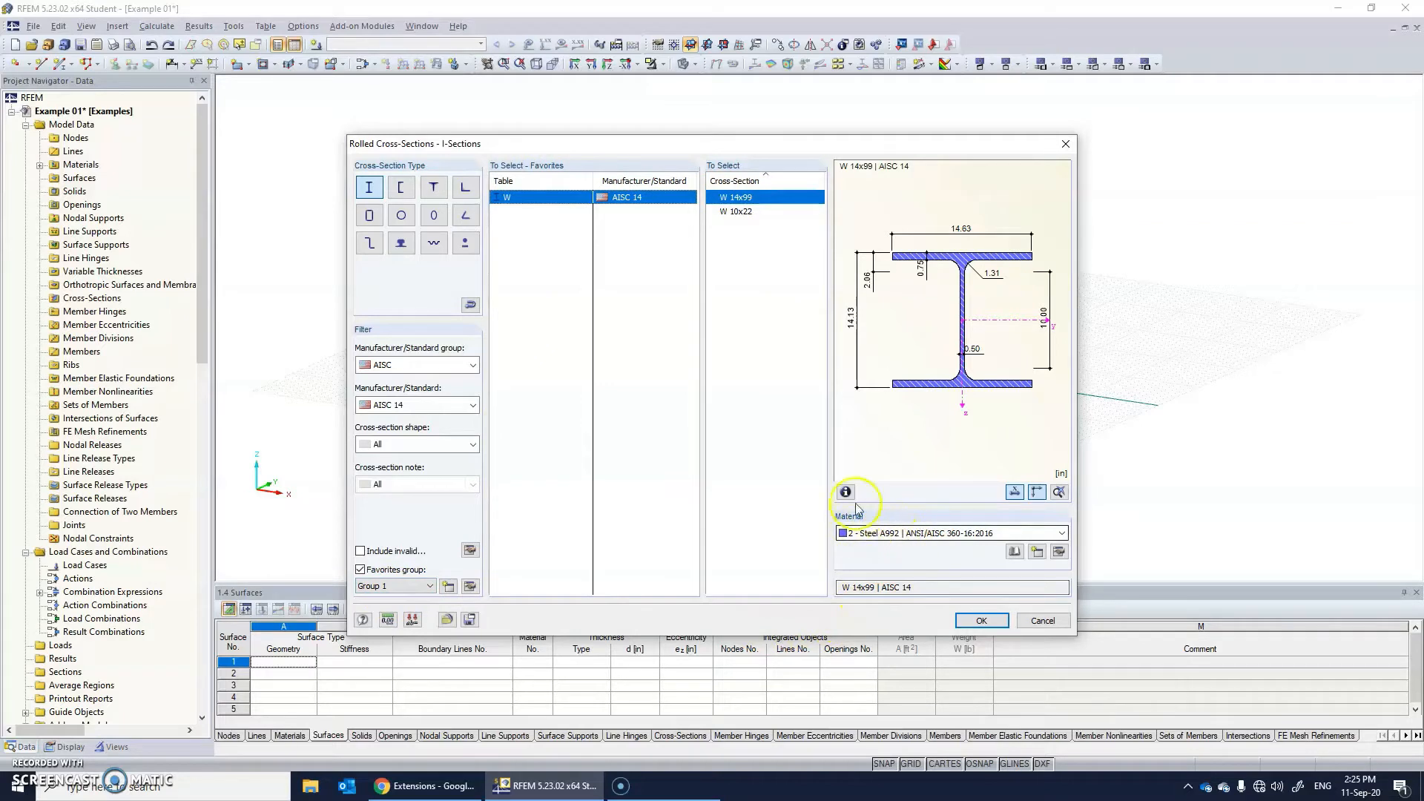
# Preview the favorite sections W 10x22 and W 14x99, and review the materials available for the W 14x99 section.
pyautogui.click(739, 212)
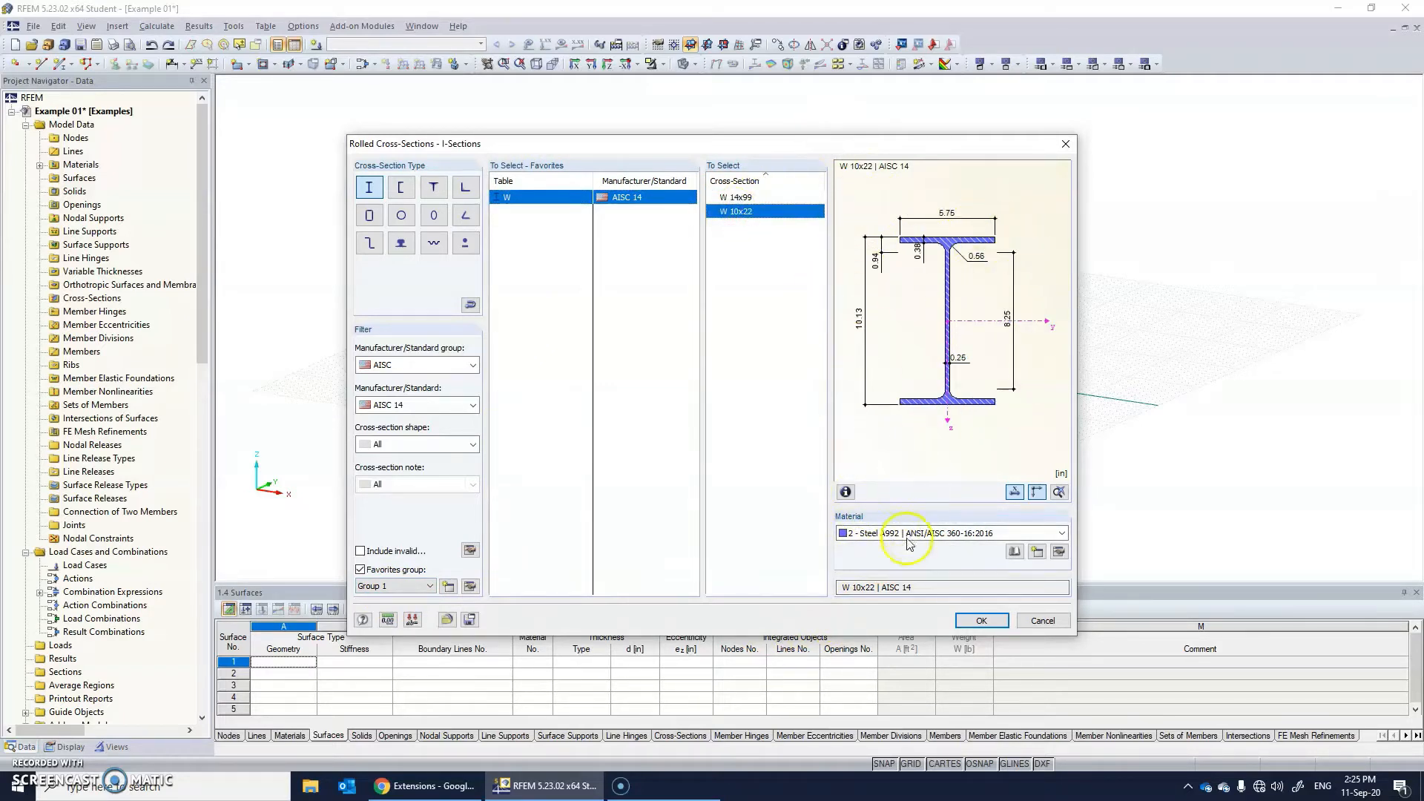
pyautogui.click(756, 198)
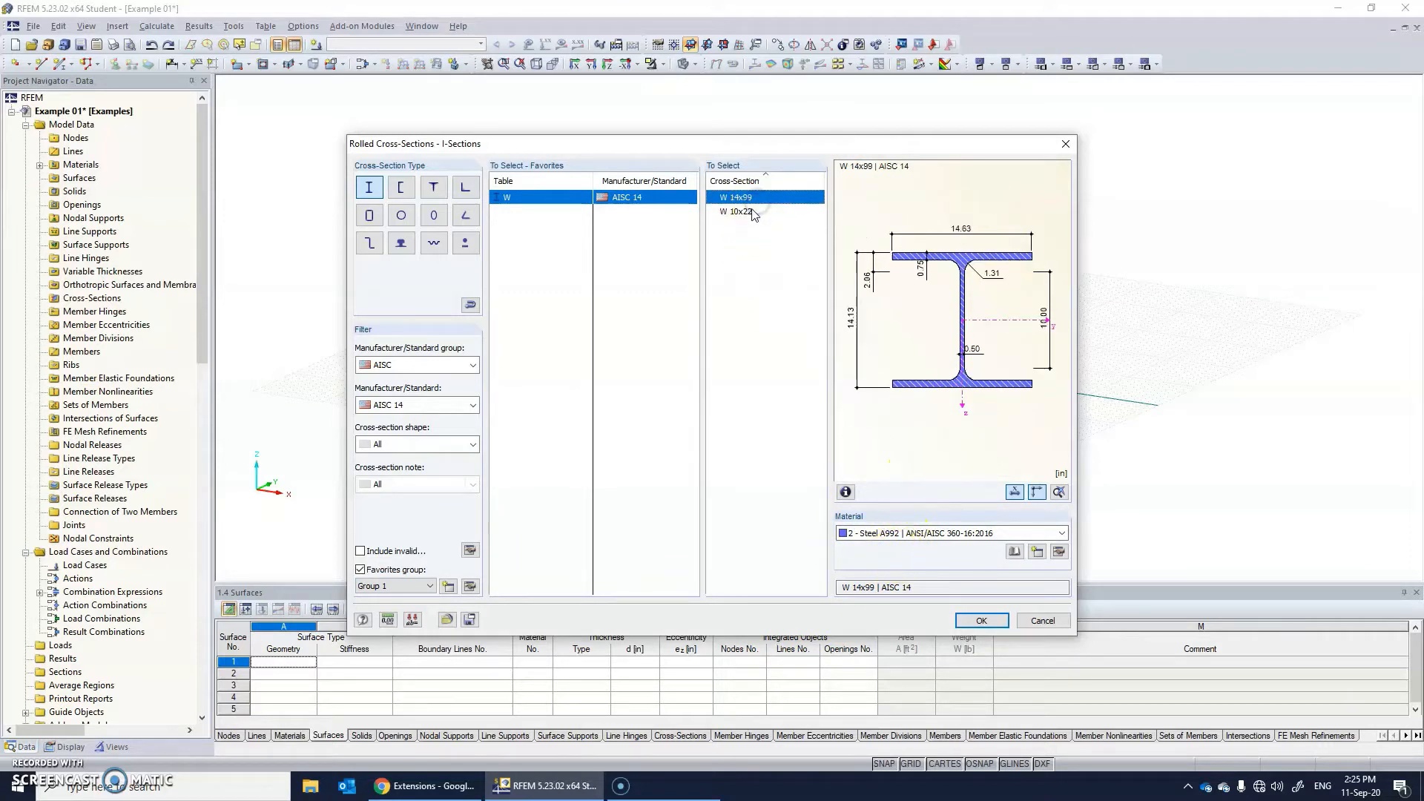
pyautogui.click(884, 538)
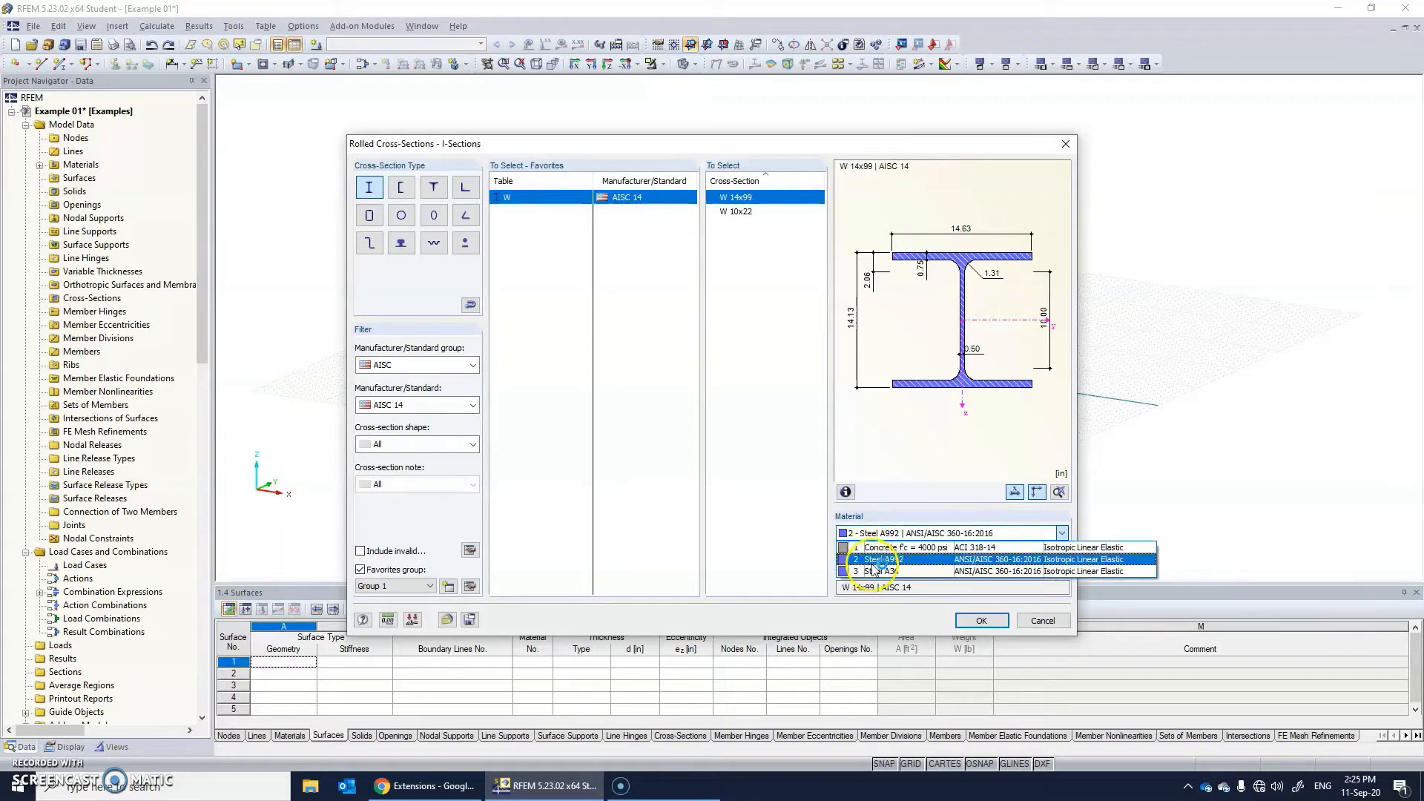
pyautogui.click(912, 584)
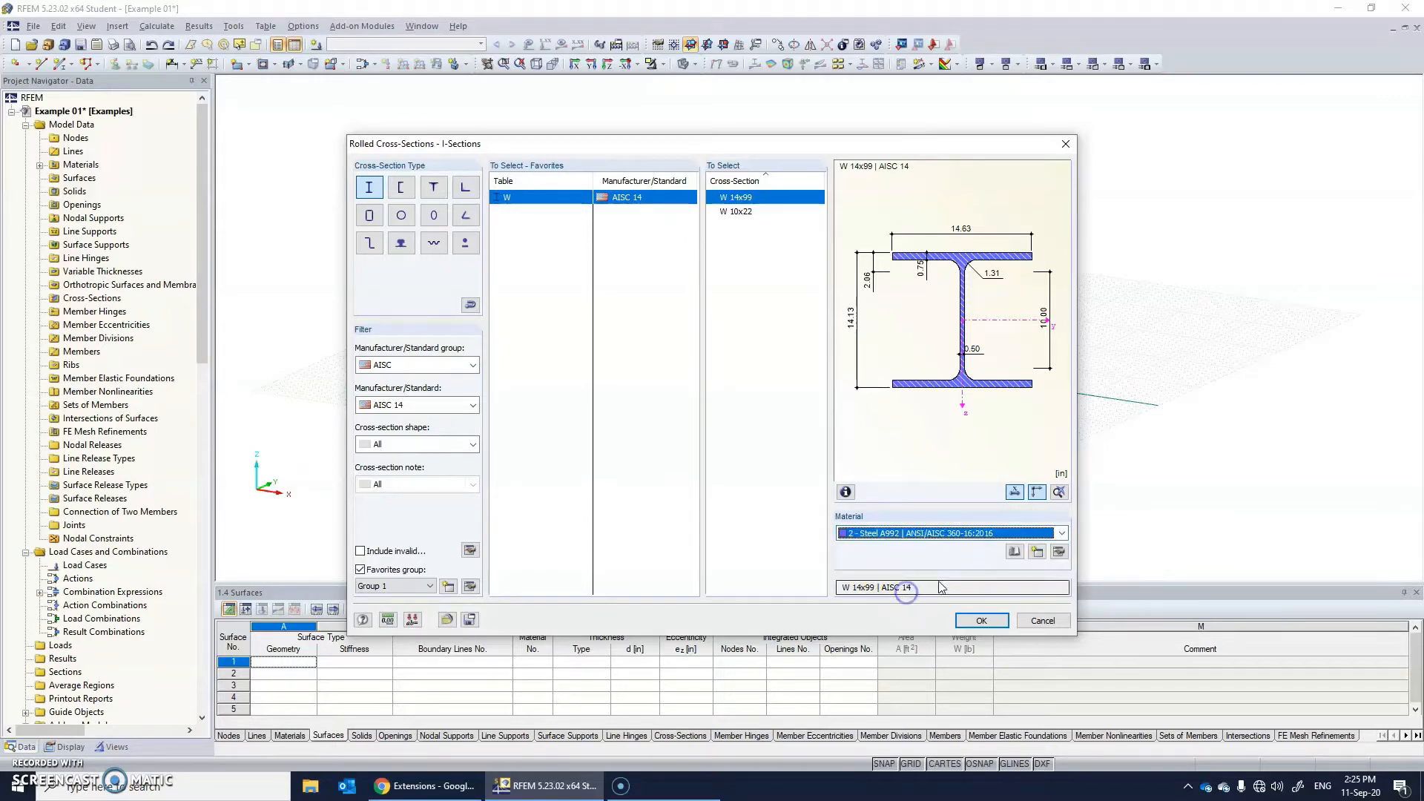
# Import the ANSI/AISC 360-16:2016 material Steel A53, Grade B from the material library.
pyautogui.click(1014, 552)
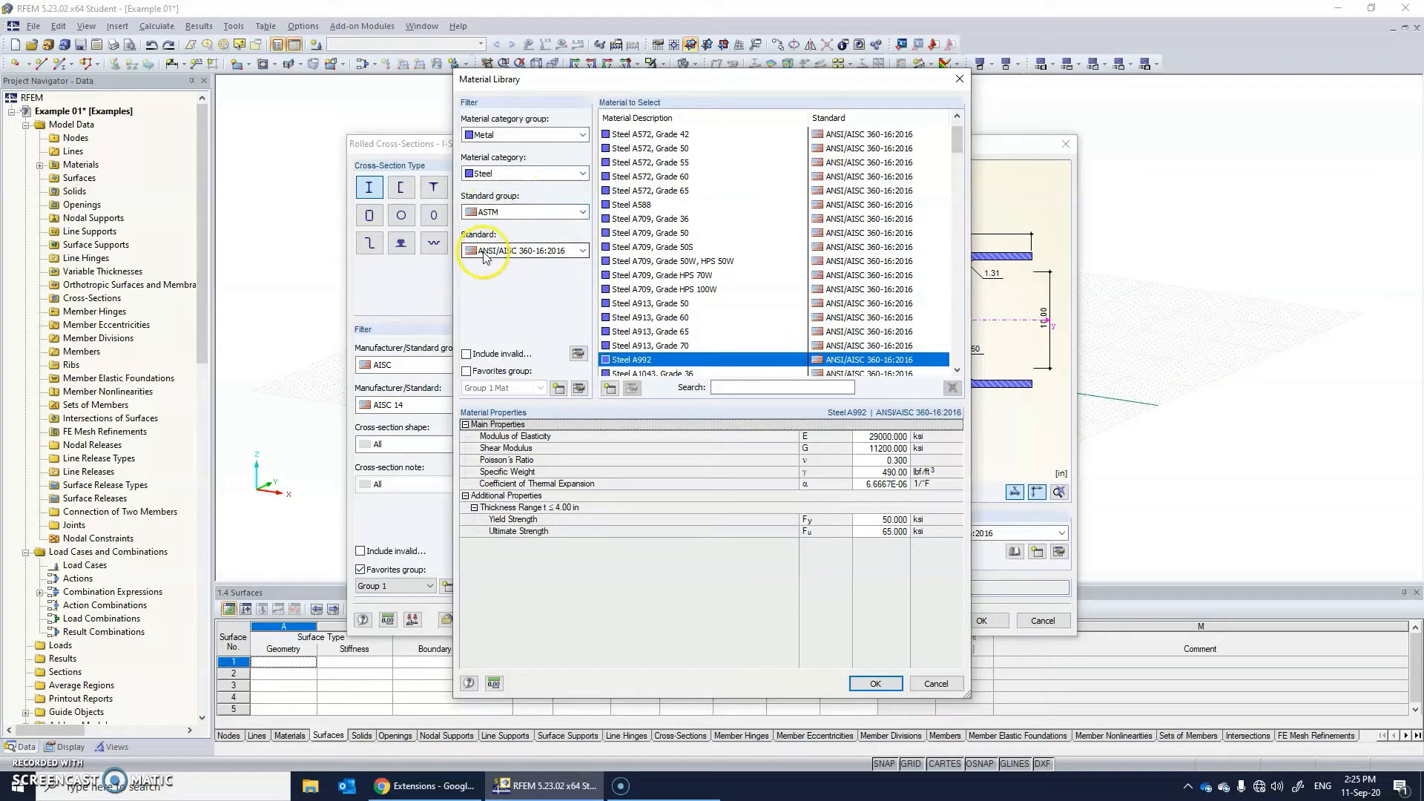
pyautogui.scroll(-8, 712, 266)
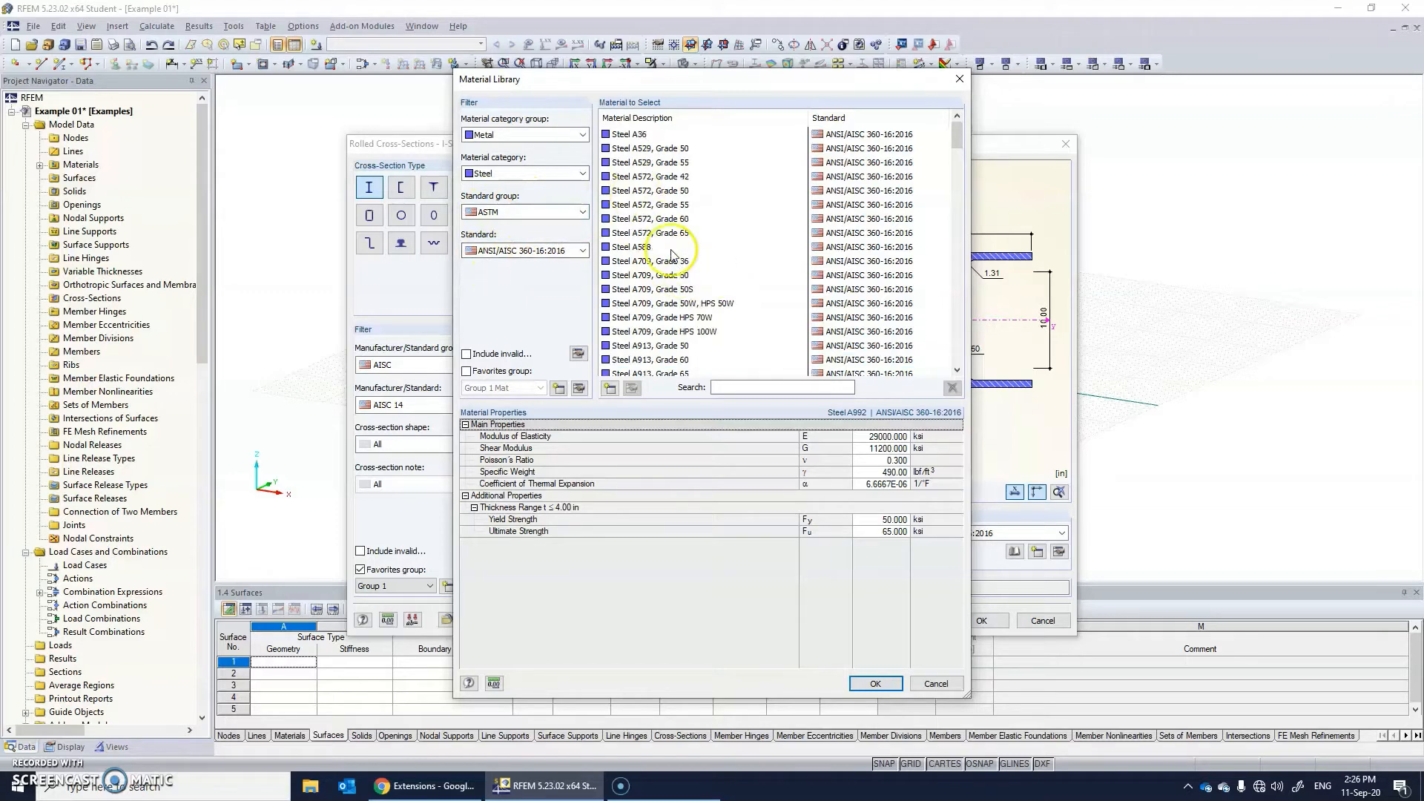
pyautogui.scroll(-15, 665, 338)
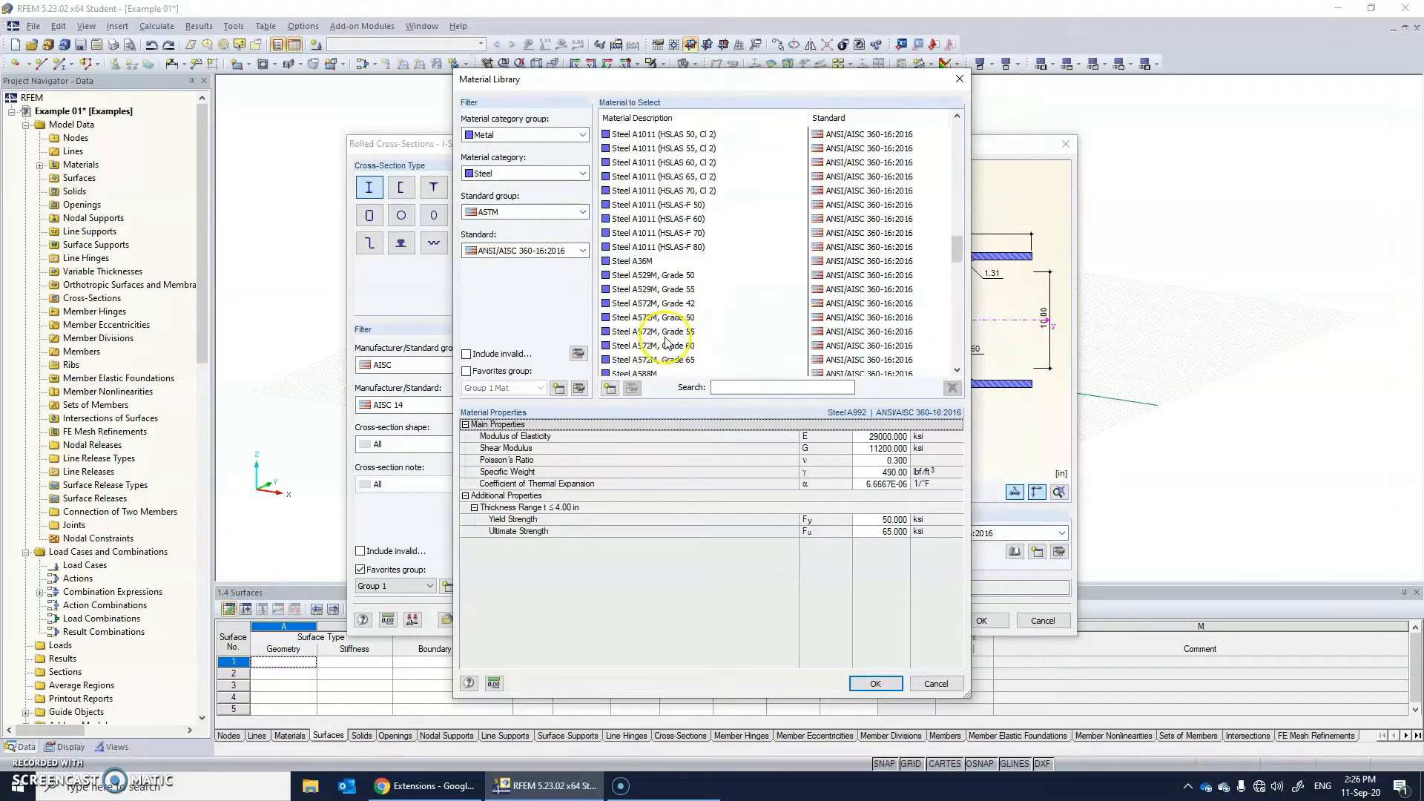
pyautogui.scroll(12, 650, 347)
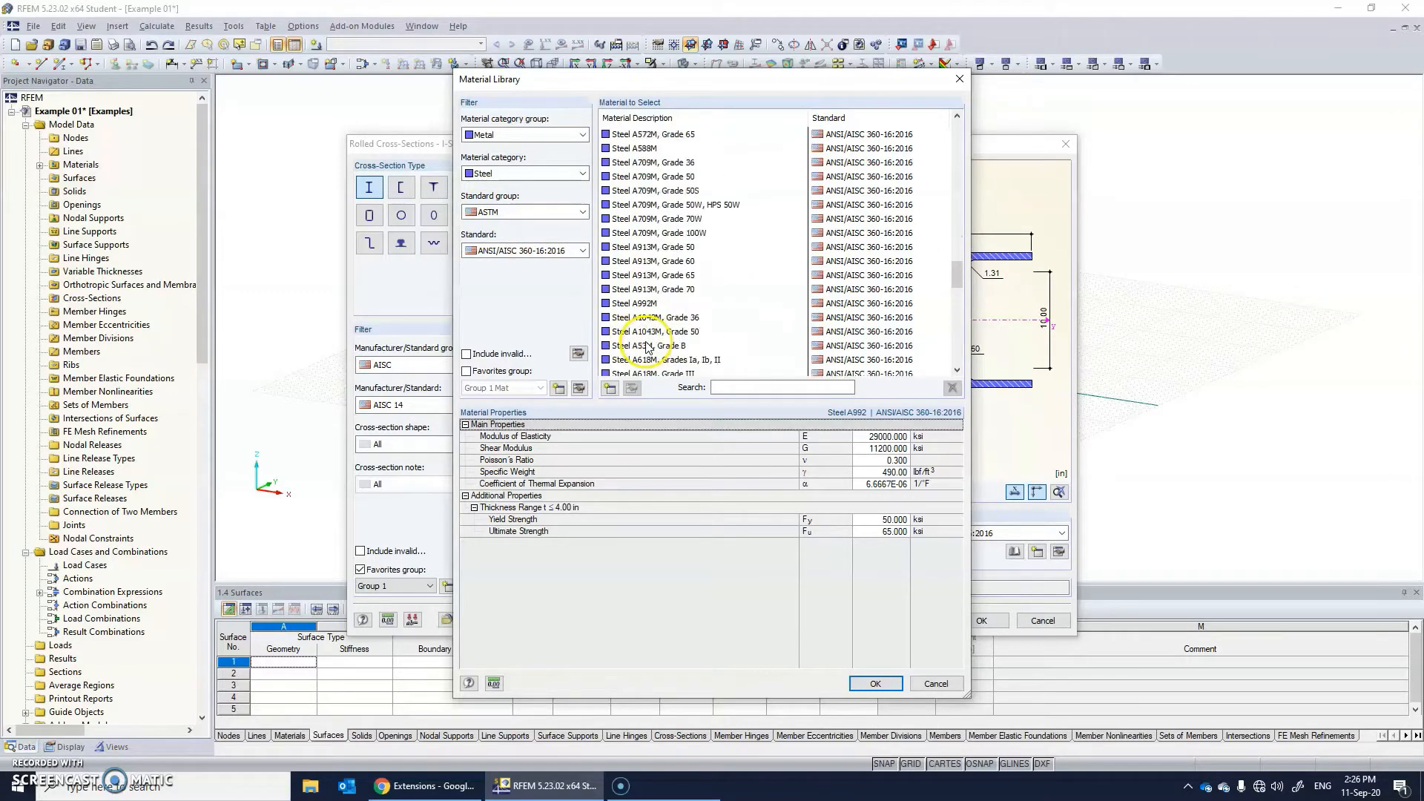
pyautogui.scroll(6, 646, 297)
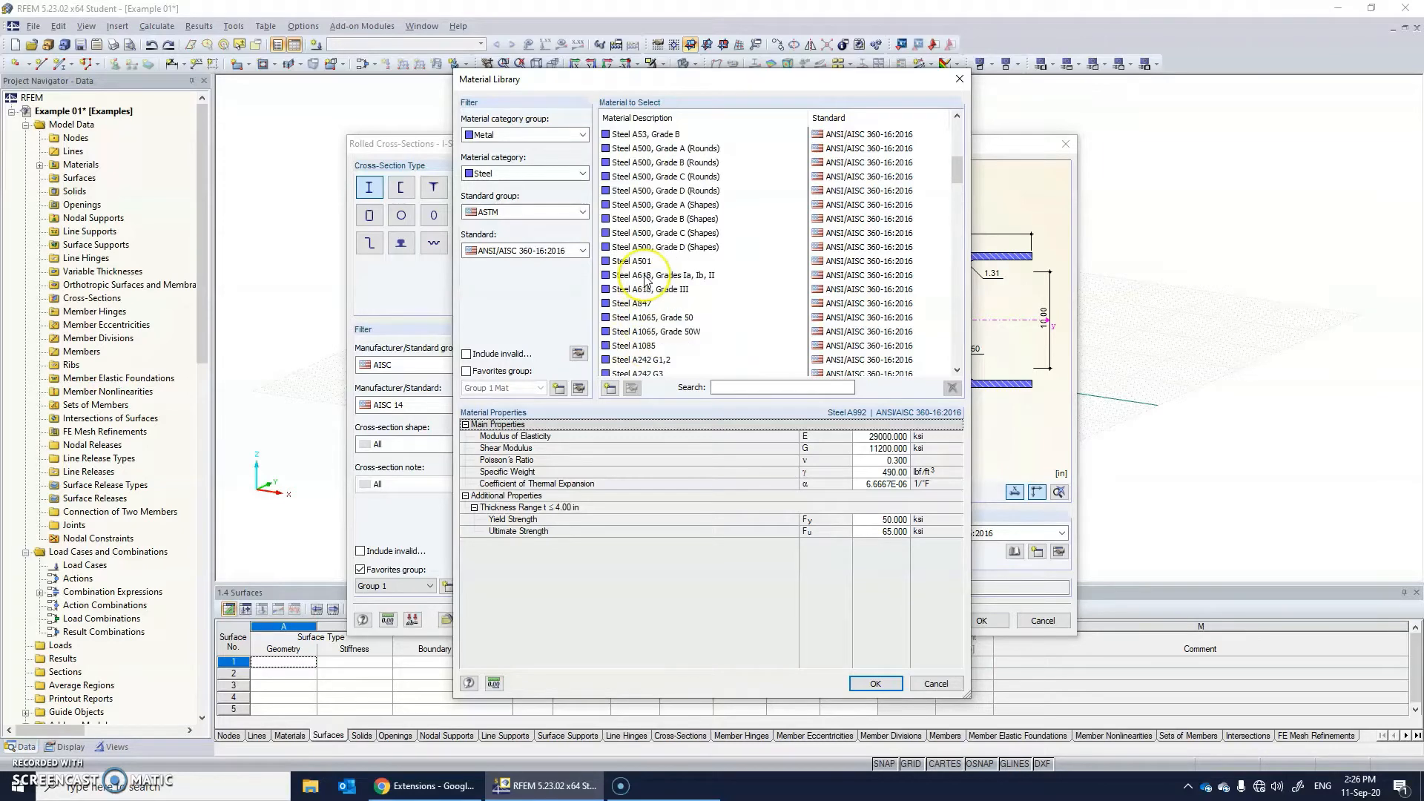
pyautogui.scroll(4, 646, 280)
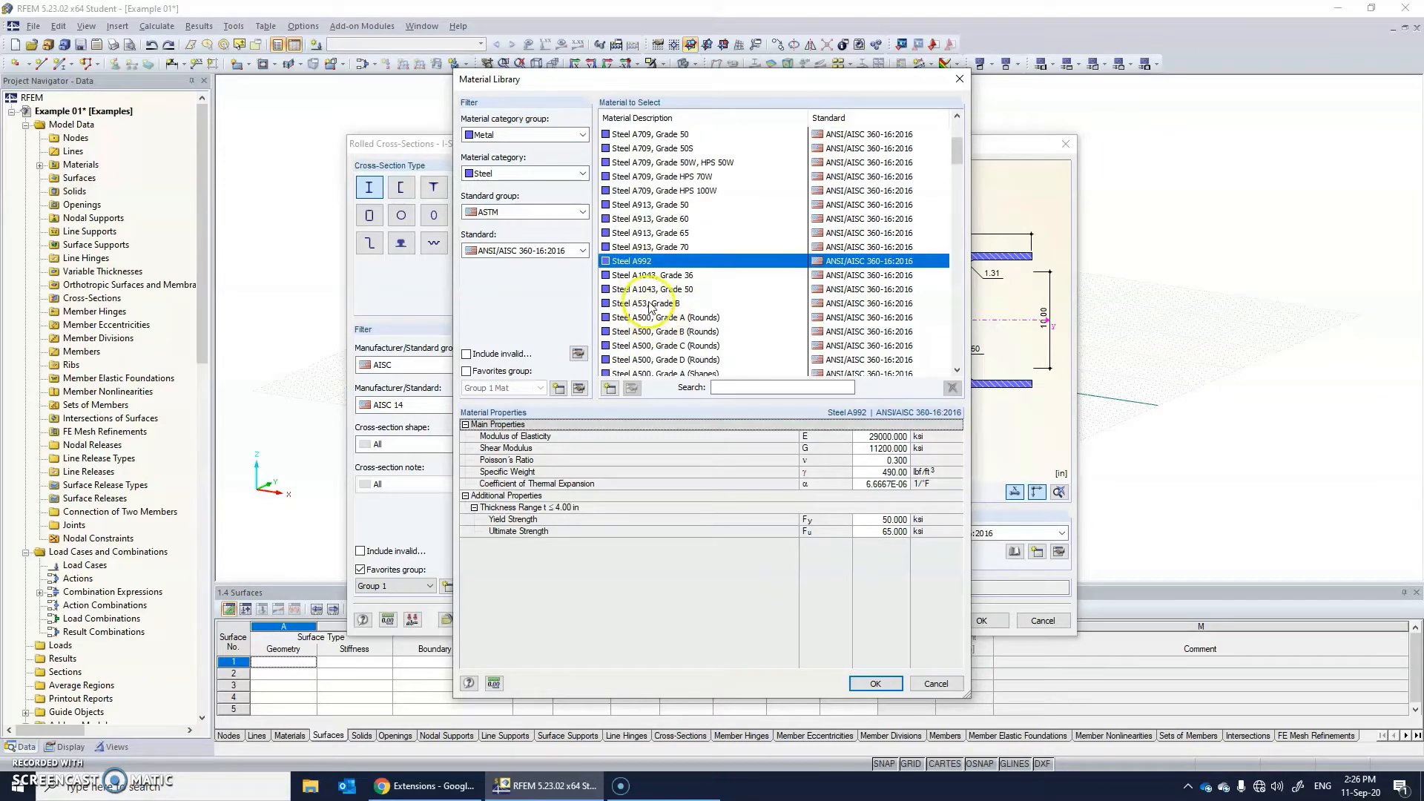
pyautogui.click(655, 304)
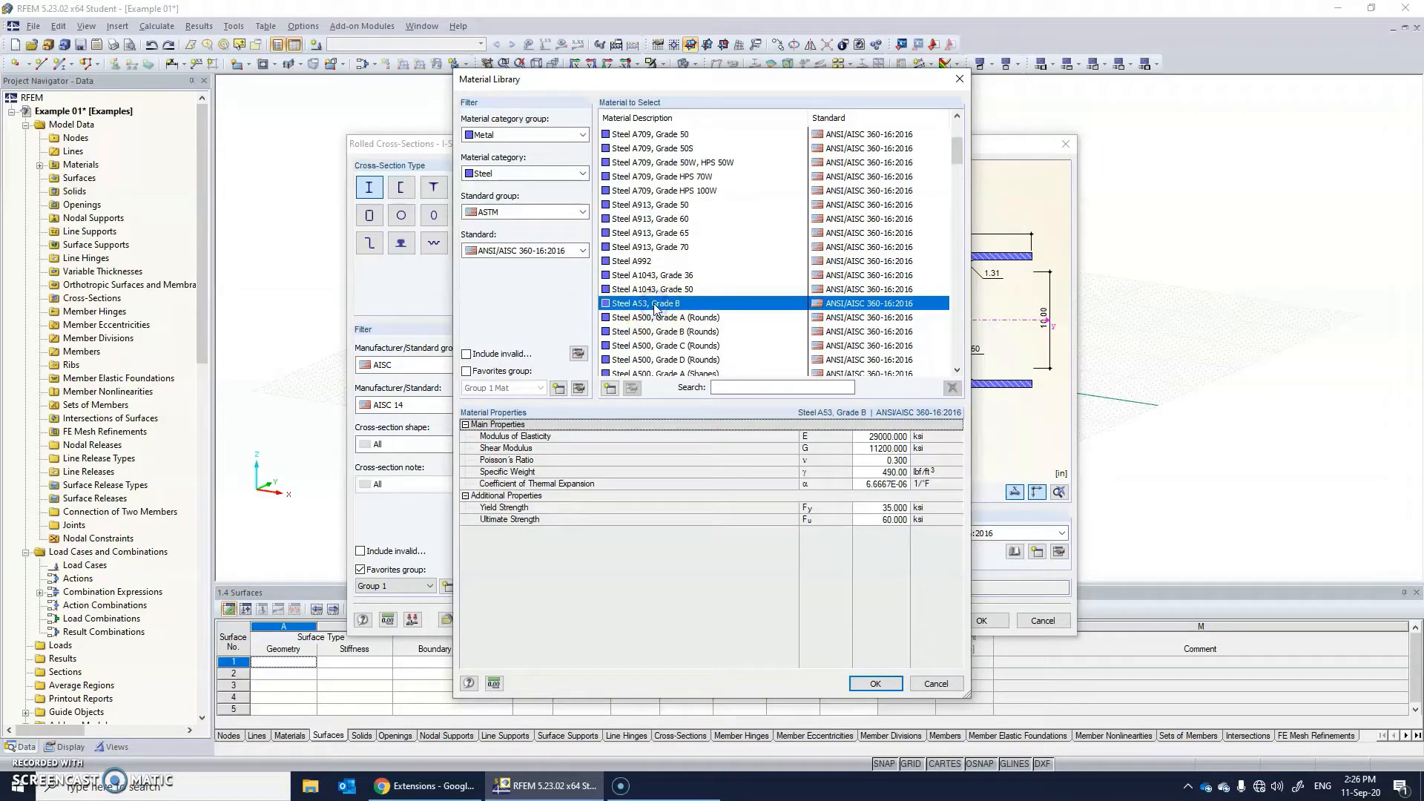
pyautogui.click(888, 683)
# Set the W 14x99 section's material to Steel A992 and accept it as the new cross-section for the columns in Z.
pyautogui.click(886, 533)
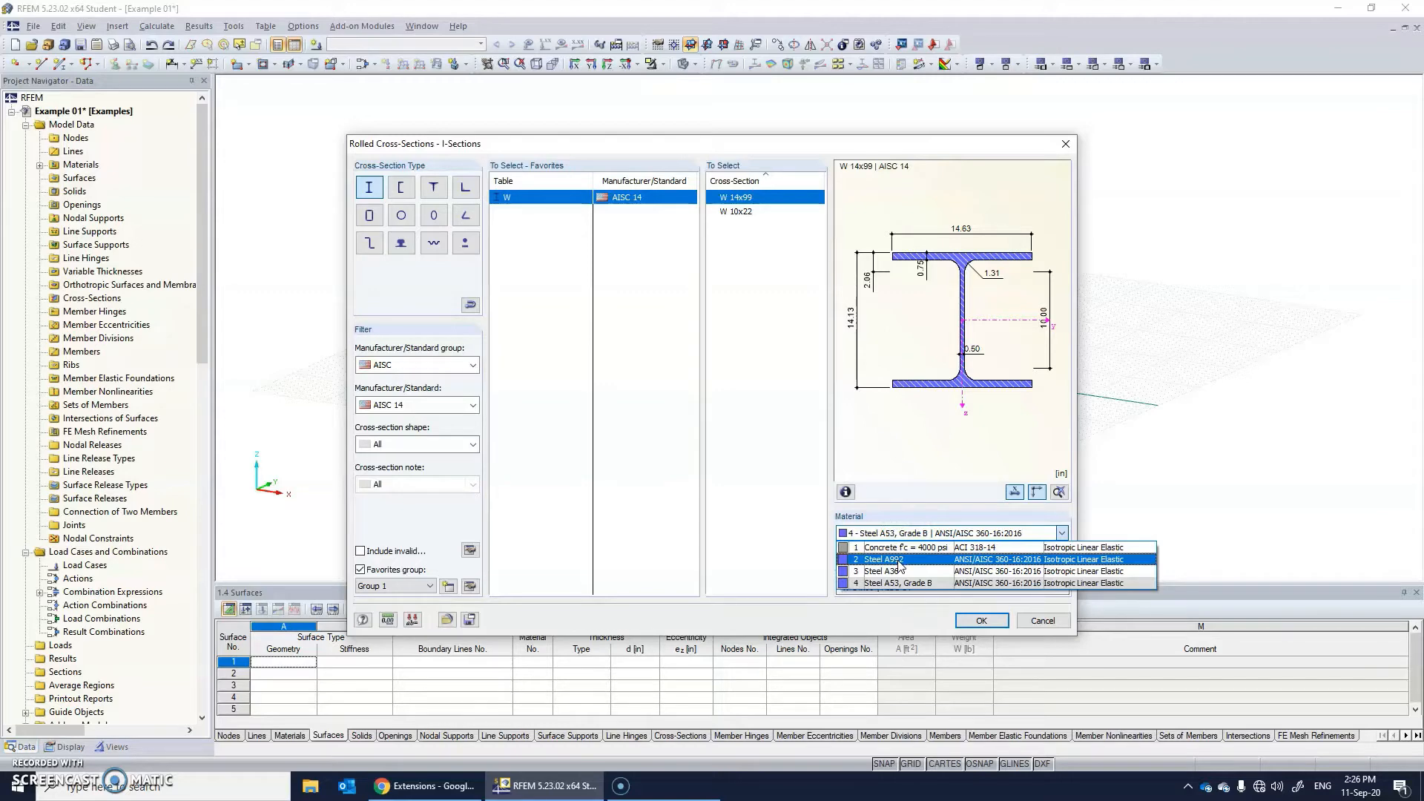
pyautogui.click(900, 561)
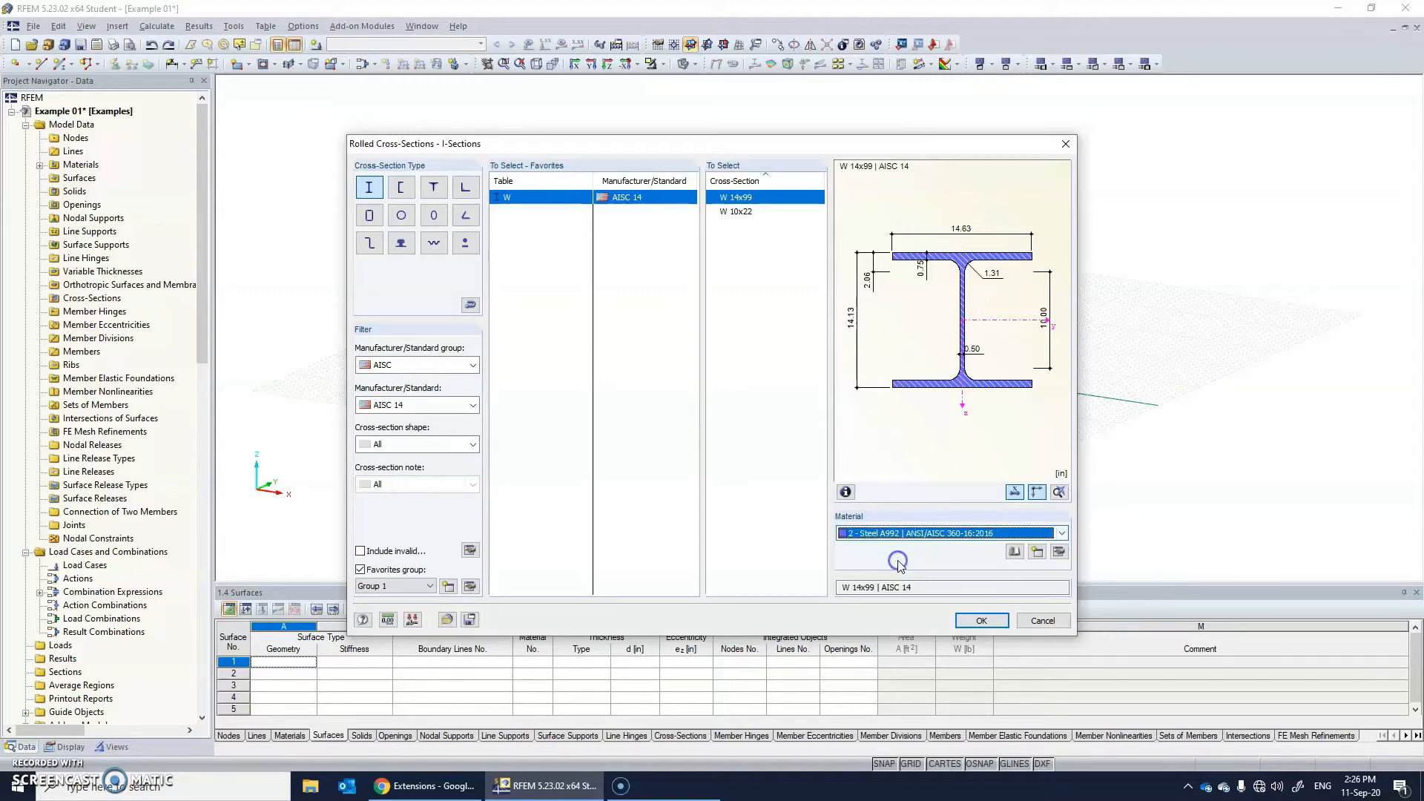
pyautogui.click(982, 623)
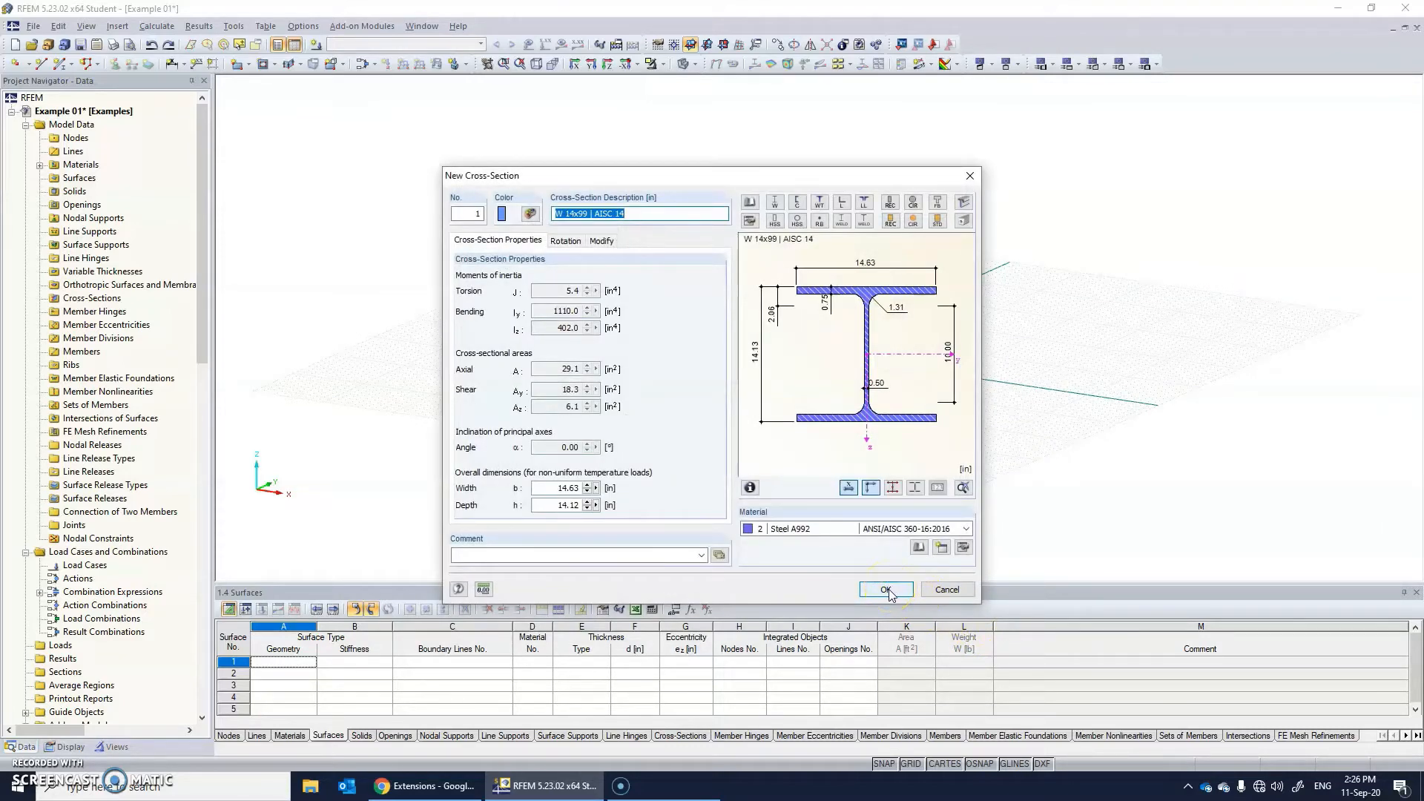
pyautogui.click(887, 590)
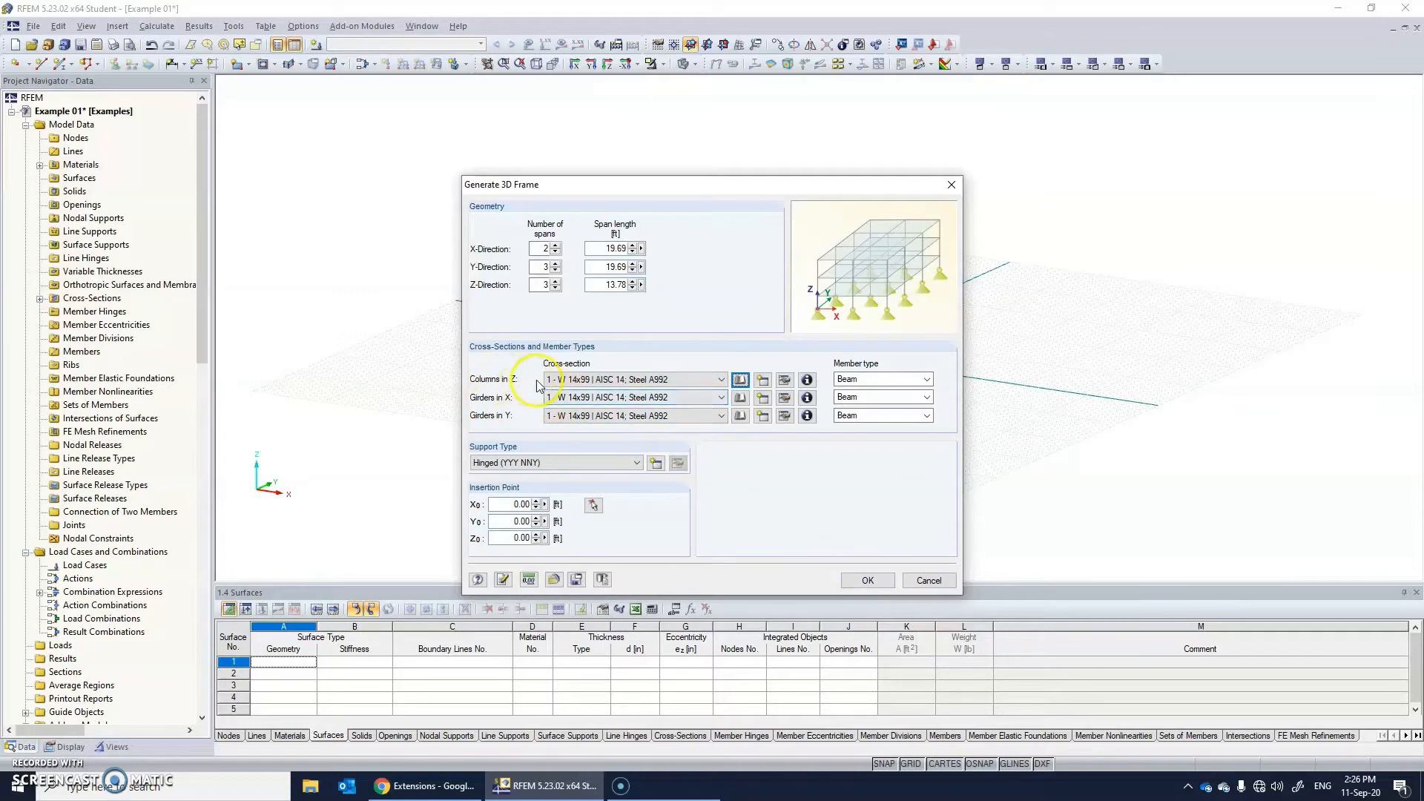
# Add the AISC 14 section W 10x22 in Steel A992 for the girders in X and assign it to the girders in Y too.
pyautogui.click(577, 395)
pyautogui.click(578, 396)
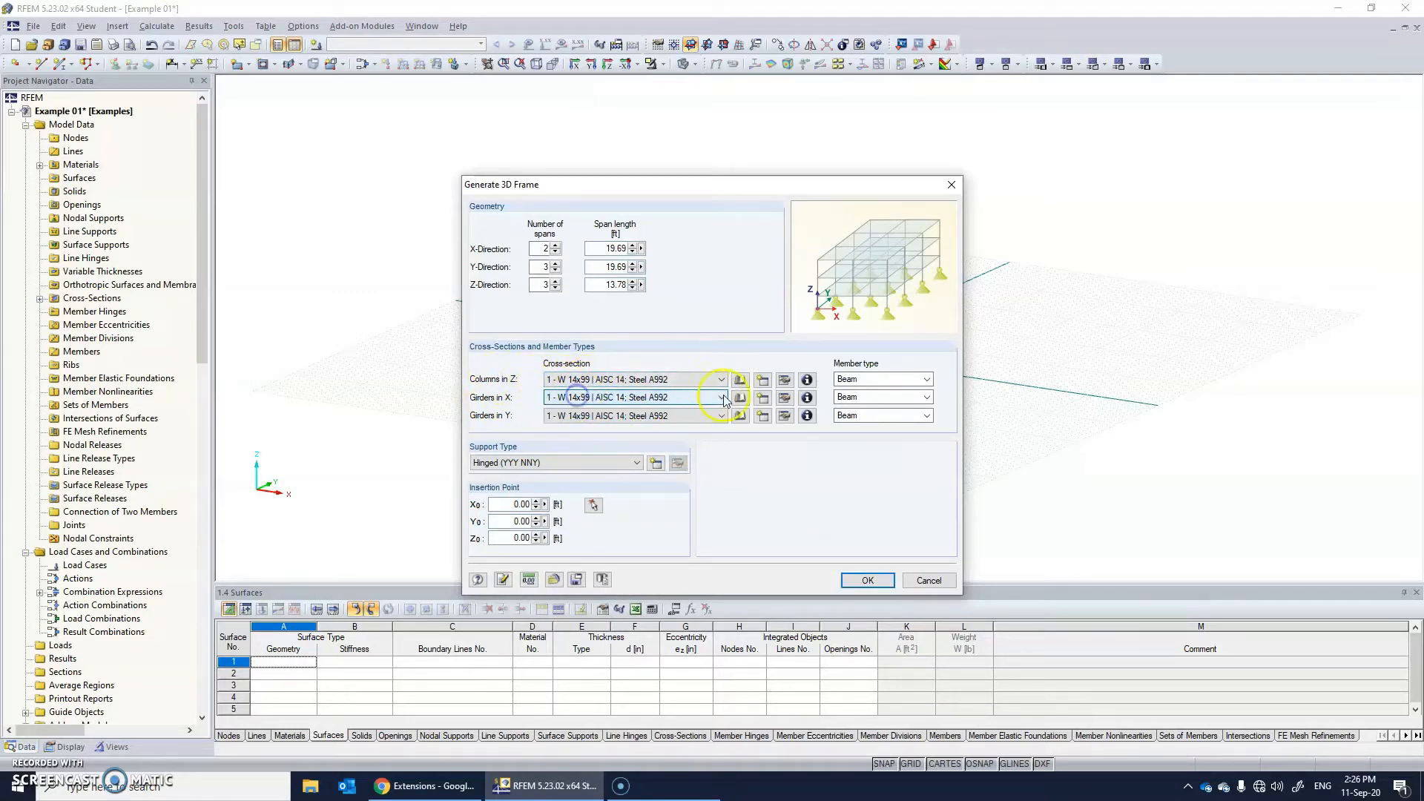
pyautogui.click(740, 400)
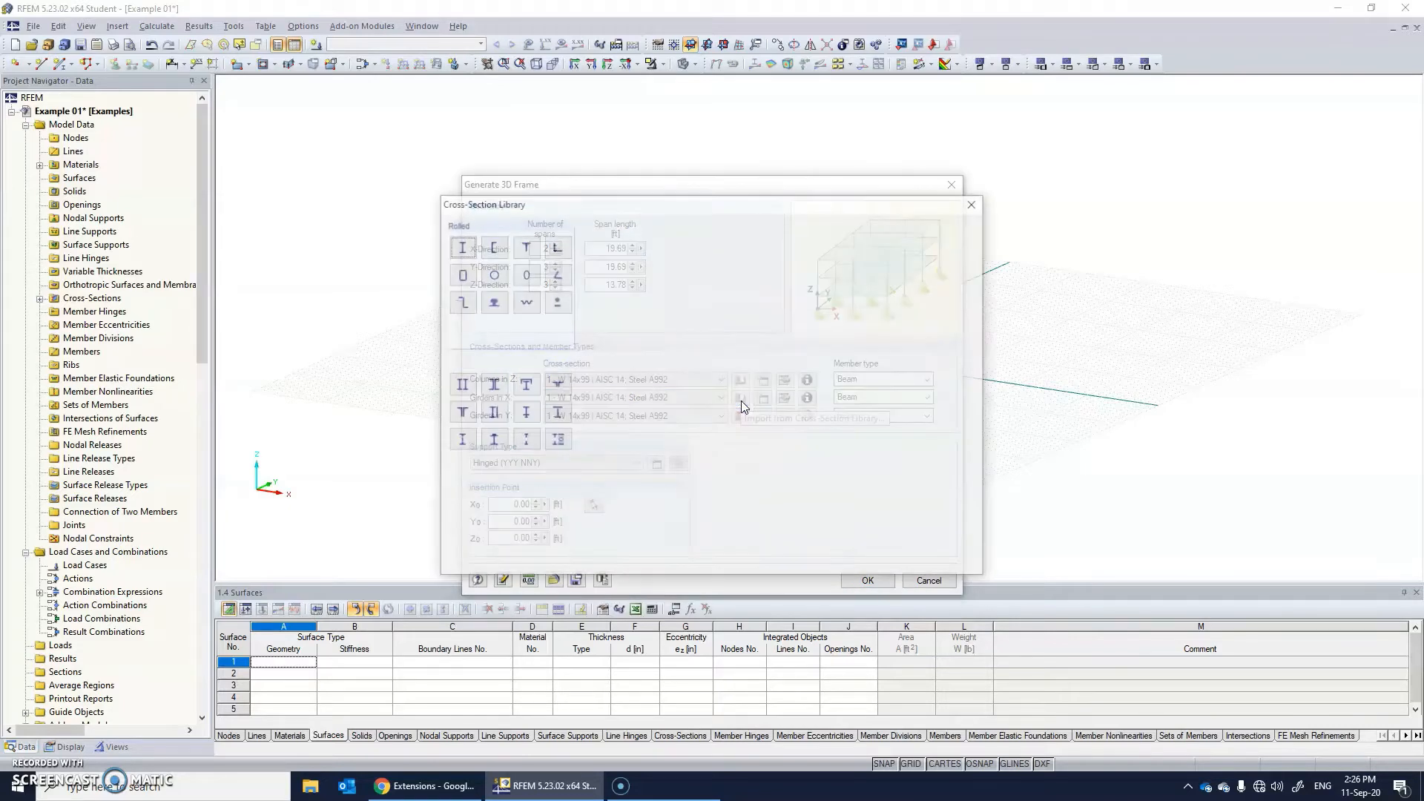
pyautogui.click(461, 247)
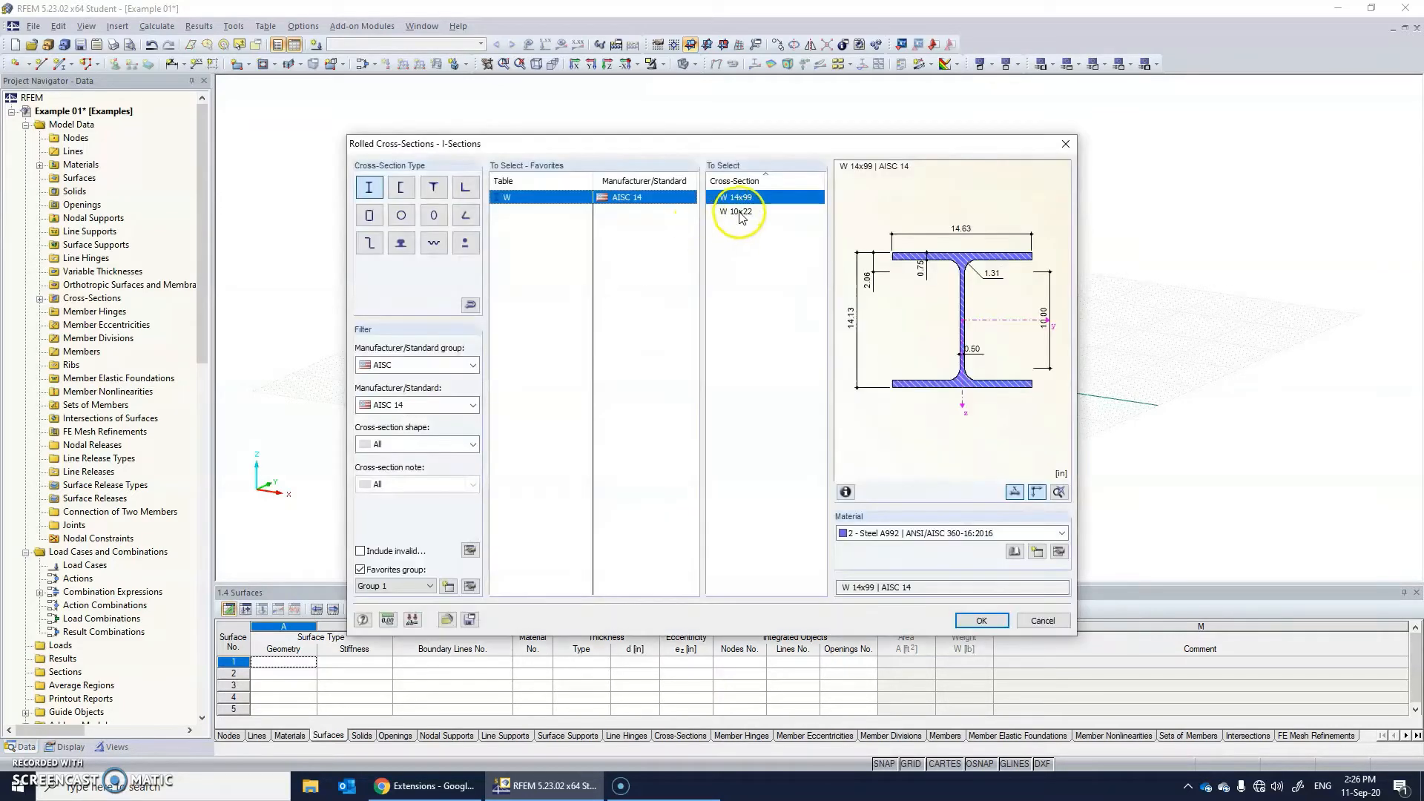
pyautogui.click(738, 211)
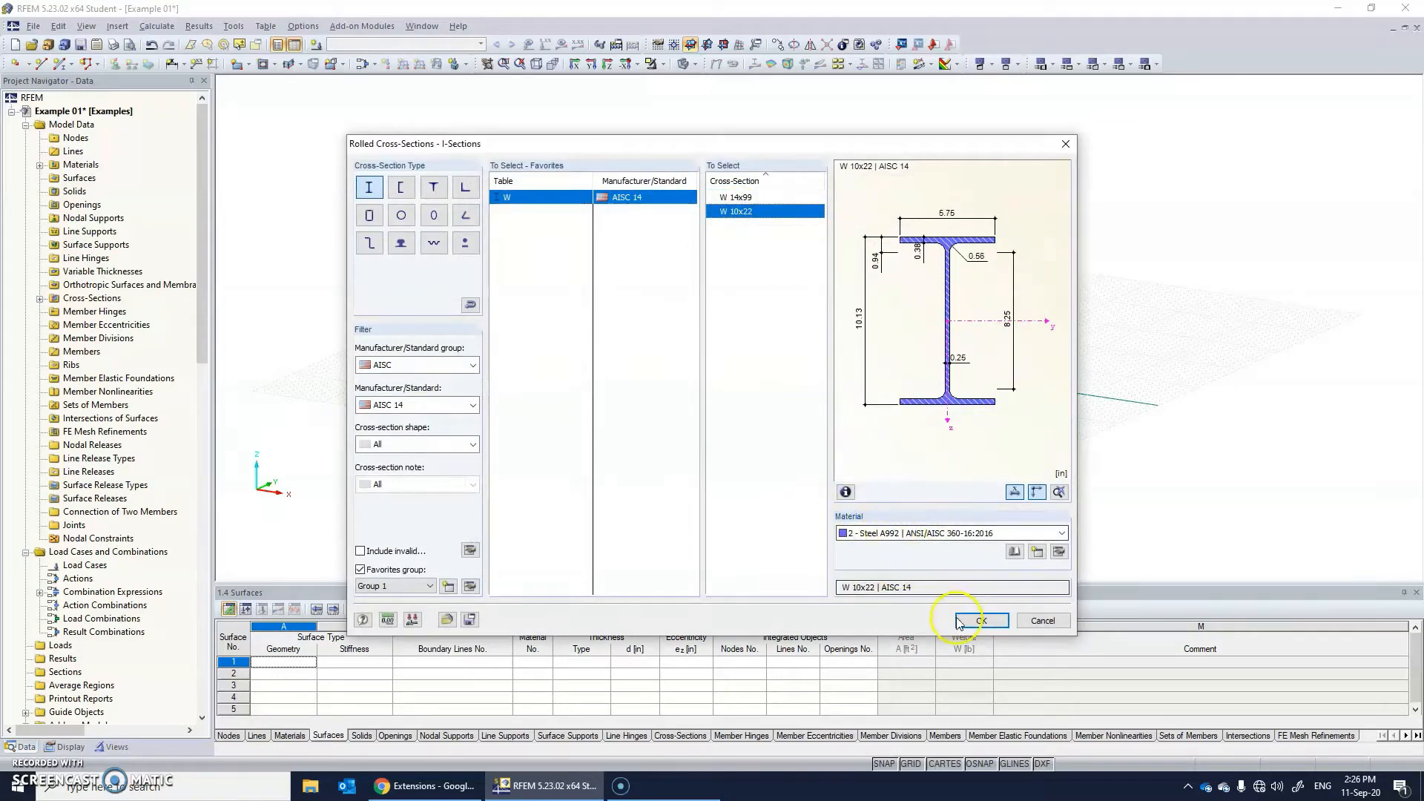
pyautogui.click(982, 620)
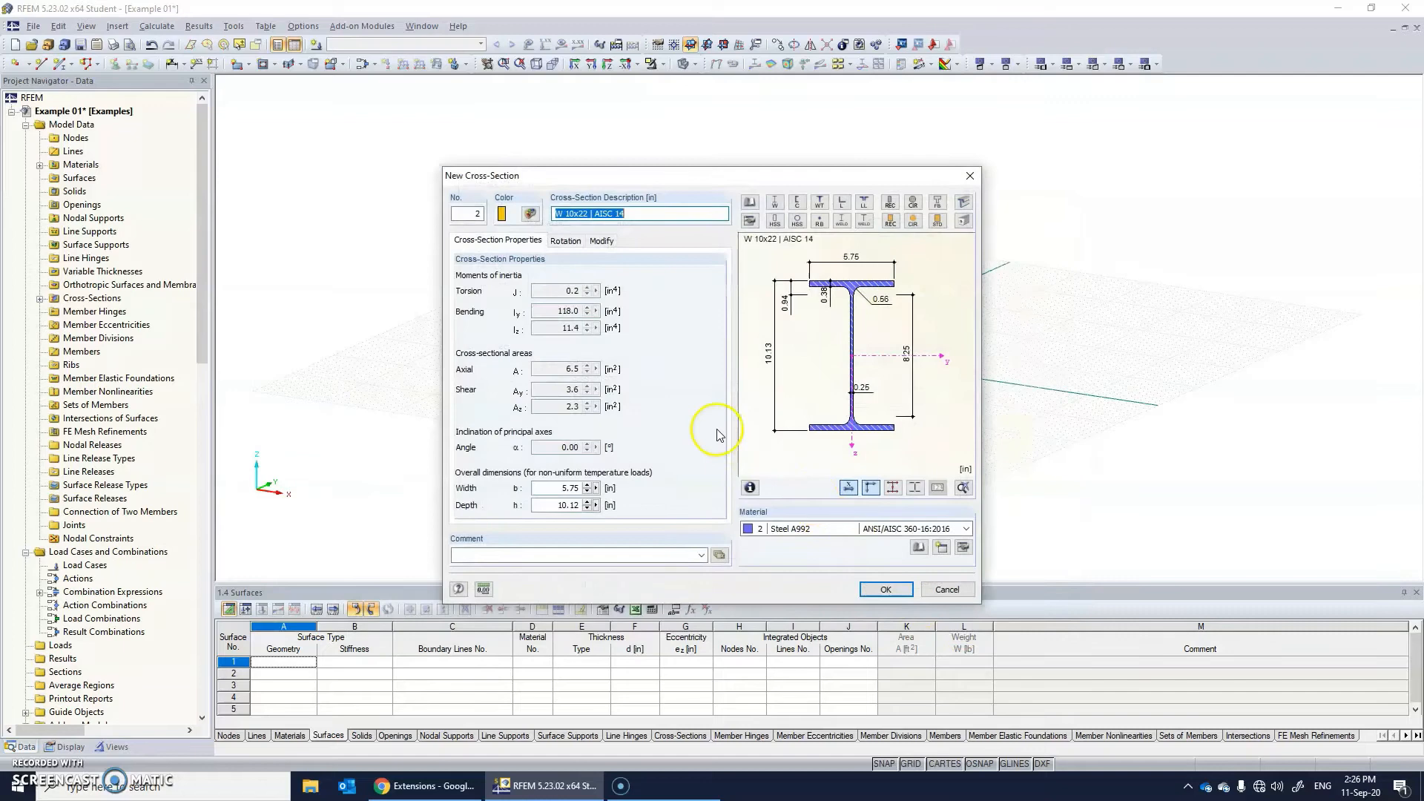
pyautogui.click(877, 588)
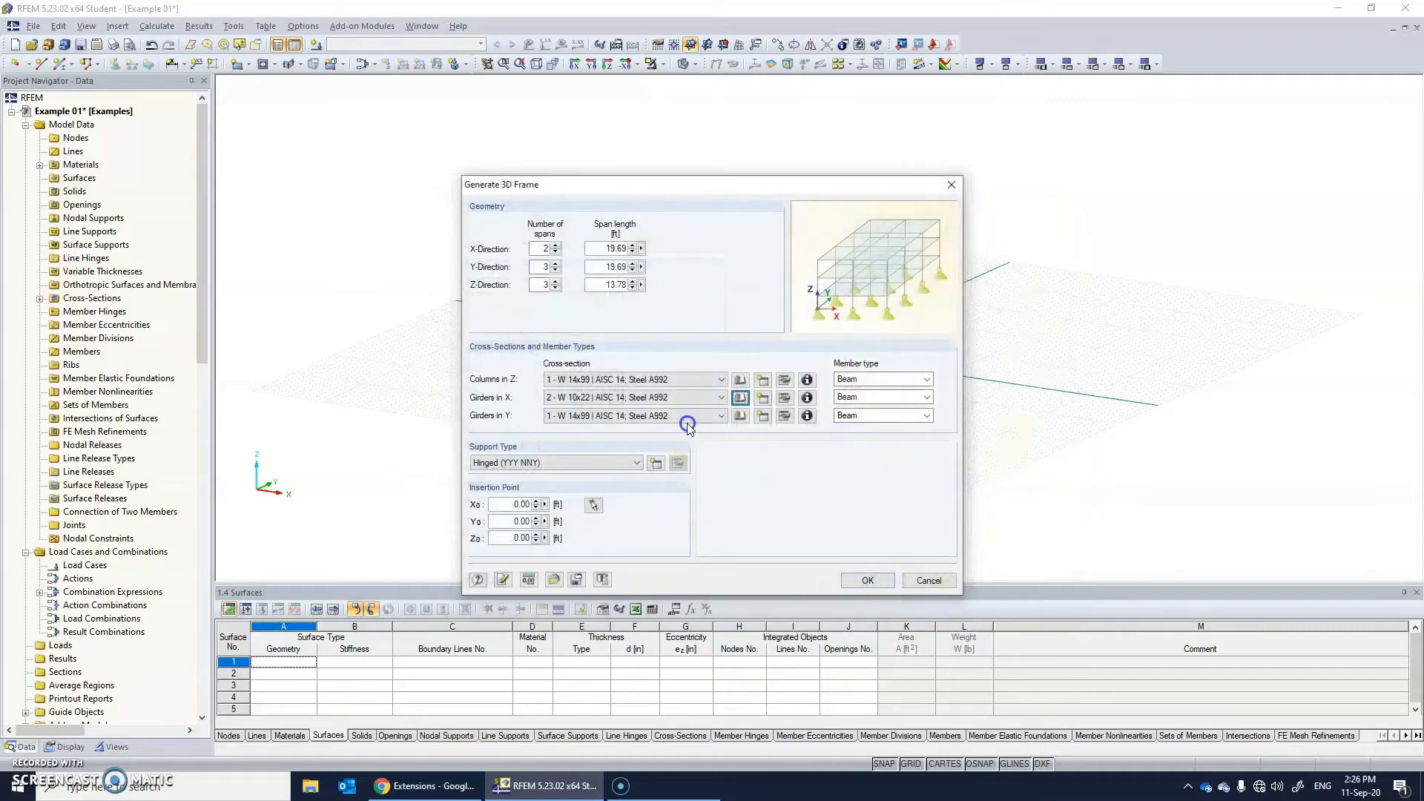
pyautogui.click(720, 415)
pyautogui.click(649, 439)
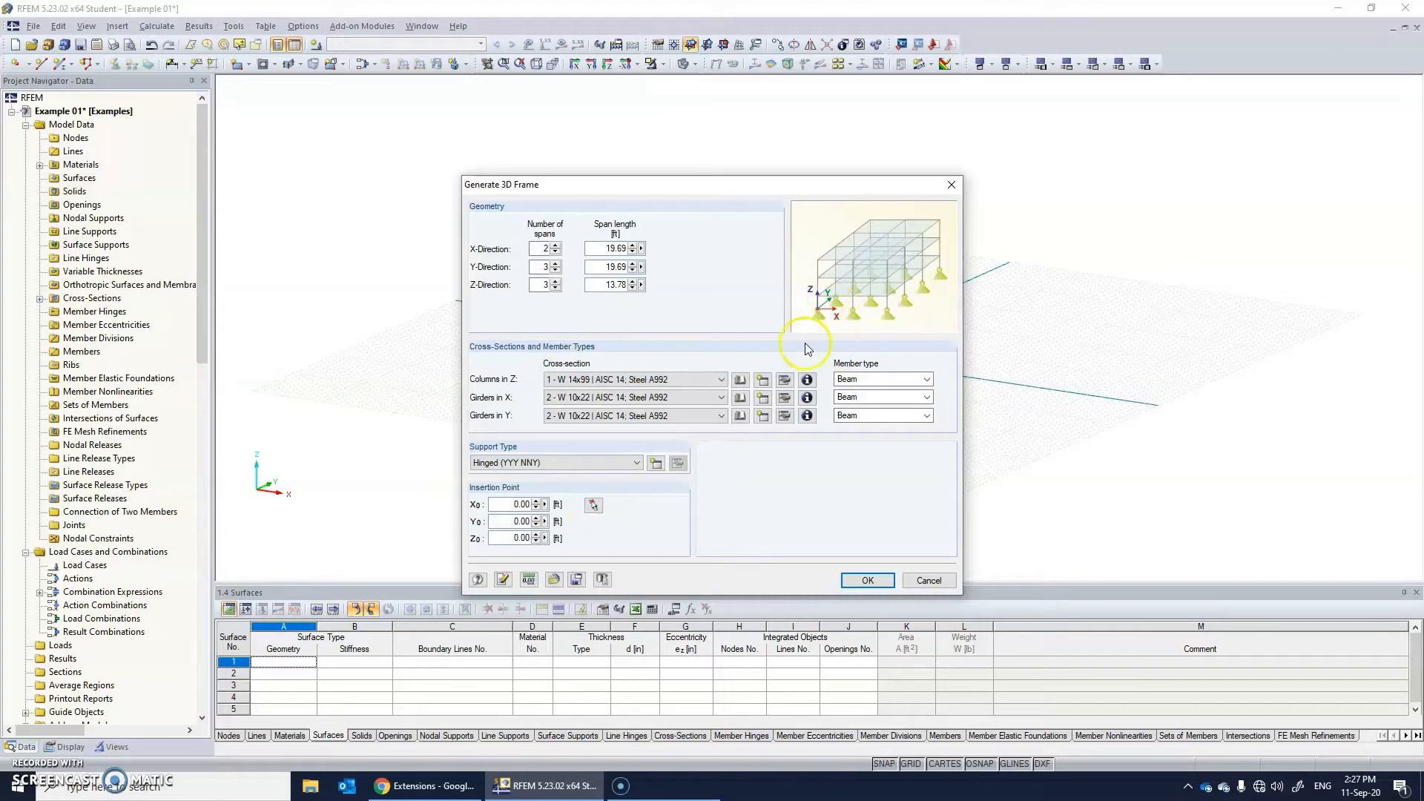
# Set the frame geometry to 3 spans of 15 ft in X, 2 spans of 20 ft in Y, and a 12 ft span length in Z.
pyautogui.click(555, 248)
pyautogui.press('Tab')
pyautogui.write('15')
pyautogui.press('Tab')
pyautogui.write('20')
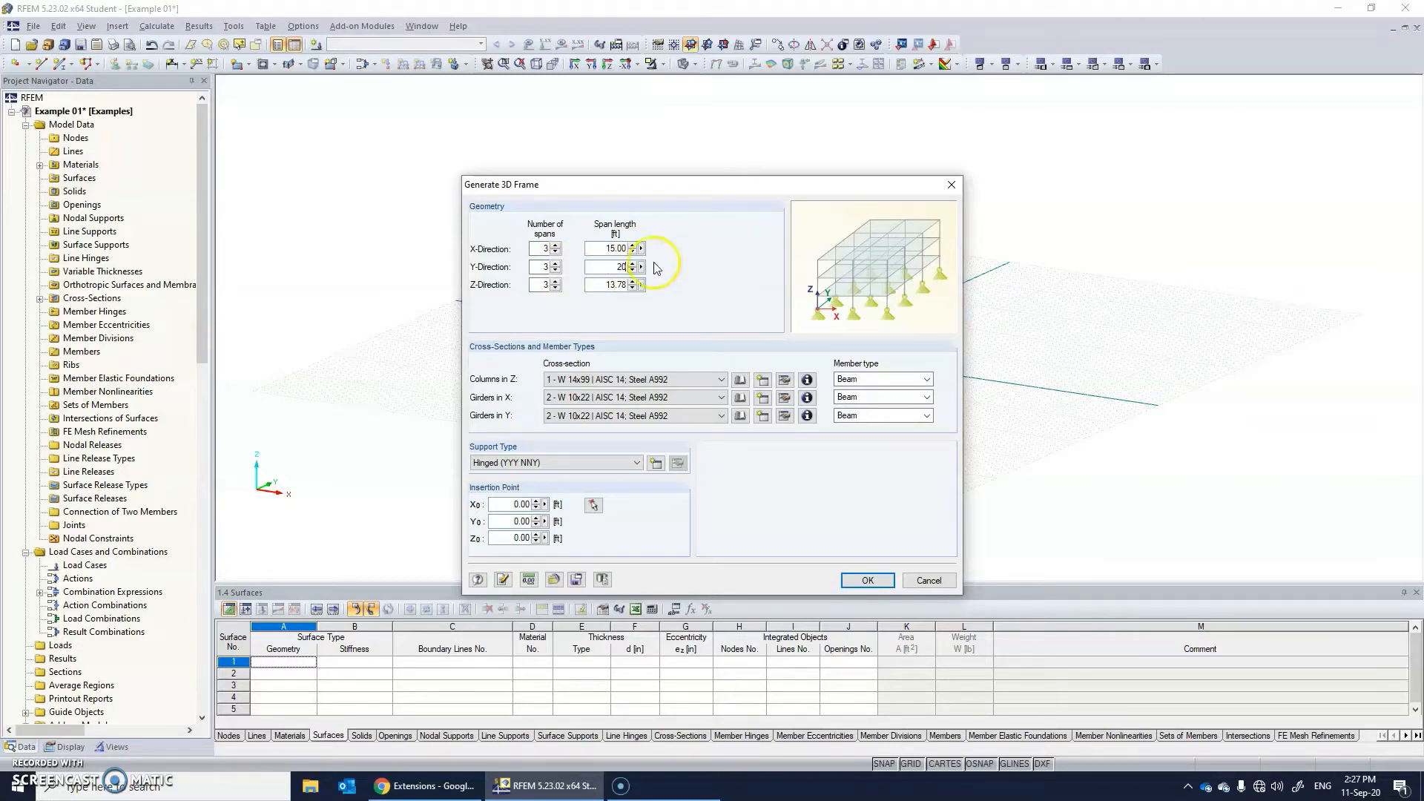
pyautogui.click(556, 270)
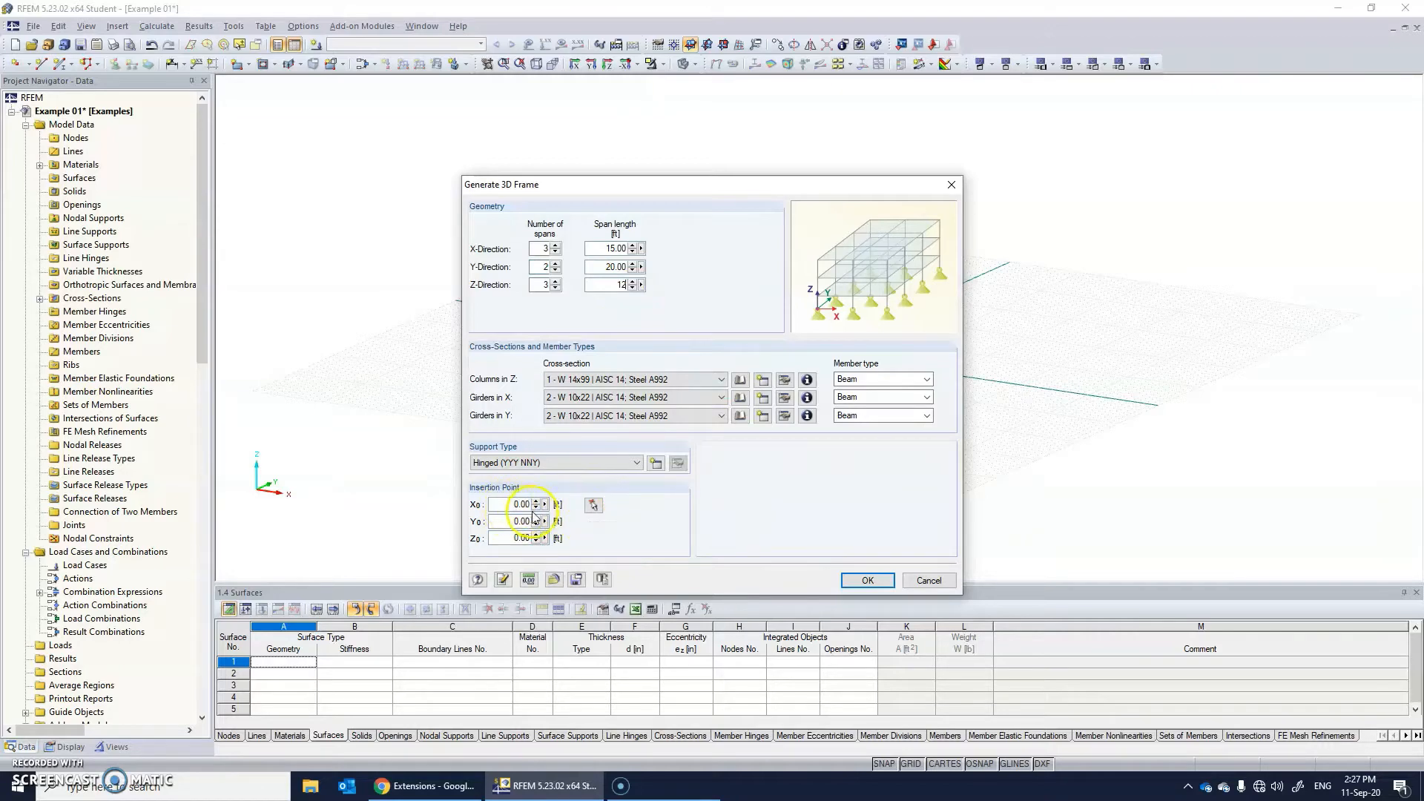
# Pick the global origin as the frame's insertion point and generate the 3D frame.
pyautogui.click(593, 507)
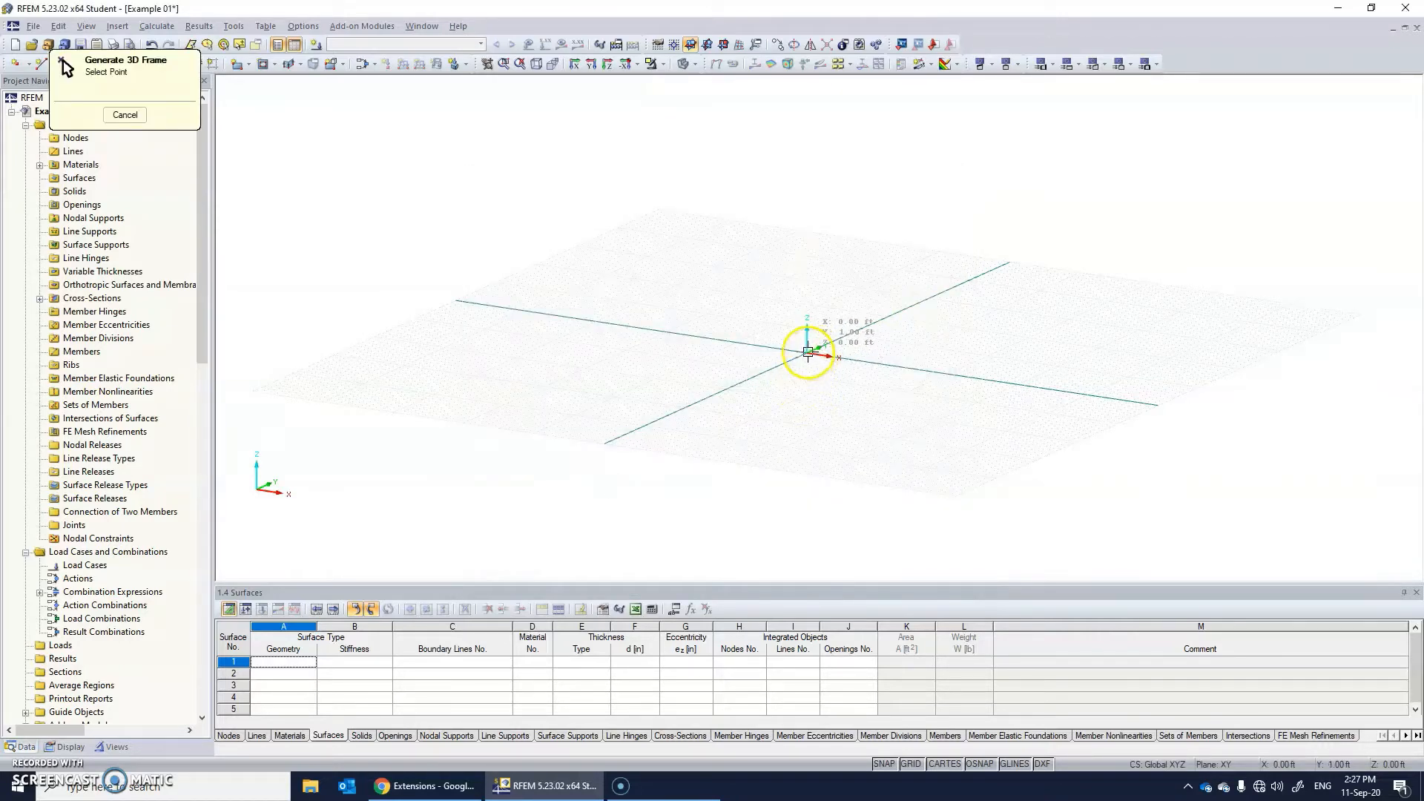
pyautogui.scroll(2, 807, 353)
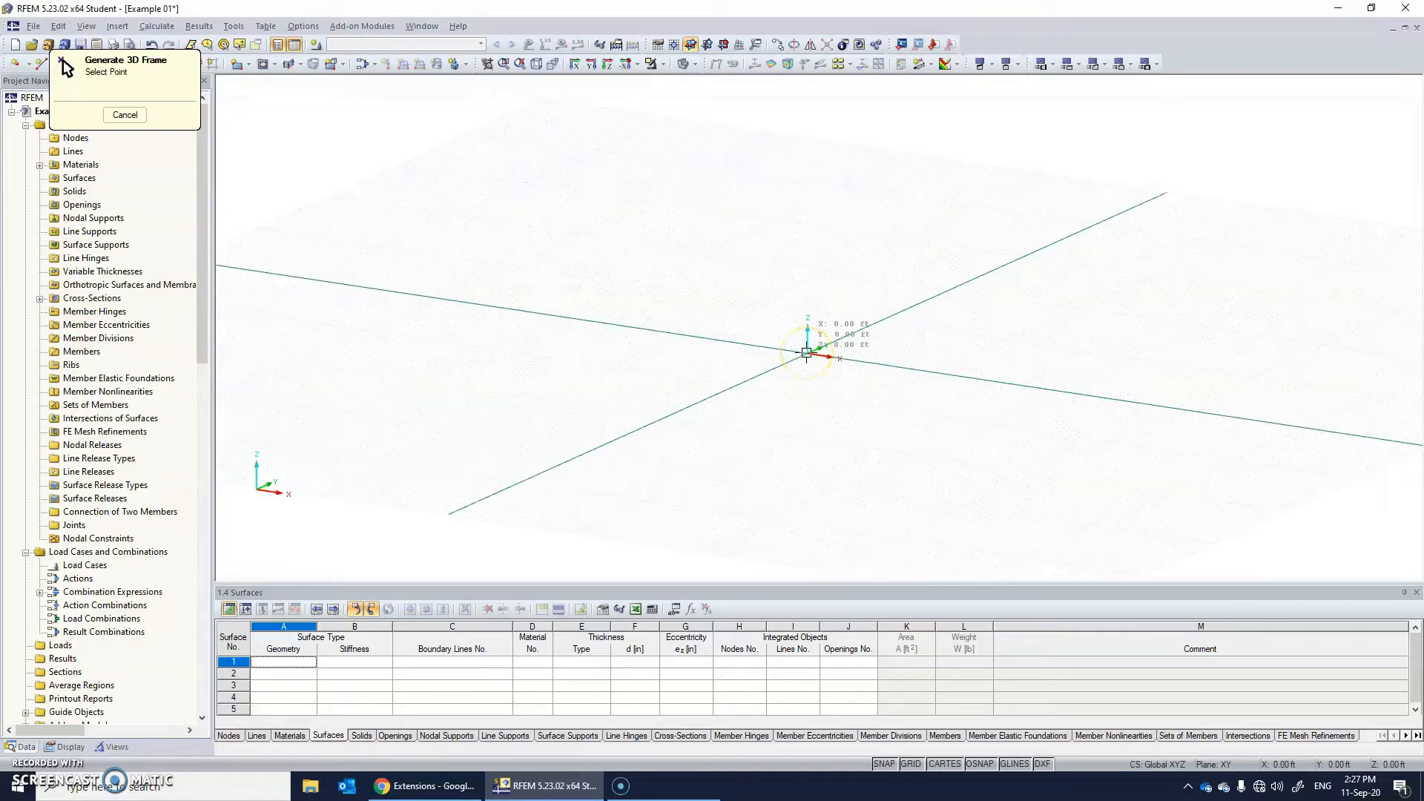
pyautogui.click(807, 353)
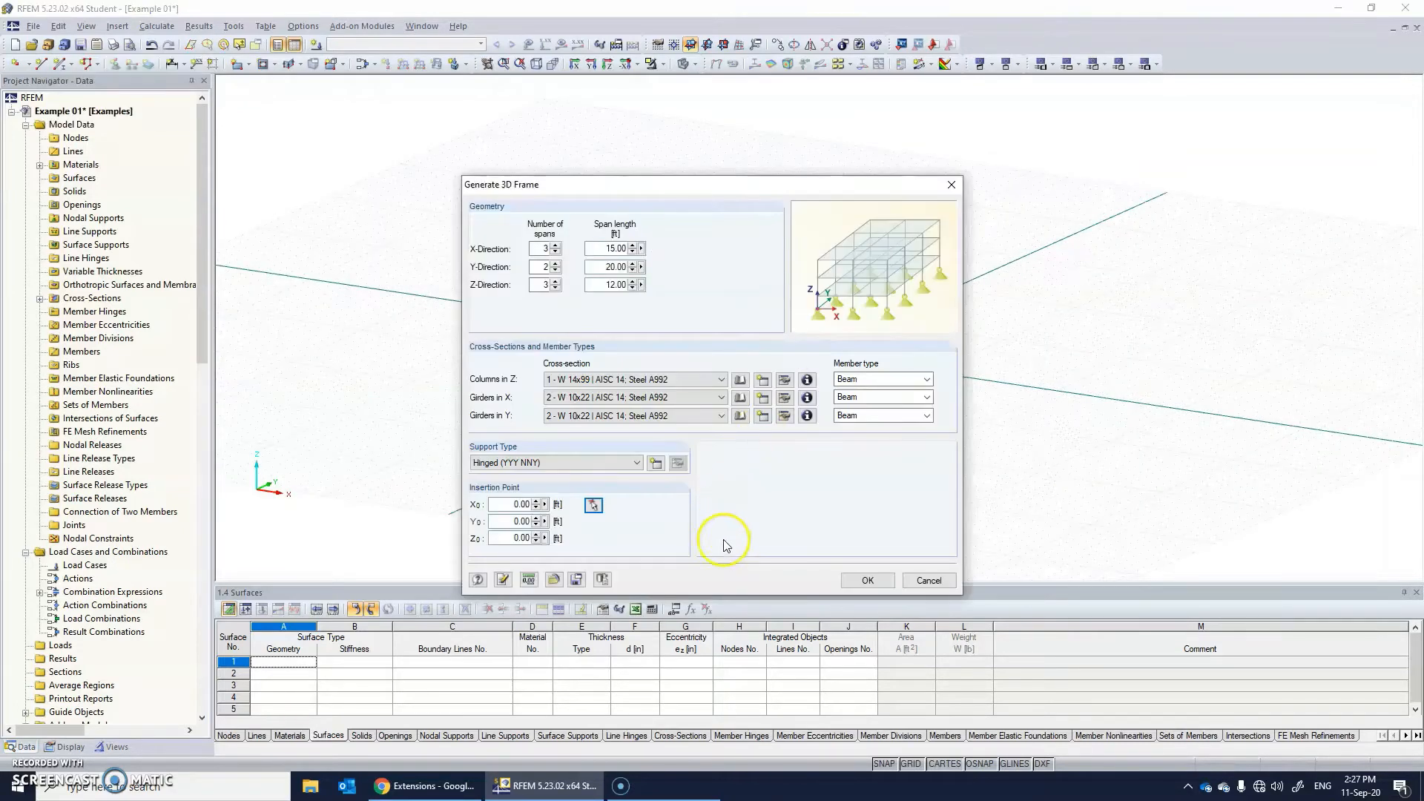
pyautogui.click(853, 580)
# Examine the generated 3D frame from several angles and distances, including its columns, girders and nodal supports.
pyautogui.scroll(4, 920, 360)
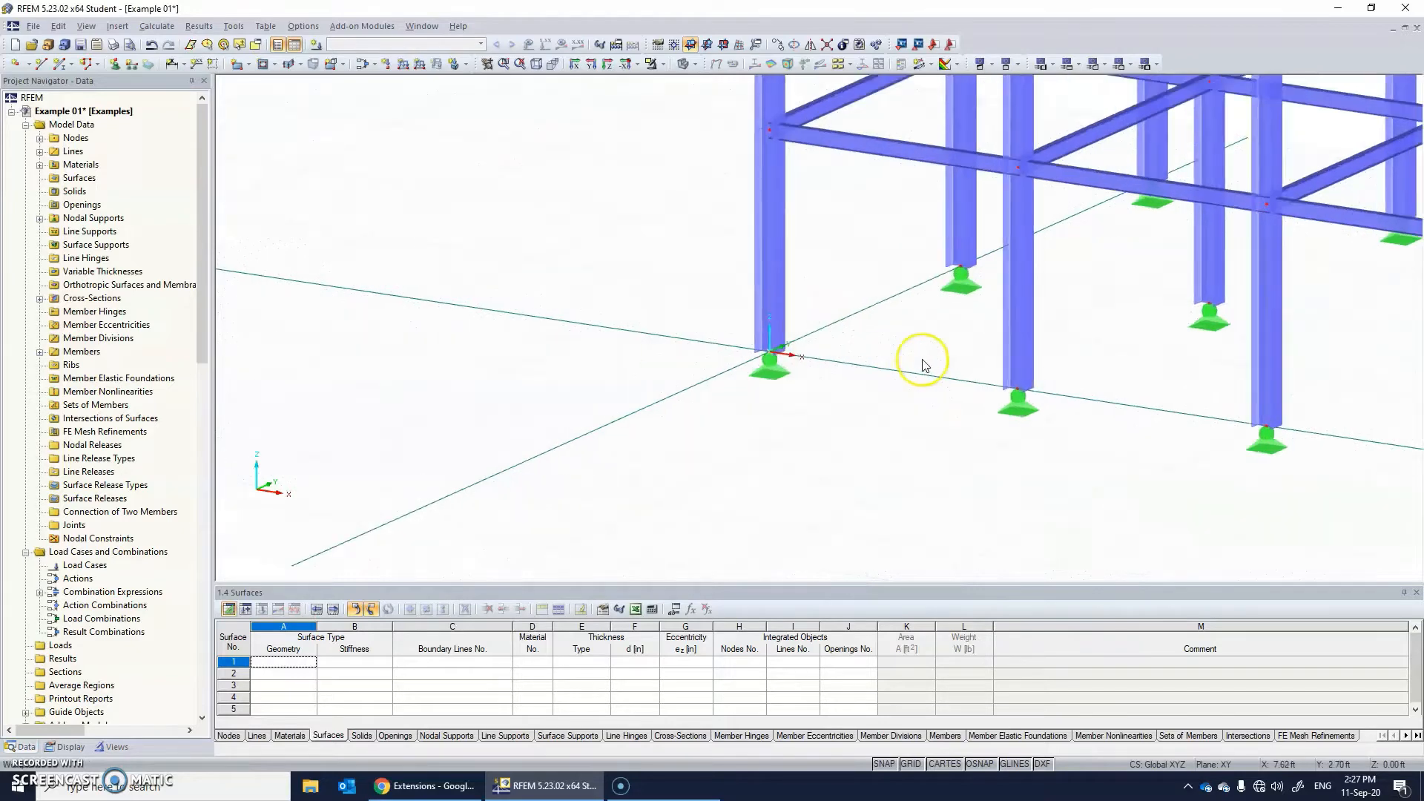
pyautogui.scroll(-5, 923, 363)
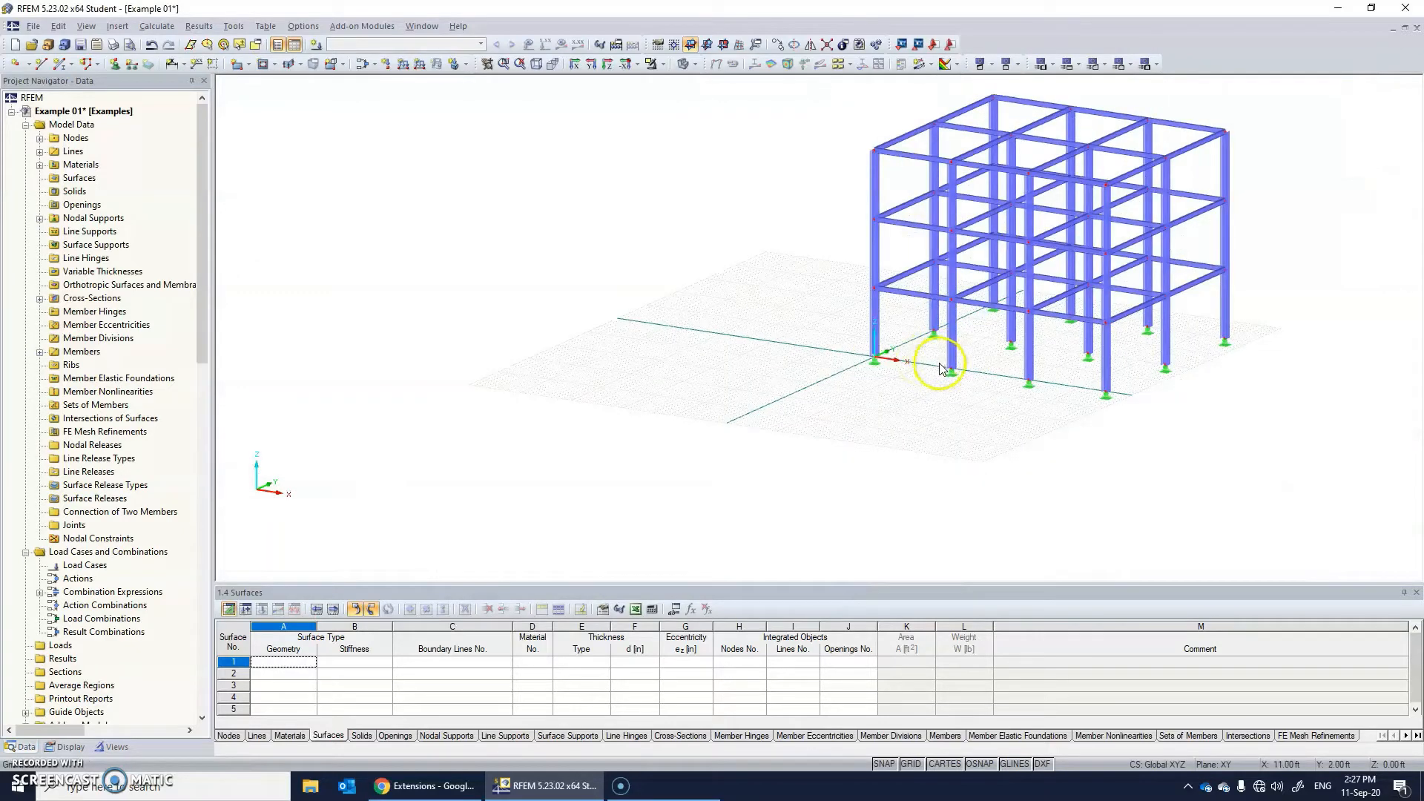
pyautogui.keyDown('ctrl'); pyautogui.moveTo(953, 407); pyautogui.dragTo(1106, 372, button='middle'); pyautogui.keyUp('ctrl')
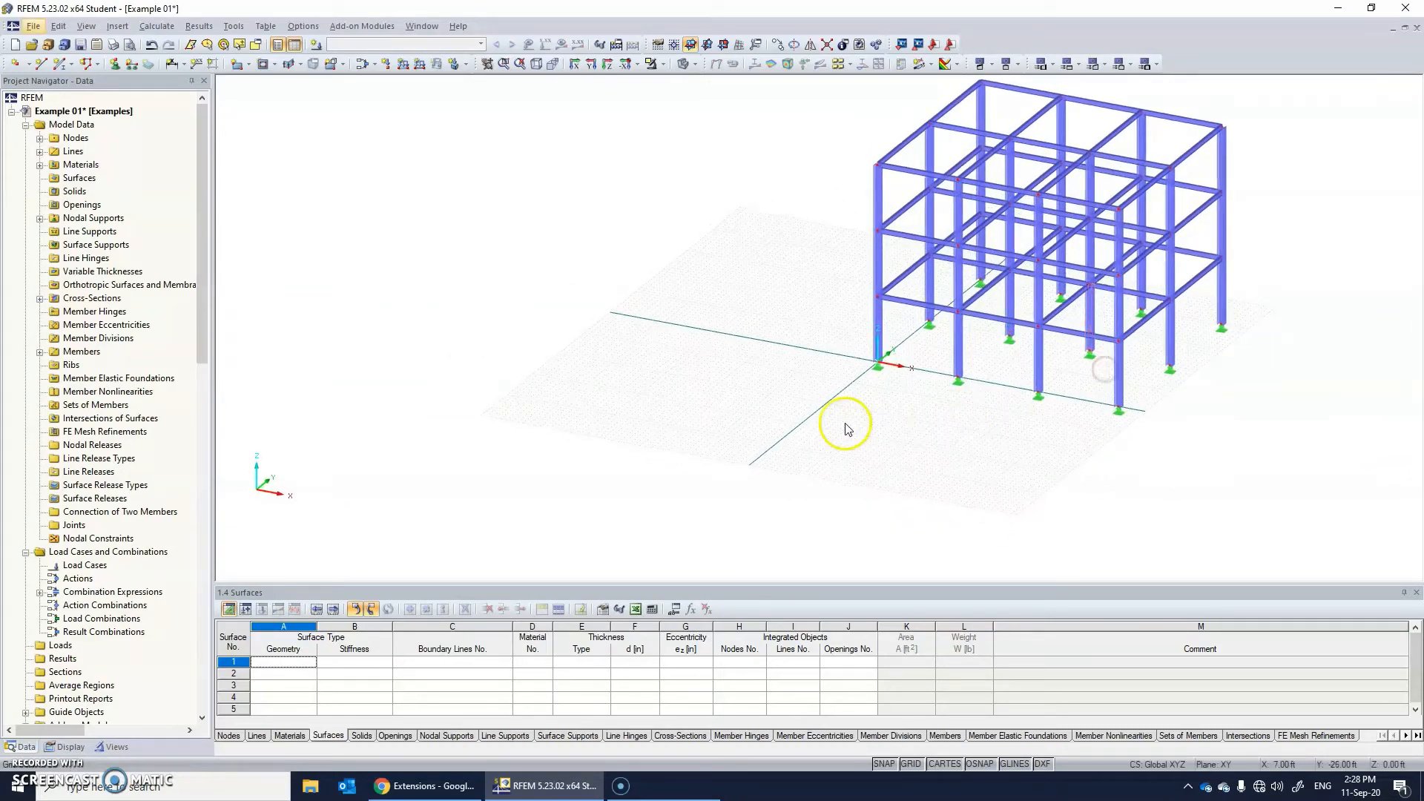
pyautogui.keyDown('ctrl'); pyautogui.moveTo(969, 356); pyautogui.dragTo(952, 331, button='middle'); pyautogui.keyUp('ctrl')
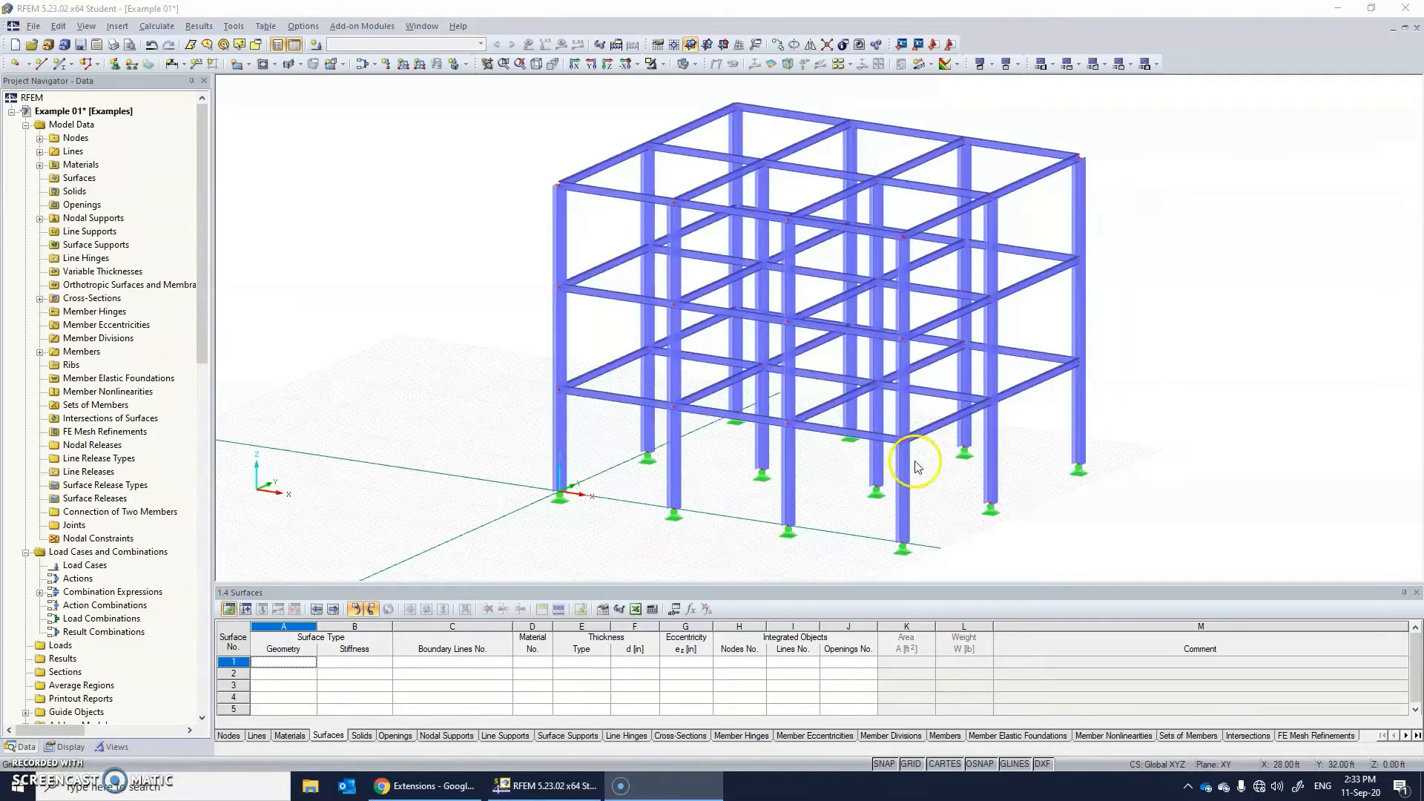
pyautogui.keyDown('ctrl'); pyautogui.moveTo(864, 406); pyautogui.dragTo(946, 446, button='middle'); pyautogui.keyUp('ctrl')
pyautogui.keyDown('ctrl'); pyautogui.moveTo(1013, 381); pyautogui.dragTo(1026, 365, button='middle'); pyautogui.keyUp('ctrl')
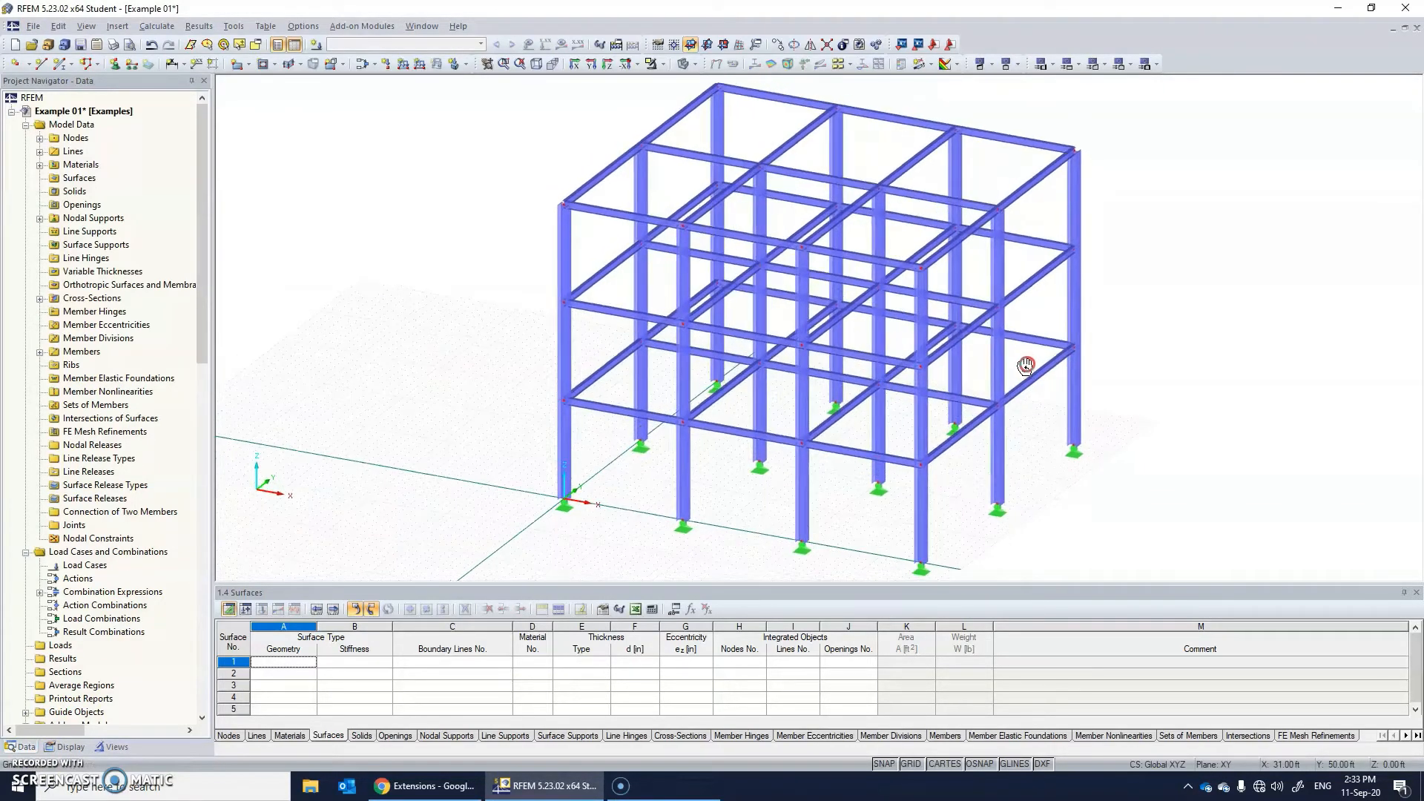
pyautogui.moveTo(1002, 425); pyautogui.dragTo(850, 383, button='middle')
pyautogui.scroll(-3, 747, 382)
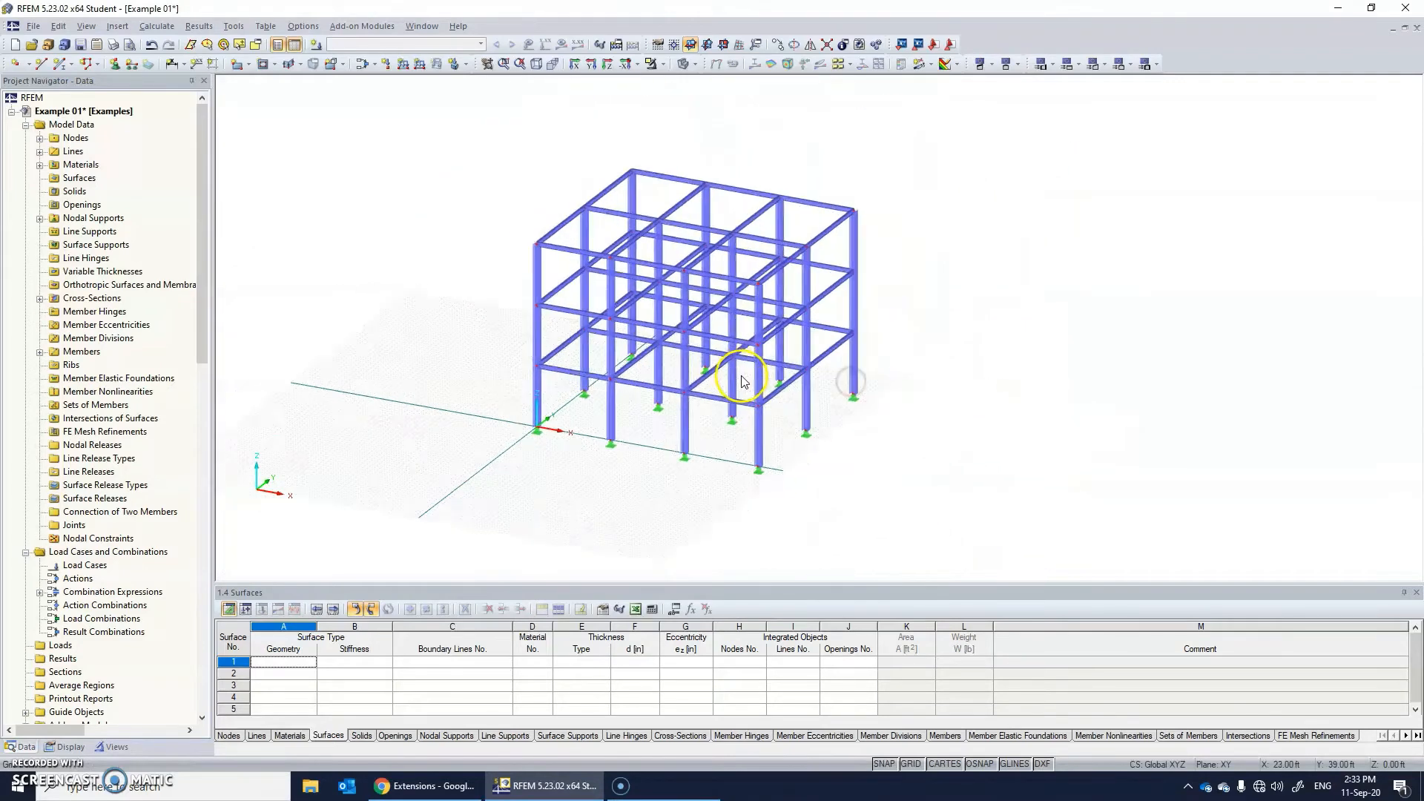
pyautogui.scroll(3, 746, 383)
pyautogui.scroll(2, 716, 386)
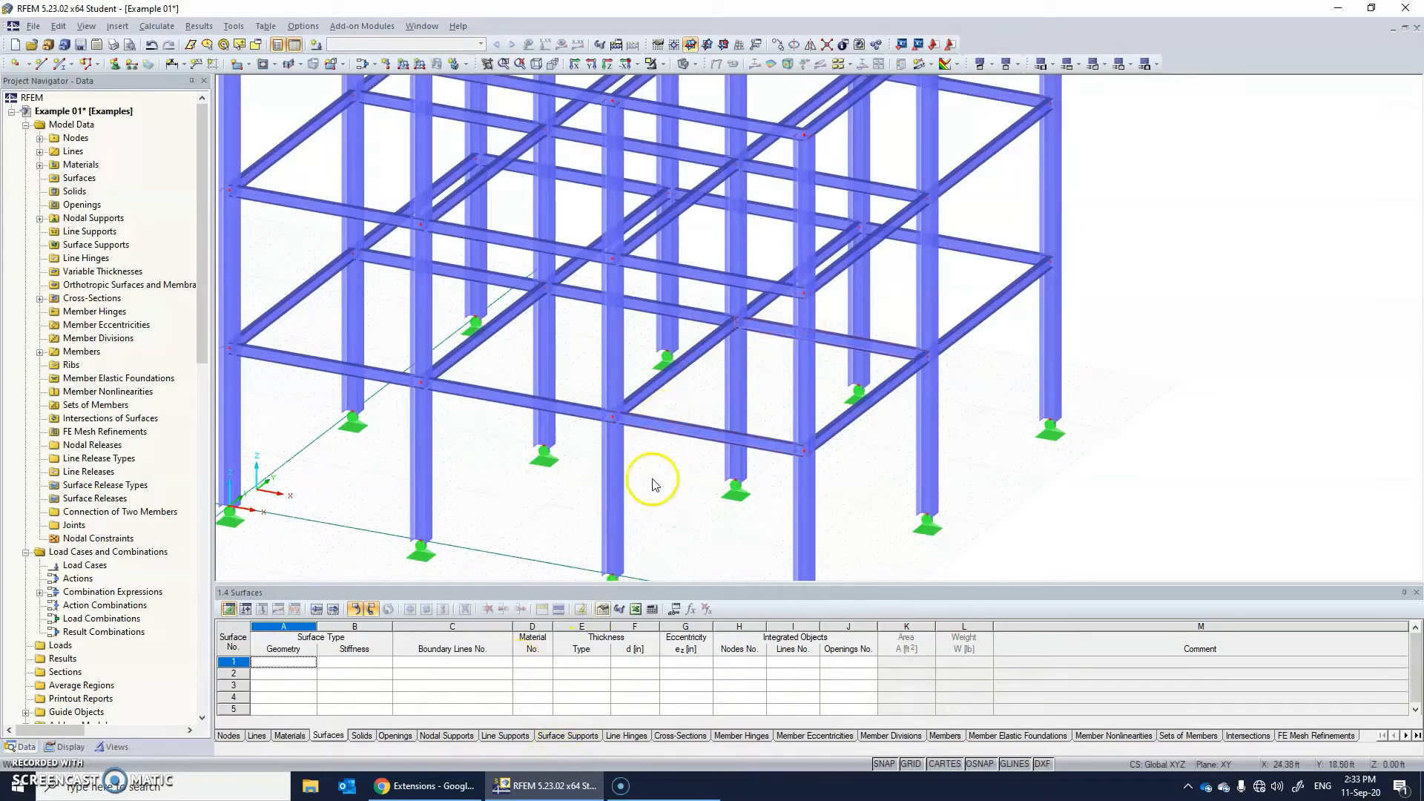
pyautogui.scroll(3, 844, 470)
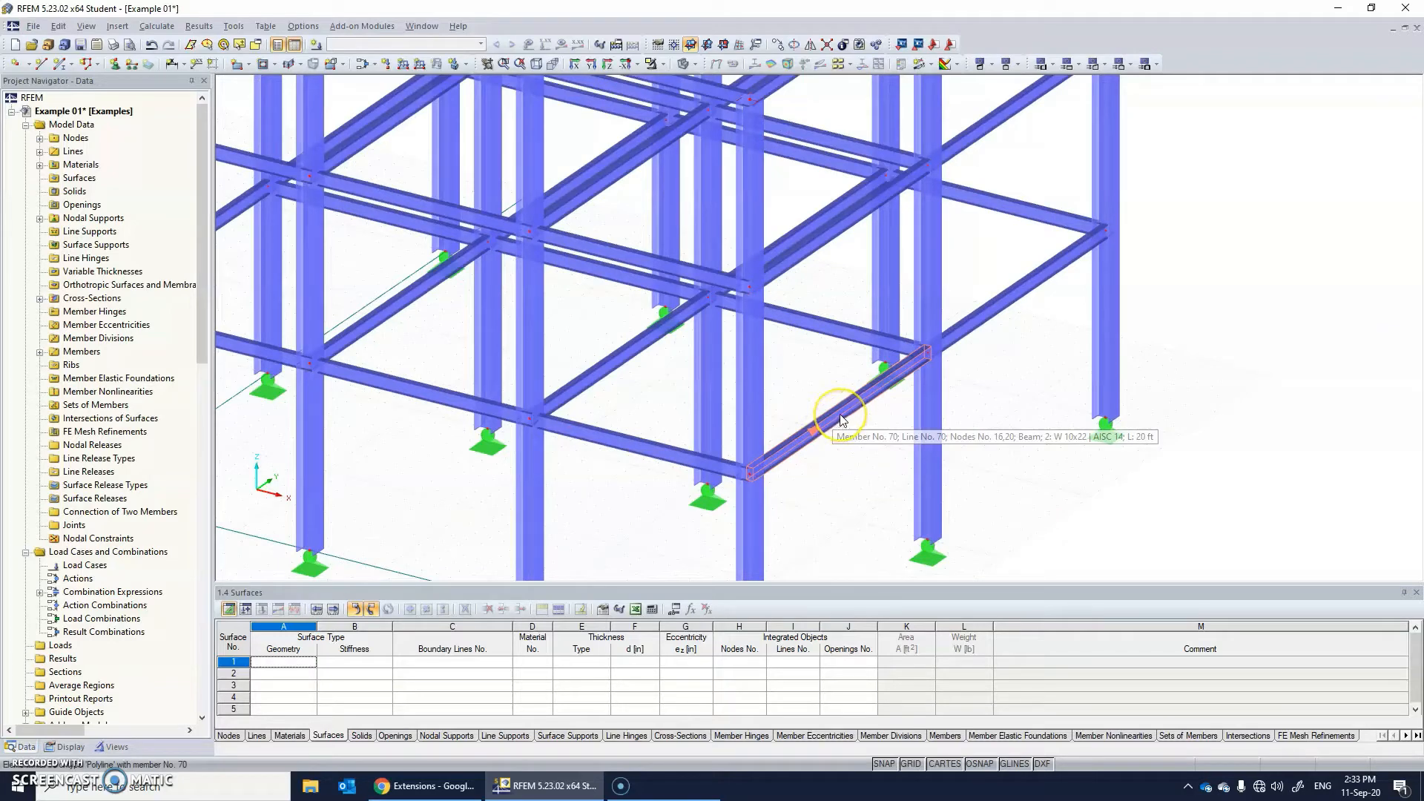
# Create two intermediate nodes of type 'On Line' on the 20 ft girder (member 70) of the lowest level's corner bay.
pyautogui.rightClick(842, 420)
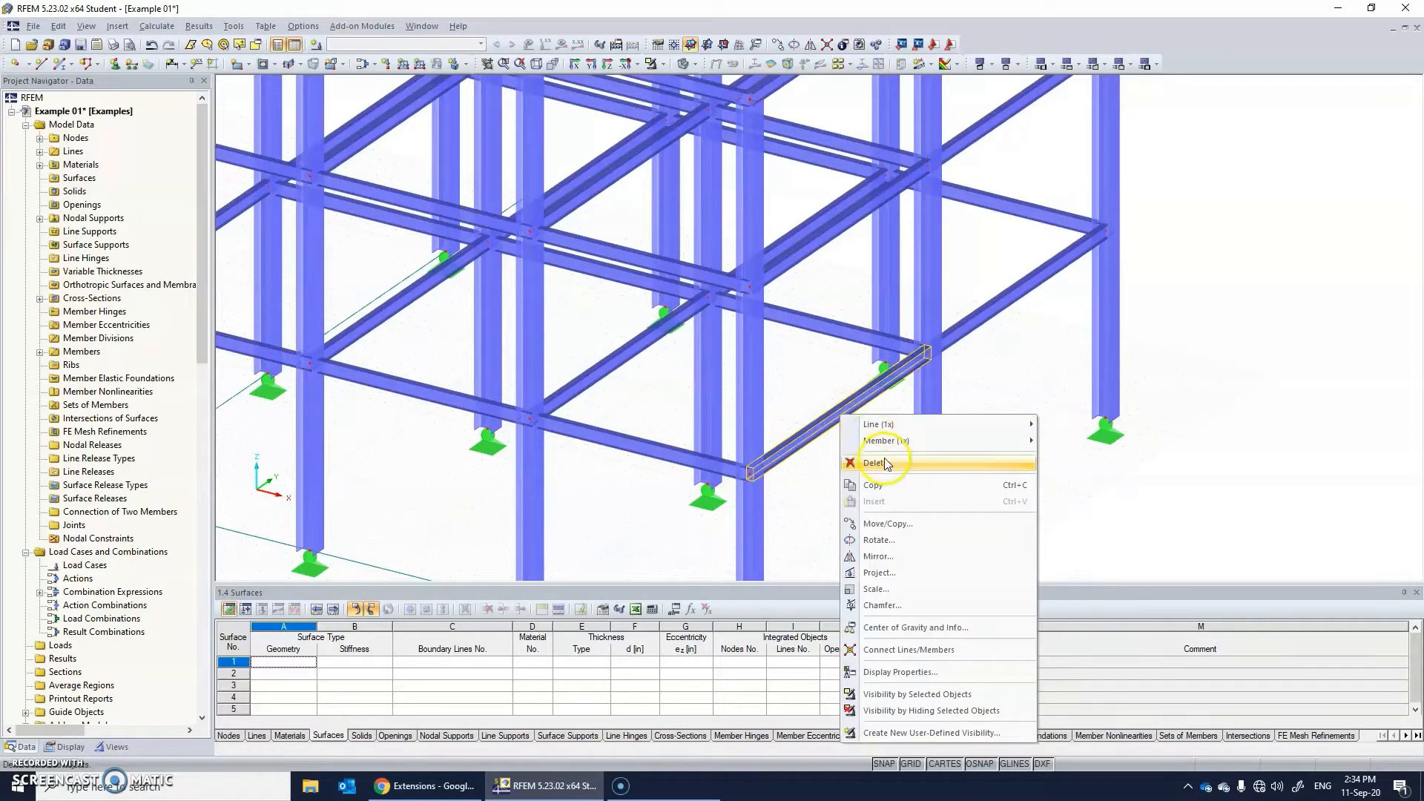
pyautogui.moveTo(908, 445)
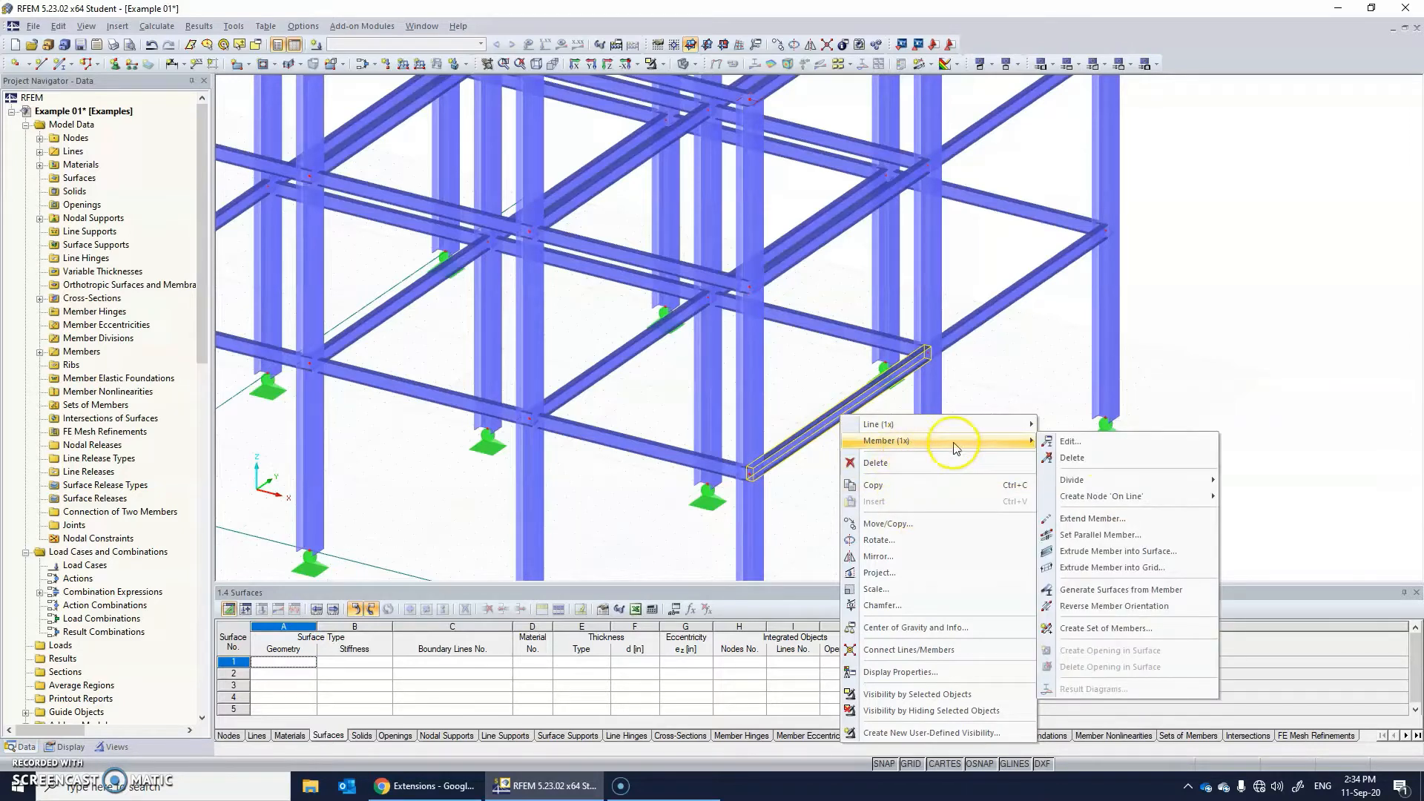
pyautogui.moveTo(1180, 497)
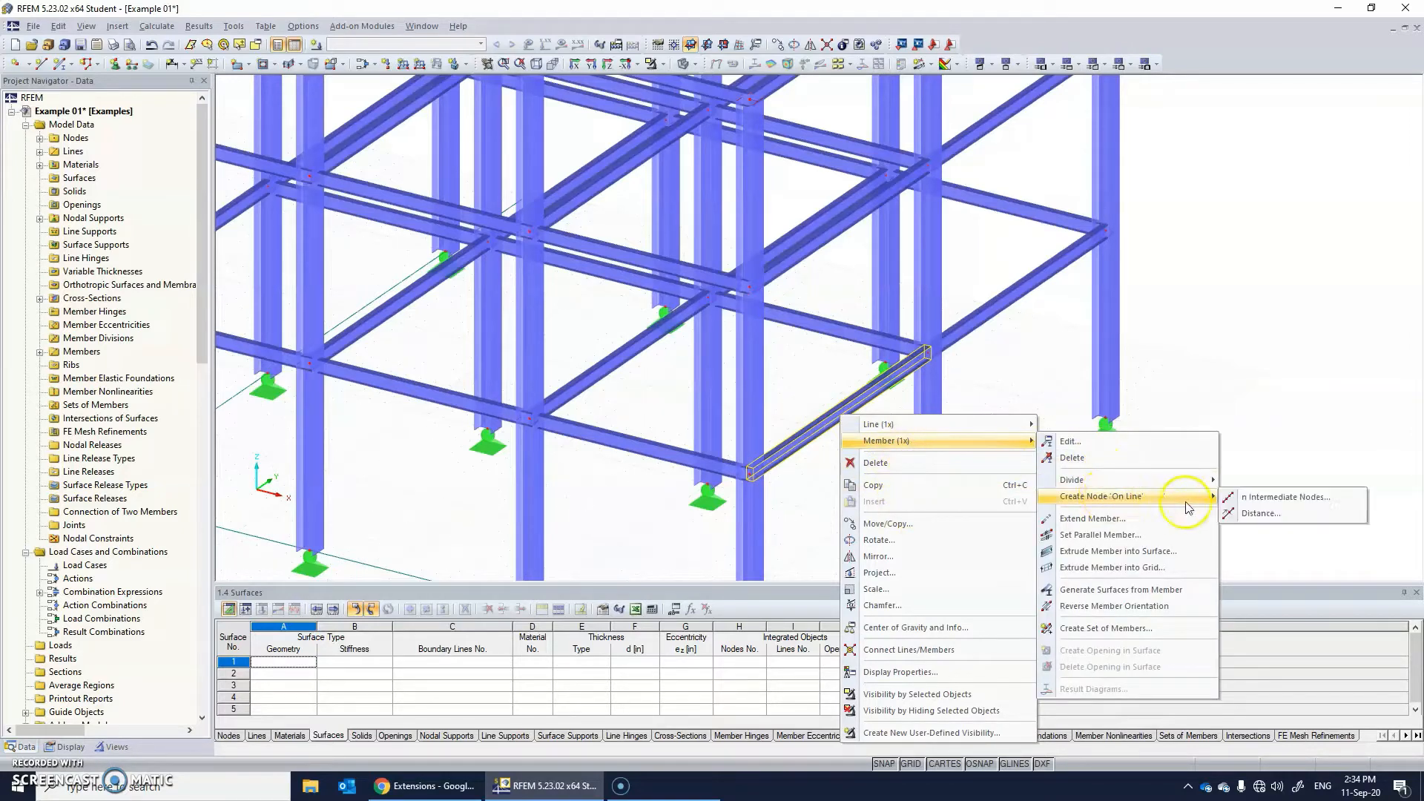
pyautogui.click(1270, 500)
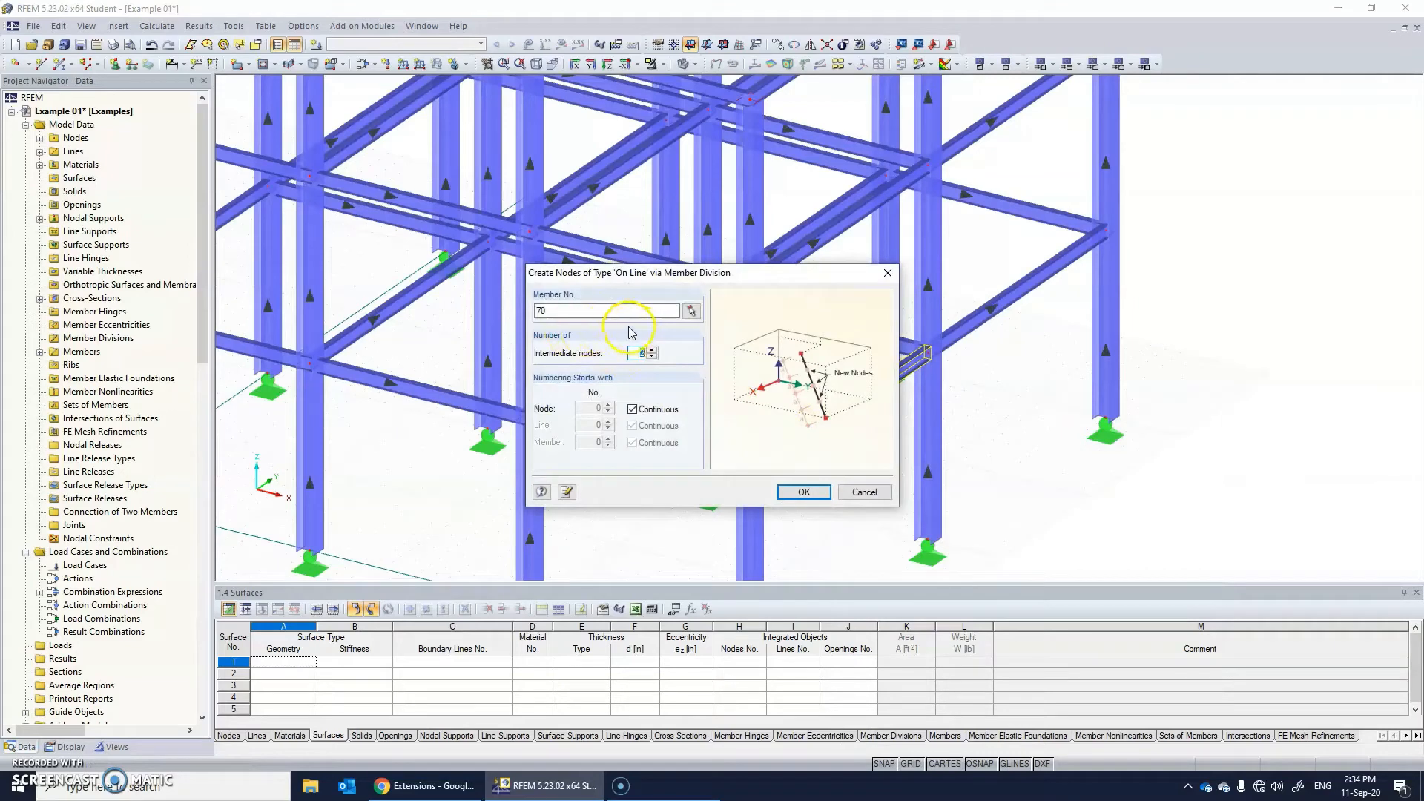
pyautogui.click(797, 494)
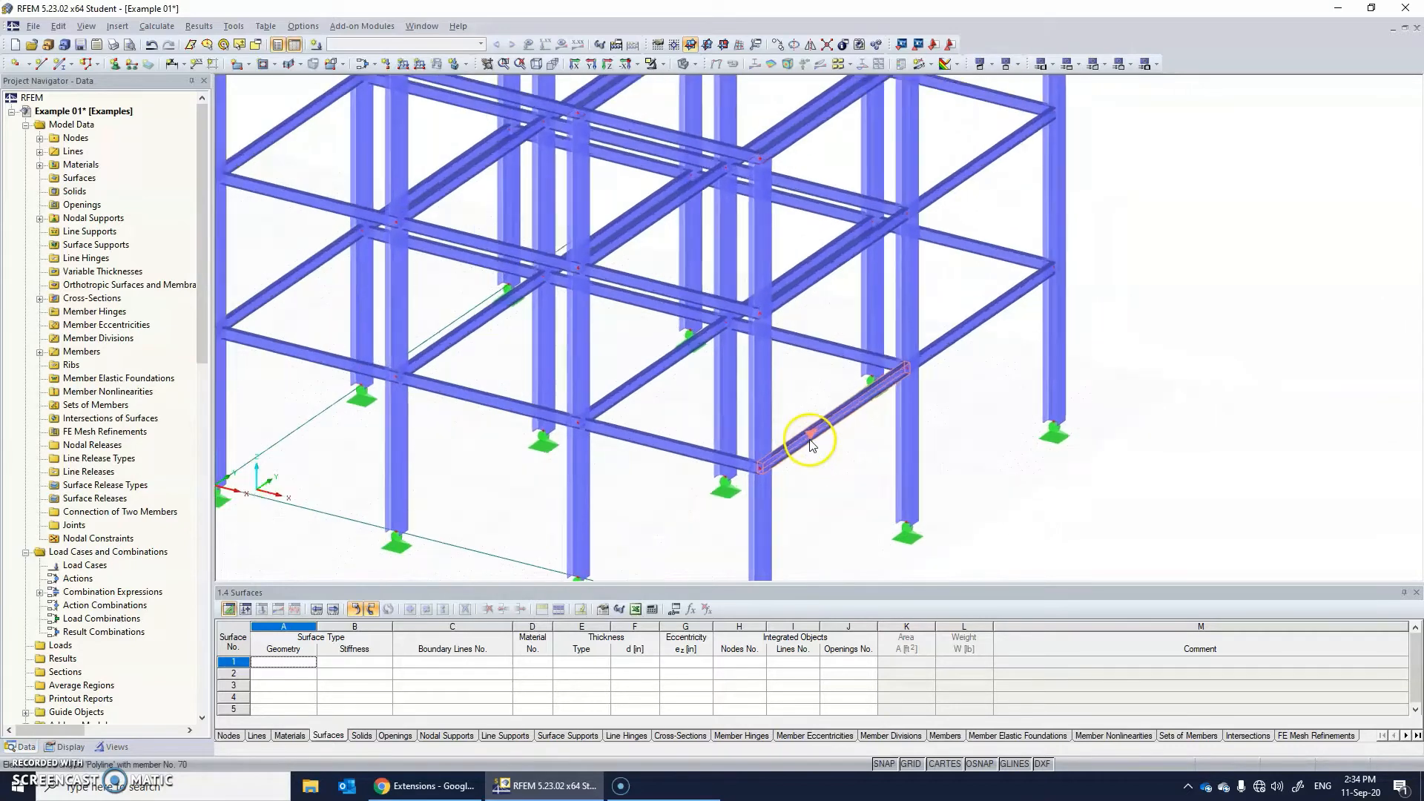
# Copy the corner bay's 15 ft edge girder in X from its corner node to the nearest third point of the Y girder.
pyautogui.scroll(5, 810, 440)
pyautogui.click(813, 426)
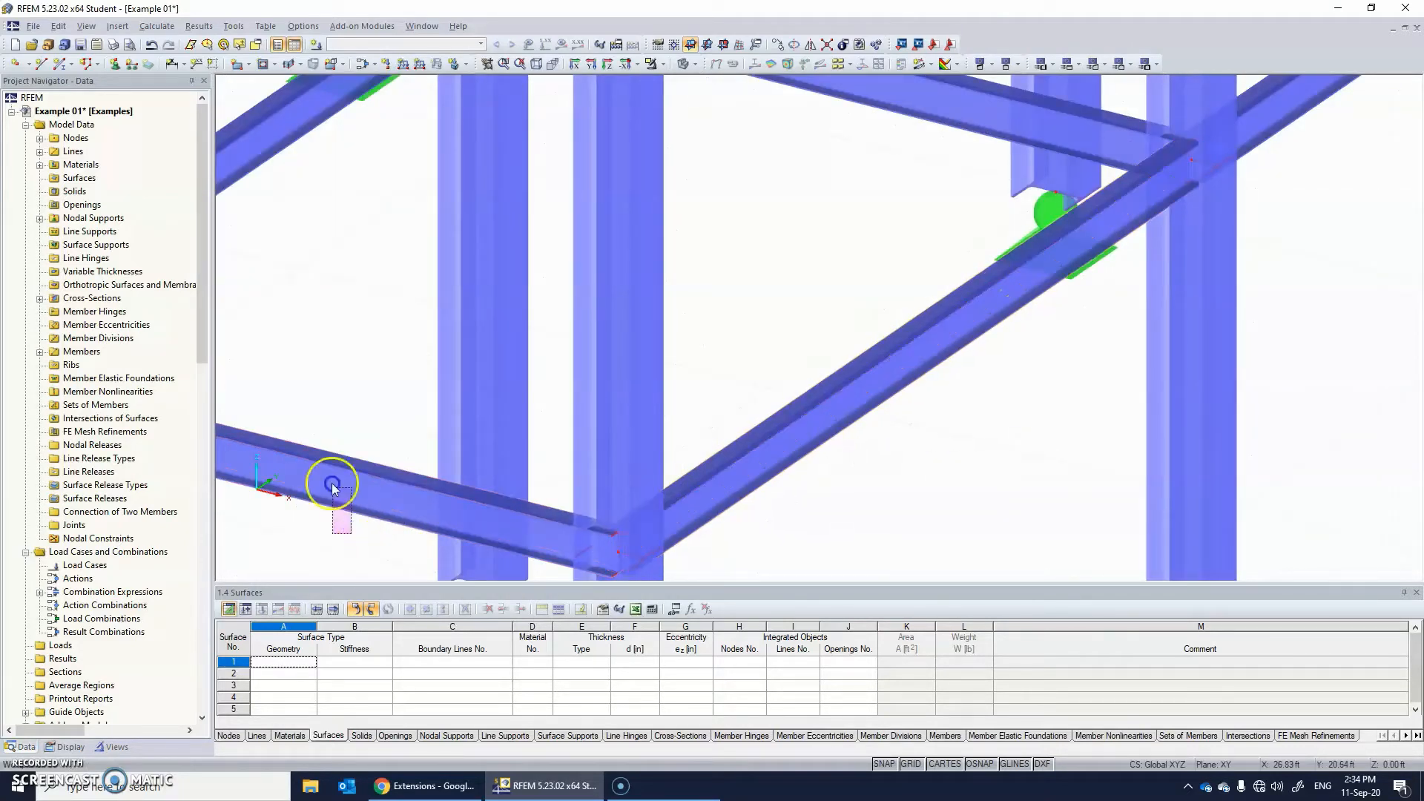
pyautogui.click(308, 399)
pyautogui.click(344, 490)
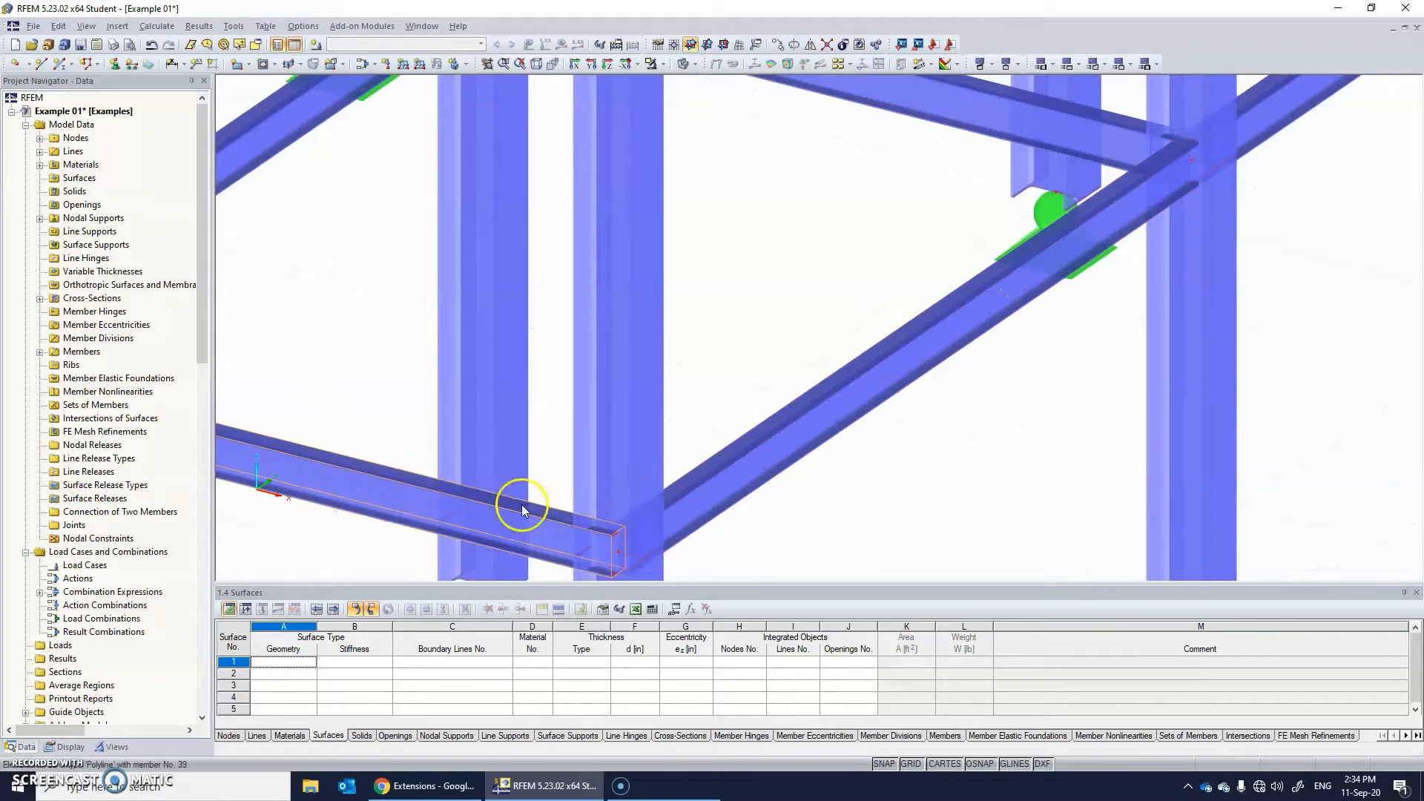
pyautogui.moveTo(620, 550); pyautogui.dragTo(801, 425)
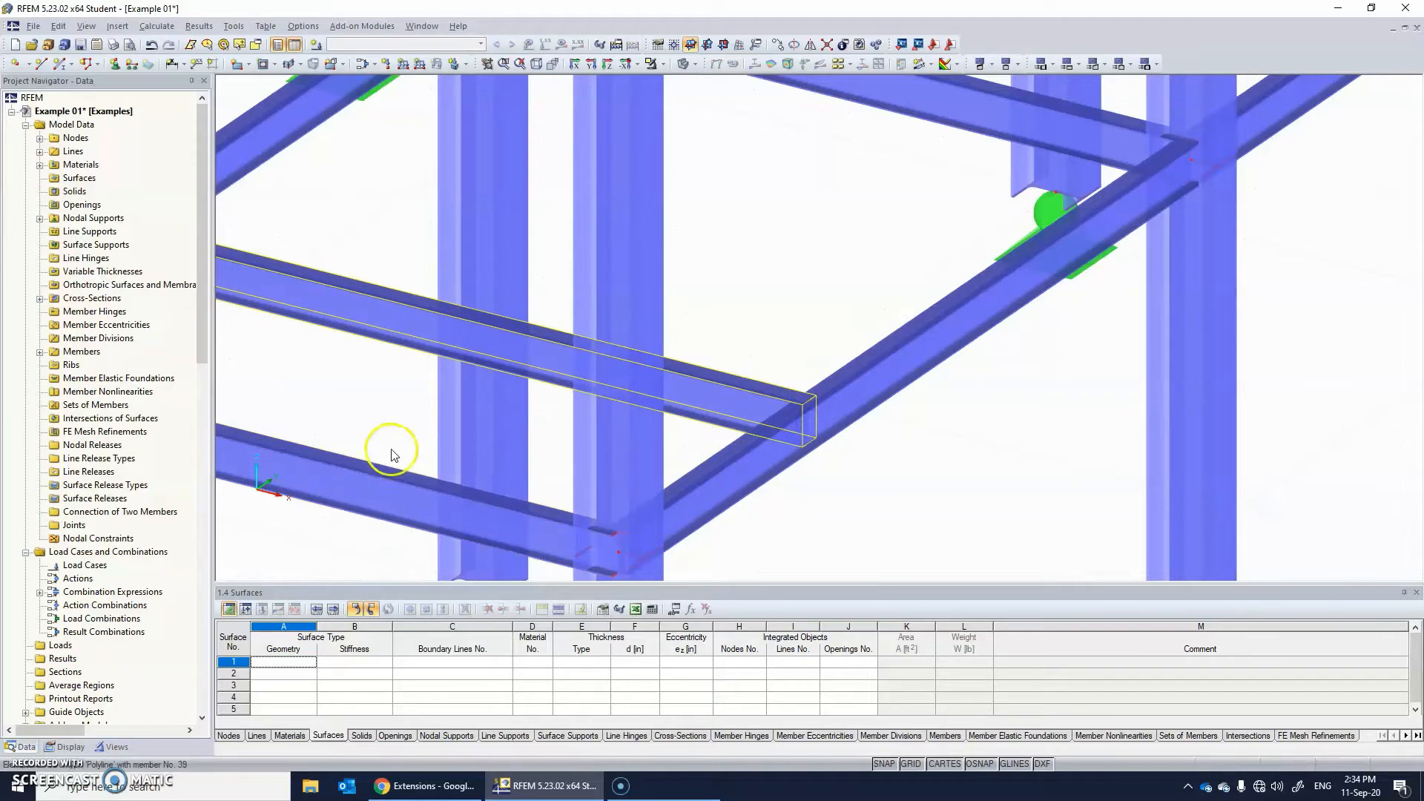
# Copy the new secondary beam to the second third point of the Y girder.
pyautogui.moveTo(459, 374); pyautogui.dragTo(784, 400, button='middle')
pyautogui.click(783, 400)
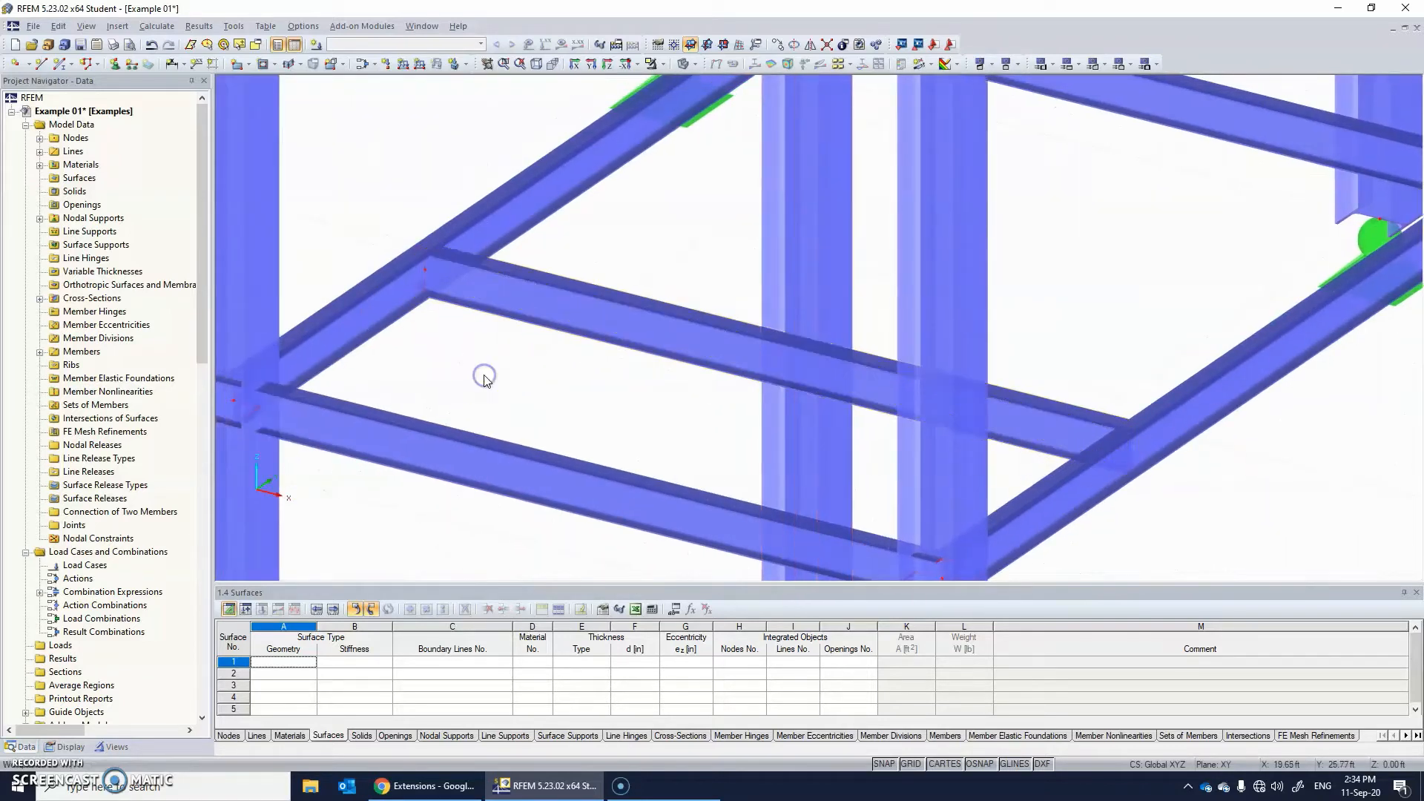
pyautogui.moveTo(688, 423); pyautogui.dragTo(582, 455, button='middle')
pyautogui.moveTo(626, 483); pyautogui.dragTo(546, 323)
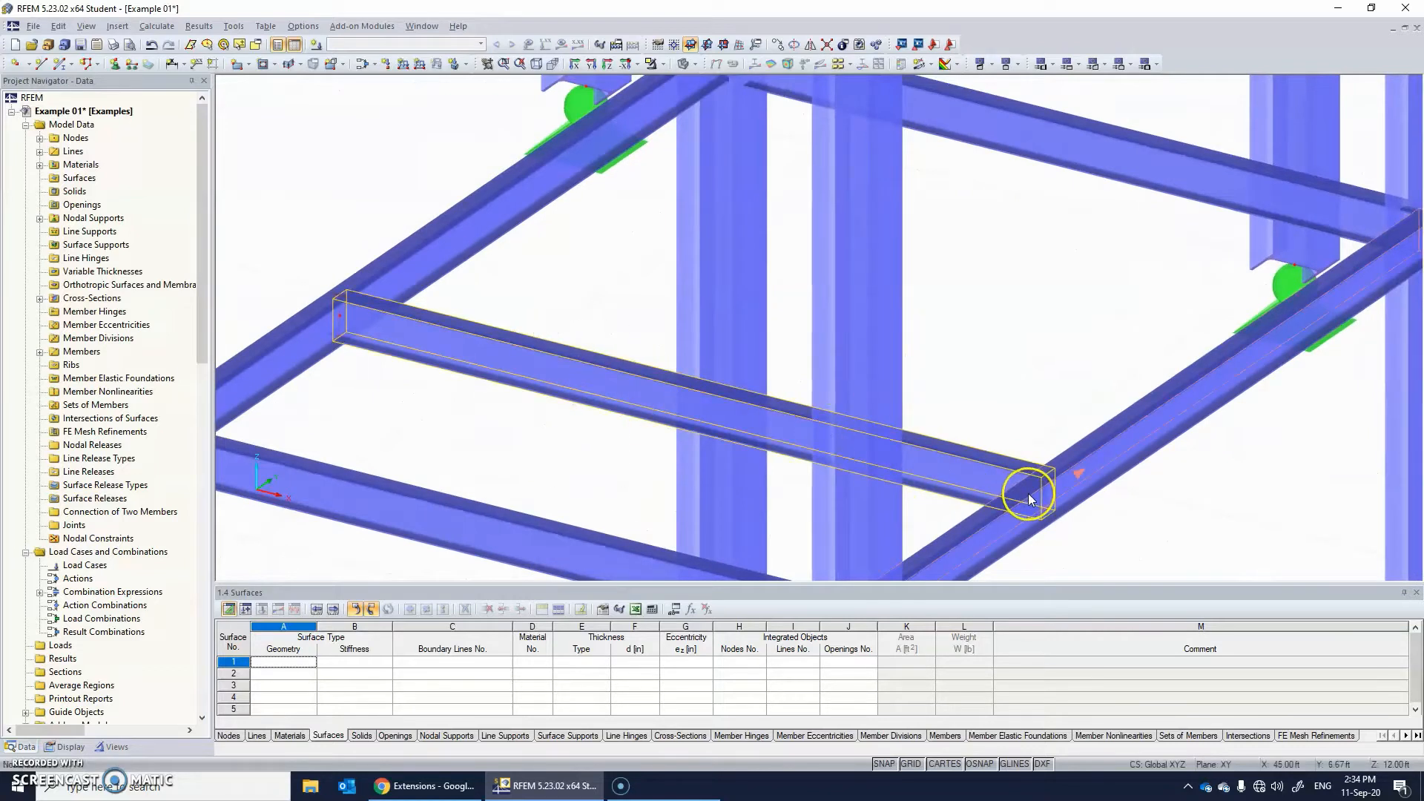
pyautogui.click(1163, 429)
pyautogui.keyDown('ctrl'); pyautogui.moveTo(1239, 361); pyautogui.dragTo(1239, 360); pyautogui.keyUp('ctrl')
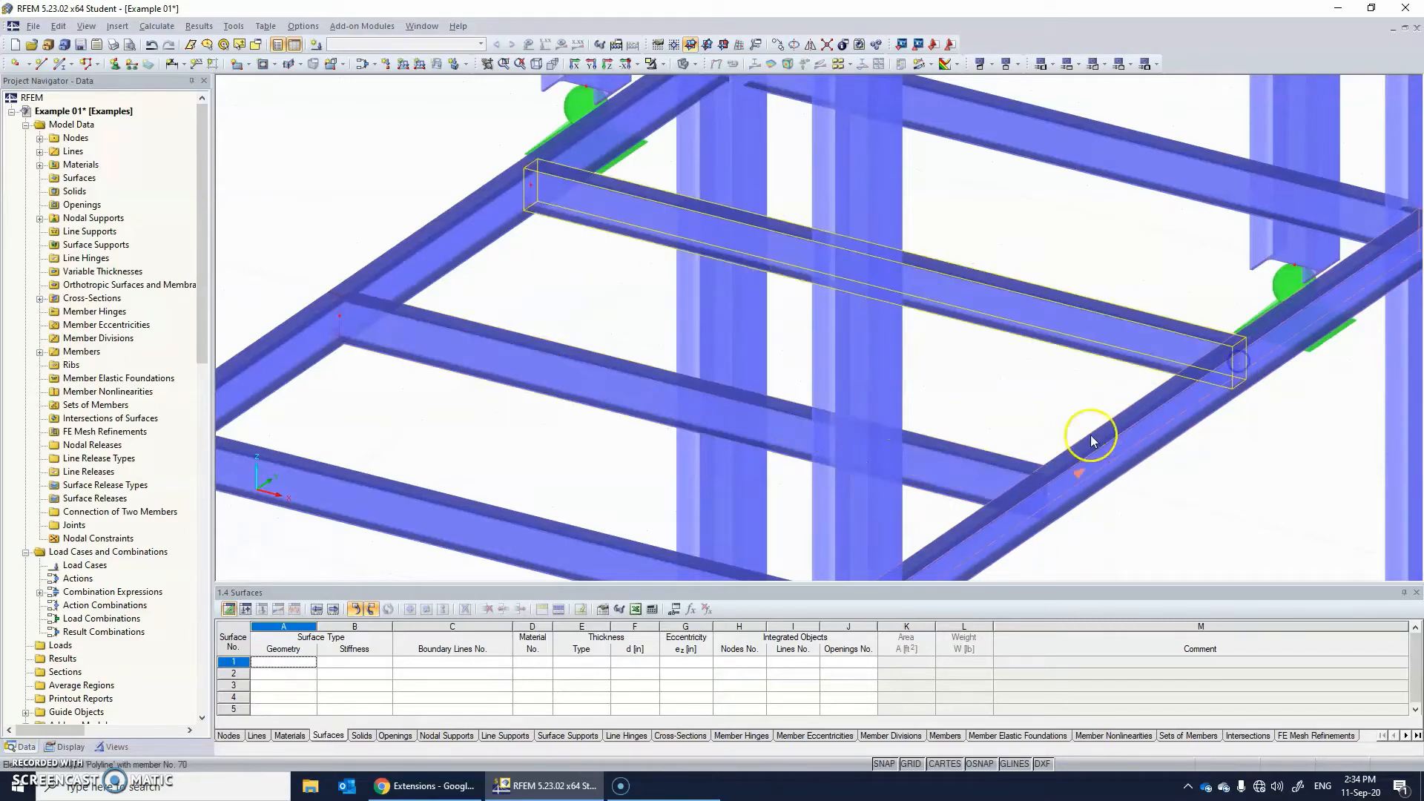
# Examine the two secondary beams in the lowest level's corner bay from different angles and distances.
pyautogui.scroll(2, 627, 426)
pyautogui.scroll(-3, 627, 426)
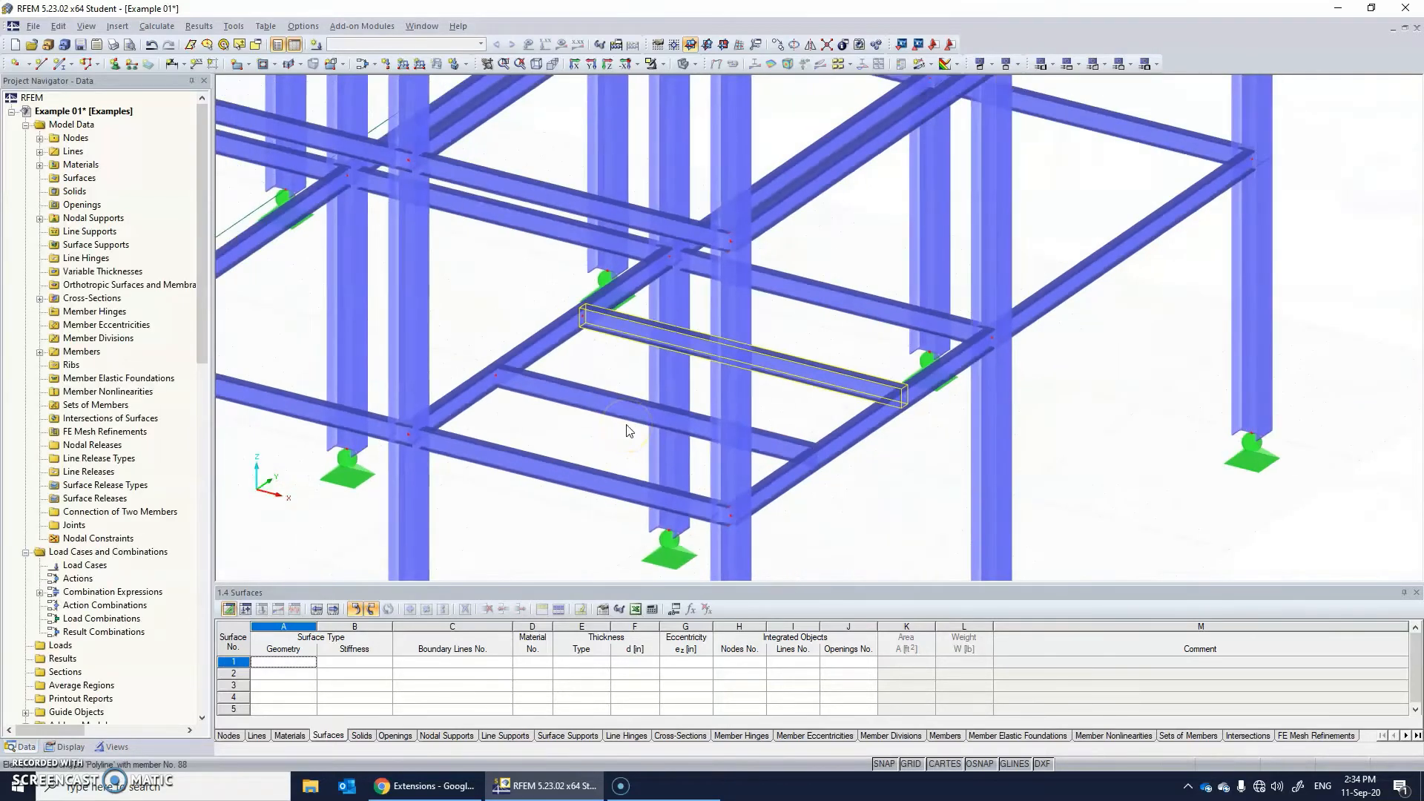
pyautogui.scroll(1, 616, 429)
pyautogui.moveTo(733, 410); pyautogui.dragTo(919, 457, button='middle')
pyautogui.scroll(2, 739, 448)
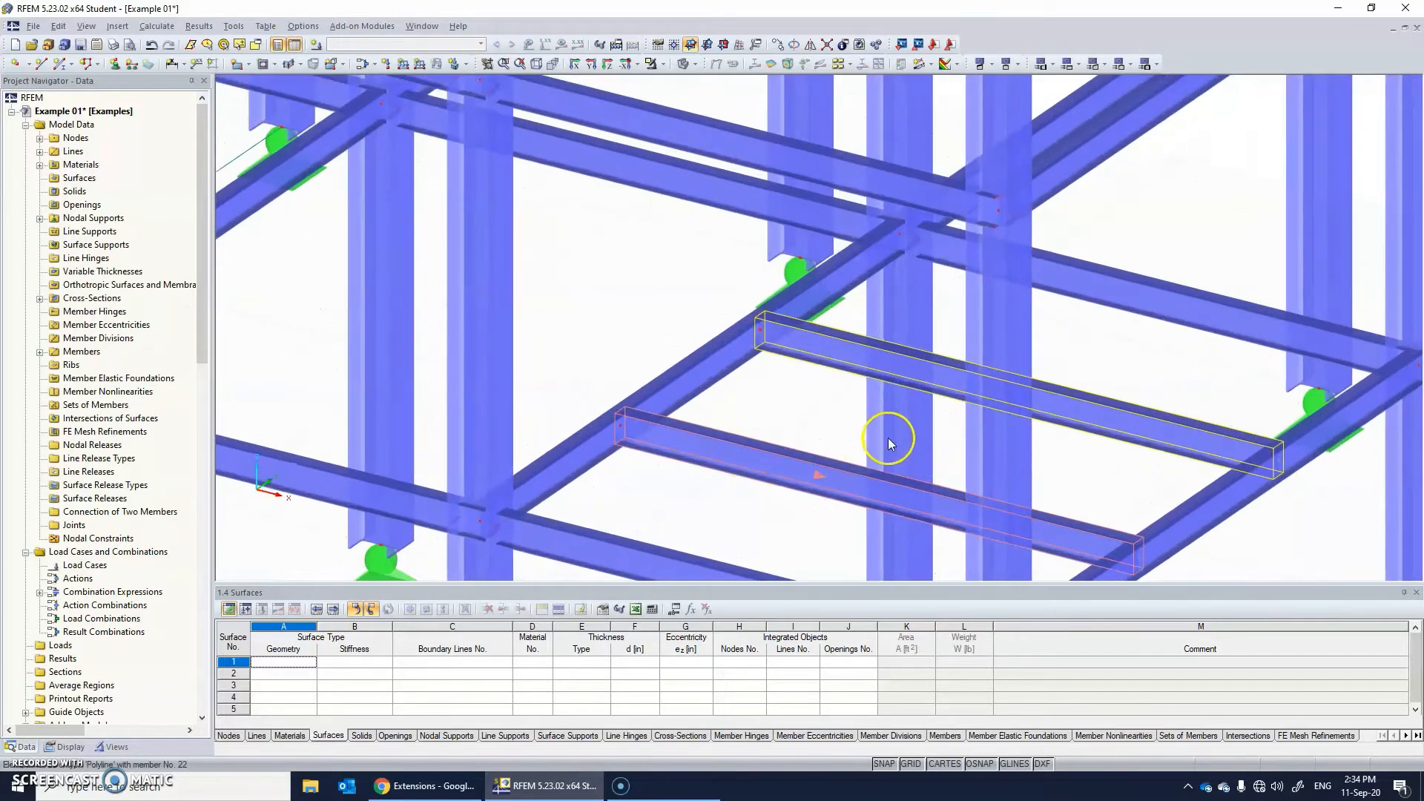
pyautogui.moveTo(857, 381)
pyautogui.keyDown('ctrl'); pyautogui.mouseDown(button='middle')
pyautogui.moveTo(850, 397)
pyautogui.moveTo(851, 370)
pyautogui.mouseUp(button='middle'); pyautogui.keyUp('ctrl')
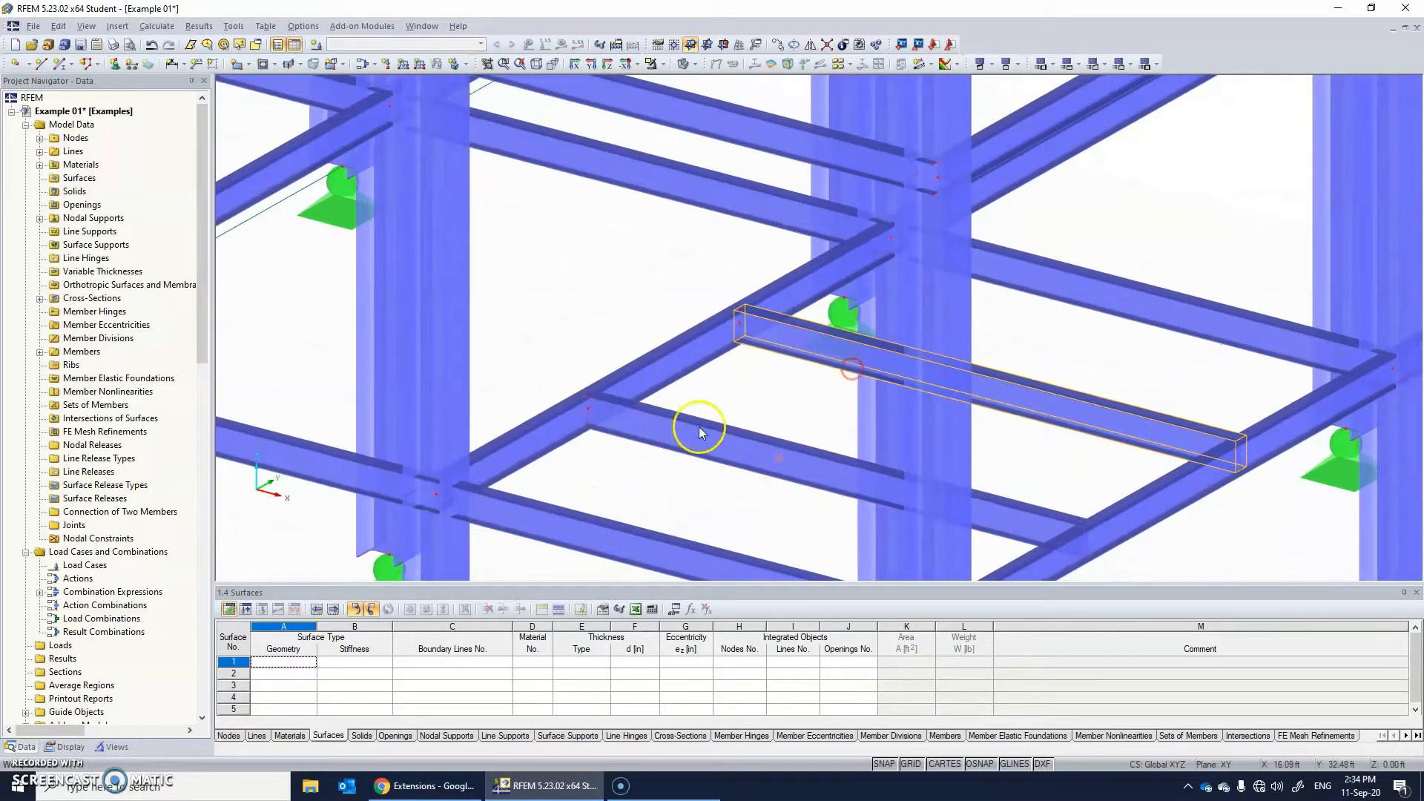
pyautogui.keyDown('ctrl'); pyautogui.moveTo(862, 430); pyautogui.dragTo(807, 440, button='middle'); pyautogui.keyUp('ctrl')
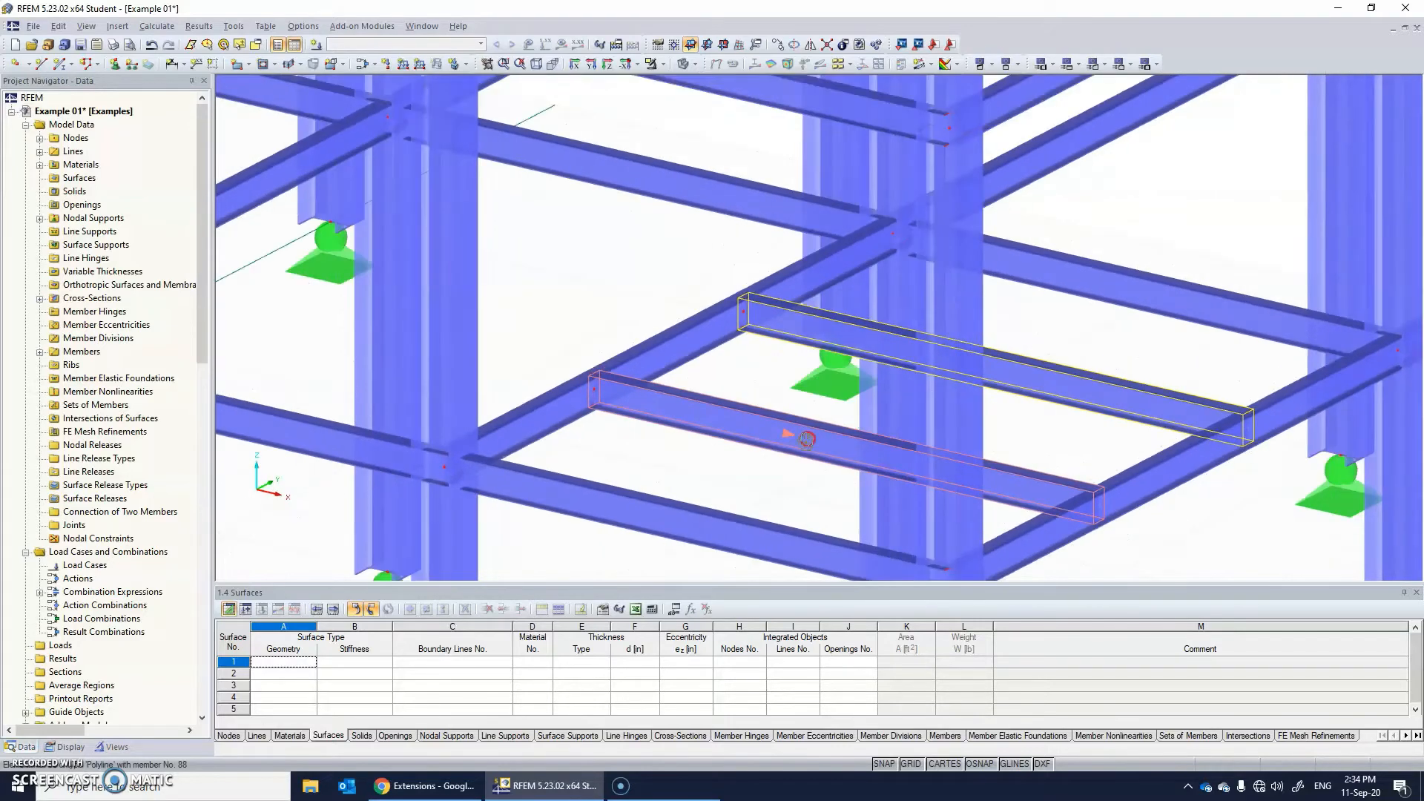
pyautogui.scroll(-5, 807, 440)
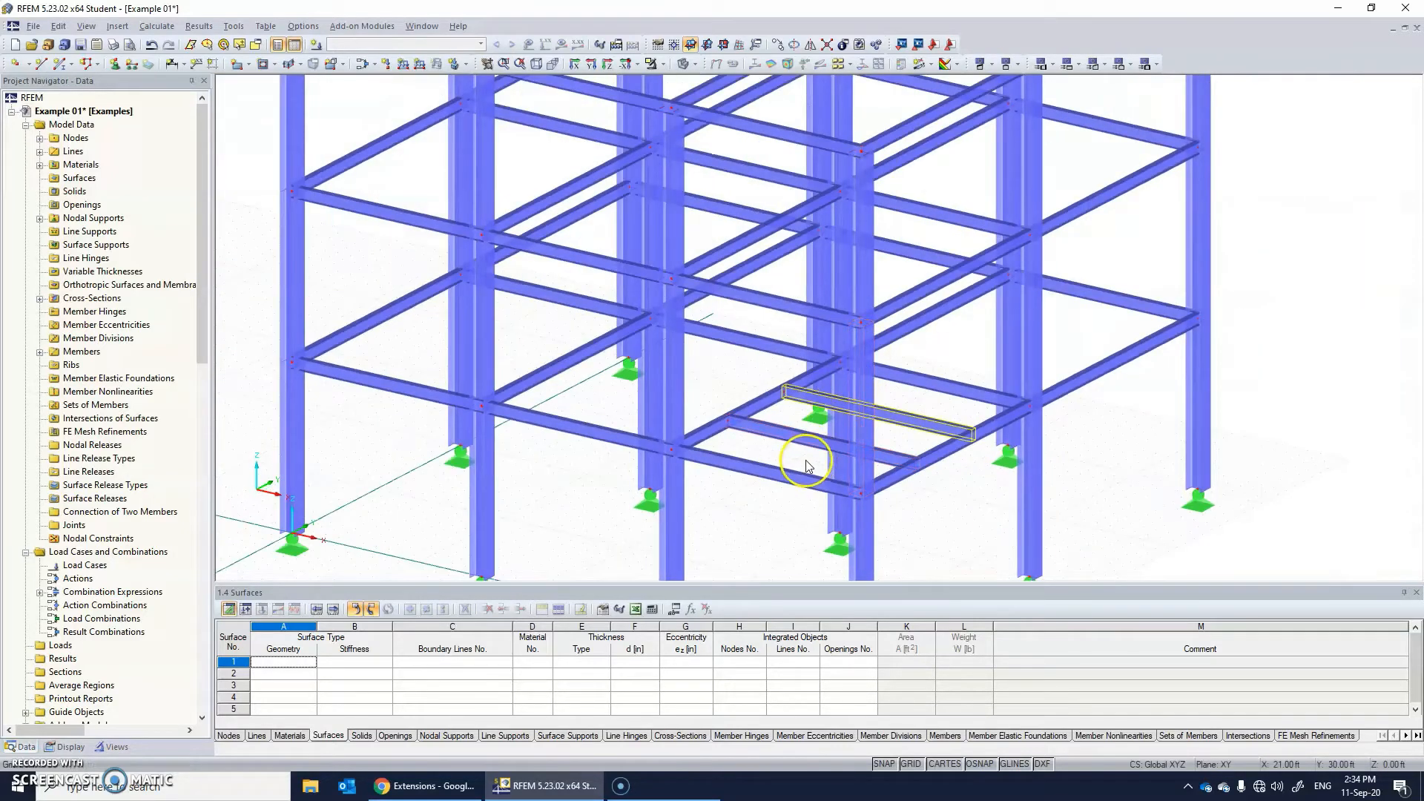
# Select both secondary beams of the corner bay and copy them up to the 24 ft level and the top level.
pyautogui.scroll(2, 804, 445)
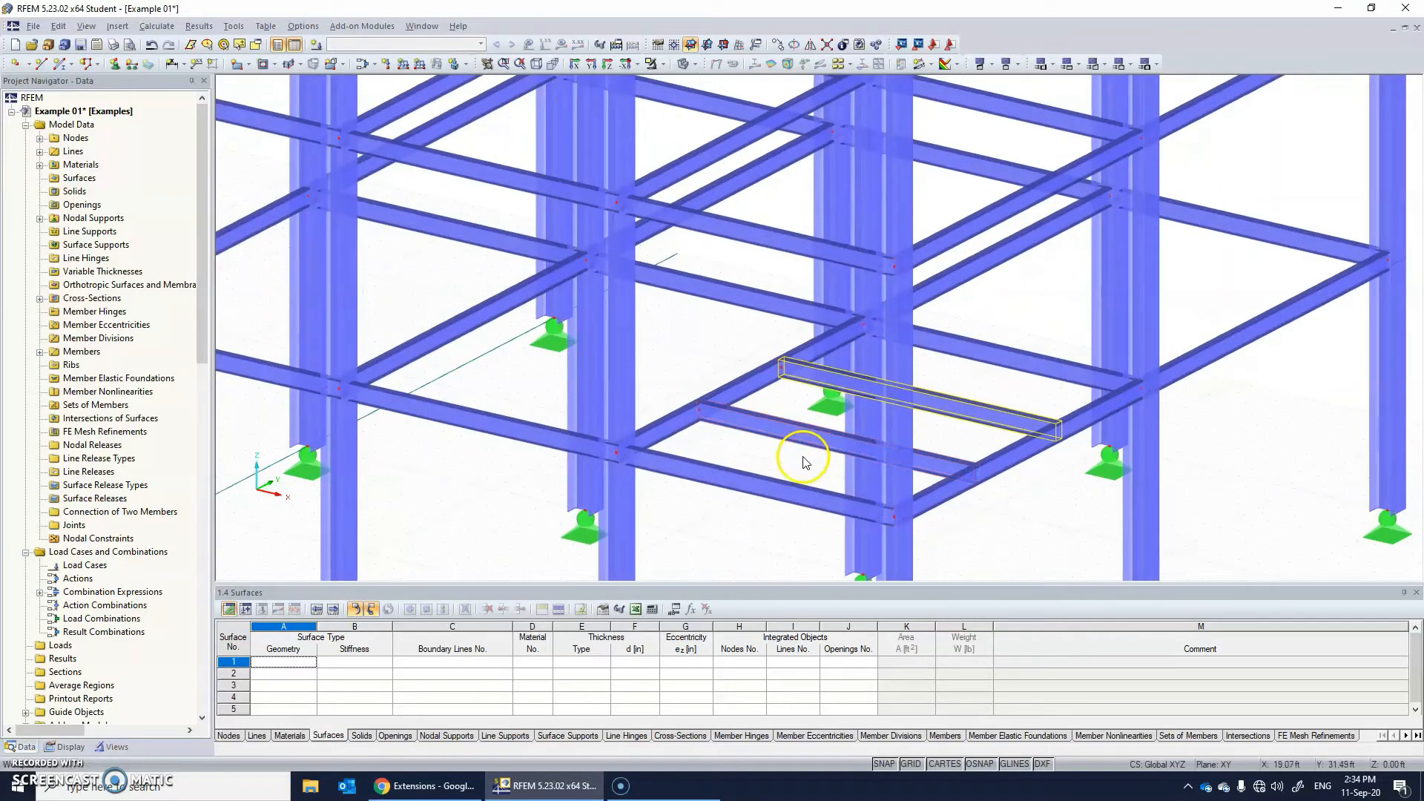
pyautogui.keyDown('ctrl'); pyautogui.click(809, 380); pyautogui.keyUp('ctrl')
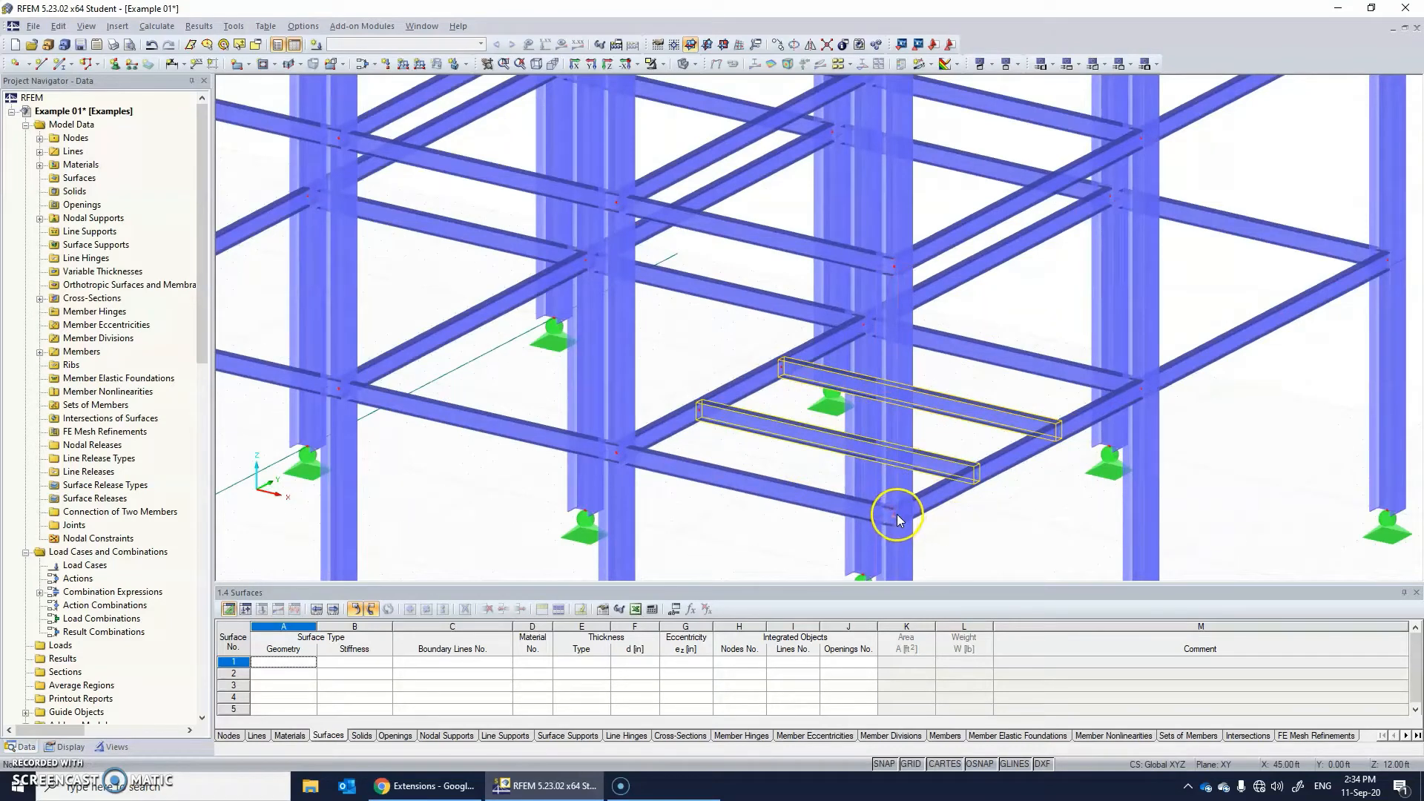
pyautogui.keyDown('ctrl'); pyautogui.moveTo(896, 517); pyautogui.dragTo(893, 266); pyautogui.keyUp('ctrl')
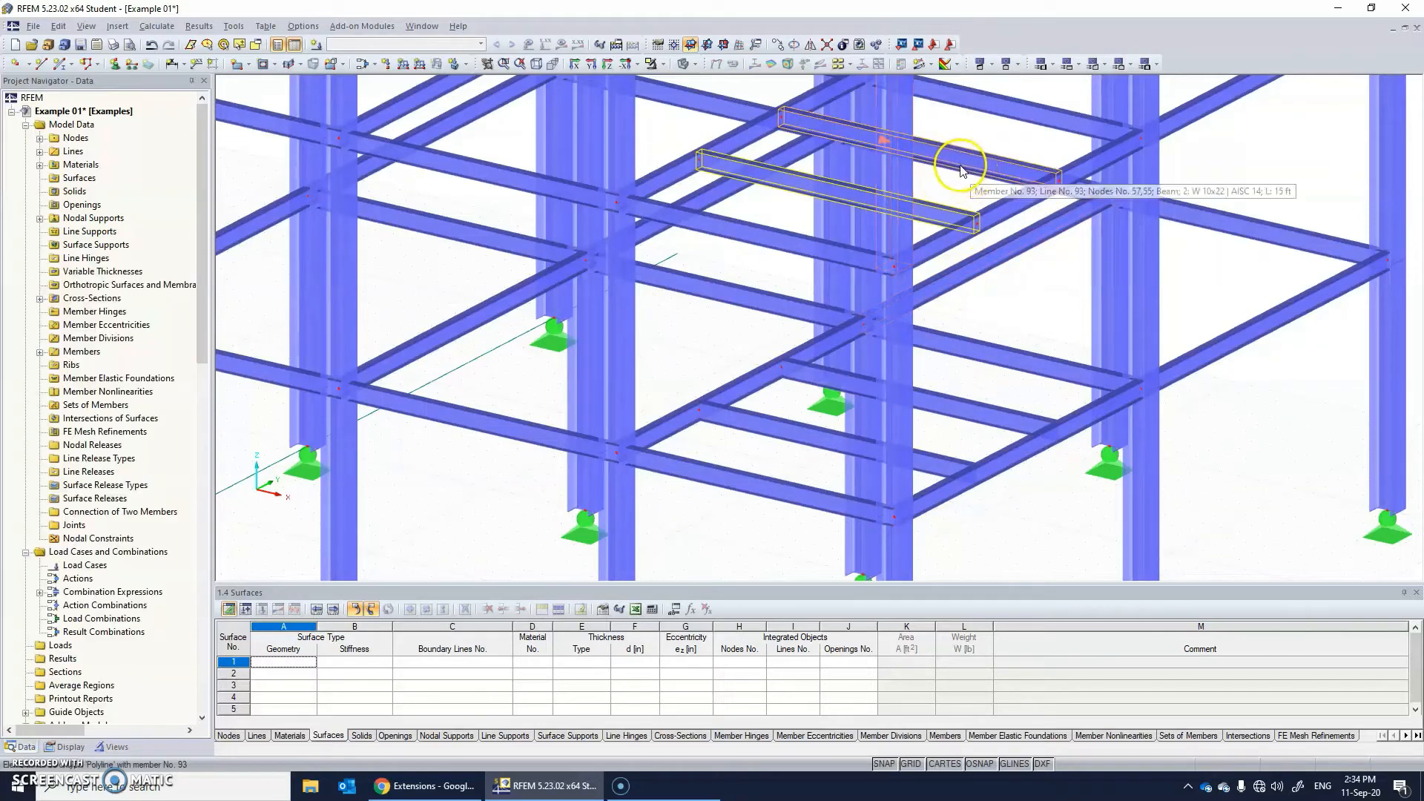
pyautogui.moveTo(964, 174); pyautogui.dragTo(971, 436, button='middle')
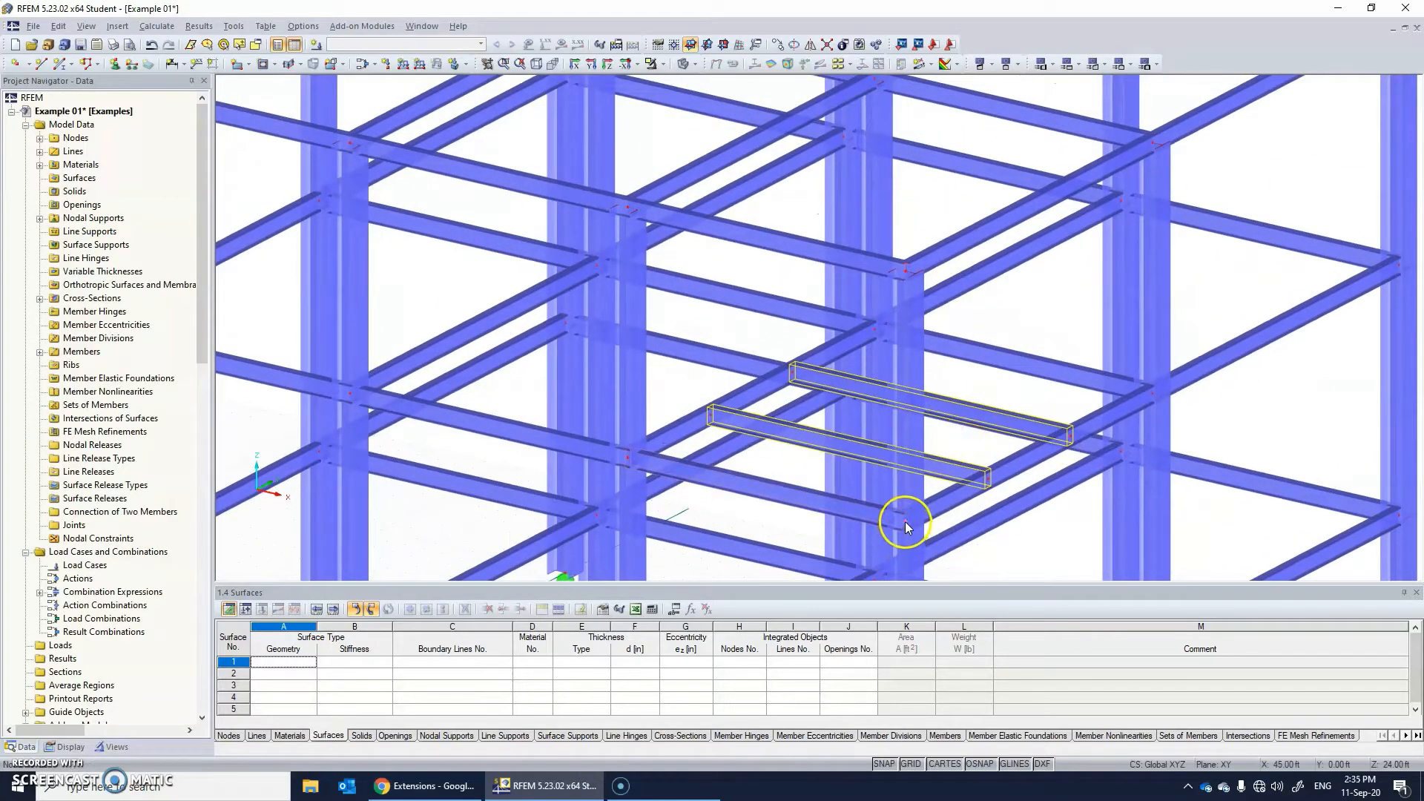
pyautogui.keyDown('ctrl'); pyautogui.moveTo(905, 522); pyautogui.dragTo(905, 273); pyautogui.keyUp('ctrl')
# Select the secondary beams on all three levels and copy them 20 ft in Y into the adjacent bay.
pyautogui.scroll(-5, 911, 279)
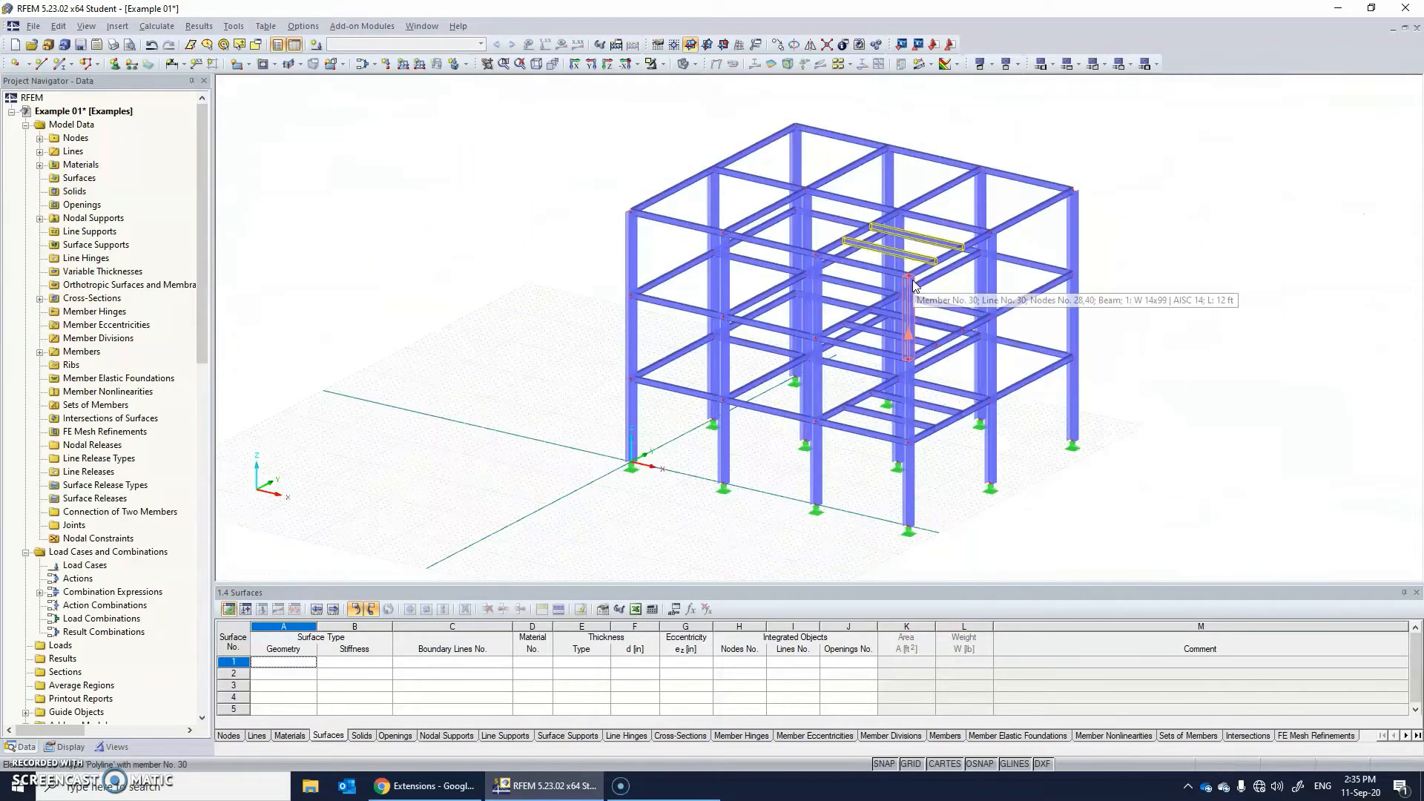
pyautogui.scroll(4, 929, 324)
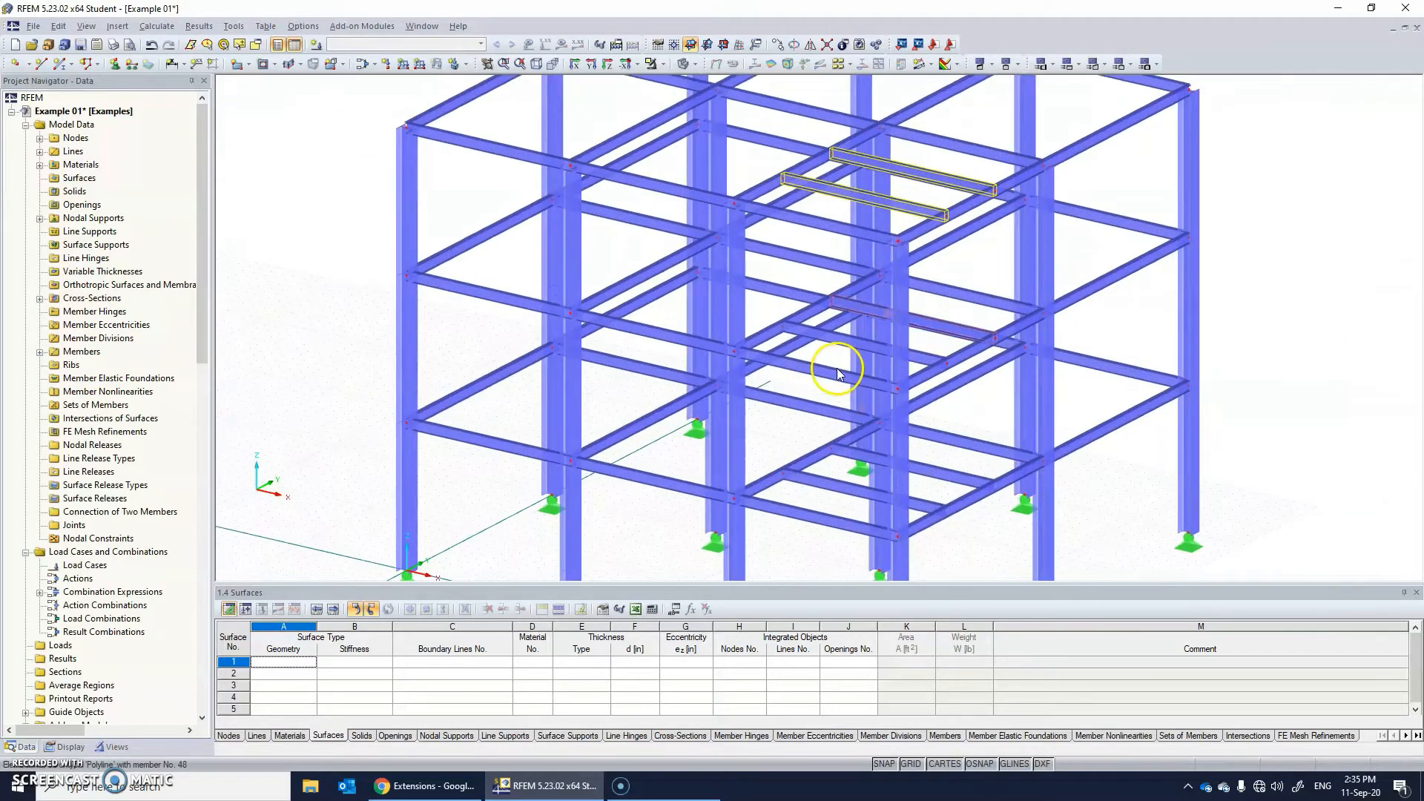
pyautogui.click(841, 344)
pyautogui.keyDown('ctrl'); pyautogui.click(852, 304); pyautogui.keyUp('ctrl')
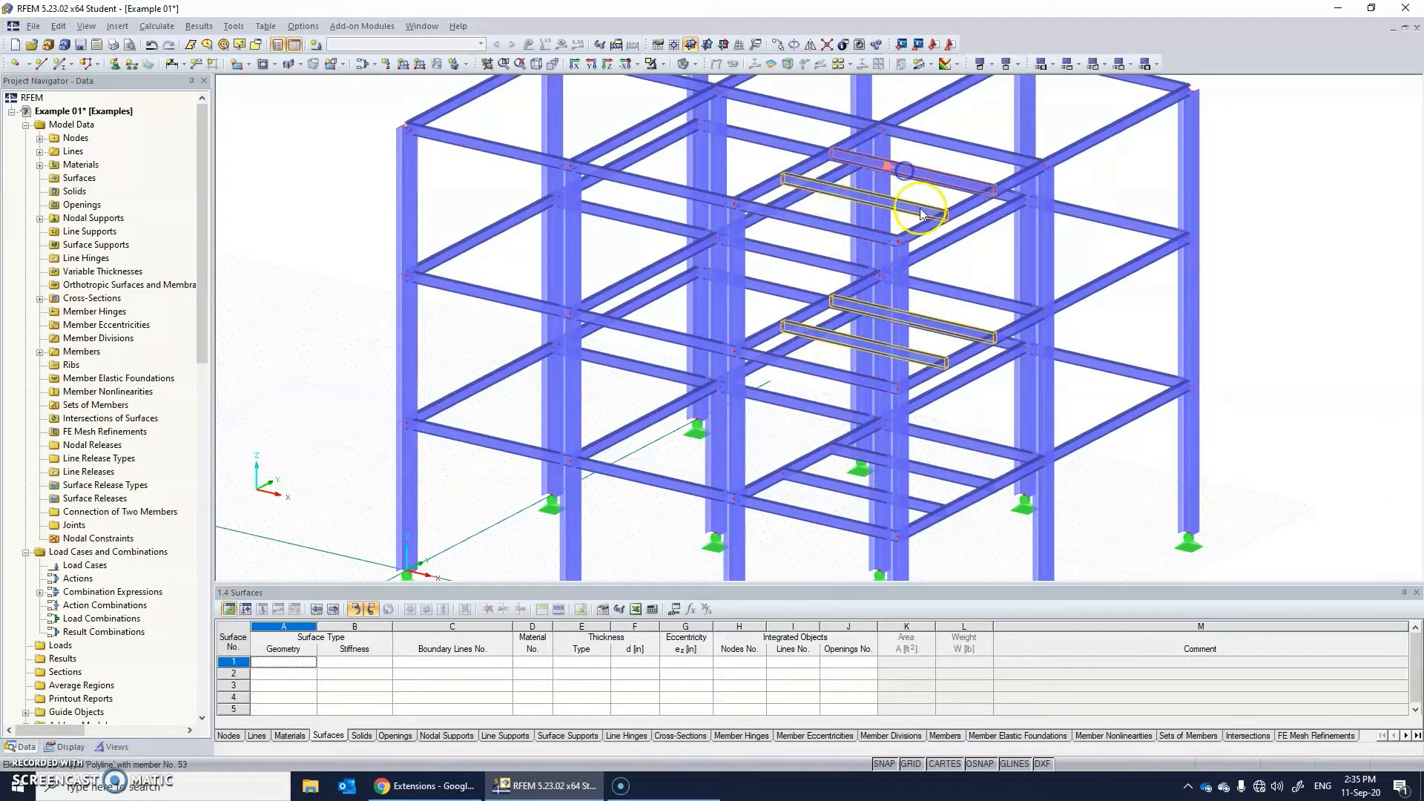
pyautogui.keyDown('ctrl'); pyautogui.click(944, 470); pyautogui.keyUp('ctrl')
pyautogui.keyDown('ctrl'); pyautogui.click(856, 490); pyautogui.keyUp('ctrl')
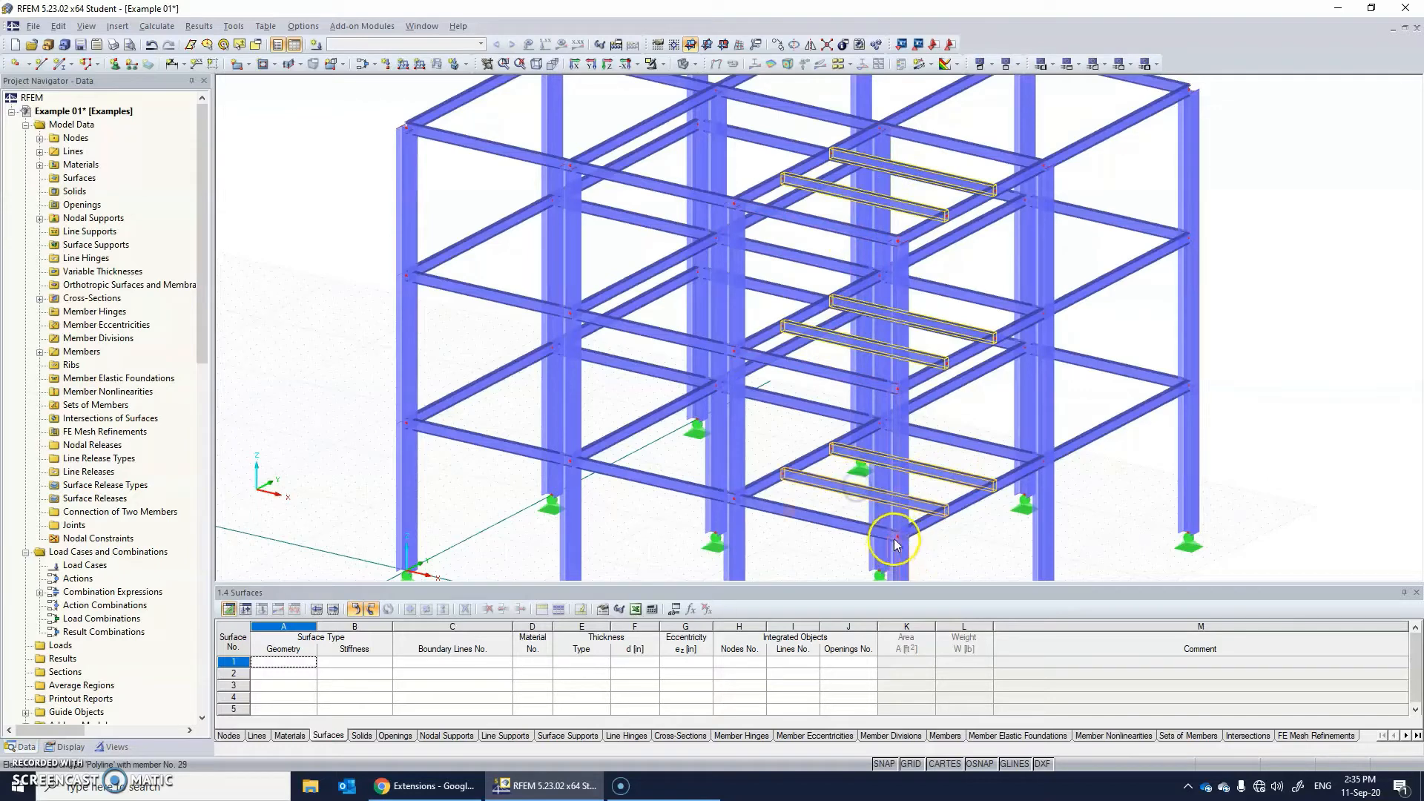
pyautogui.click(1040, 461)
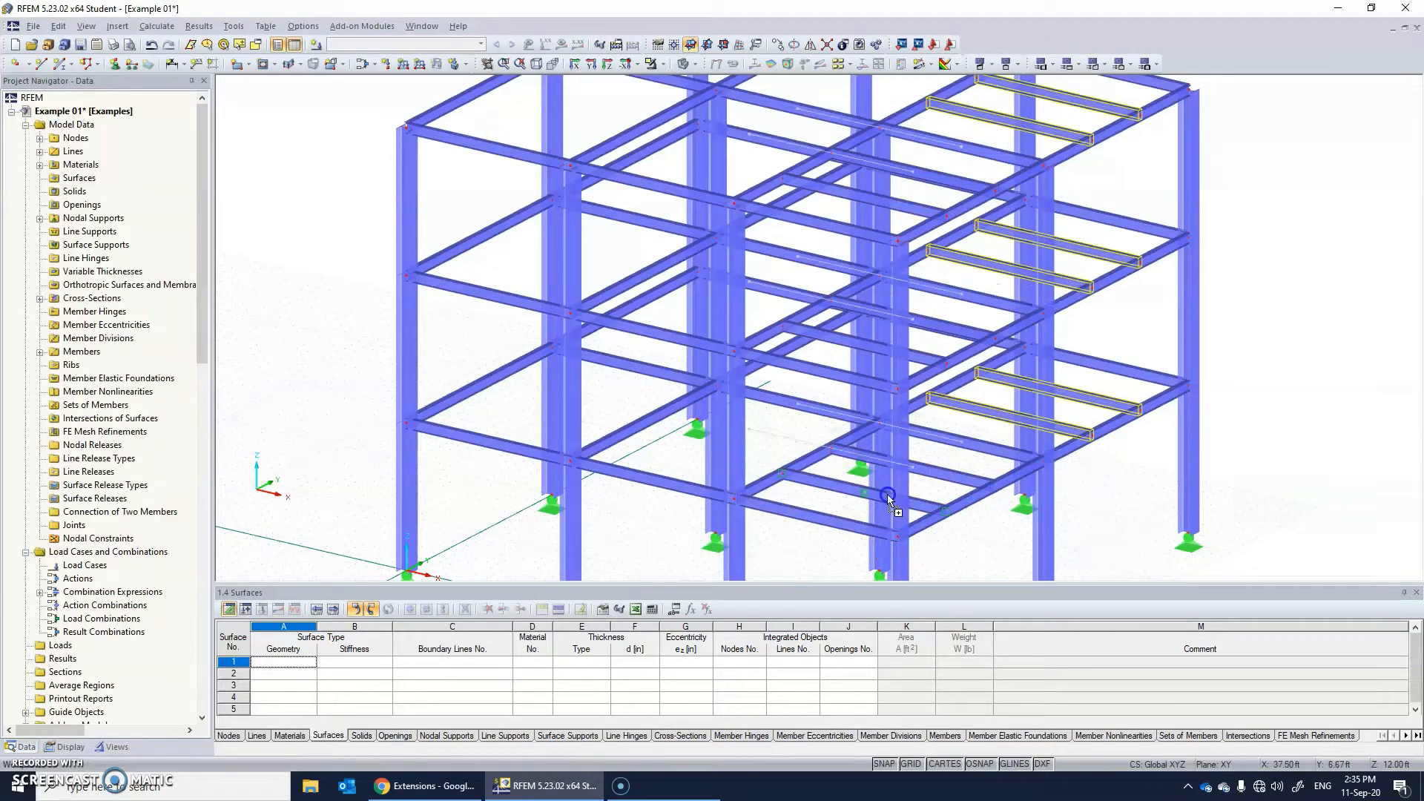
# Copy the secondary beams on all levels into the other two X bays of the first Y row and the matching bays of the second row.
pyautogui.click(733, 499)
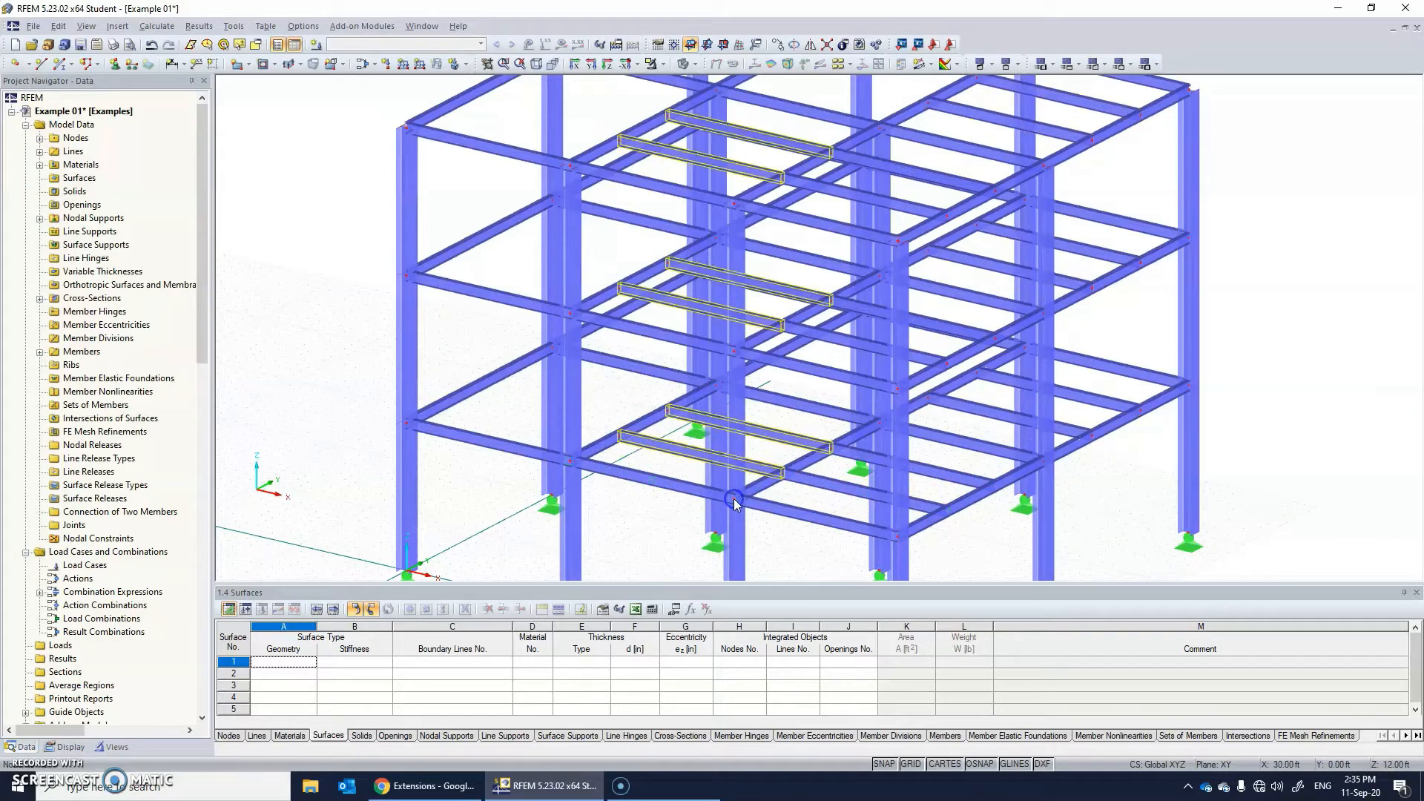
pyautogui.click(571, 460)
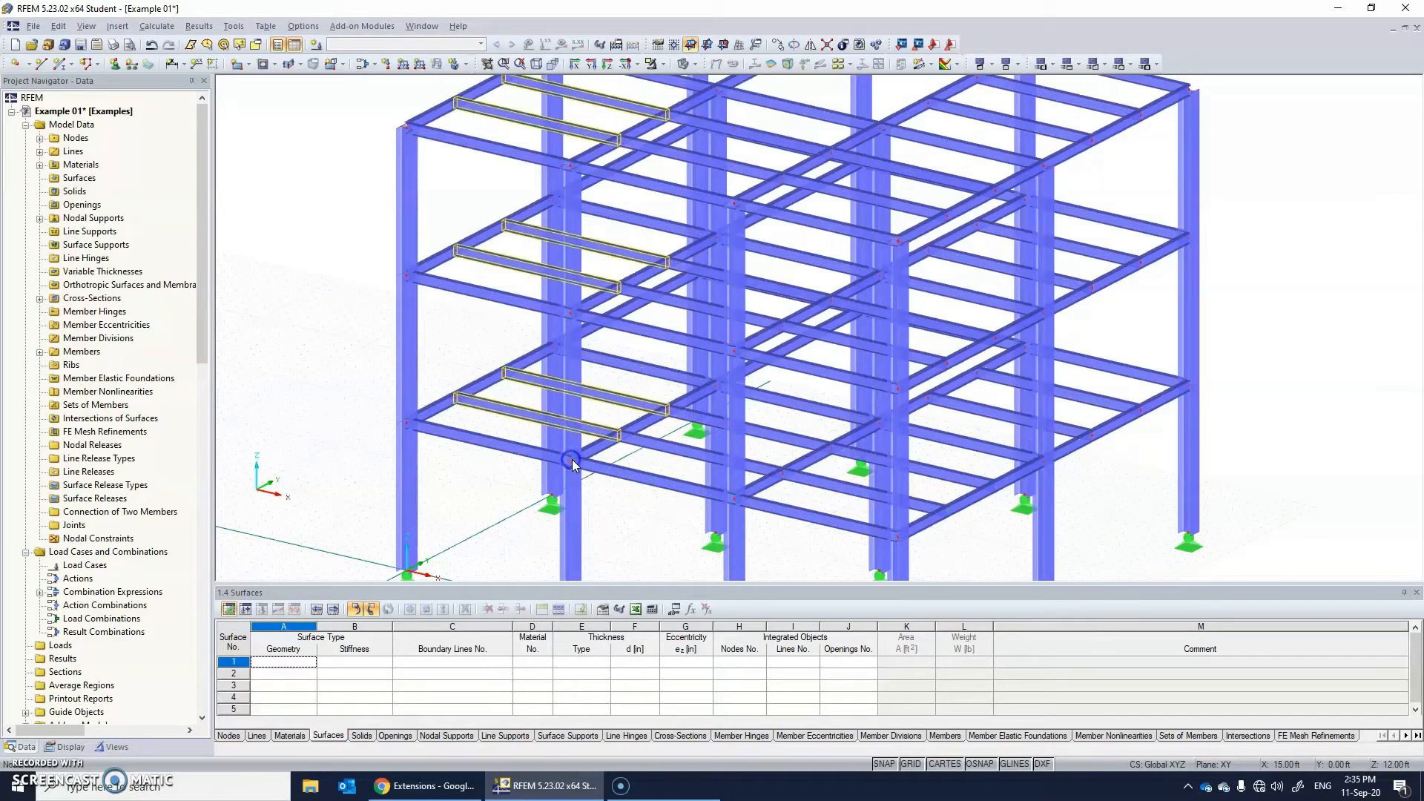
pyautogui.keyDown('ctrl'); pyautogui.moveTo(872, 495); pyautogui.dragTo(389, 386, button='middle'); pyautogui.keyUp('ctrl')
pyautogui.keyDown('ctrl'); pyautogui.moveTo(519, 385); pyautogui.dragTo(1075, 375, button='middle'); pyautogui.keyUp('ctrl')
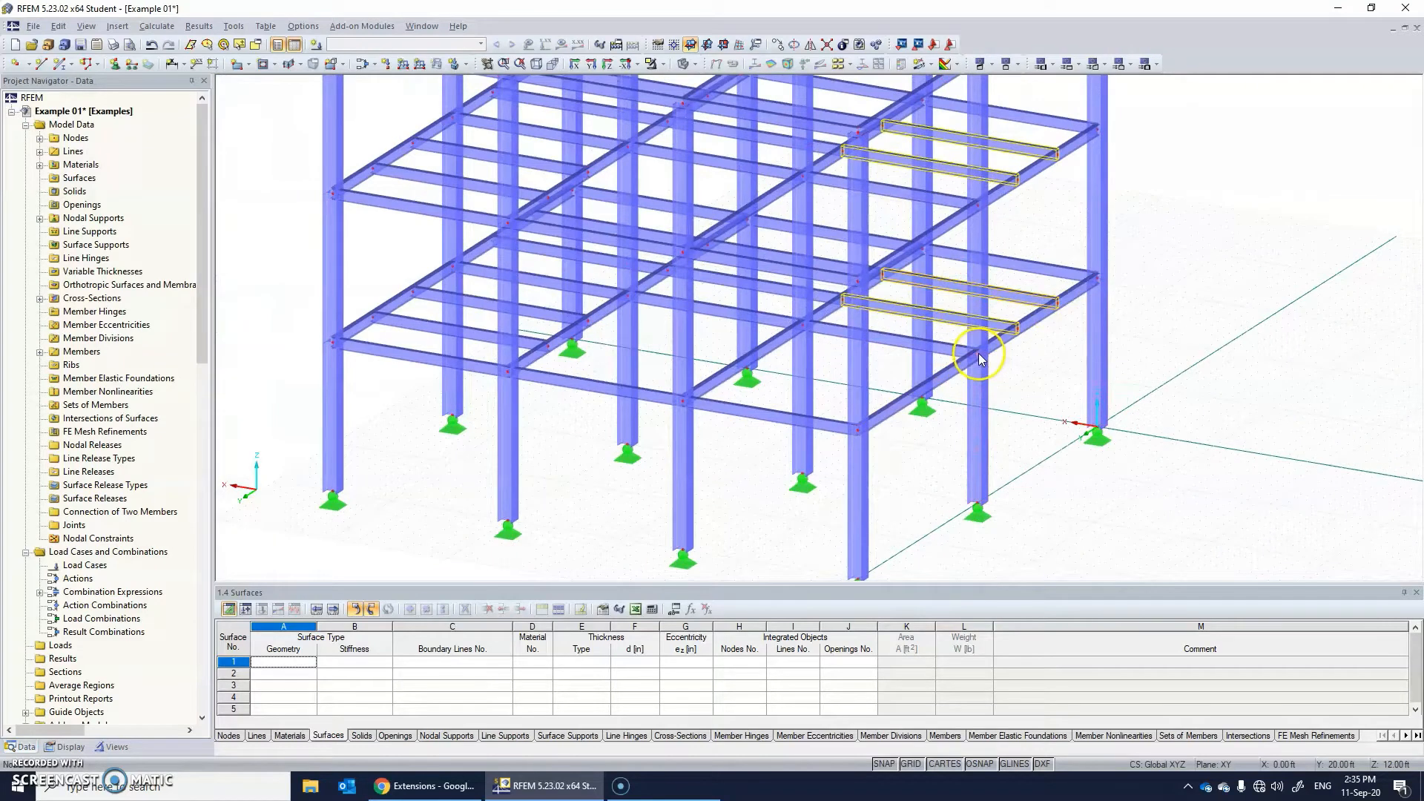
pyautogui.click(858, 436)
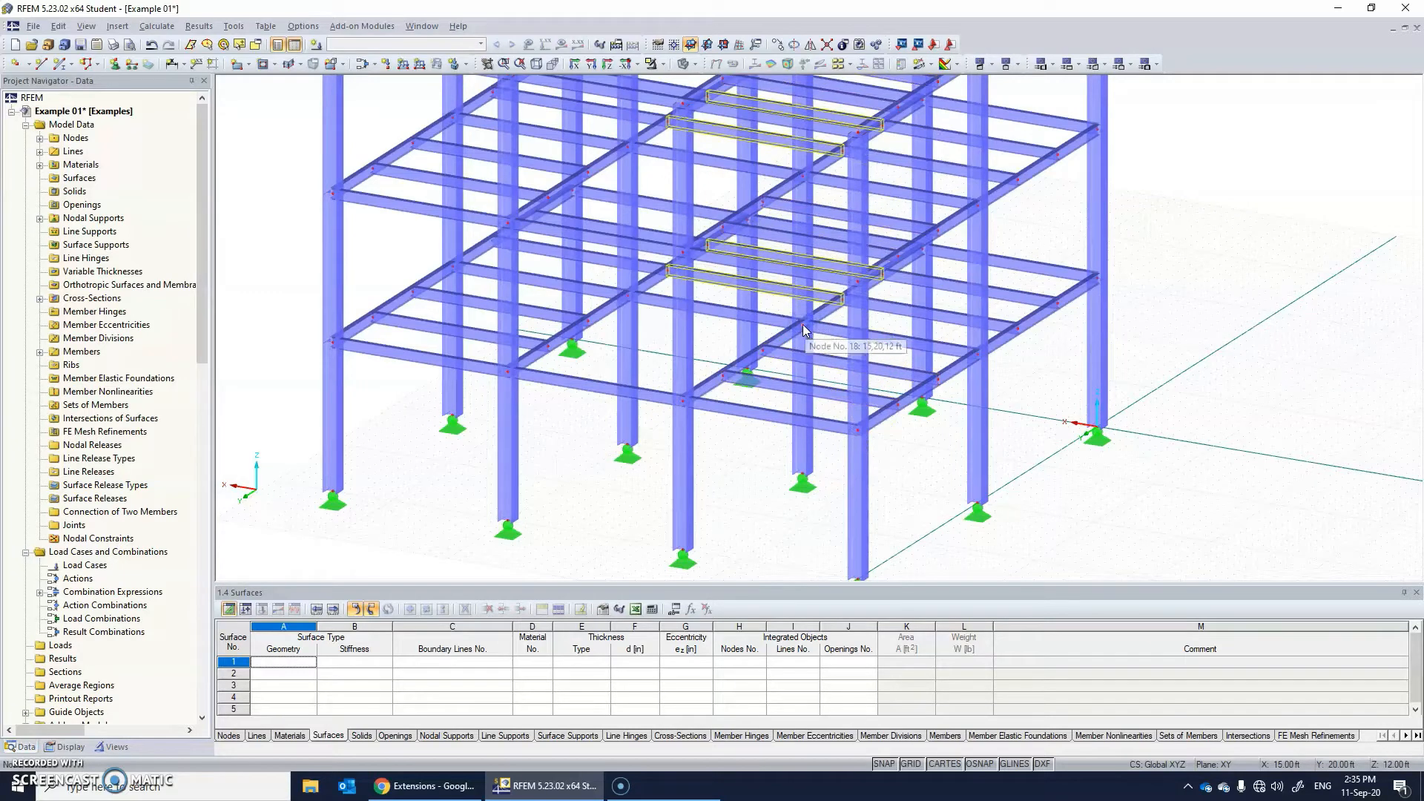
pyautogui.keyDown('ctrl'); pyautogui.moveTo(684, 399); pyautogui.dragTo(683, 399); pyautogui.keyUp('ctrl')
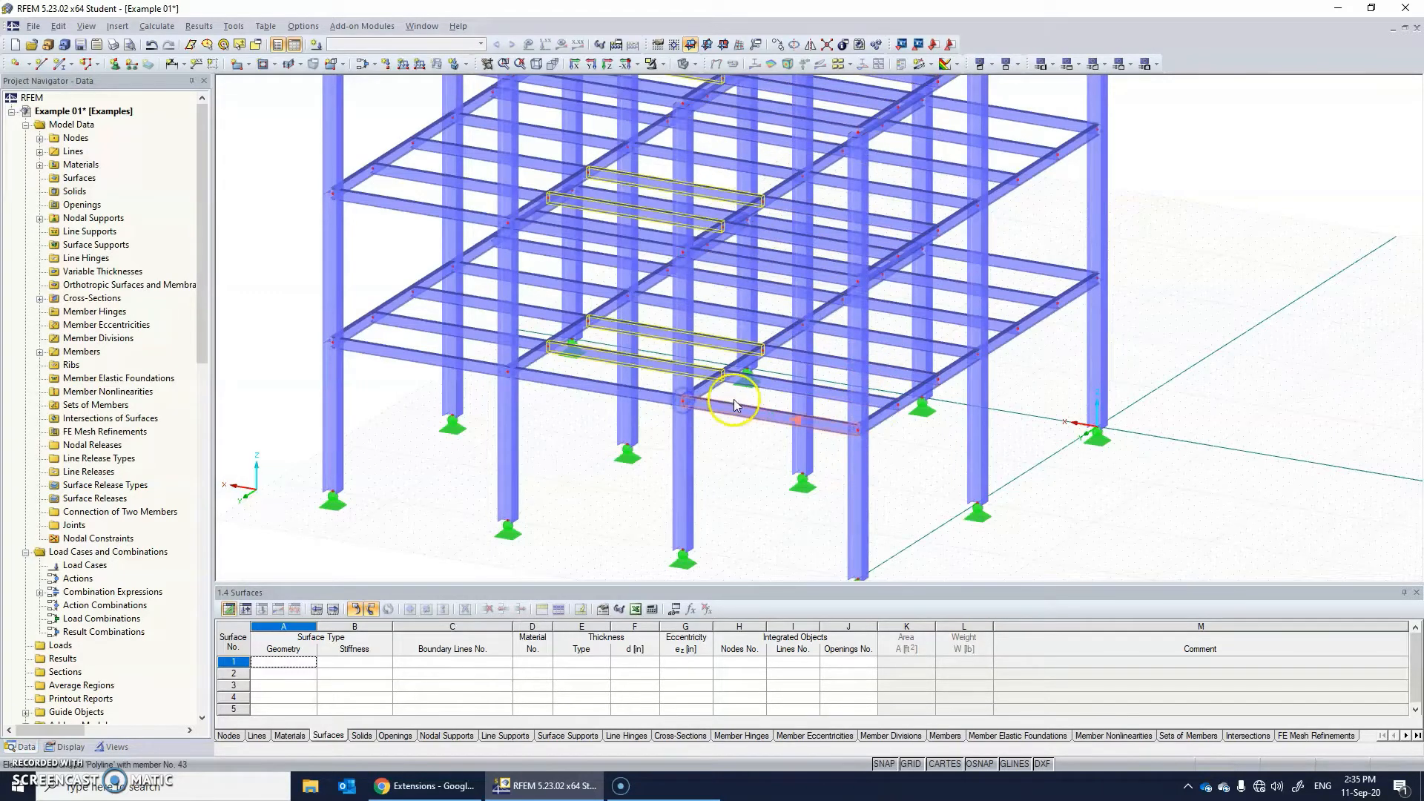
pyautogui.click(1121, 437)
# Examine the frame with secondary beams in every bay and level from several sides.
pyautogui.scroll(6, 827, 433)
pyautogui.scroll(-9, 829, 430)
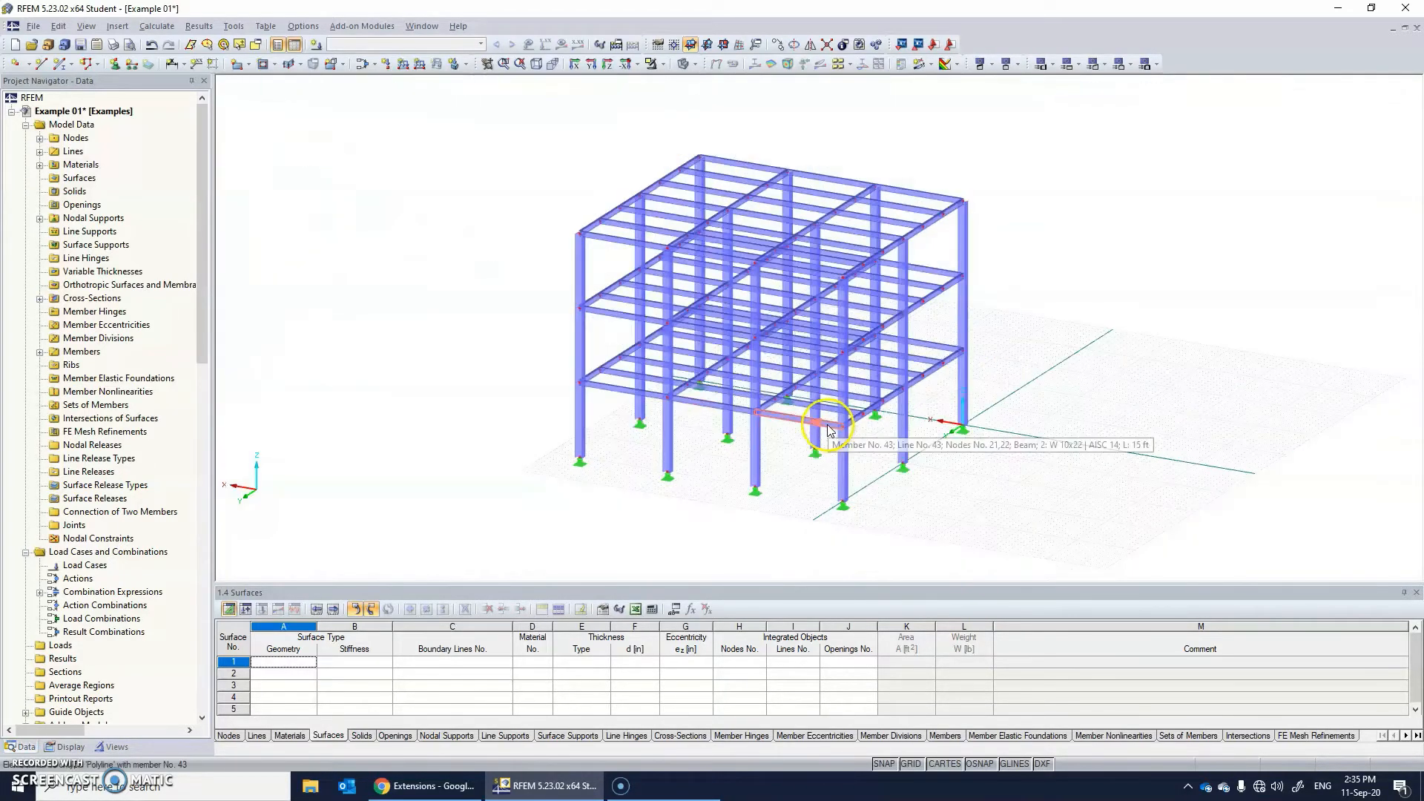
pyautogui.keyDown('ctrl'); pyautogui.moveTo(728, 415); pyautogui.dragTo(709, 178, button='middle'); pyautogui.keyUp('ctrl')
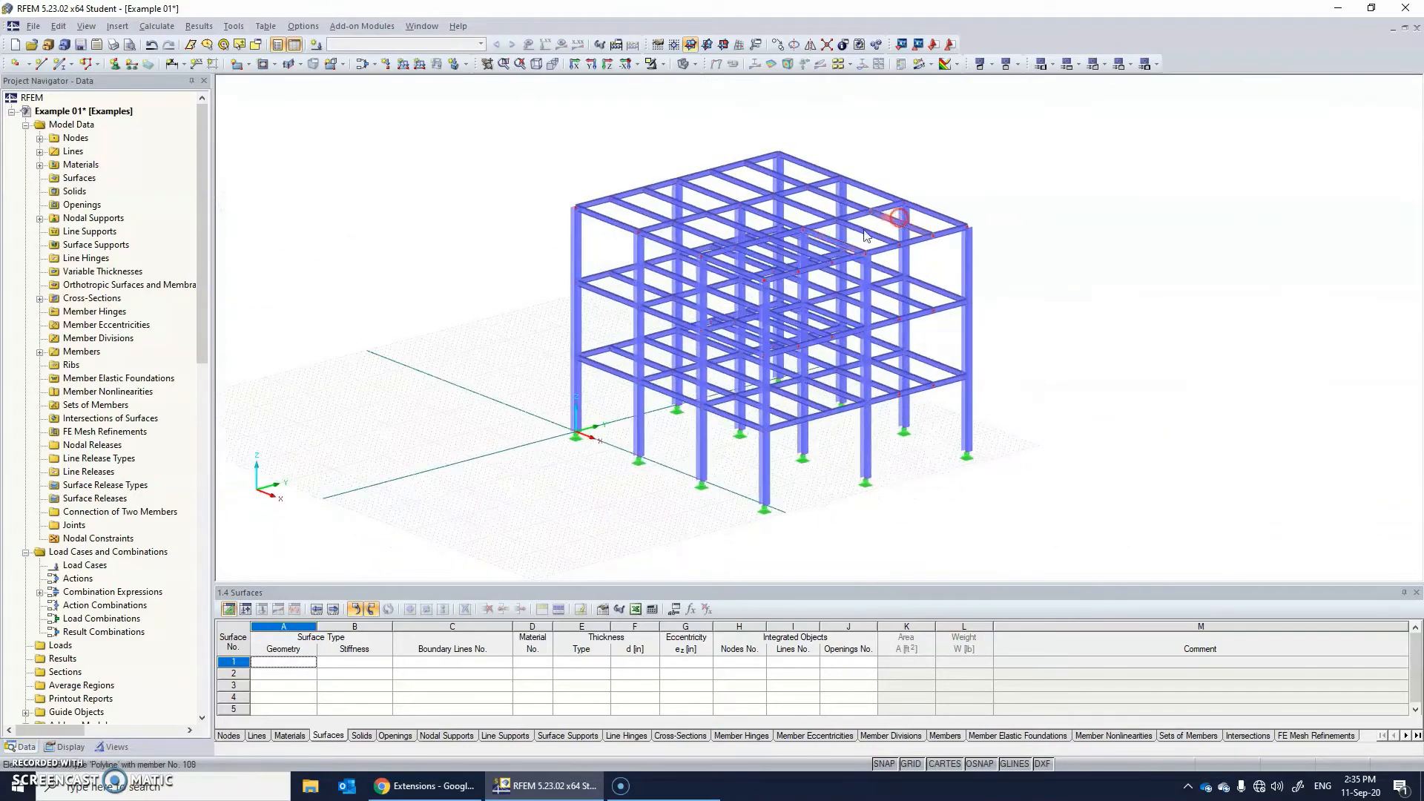
pyautogui.scroll(4, 649, 226)
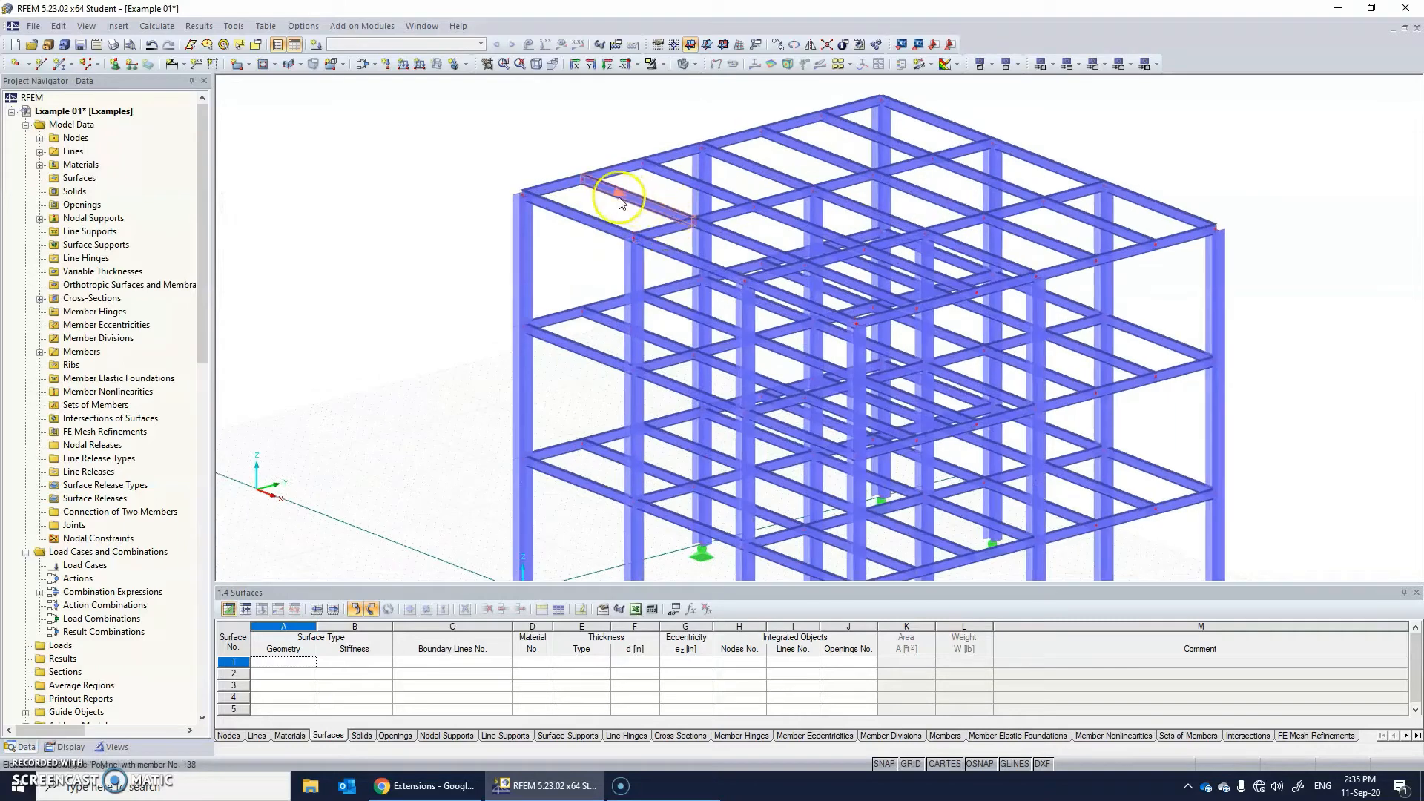
pyautogui.keyDown('ctrl'); pyautogui.moveTo(593, 296); pyautogui.dragTo(967, 255, button='middle'); pyautogui.keyUp('ctrl')
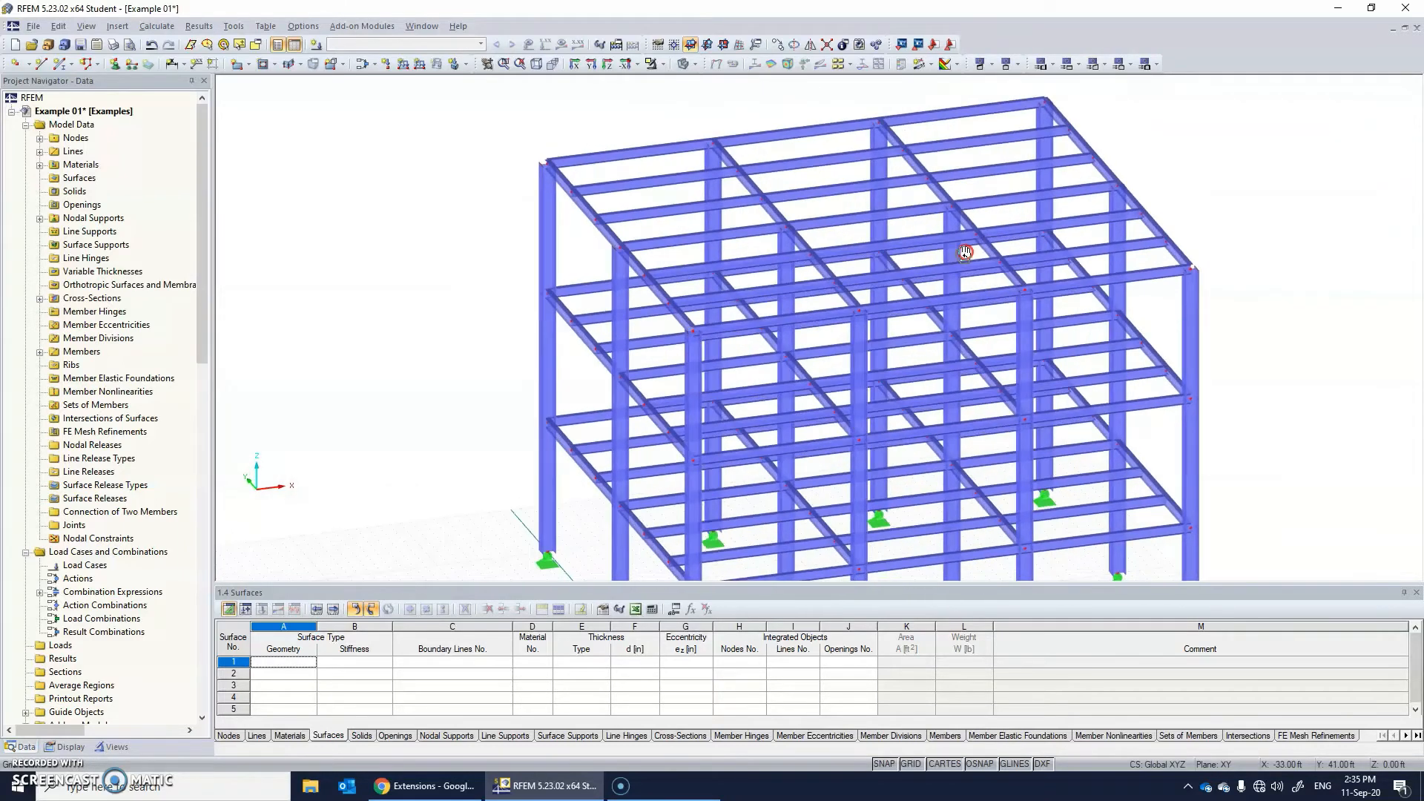
pyautogui.keyDown('ctrl'); pyautogui.moveTo(710, 338); pyautogui.dragTo(561, 338, button='middle'); pyautogui.keyUp('ctrl')
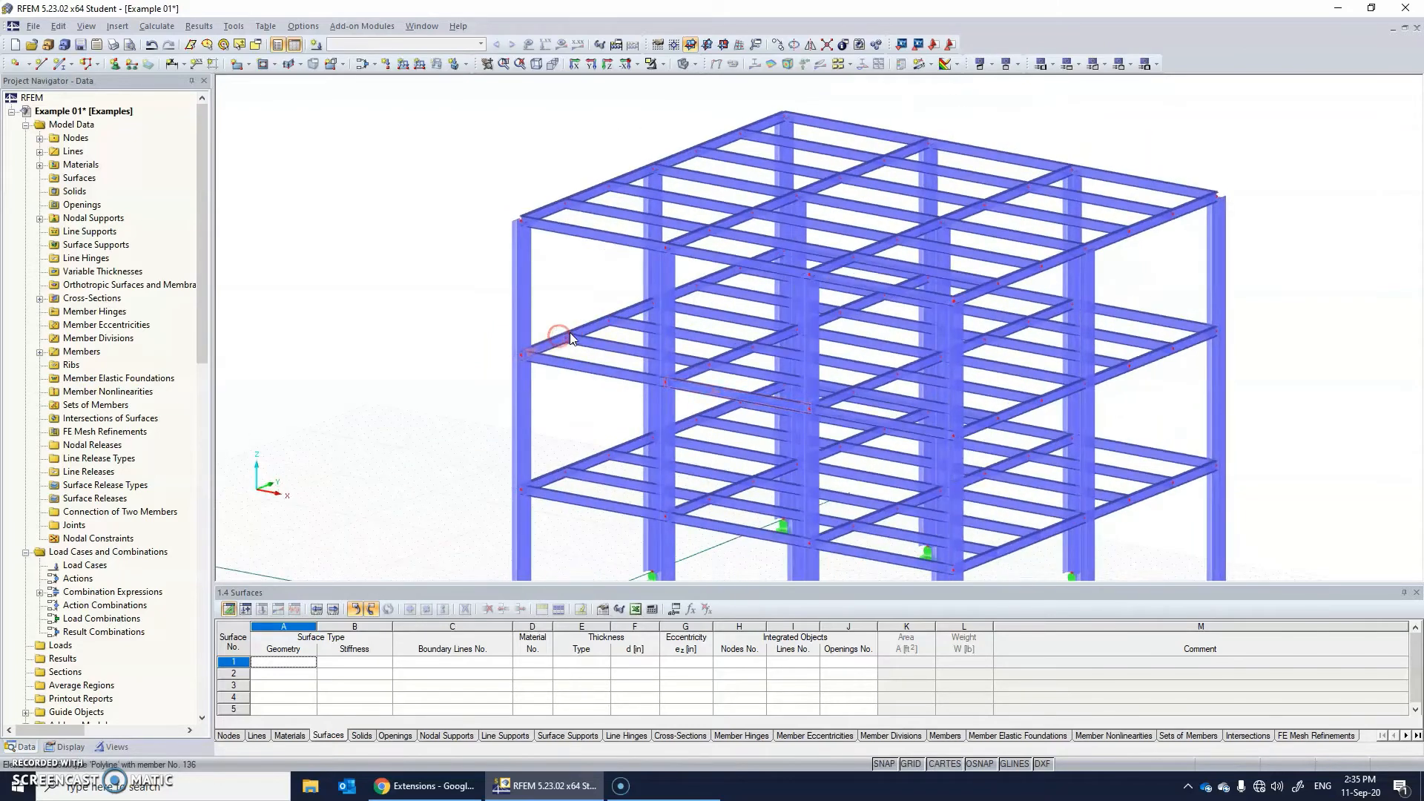
# Assign rigid nodal supports to the base nodes of all columns.
pyautogui.keyDown('ctrl'); pyautogui.moveTo(836, 375); pyautogui.dragTo(884, 384, button='middle'); pyautogui.keyUp('ctrl')
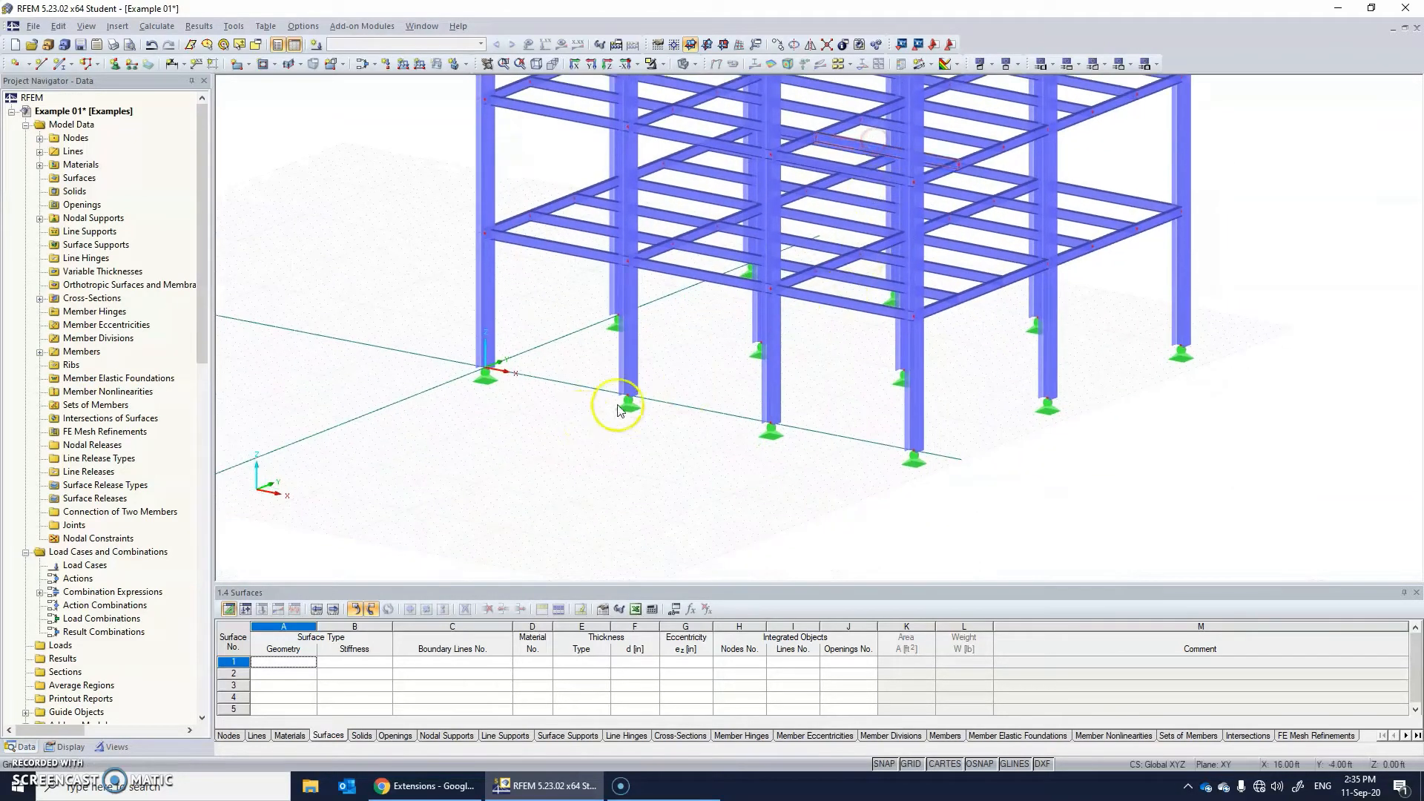
pyautogui.keyDown('ctrl'); pyautogui.moveTo(623, 404); pyautogui.dragTo(671, 332, button='middle'); pyautogui.keyUp('ctrl')
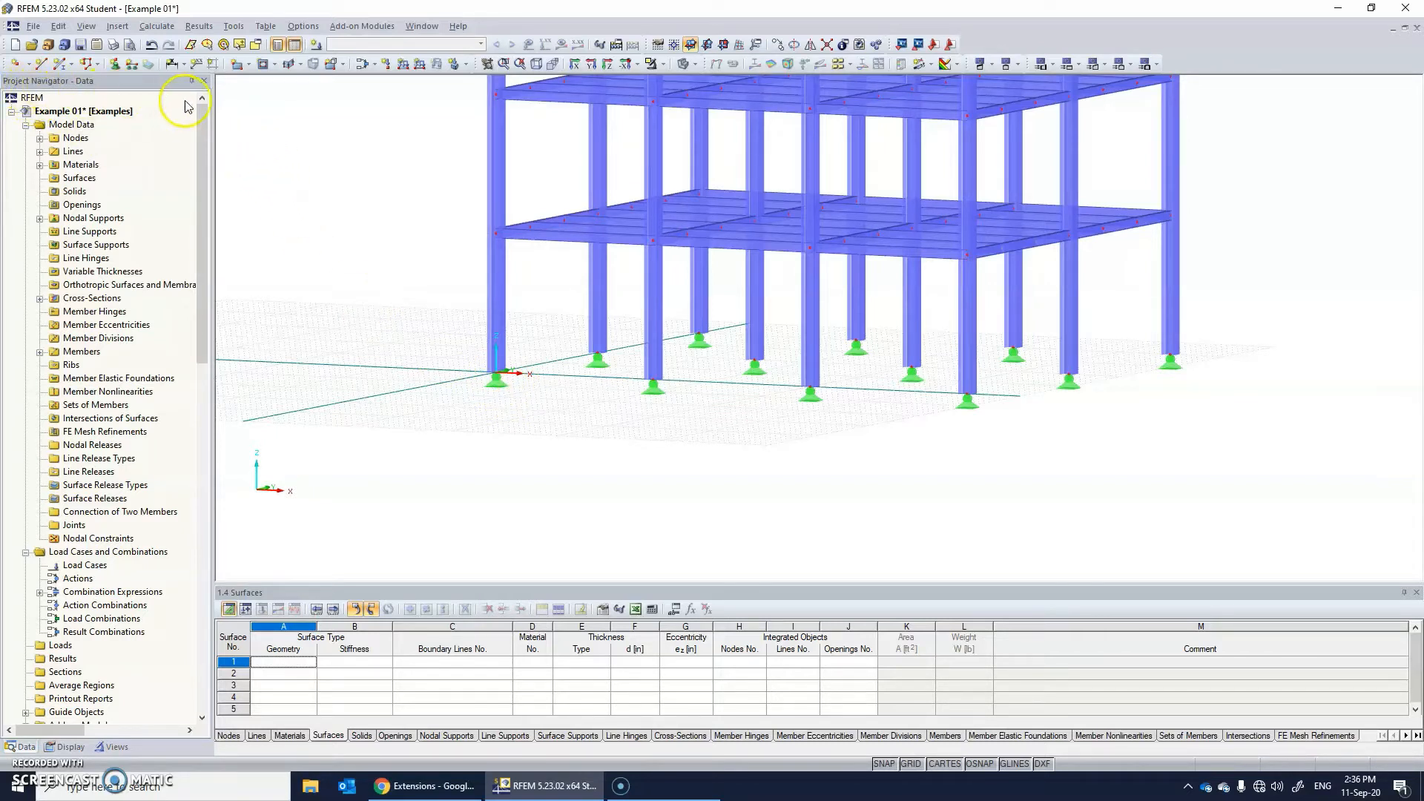
pyautogui.click(113, 65)
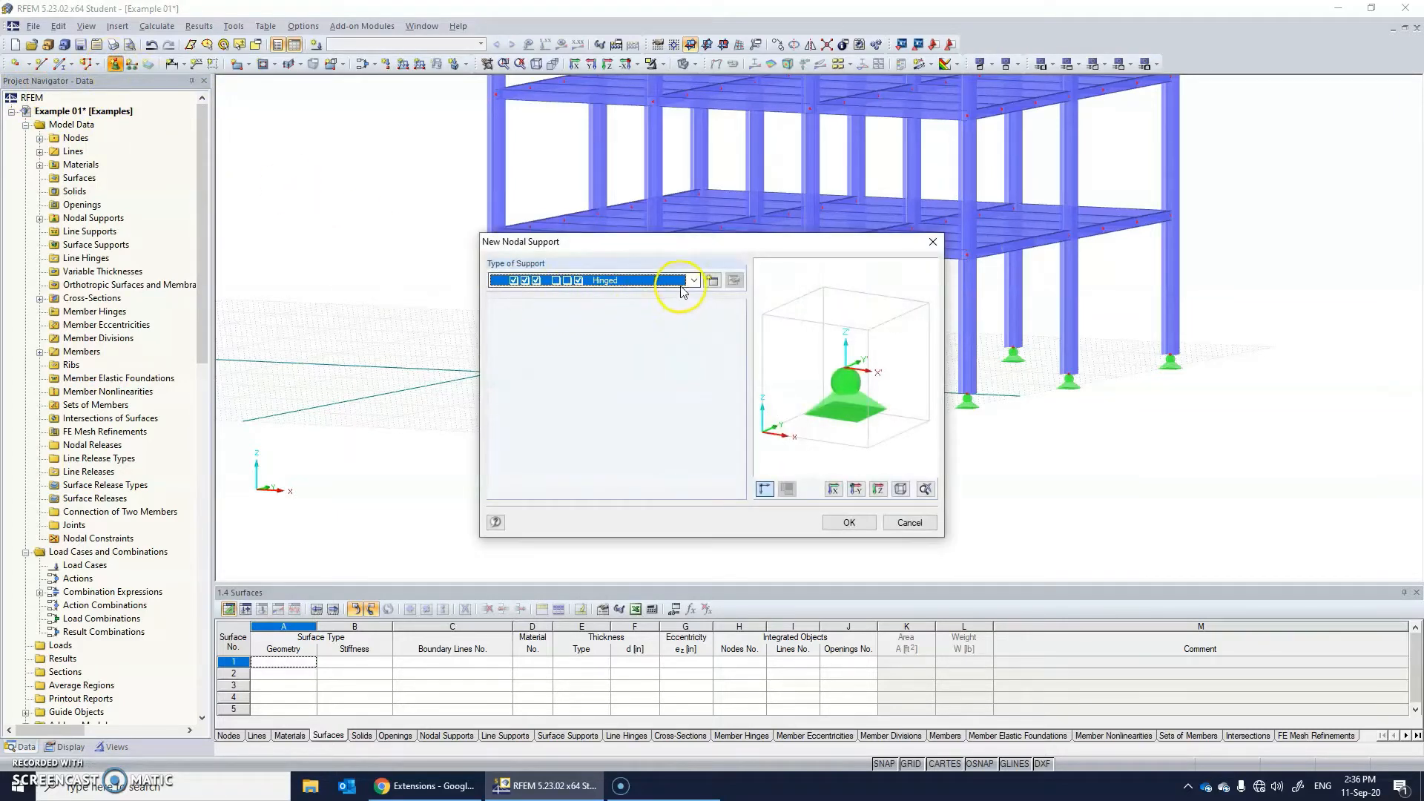
pyautogui.click(685, 286)
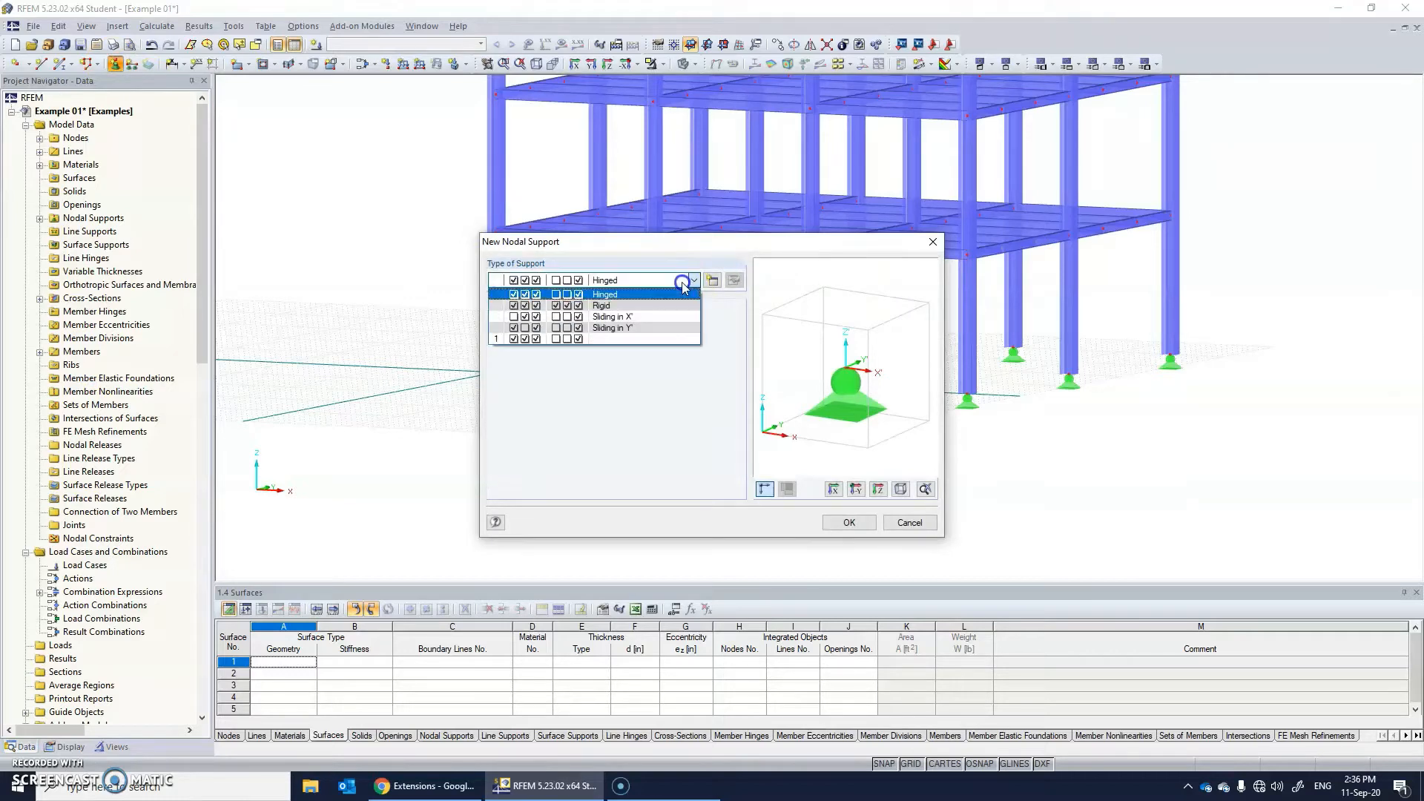
pyautogui.click(650, 305)
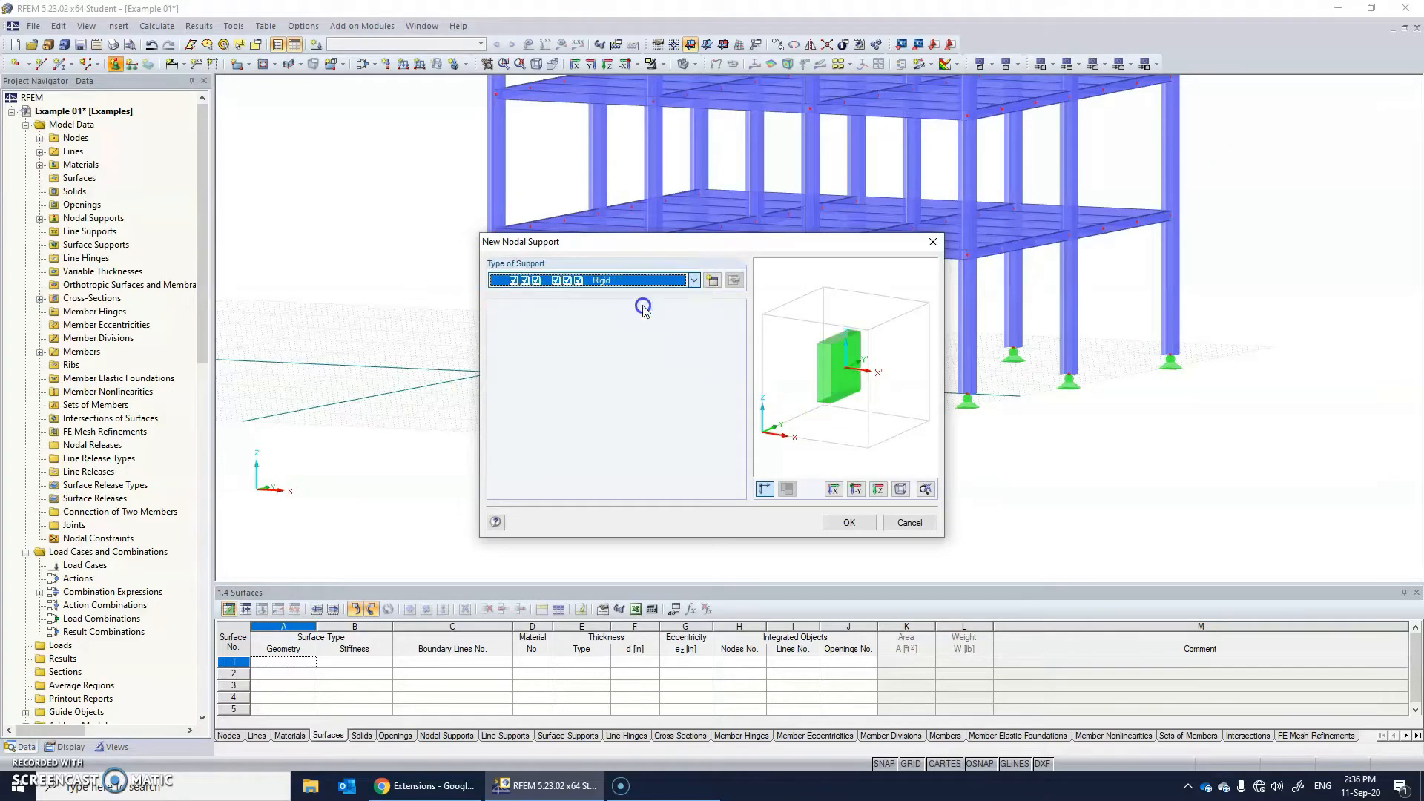
pyautogui.click(853, 523)
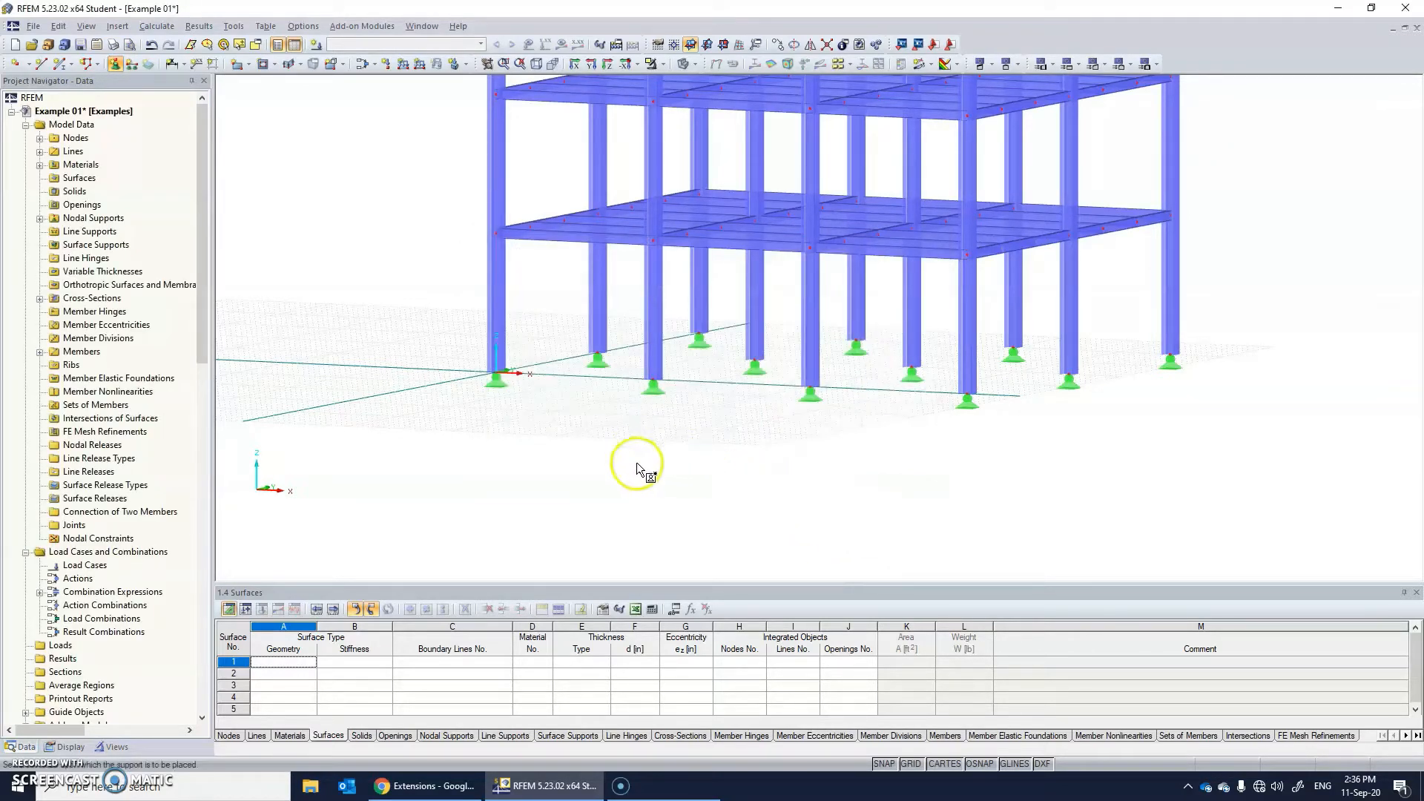
pyautogui.keyDown('ctrl'); pyautogui.moveTo(698, 474); pyautogui.dragTo(919, 449, button='middle'); pyautogui.keyUp('ctrl')
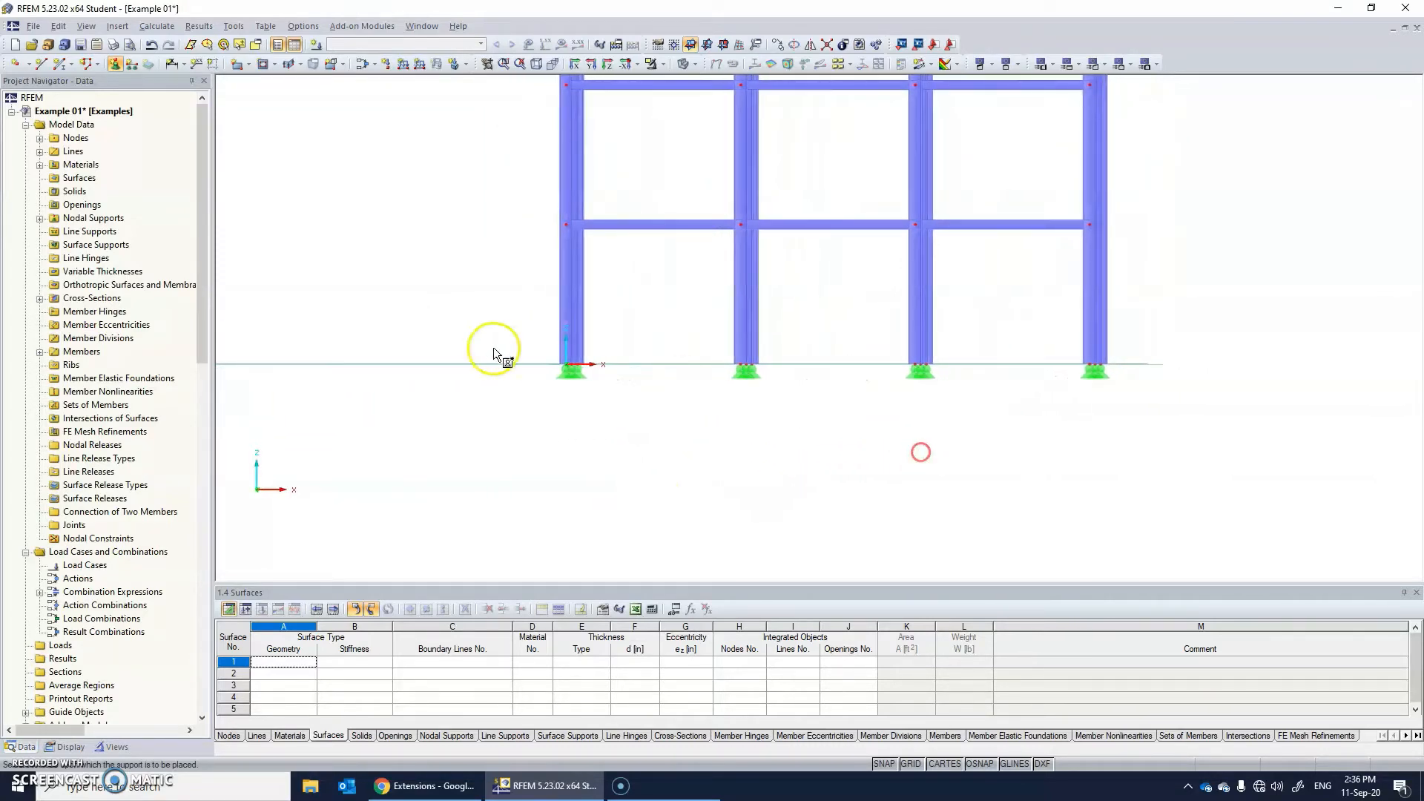
pyautogui.moveTo(491, 346); pyautogui.dragTo(1095, 438)
# Increase the display size of the nodal support symbols at the column bases and examine them.
pyautogui.keyDown('ctrl'); pyautogui.moveTo(897, 466); pyautogui.dragTo(660, 549, button='middle'); pyautogui.keyUp('ctrl')
pyautogui.scroll(3, 1050, 412)
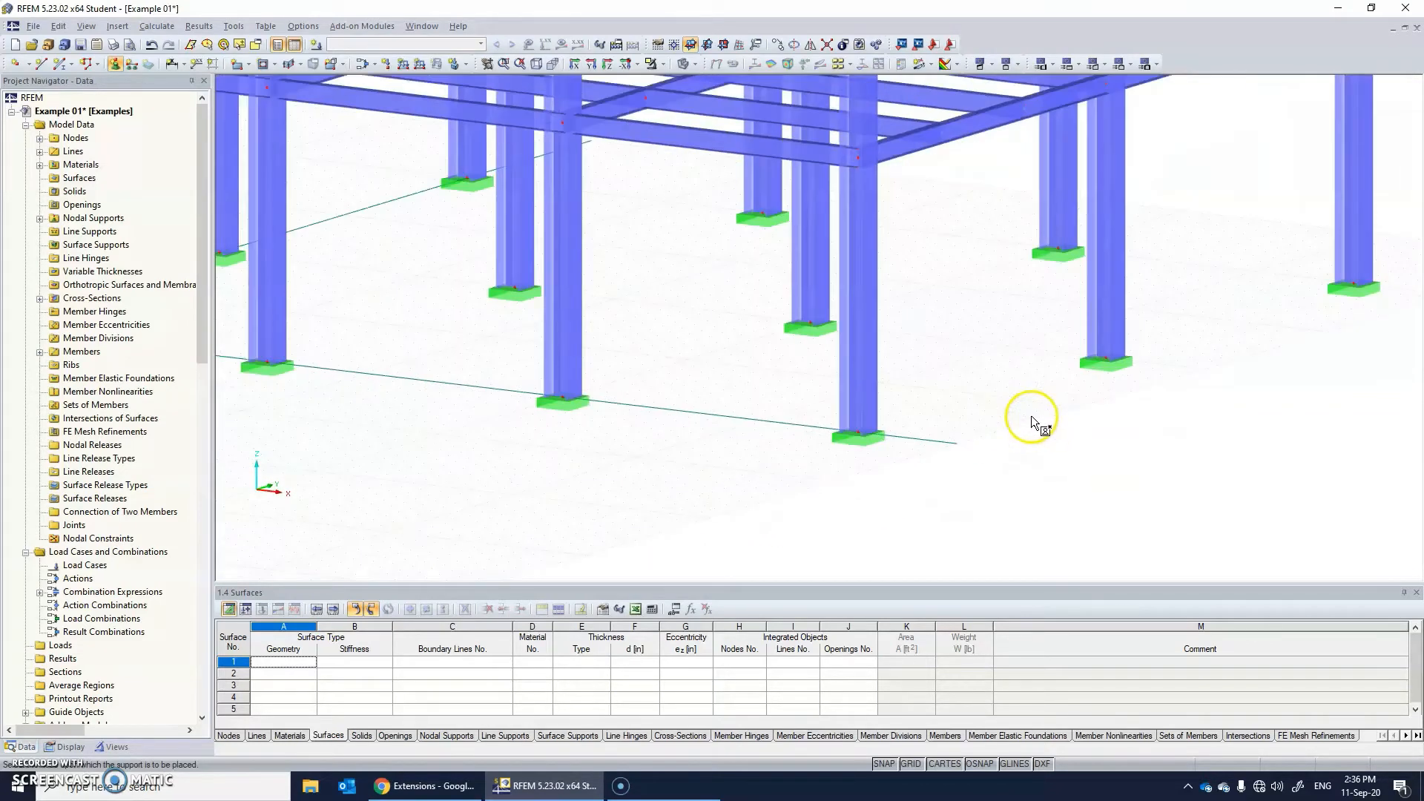
pyautogui.rightClick(865, 442)
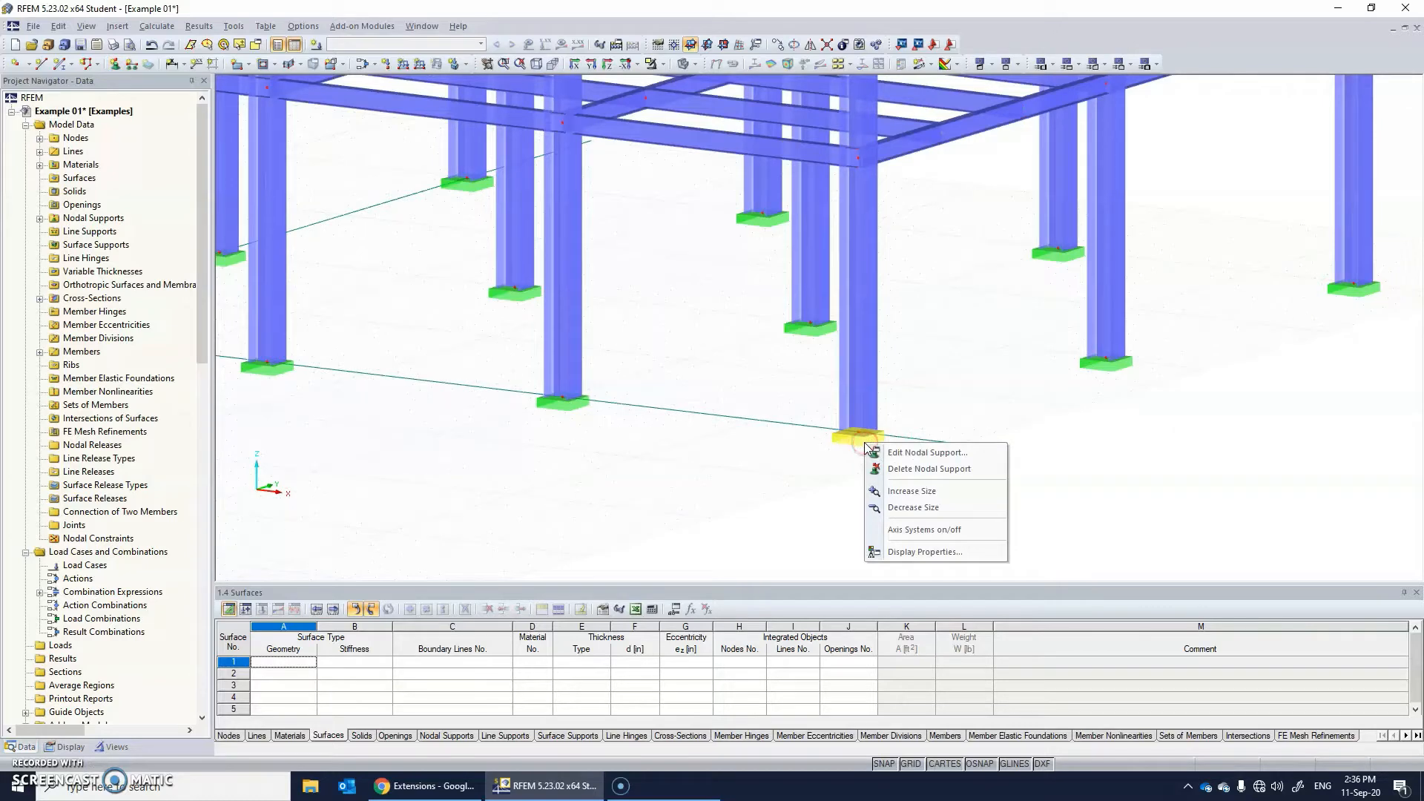
pyautogui.click(893, 492)
pyautogui.keyDown('ctrl'); pyautogui.moveTo(881, 432); pyautogui.dragTo(682, 520, button='middle'); pyautogui.keyUp('ctrl')
pyautogui.click(1007, 490)
pyautogui.scroll(5, 896, 482)
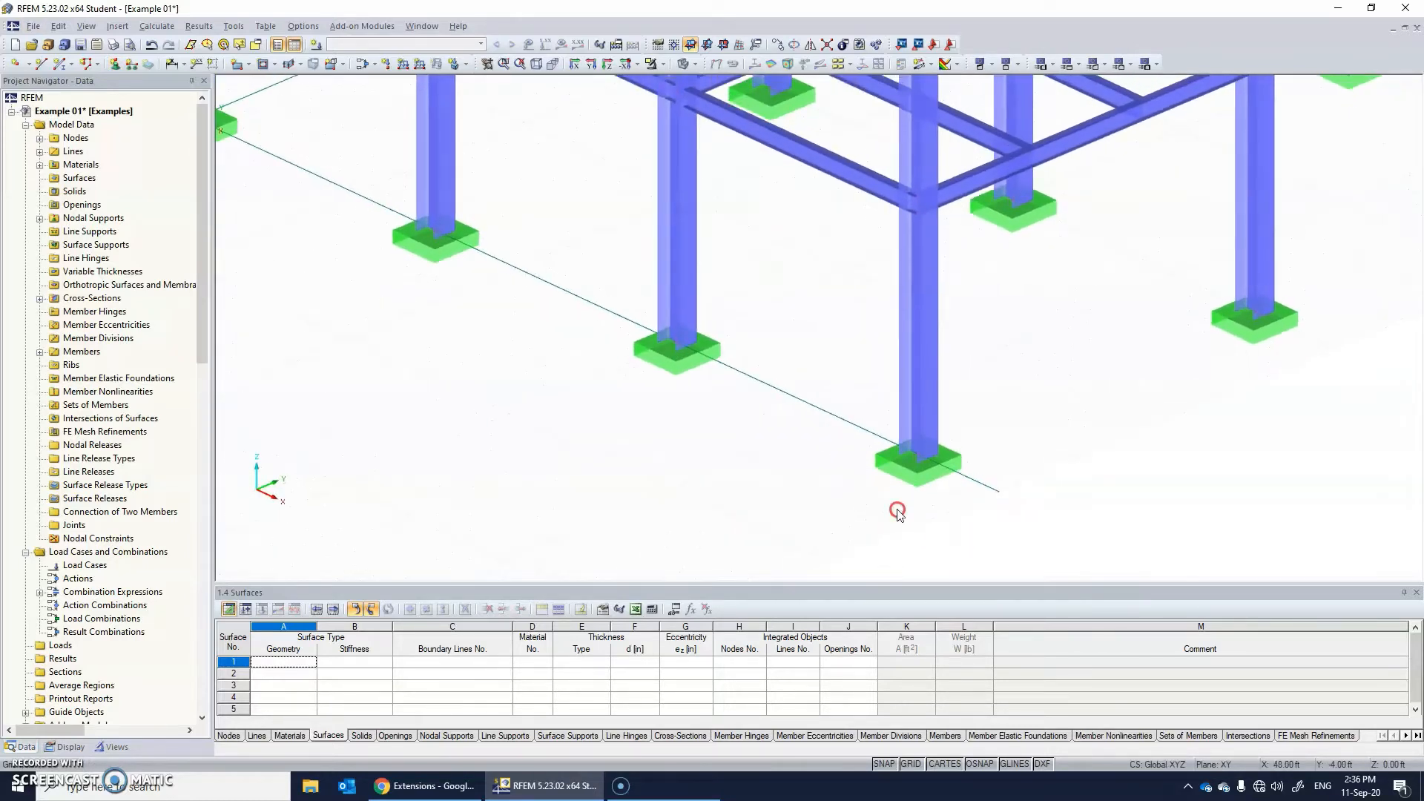
pyautogui.scroll(-5, 898, 470)
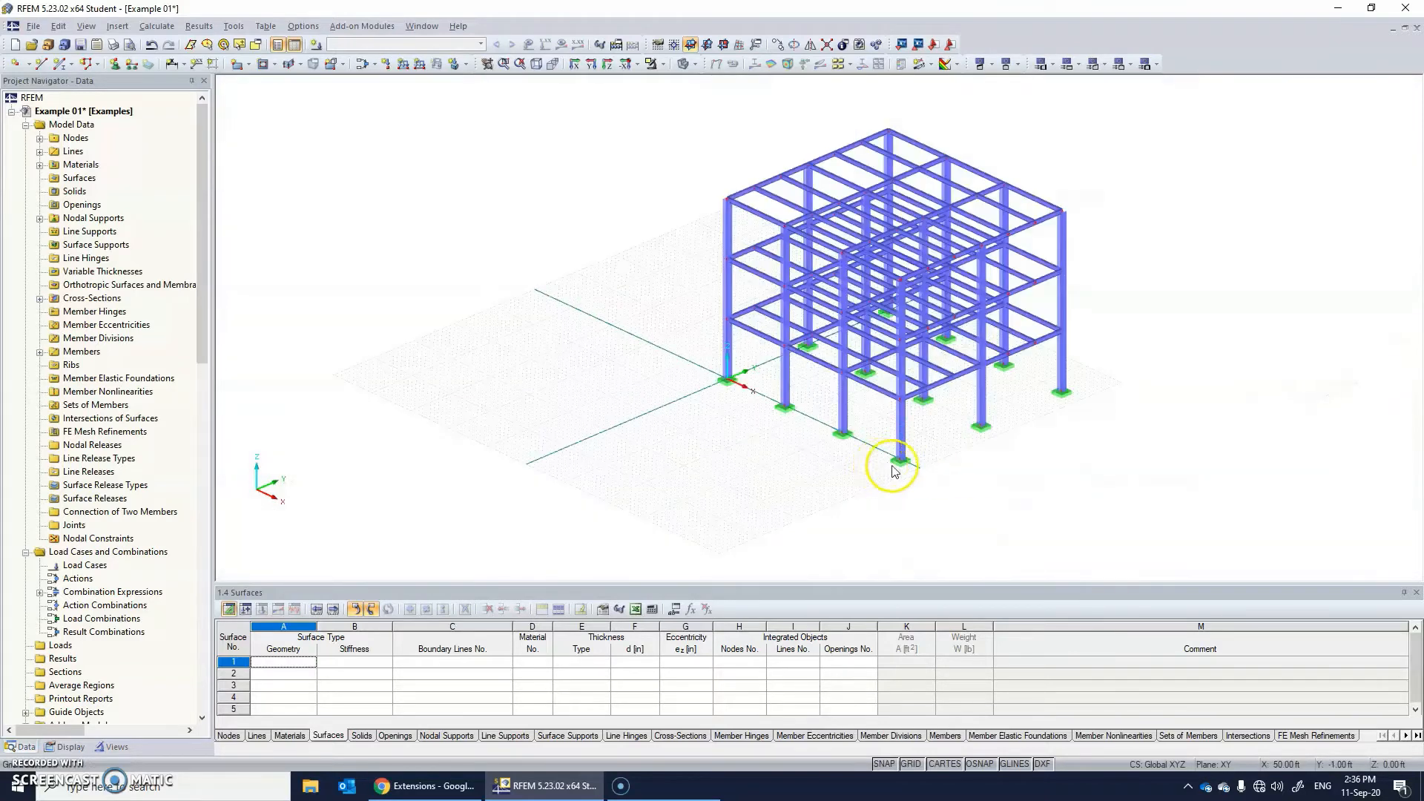
pyautogui.keyDown('ctrl'); pyautogui.moveTo(898, 469); pyautogui.dragTo(943, 420, button='middle'); pyautogui.keyUp('ctrl')
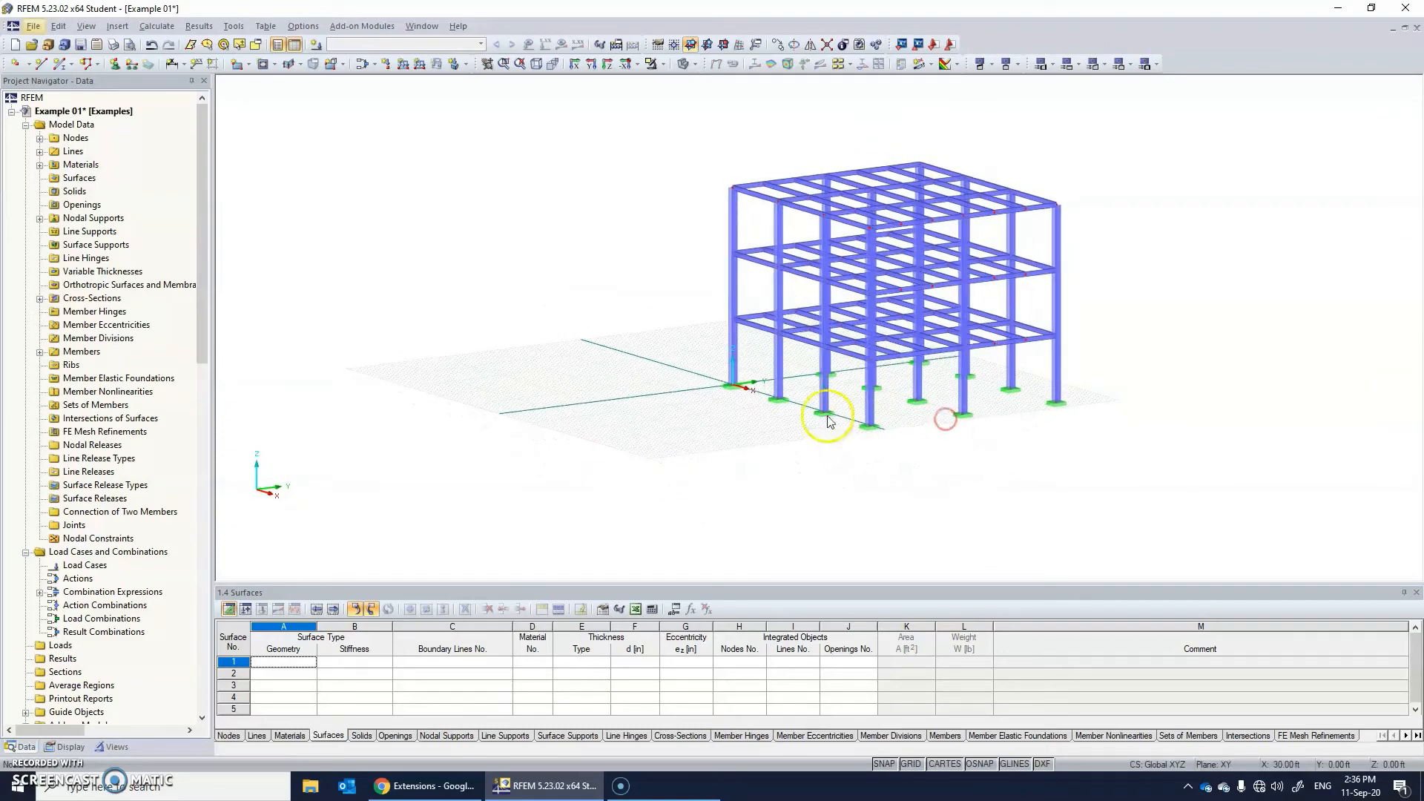
pyautogui.keyDown('ctrl'); pyautogui.moveTo(828, 416); pyautogui.dragTo(784, 423, button='middle'); pyautogui.keyUp('ctrl')
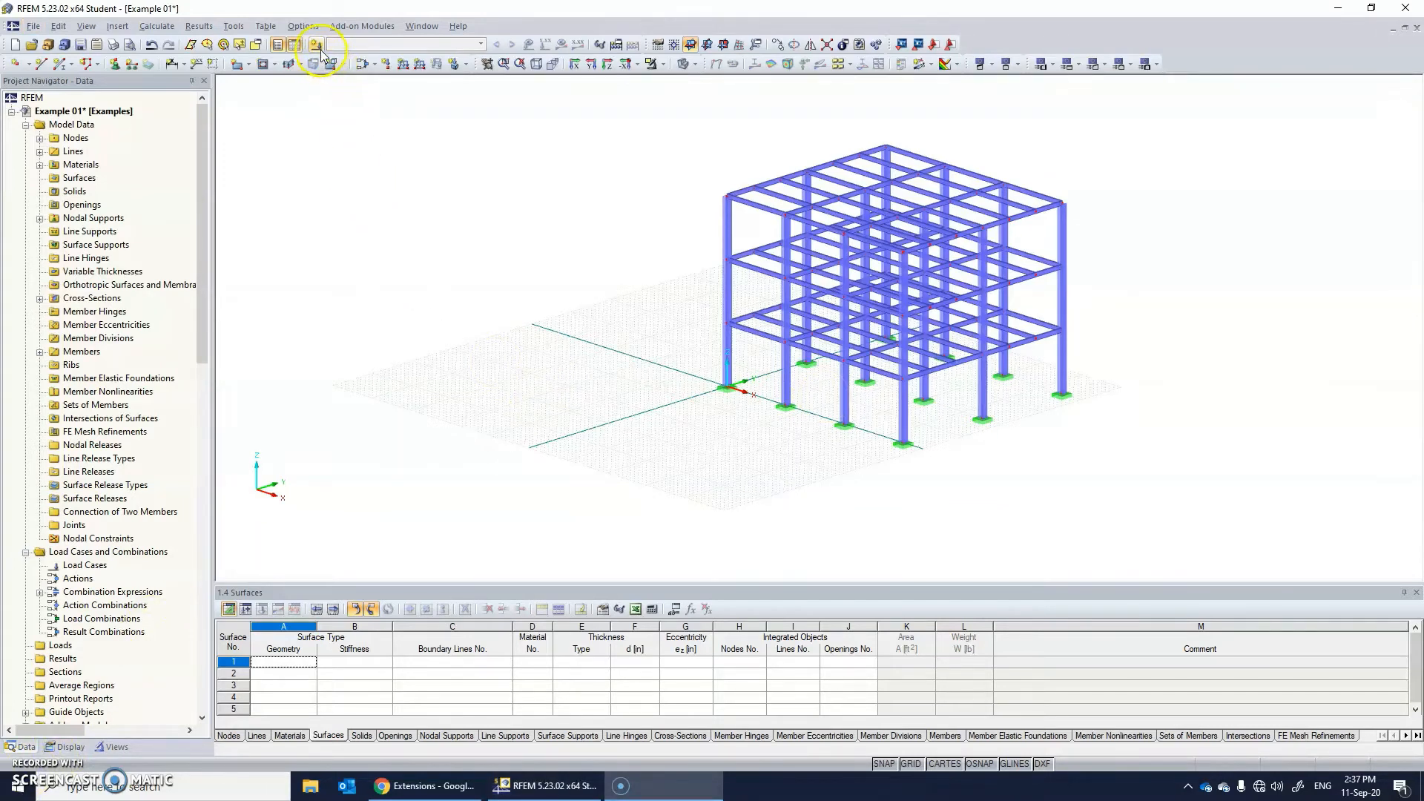
# Create load case LC1 named Dead in the Dead action category with self-weight active at factor -1.000 in Z.
pyautogui.click(352, 45)
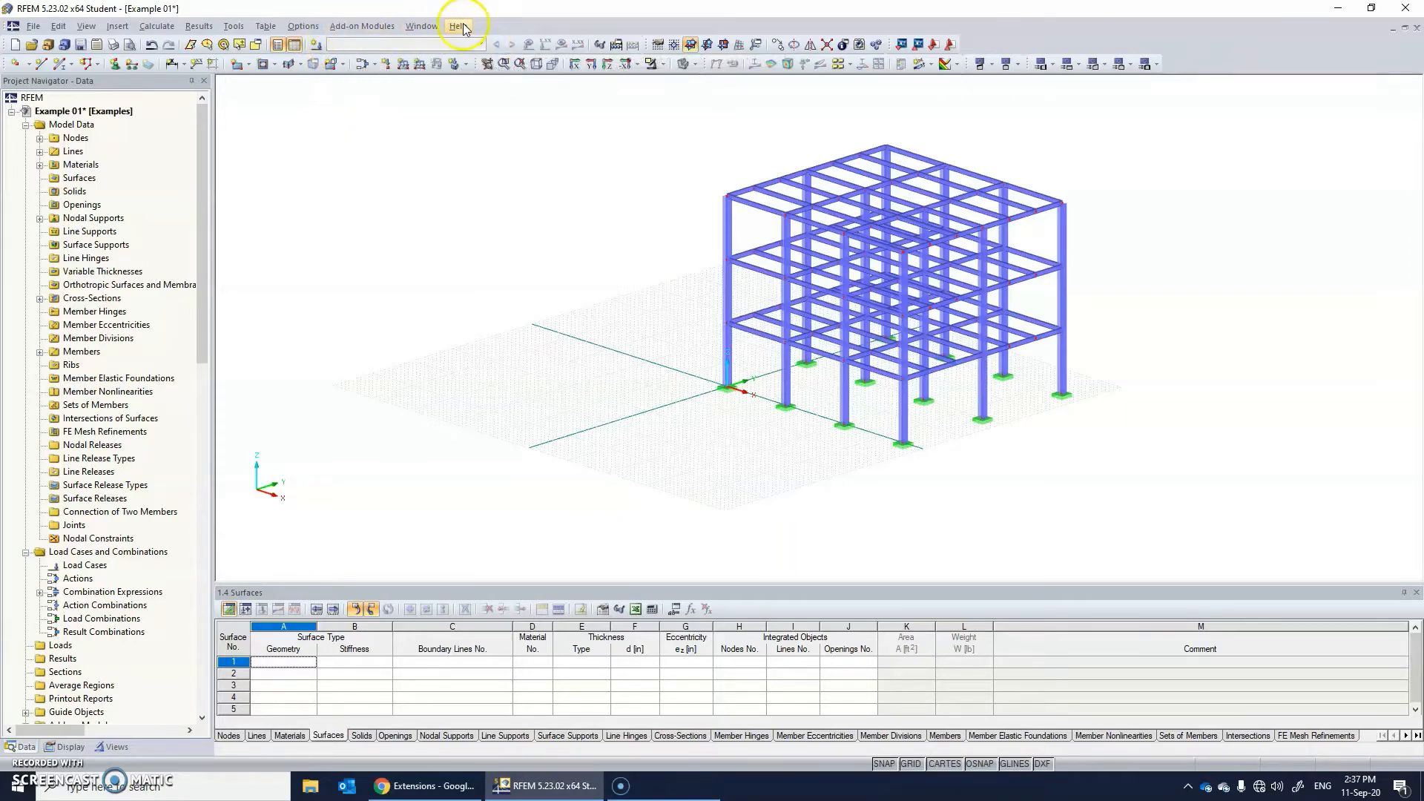
pyautogui.click(317, 46)
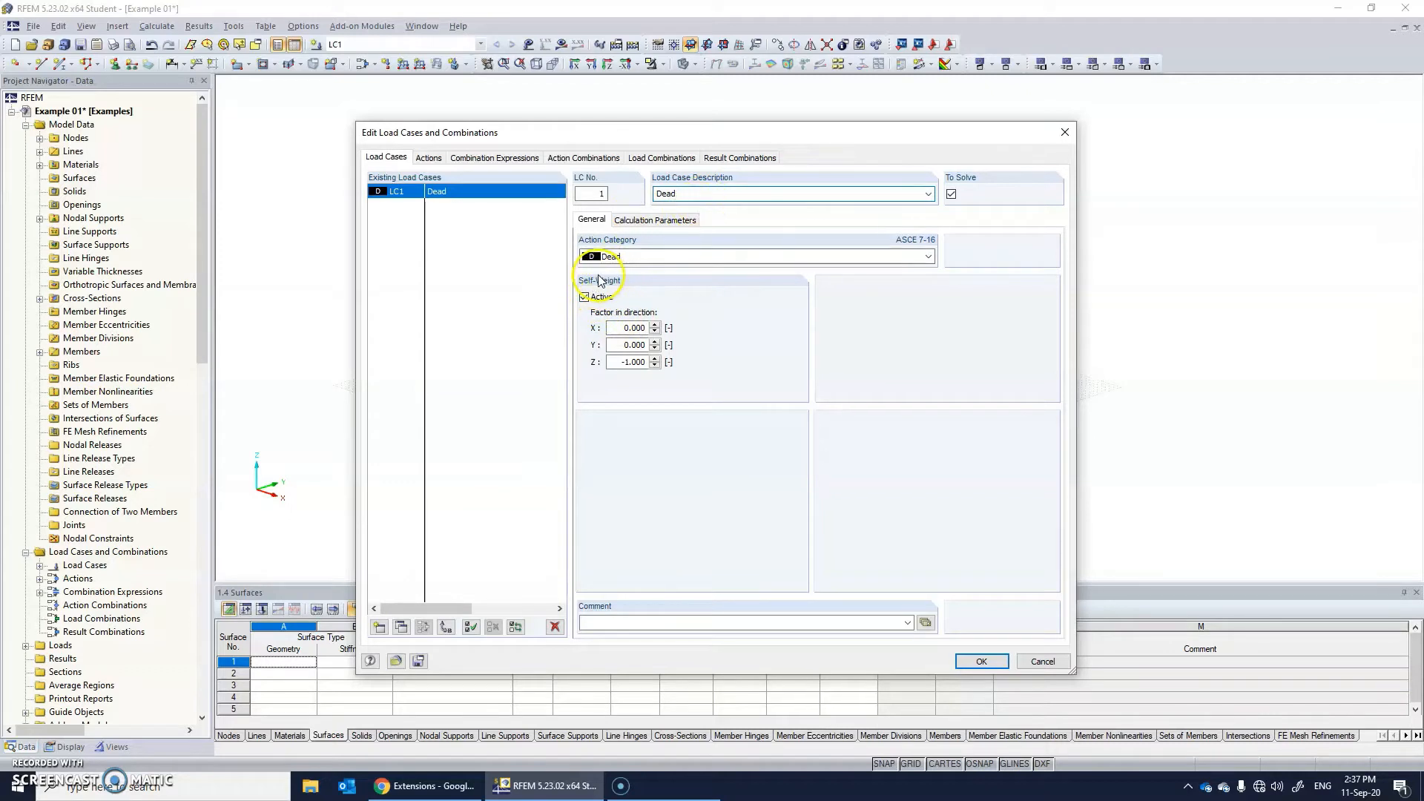
pyautogui.click(585, 296)
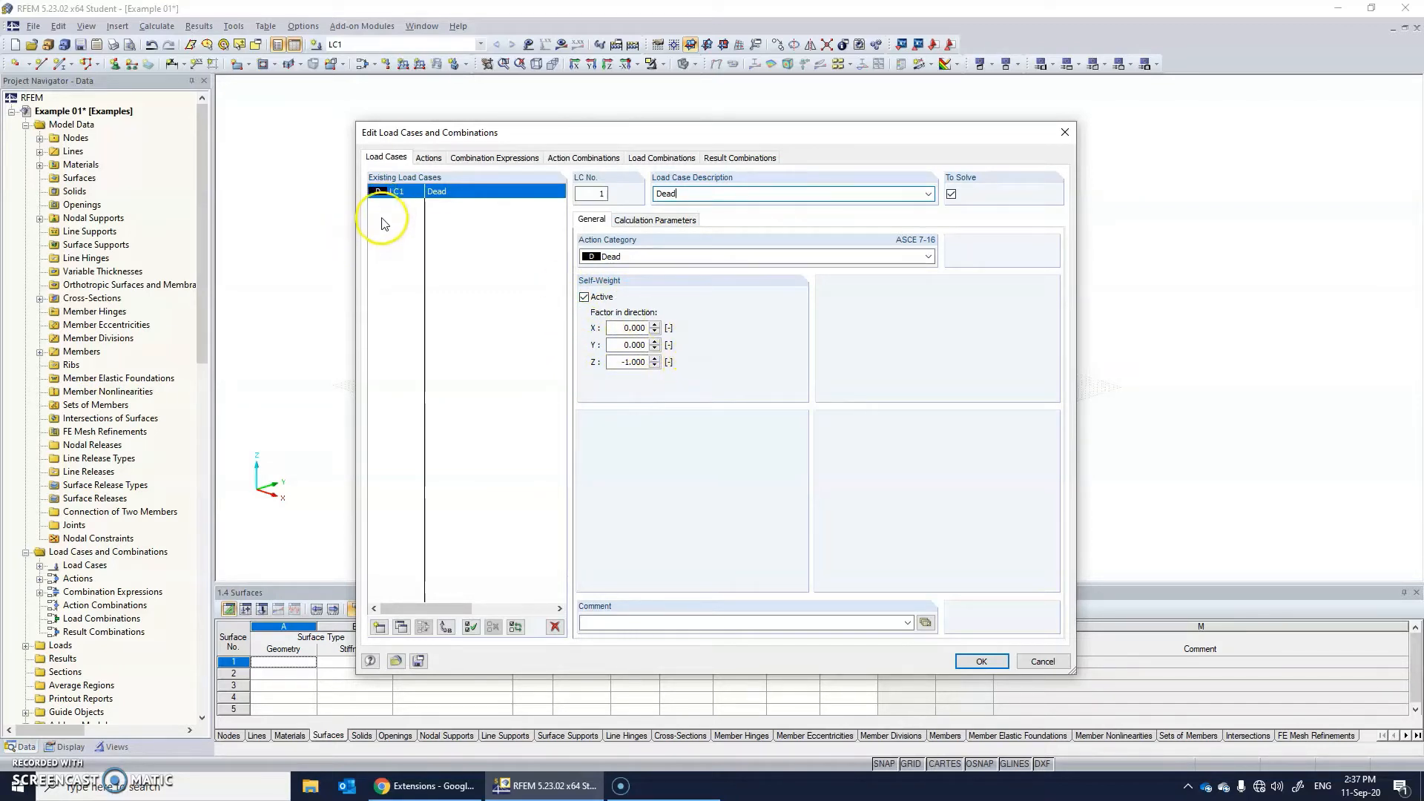
# Add load case LC2 named Live in the Live action category and load case LC3 named Wind.
pyautogui.click(379, 627)
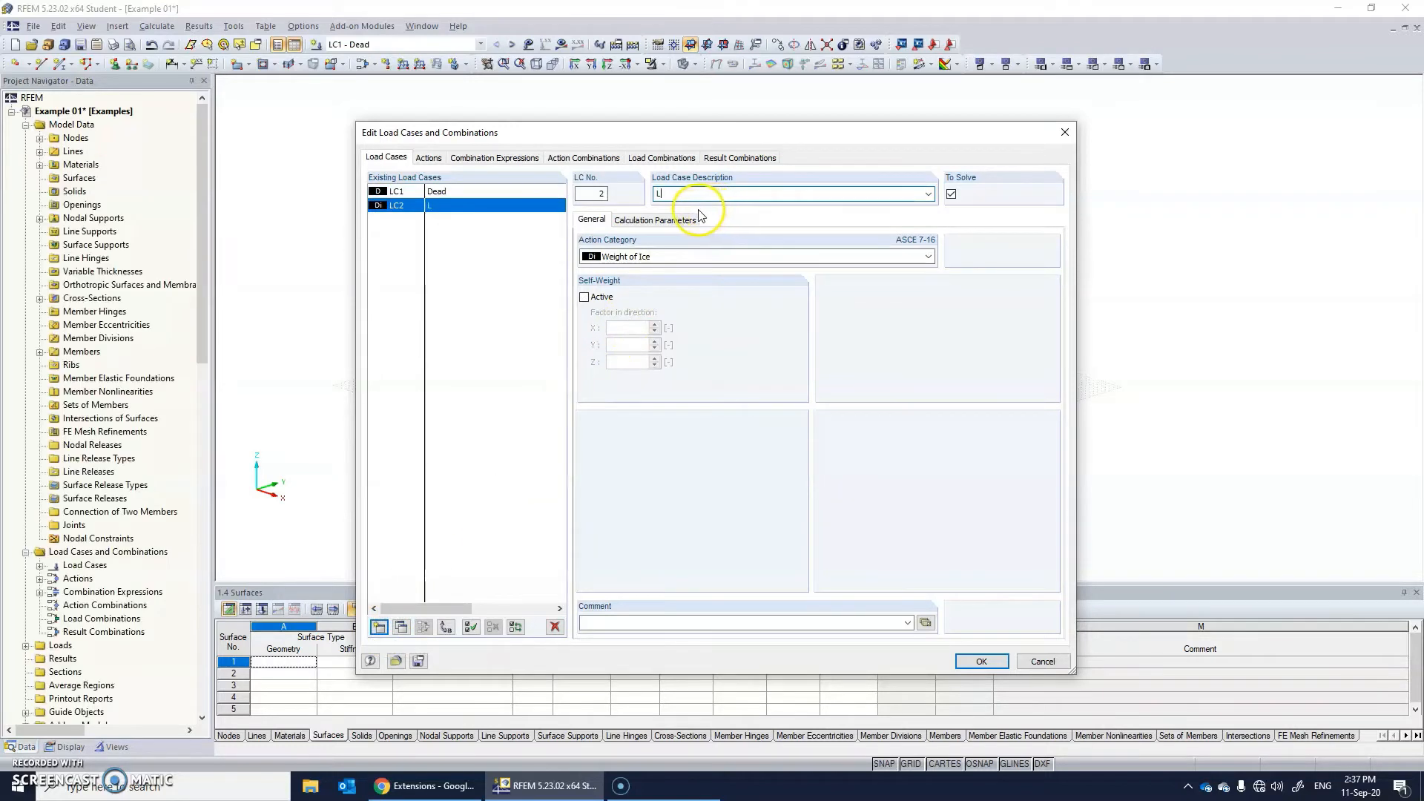
pyautogui.write('Live')
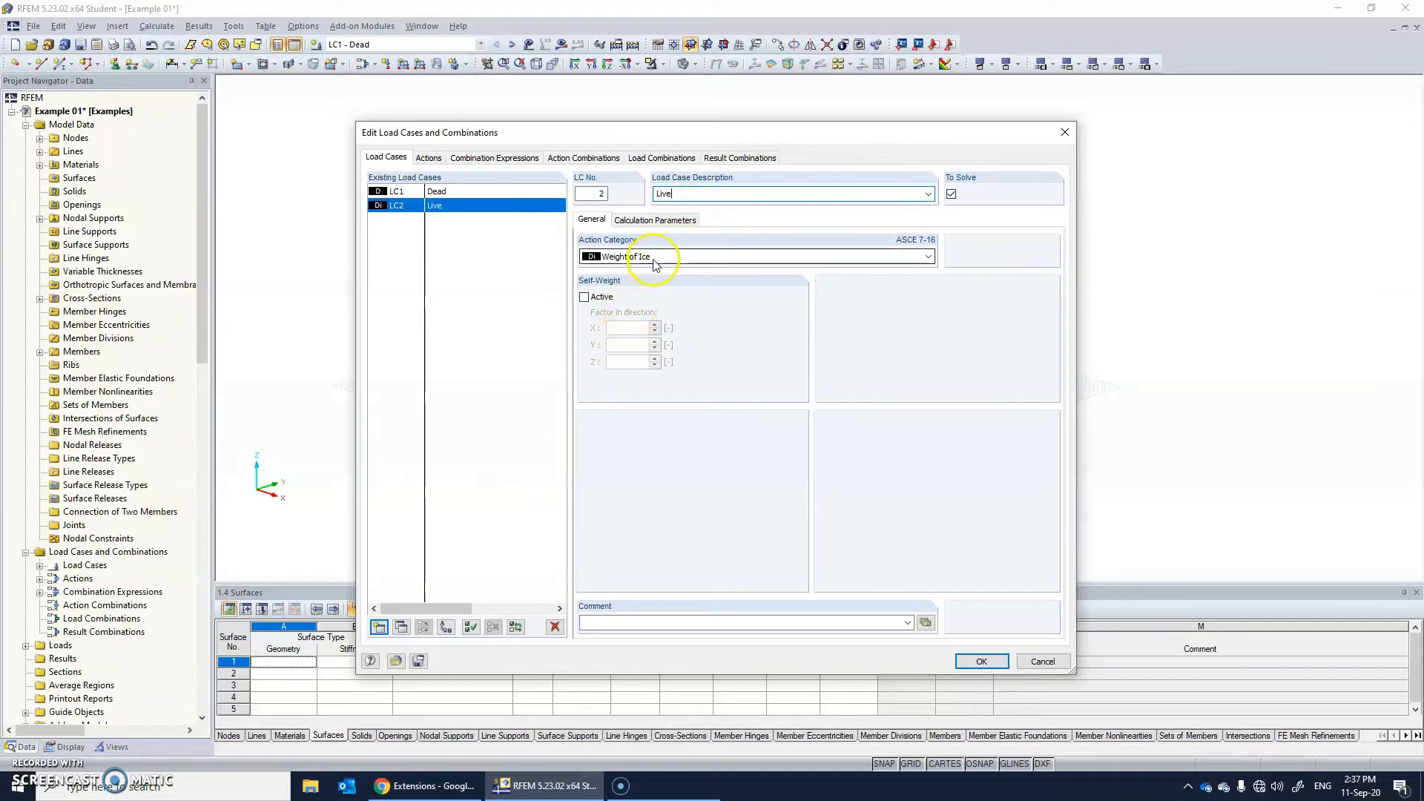
pyautogui.click(650, 258)
pyautogui.click(633, 348)
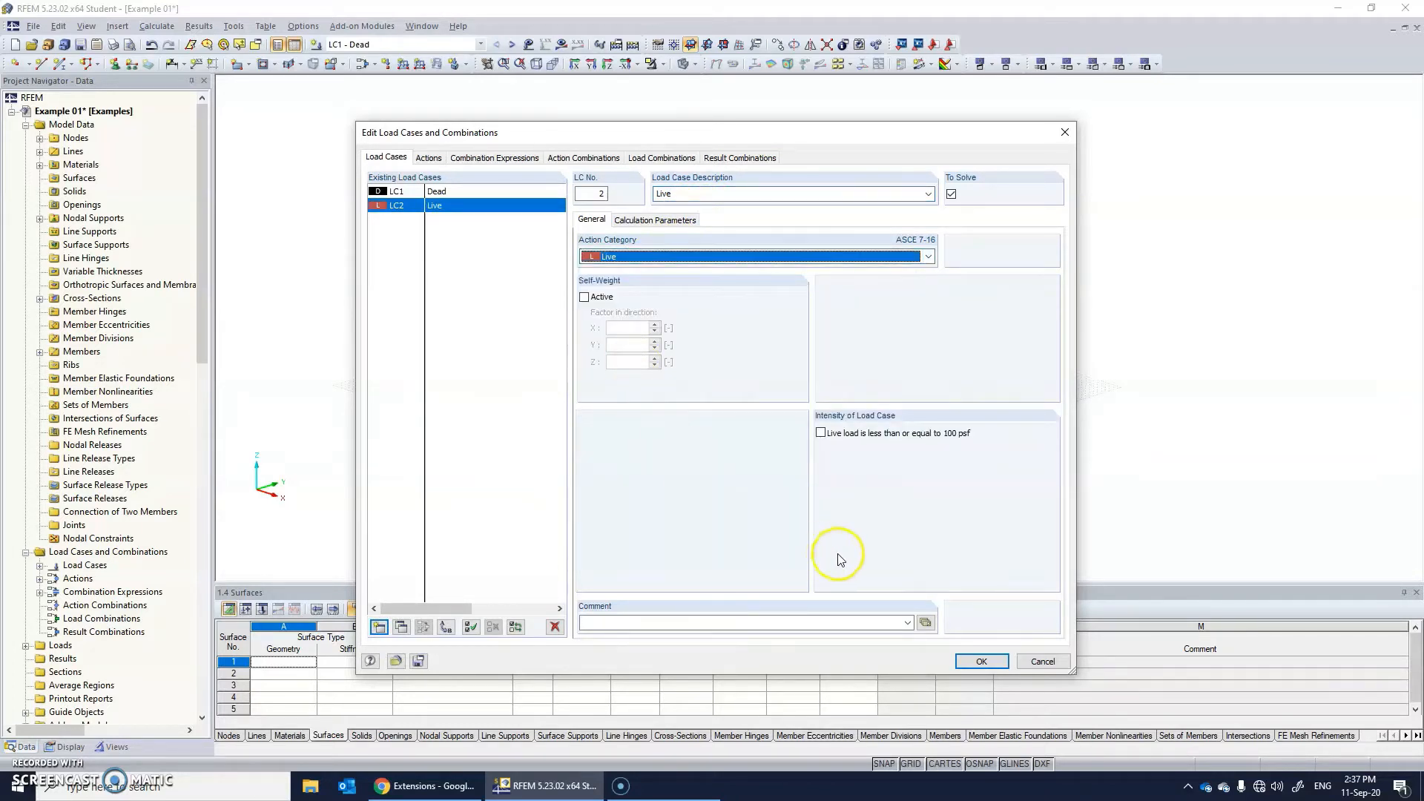
pyautogui.click(379, 628)
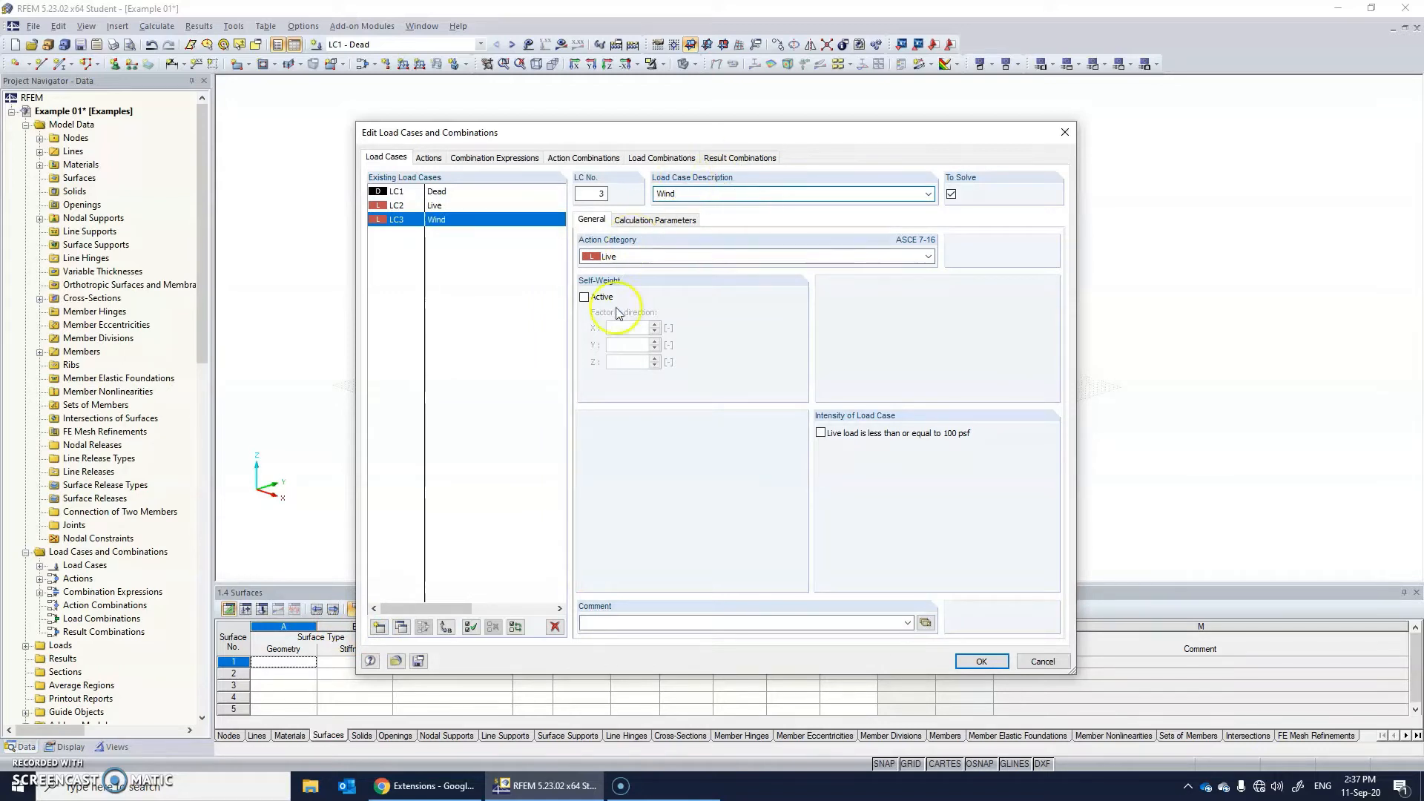
pyautogui.click(980, 661)
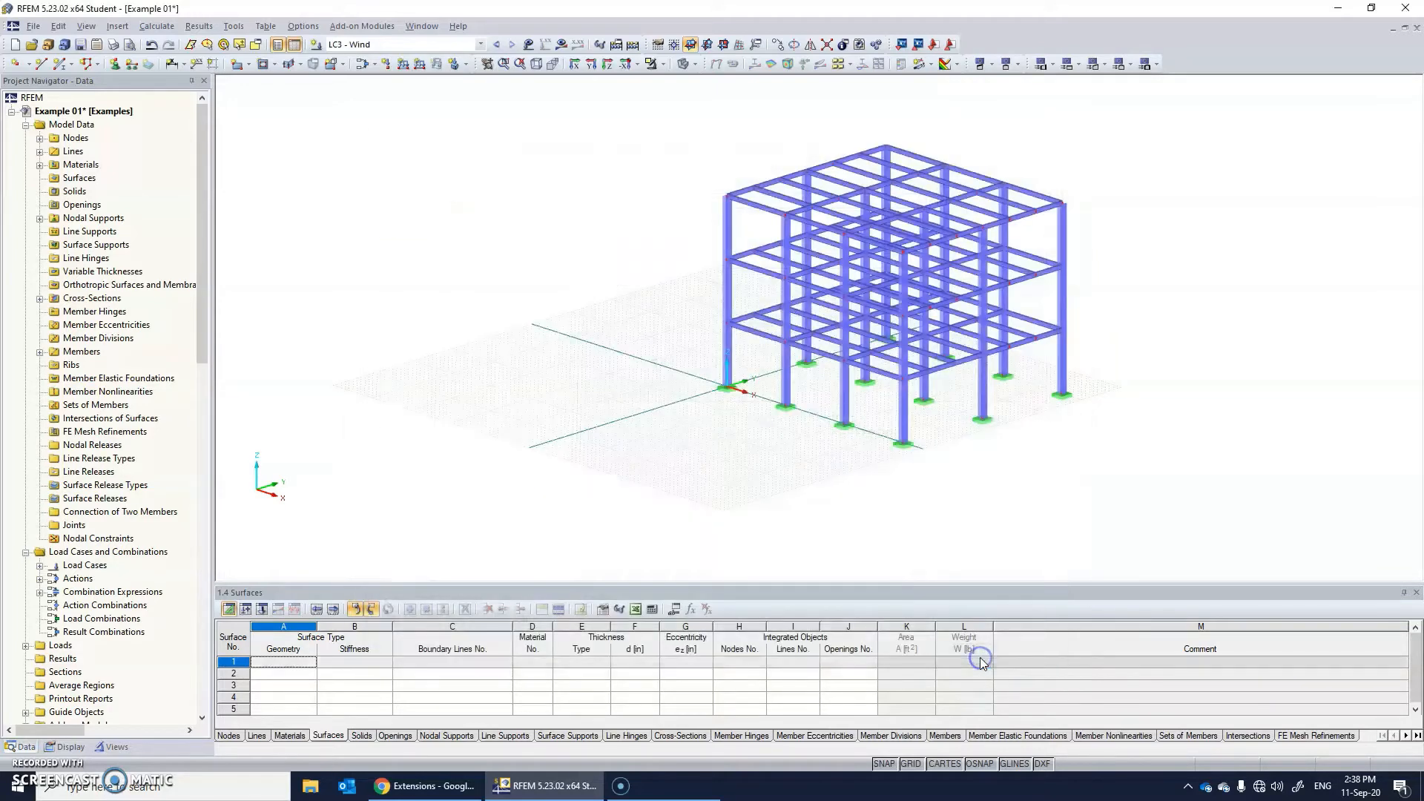
# Review the automatically generated load combinations and their factors for the defined load cases.
pyautogui.click(385, 45)
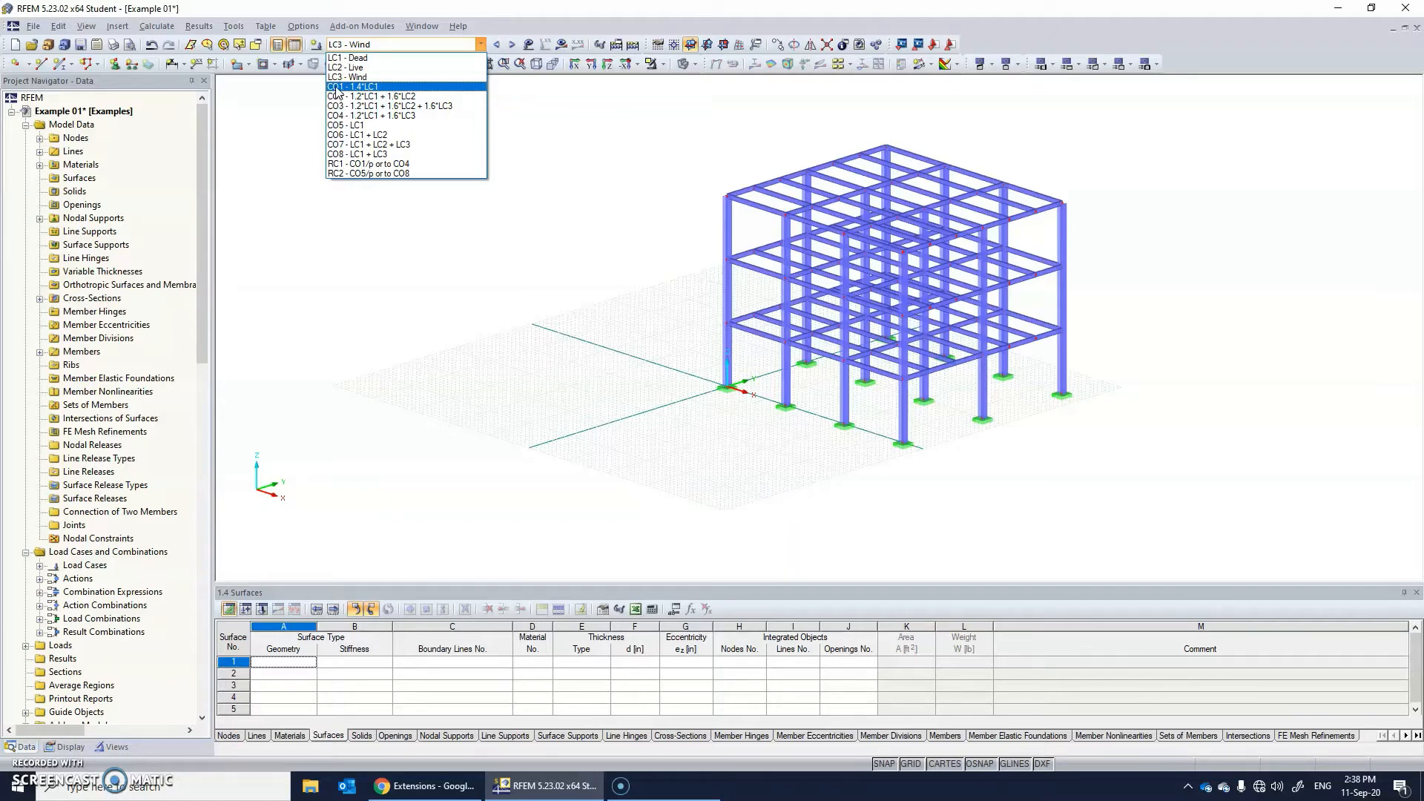
pyautogui.click(319, 48)
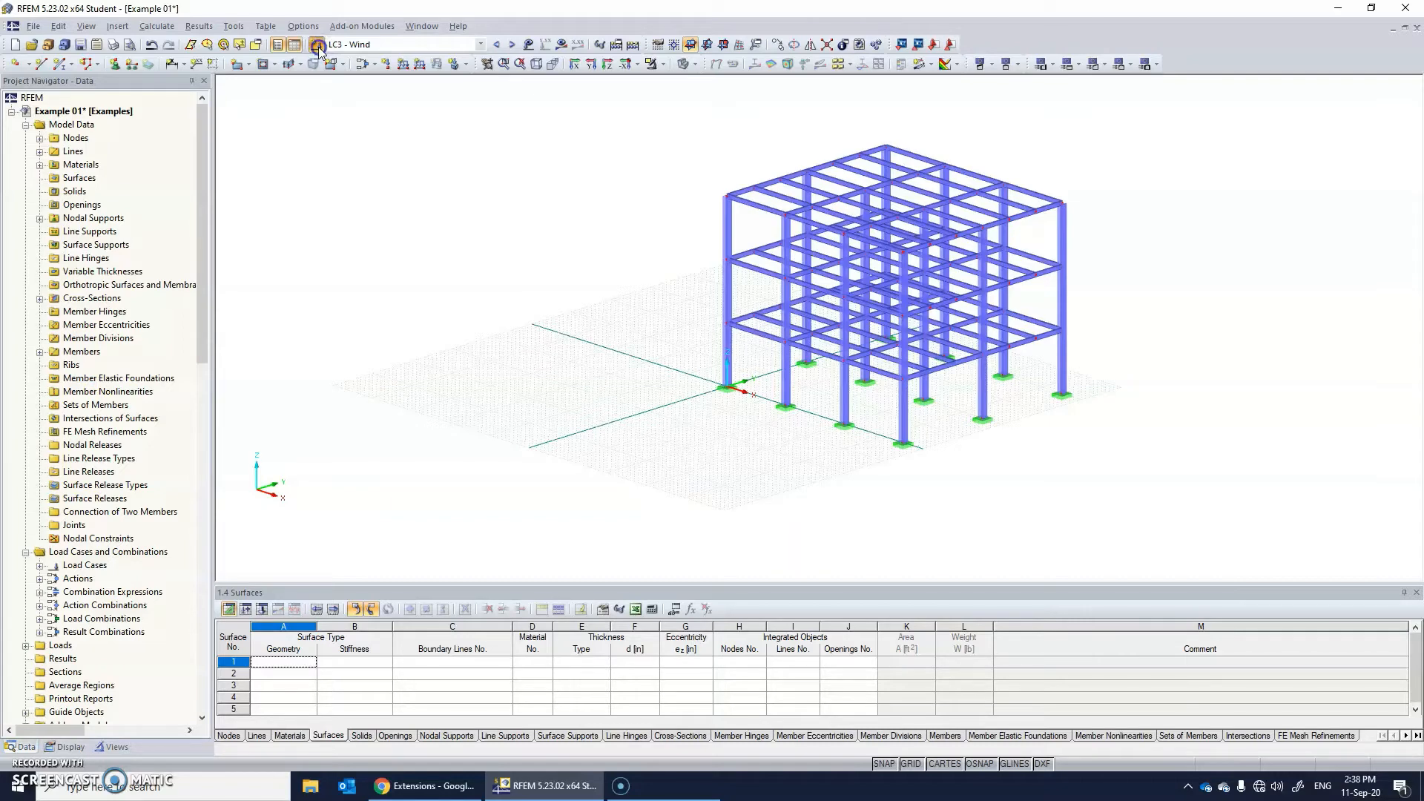
pyautogui.click(319, 47)
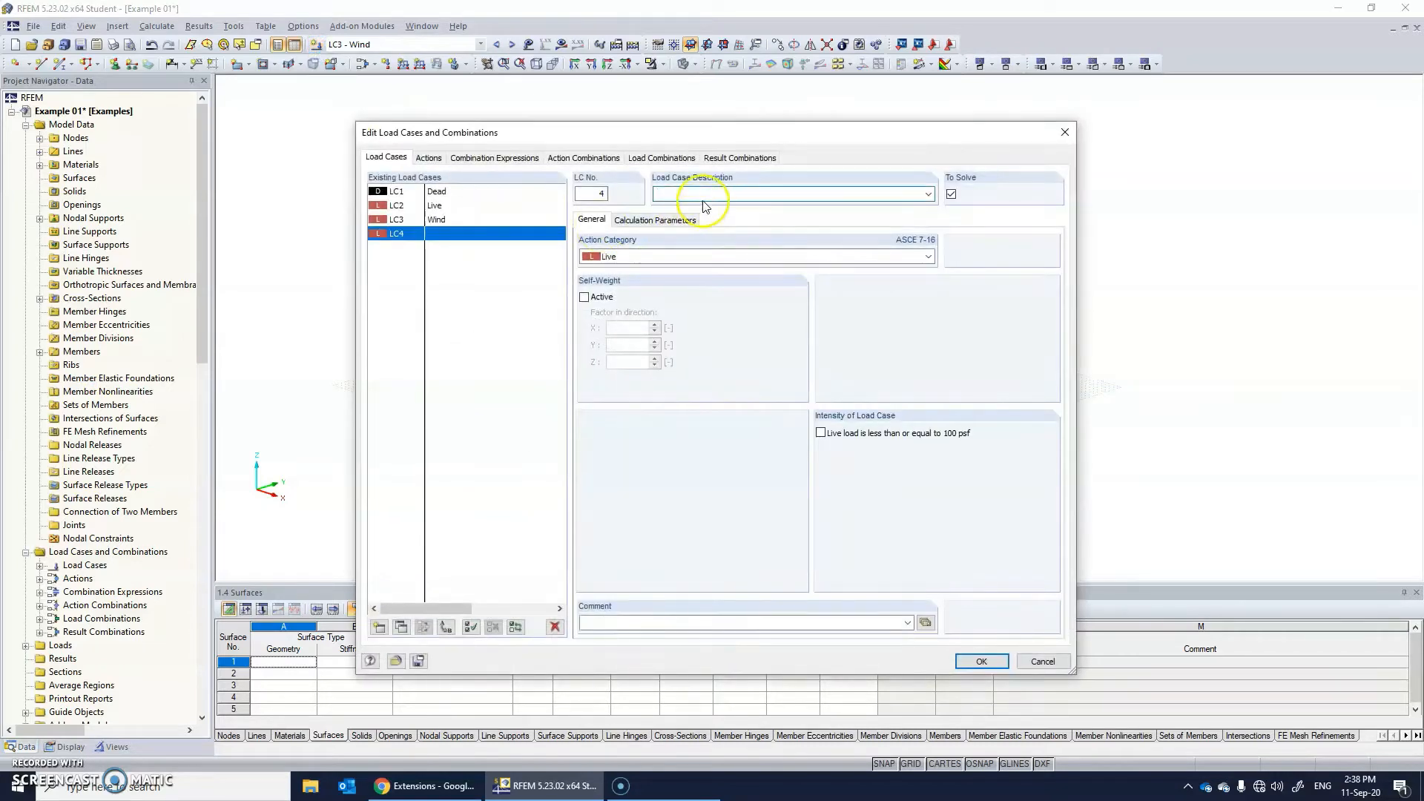
pyautogui.click(662, 157)
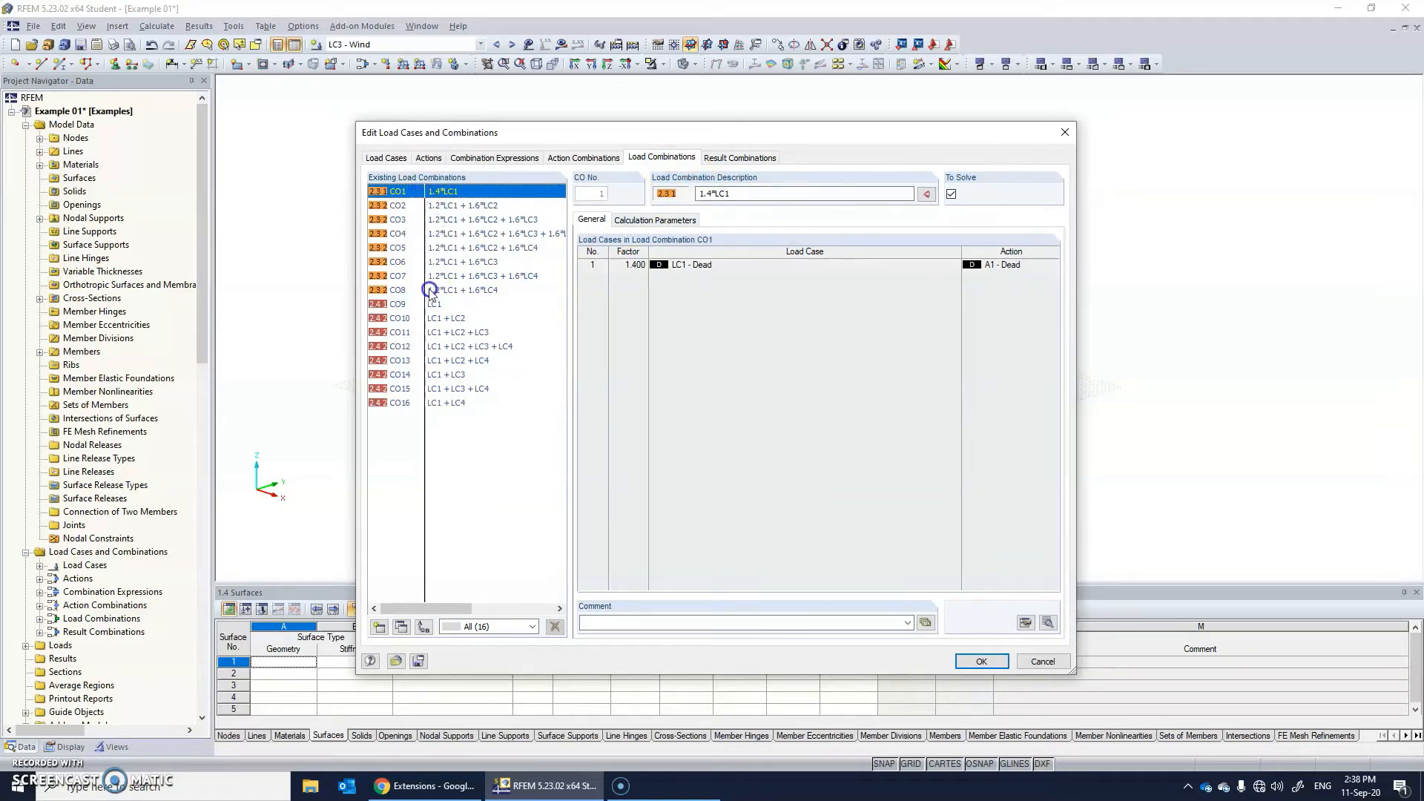
pyautogui.click(836, 193)
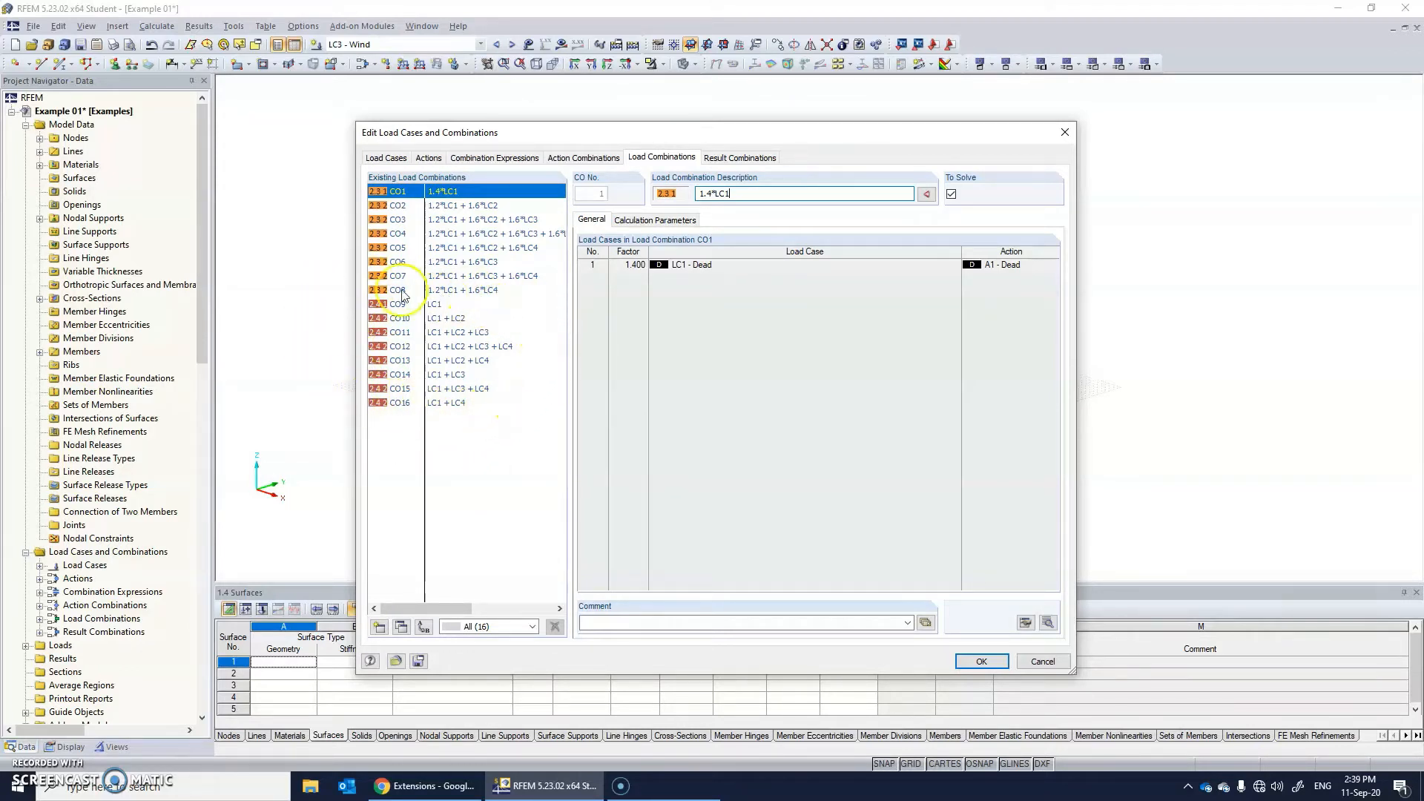
pyautogui.click(981, 661)
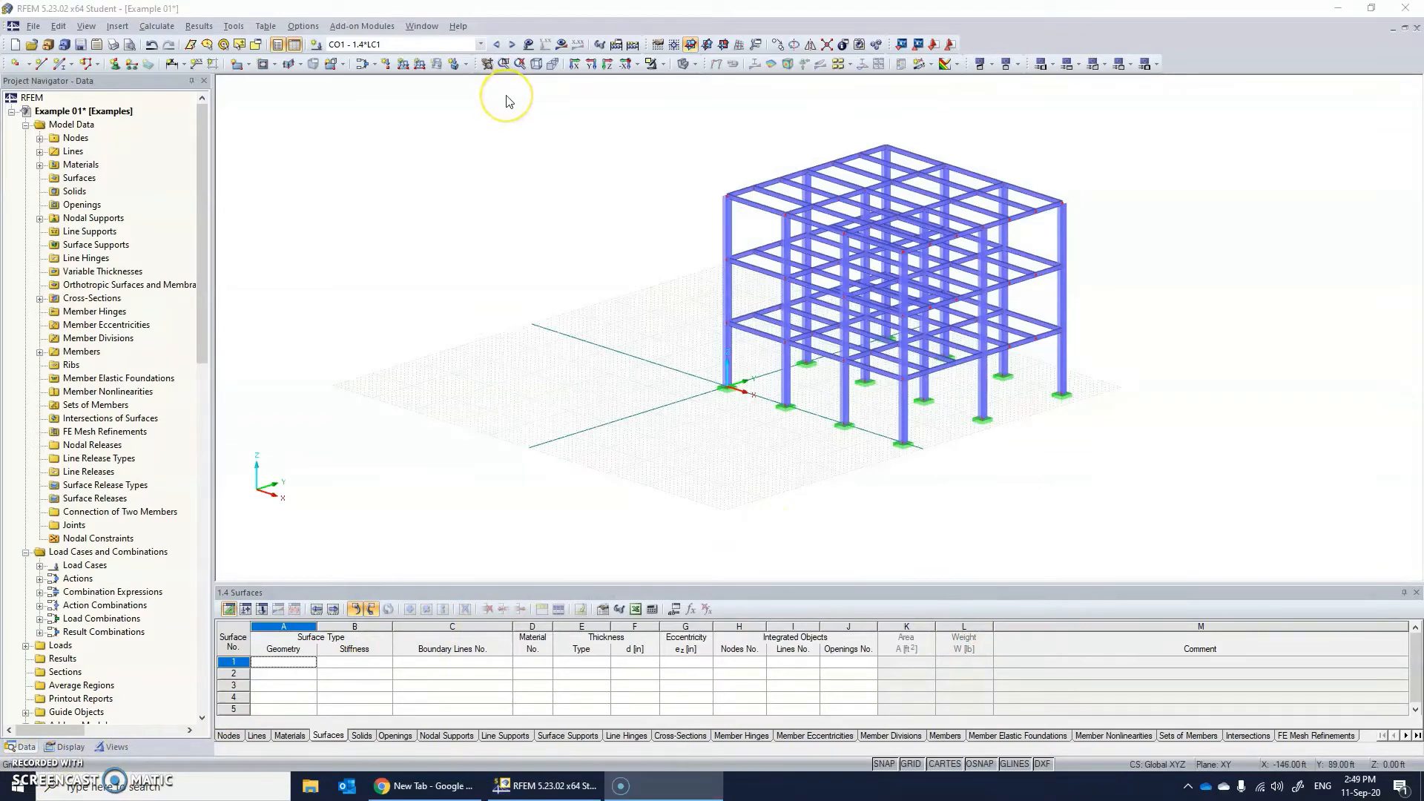
# Make LC1 - Dead the current load case.
pyautogui.click(430, 45)
pyautogui.click(425, 58)
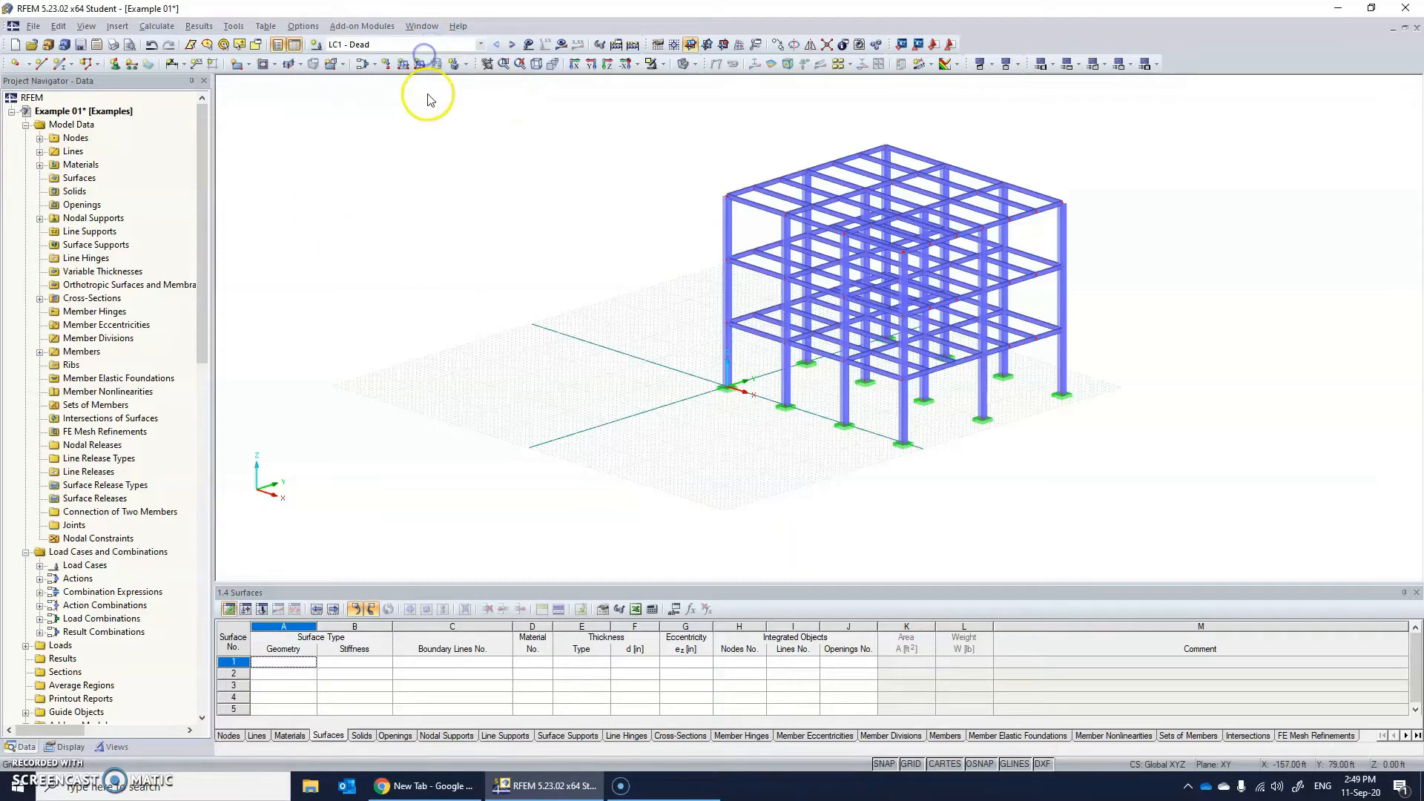
pyautogui.click(370, 46)
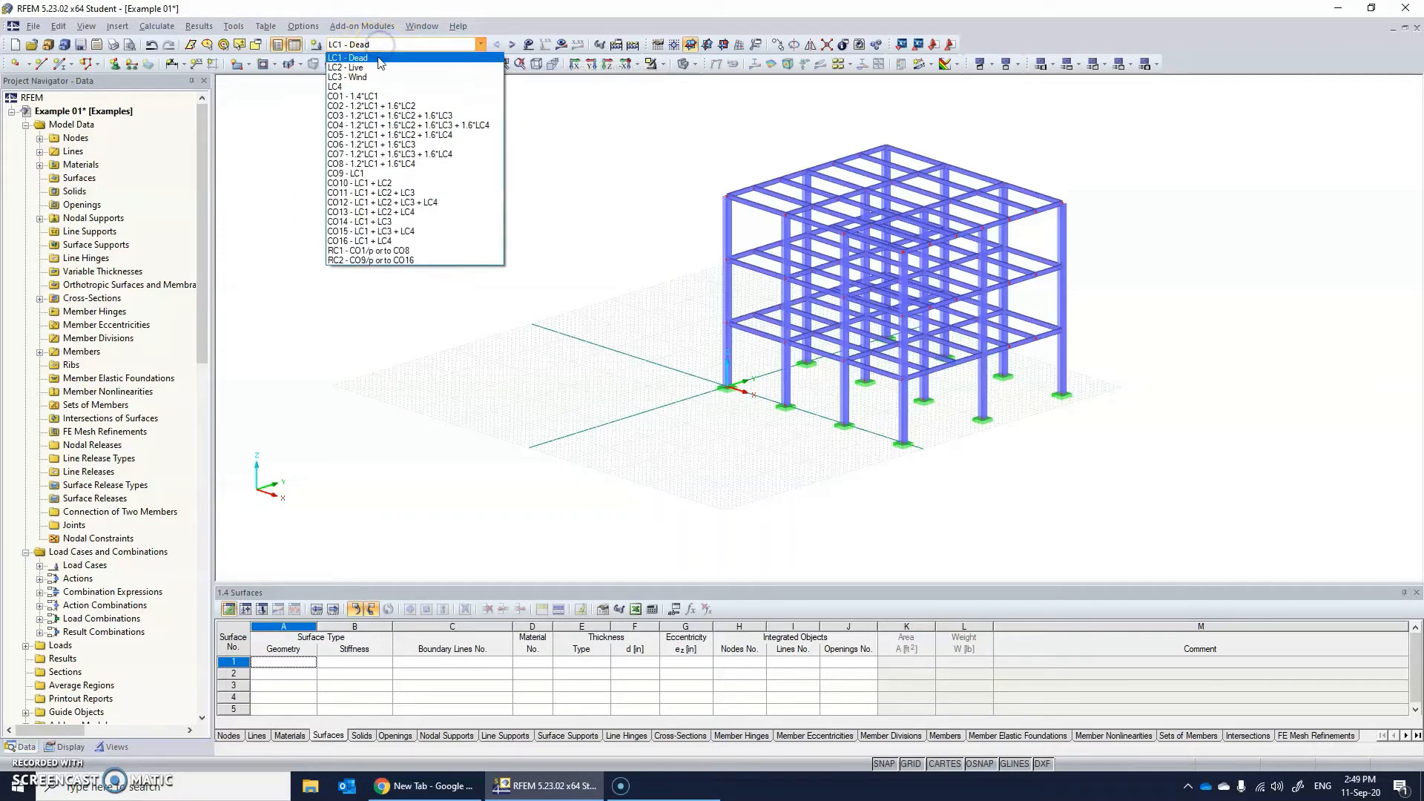
pyautogui.click(379, 59)
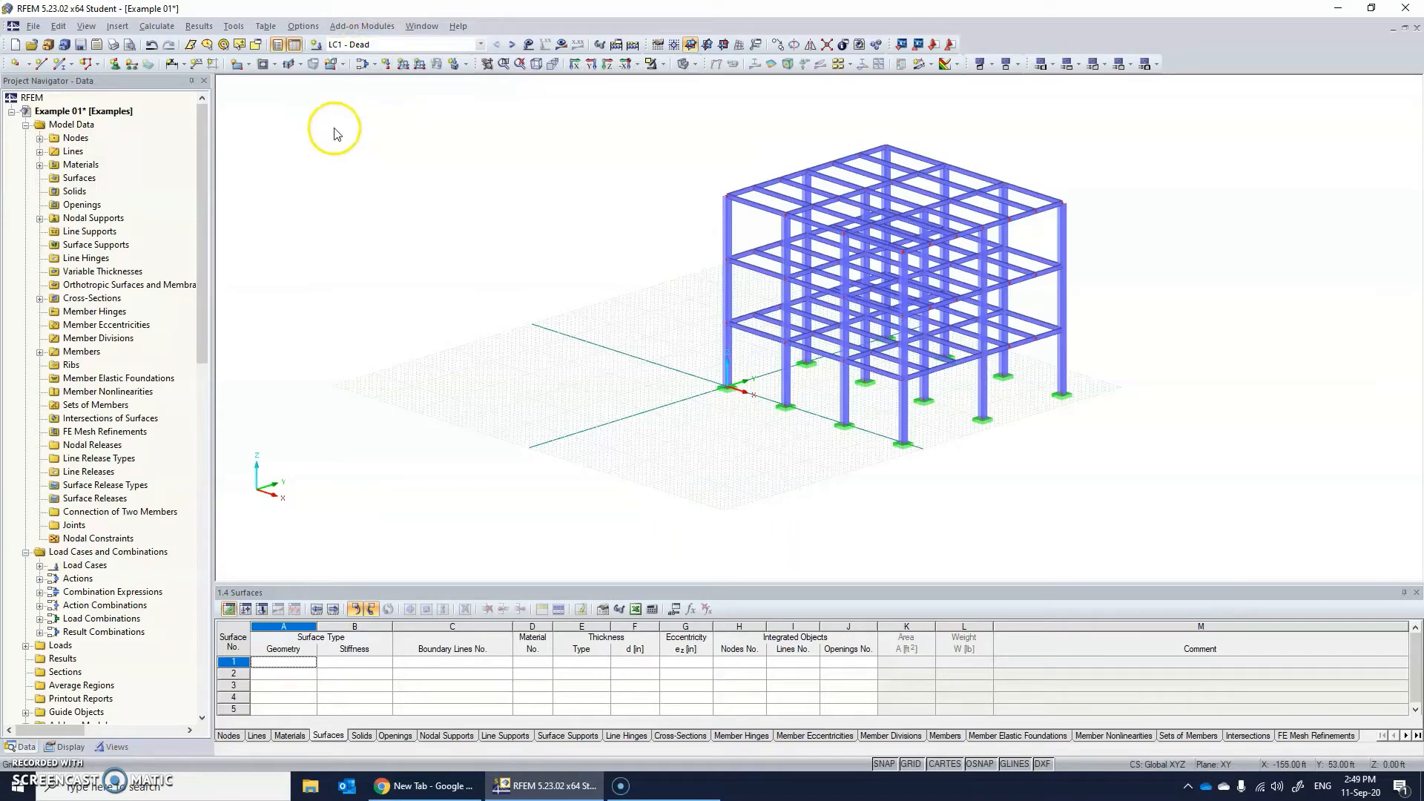
# Start generating member loads from area loads via planes, with global true-area direction ZL and a uniform magnitude of -0.1 ksf.
pyautogui.click(230, 27)
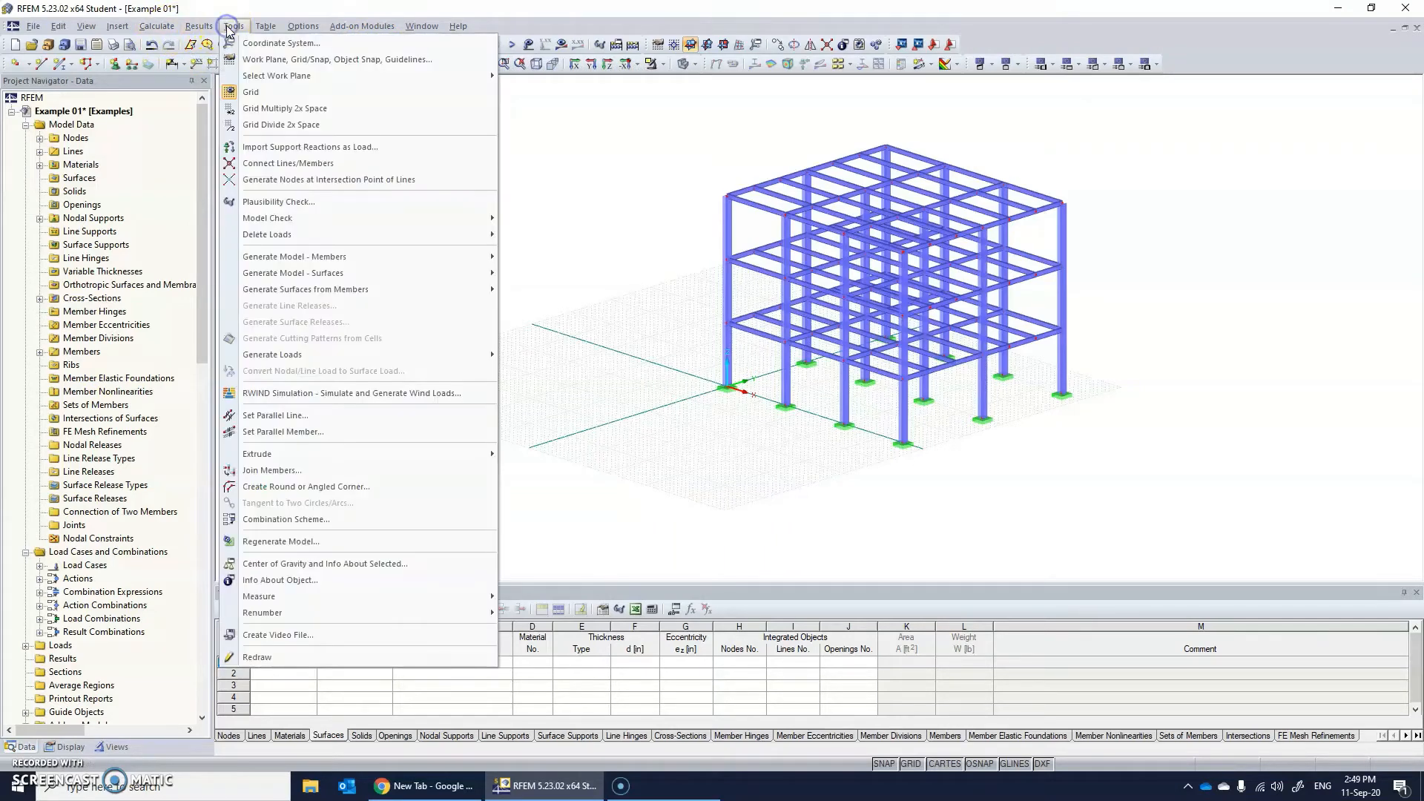
pyautogui.moveTo(297, 356)
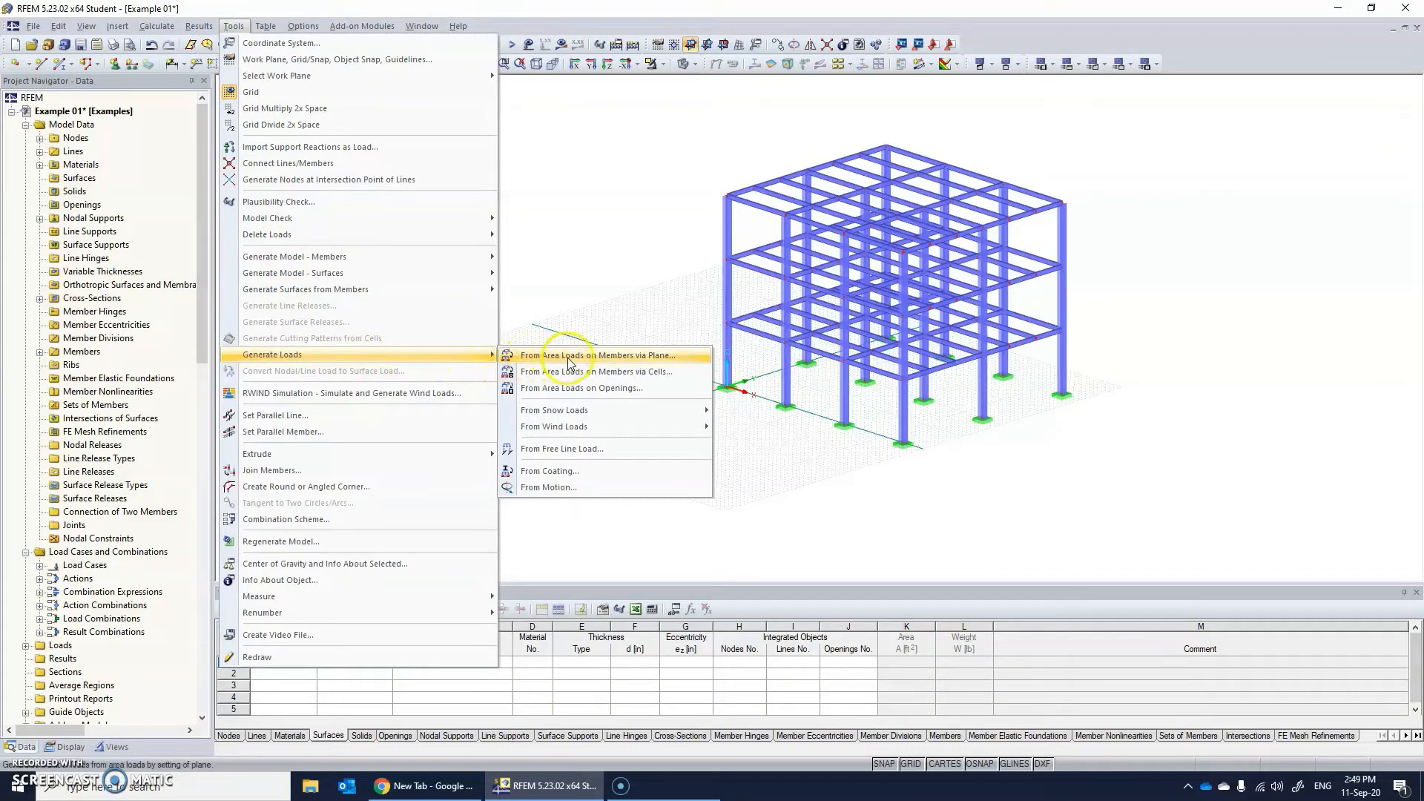
pyautogui.click(641, 358)
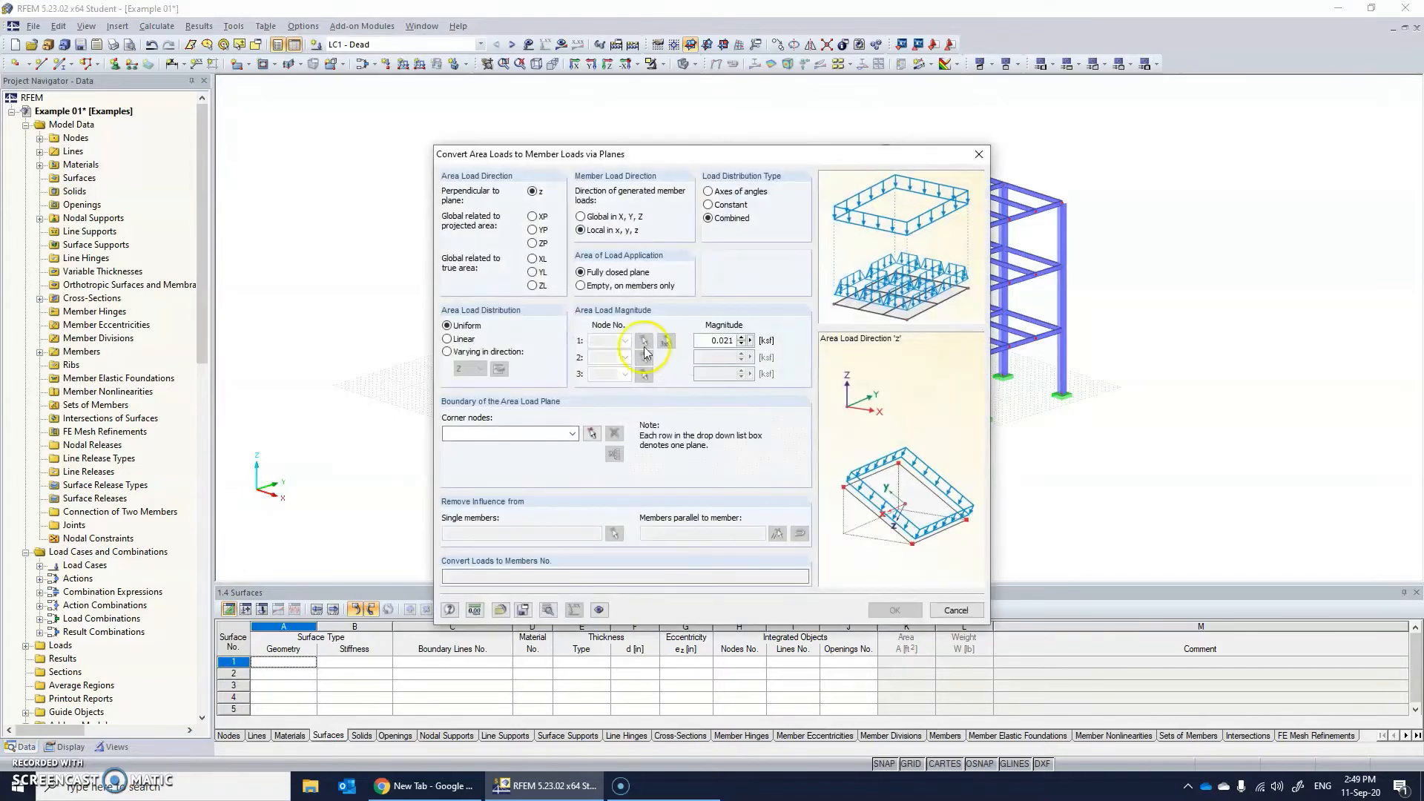
pyautogui.moveTo(667, 159); pyautogui.dragTo(559, 121)
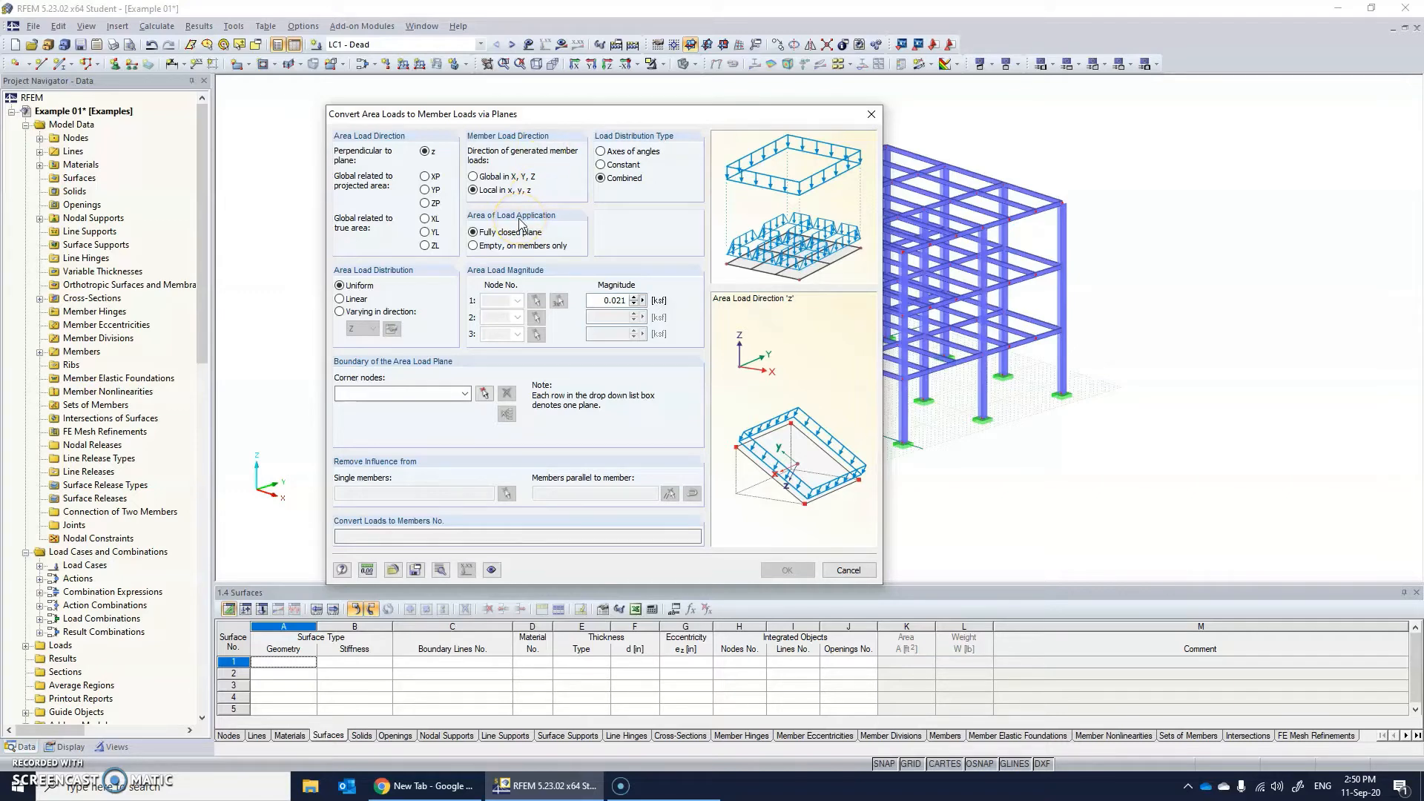
pyautogui.click(425, 246)
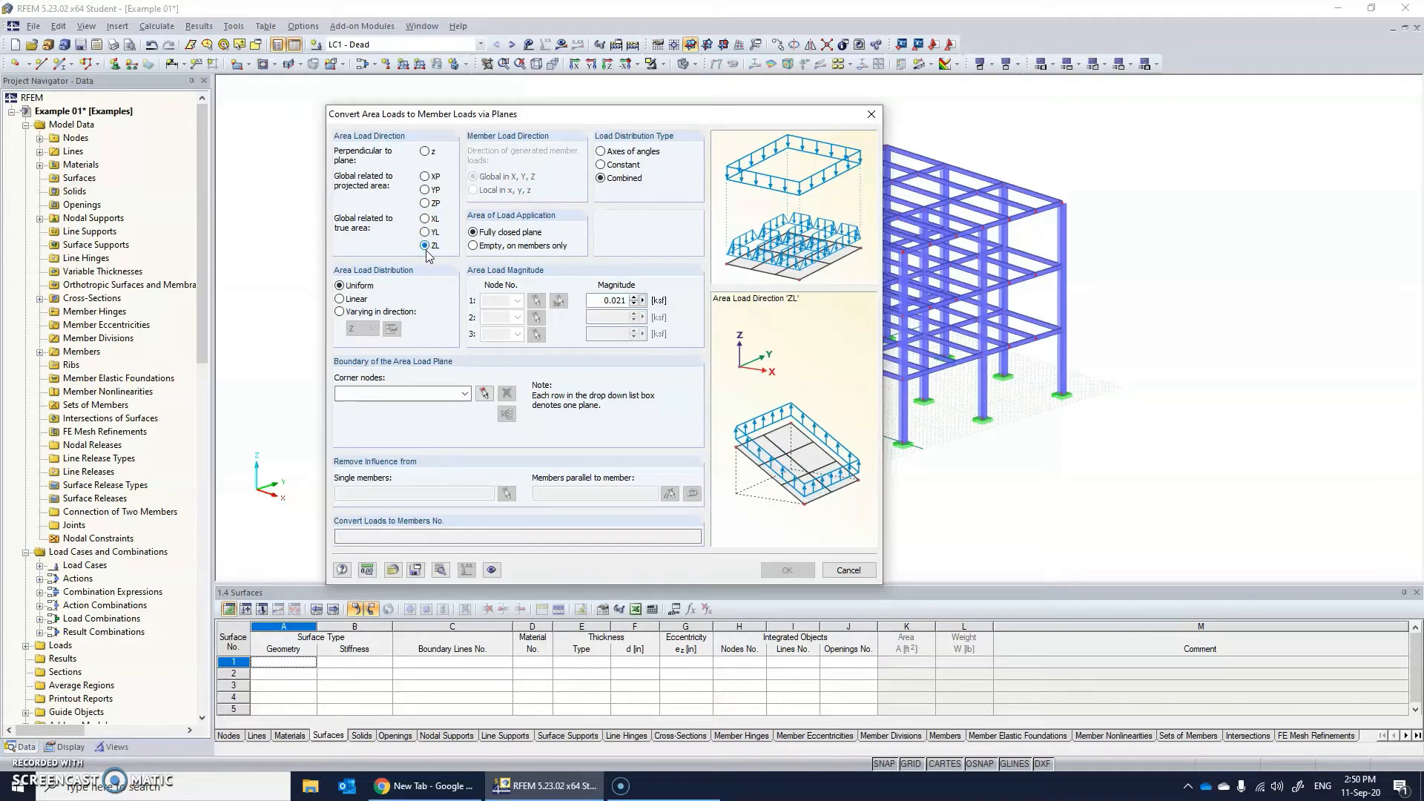
pyautogui.click(425, 204)
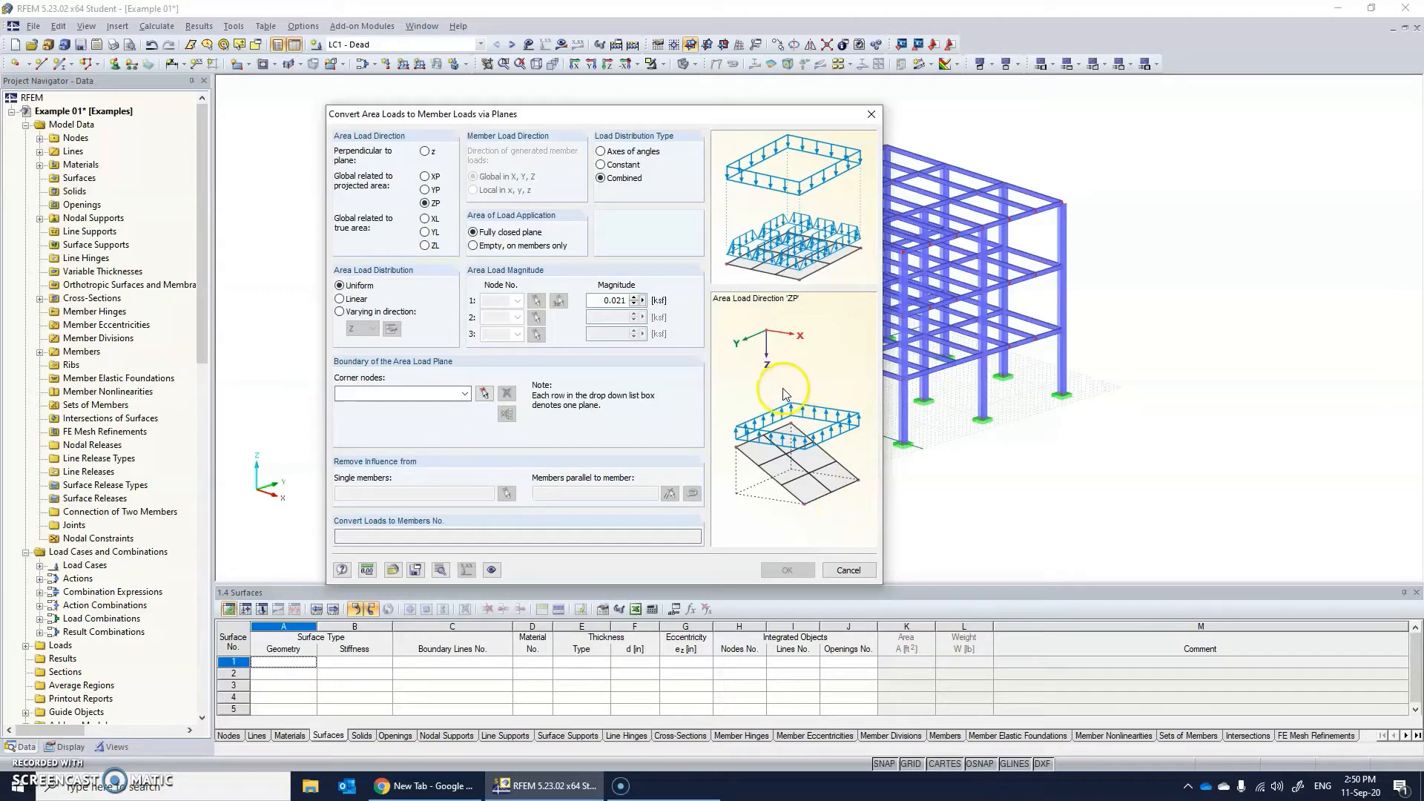
pyautogui.click(425, 246)
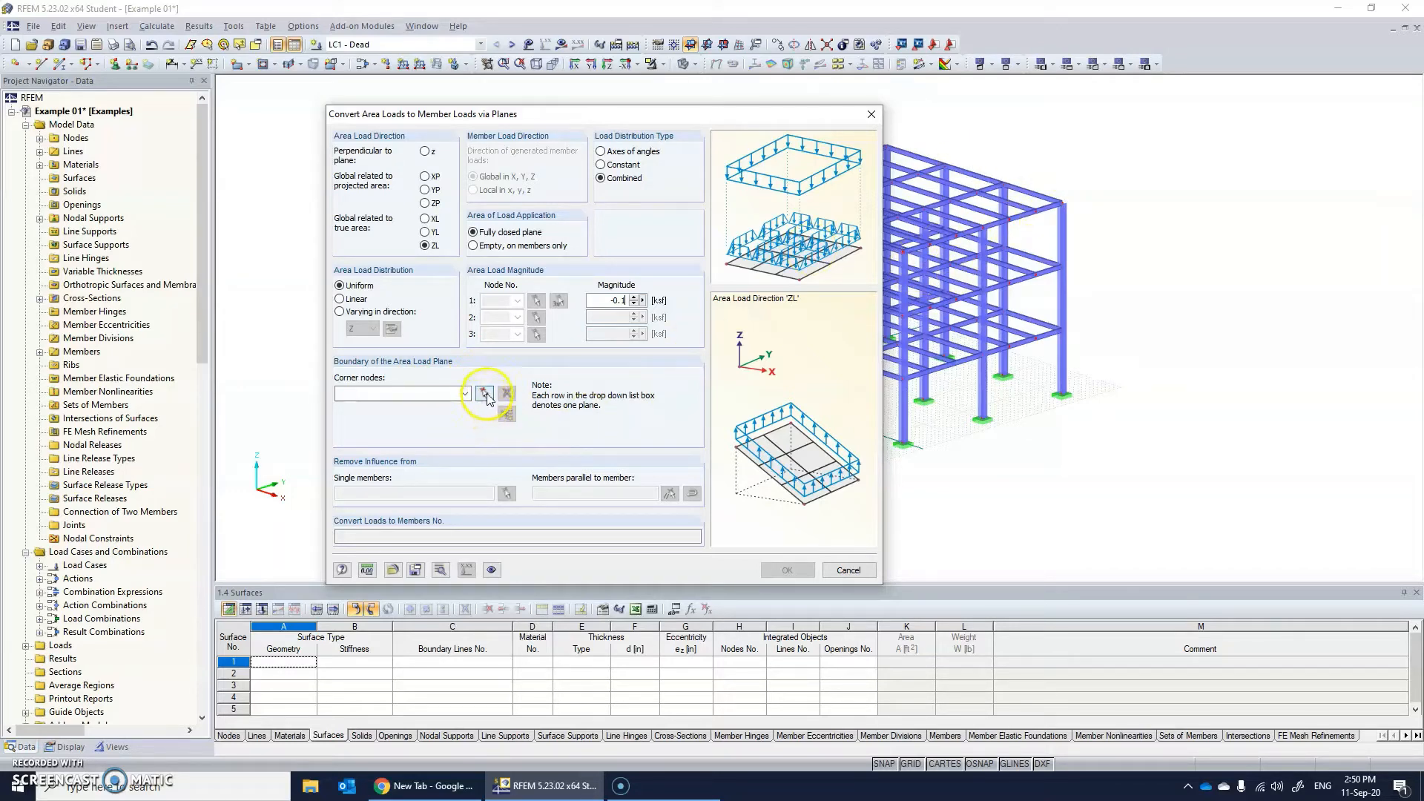
pyautogui.click(451, 398)
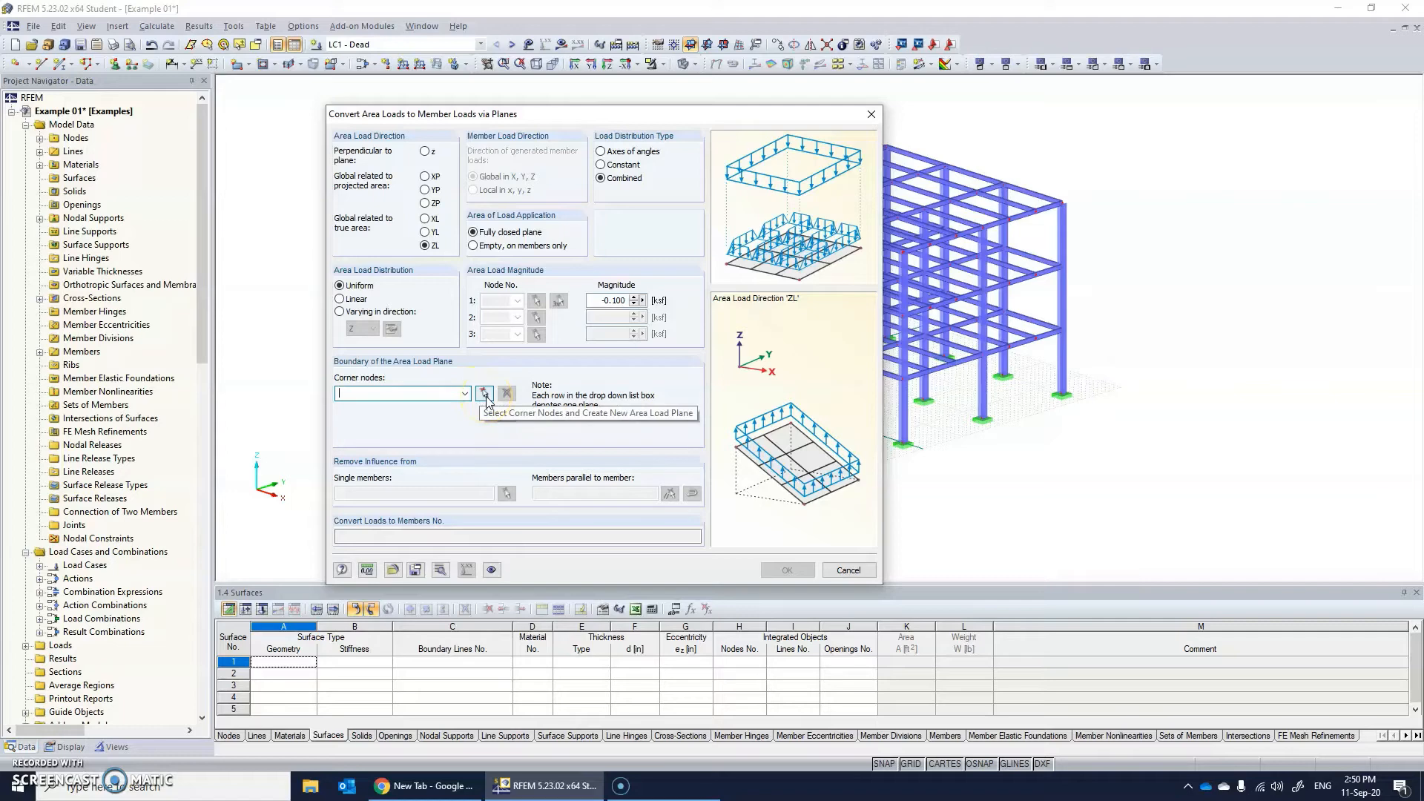
# Define the roof area load plane at Z = 36 ft by picking the frame's four outer corner nodes as a closed boundary.
pyautogui.click(484, 394)
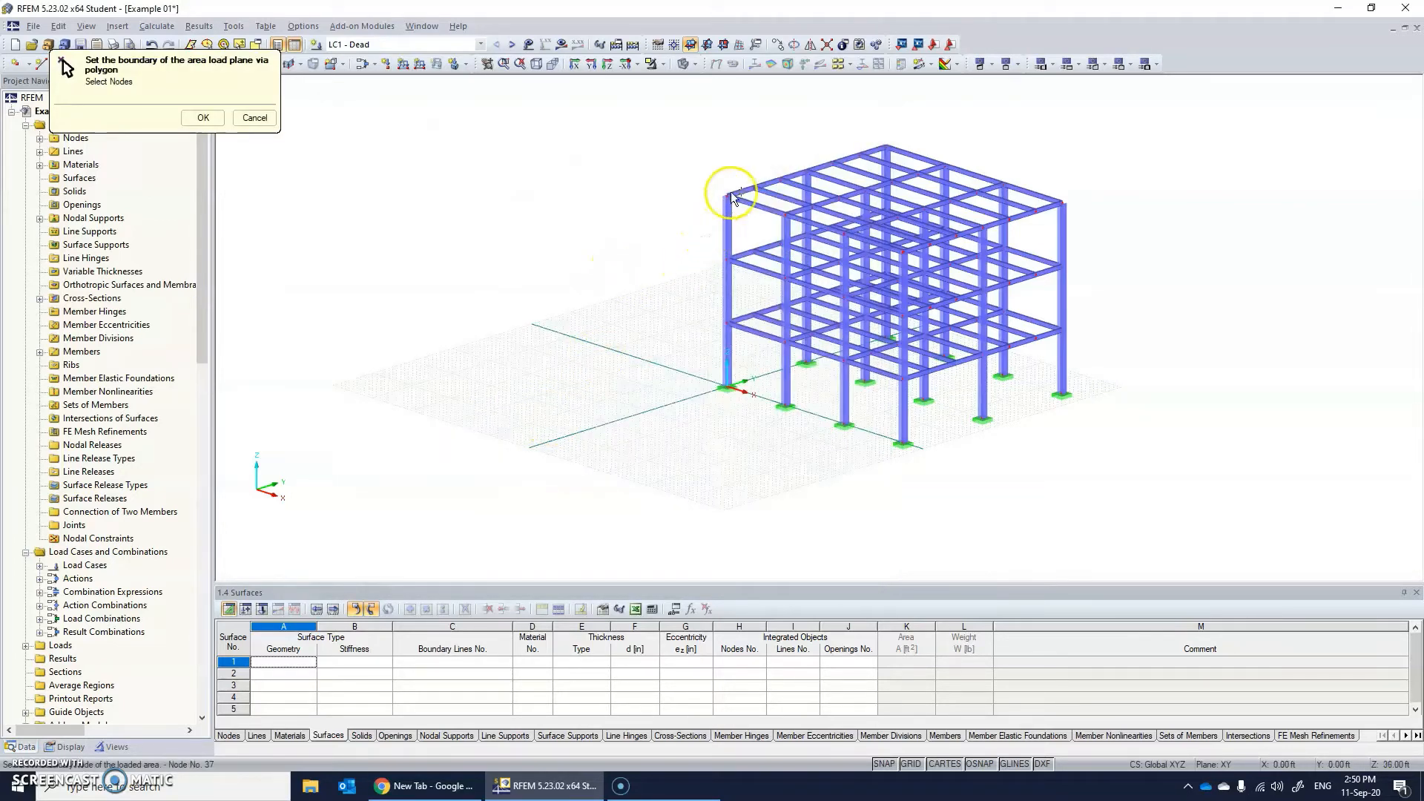
pyautogui.scroll(3, 731, 194)
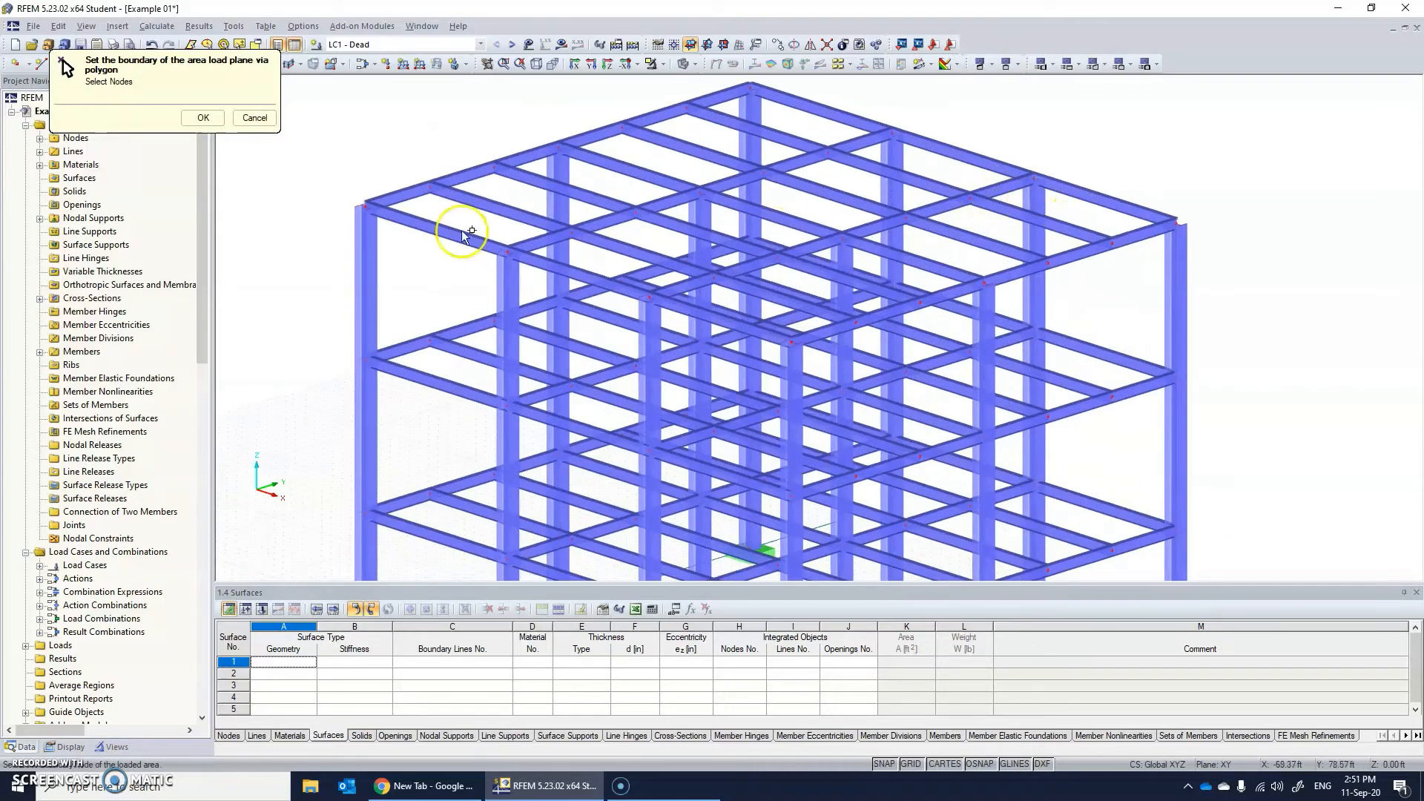
pyautogui.click(365, 205)
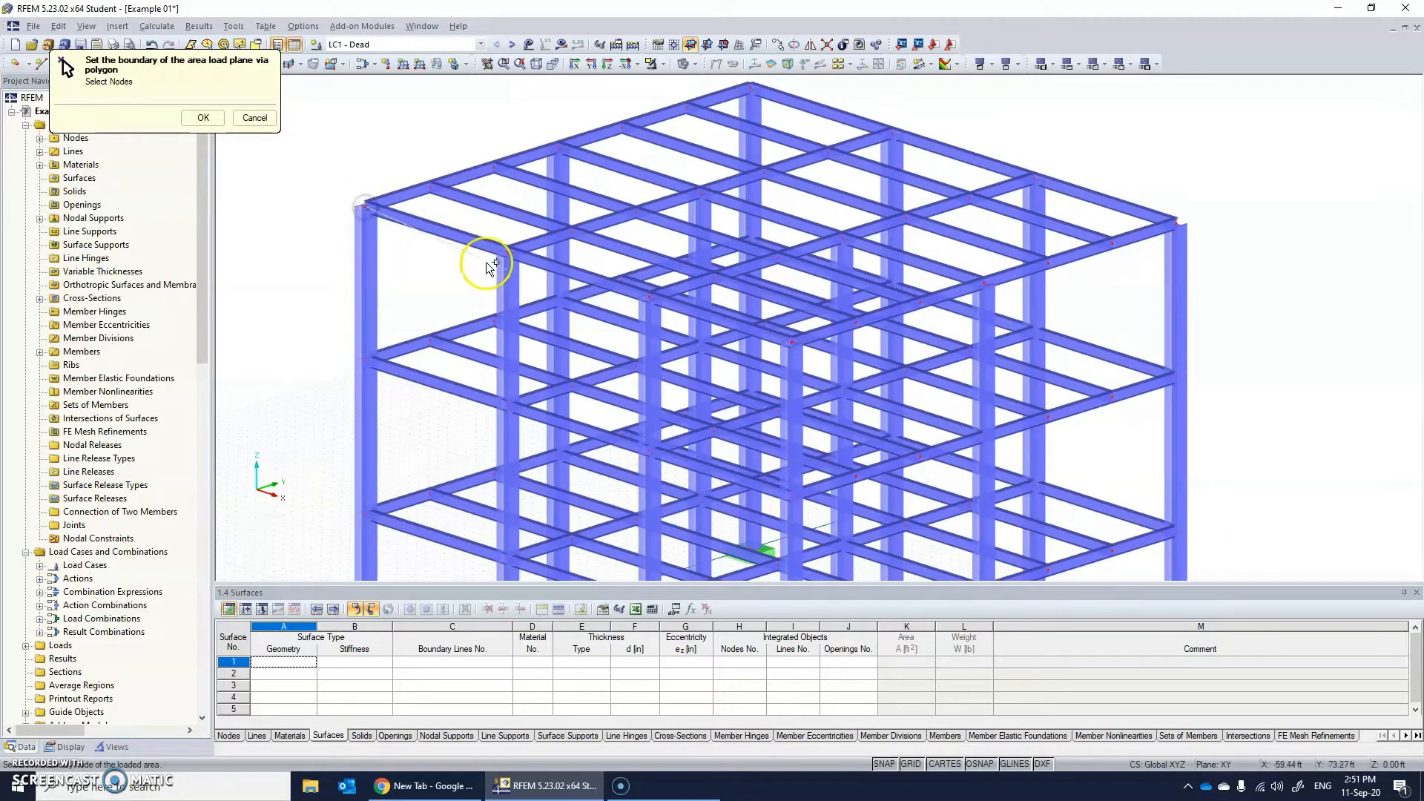
pyautogui.click(791, 342)
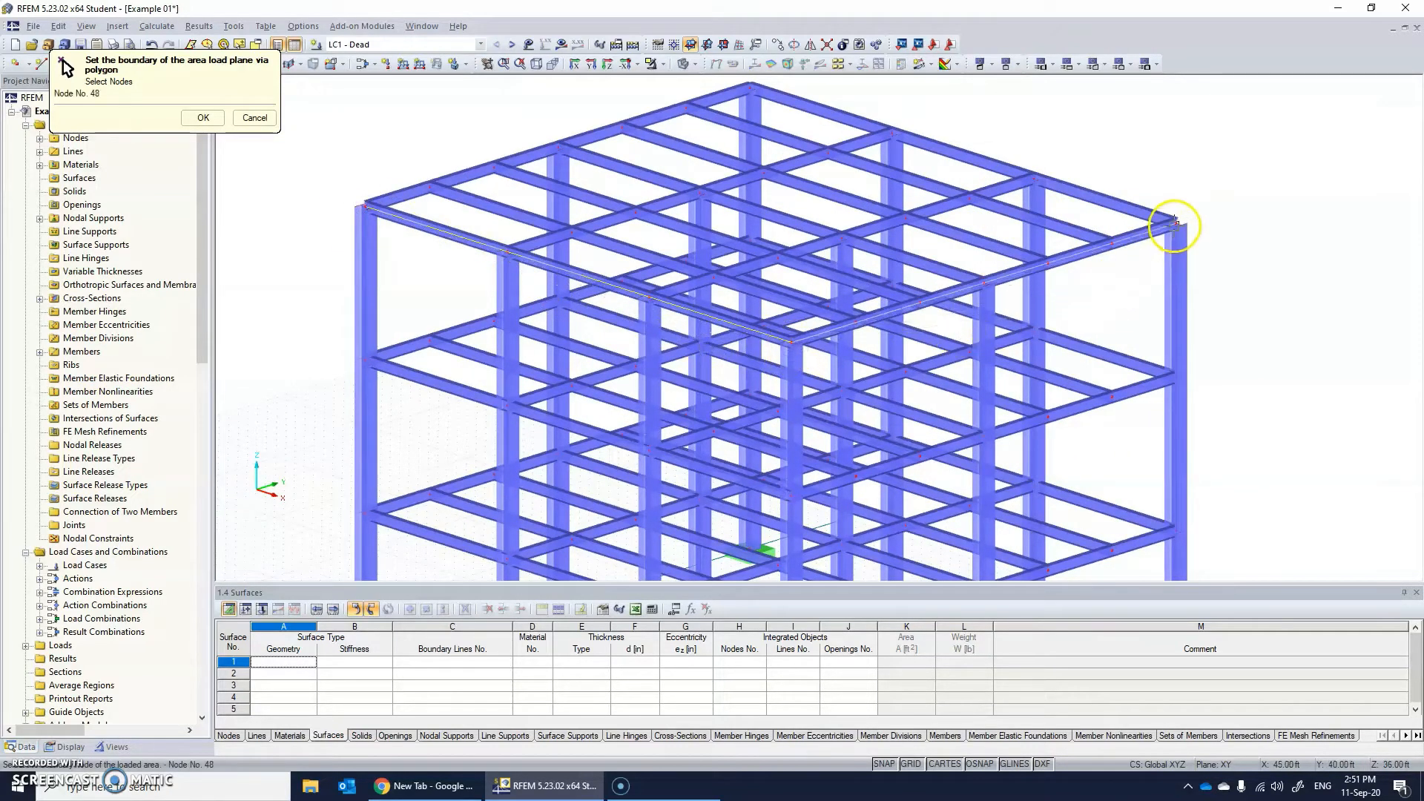
pyautogui.click(1176, 222)
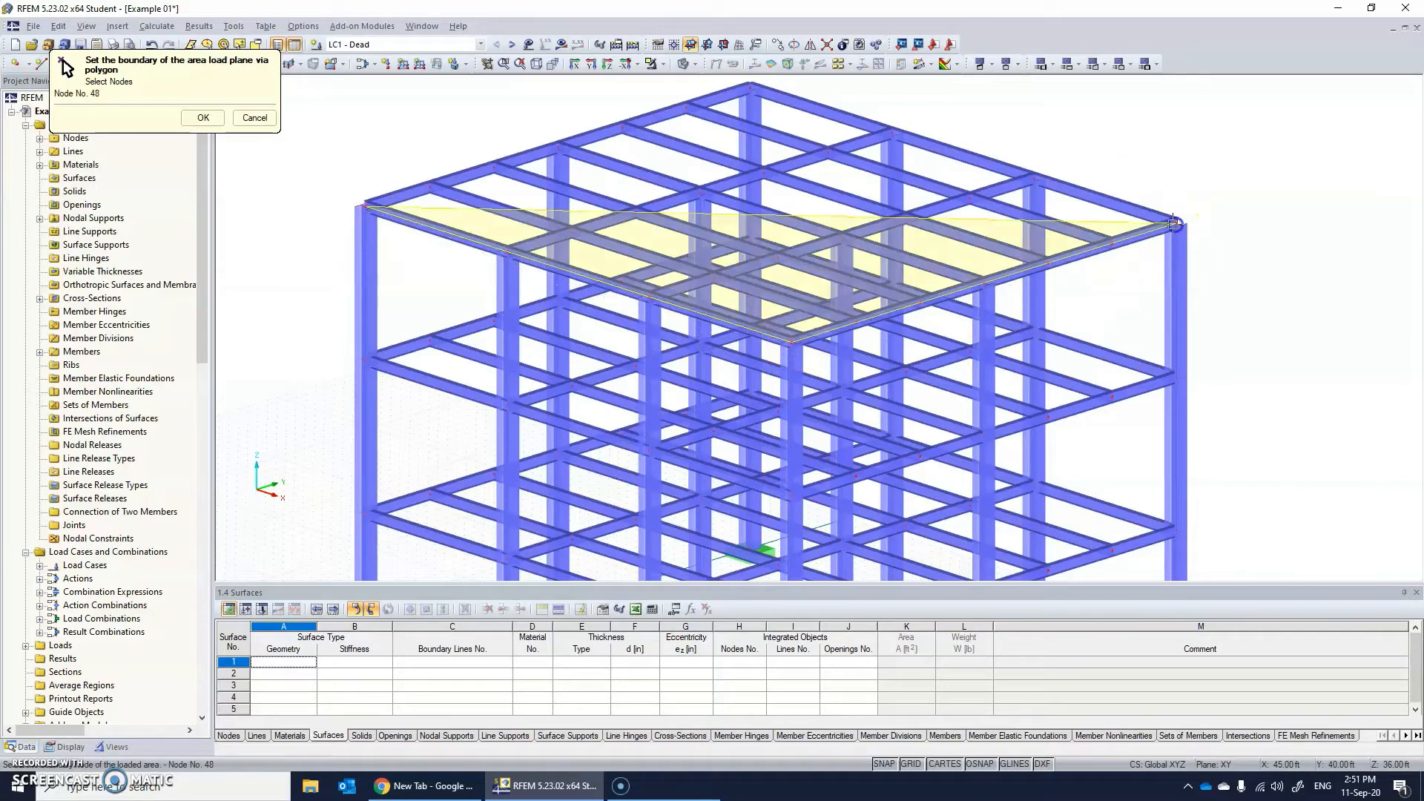
pyautogui.click(750, 86)
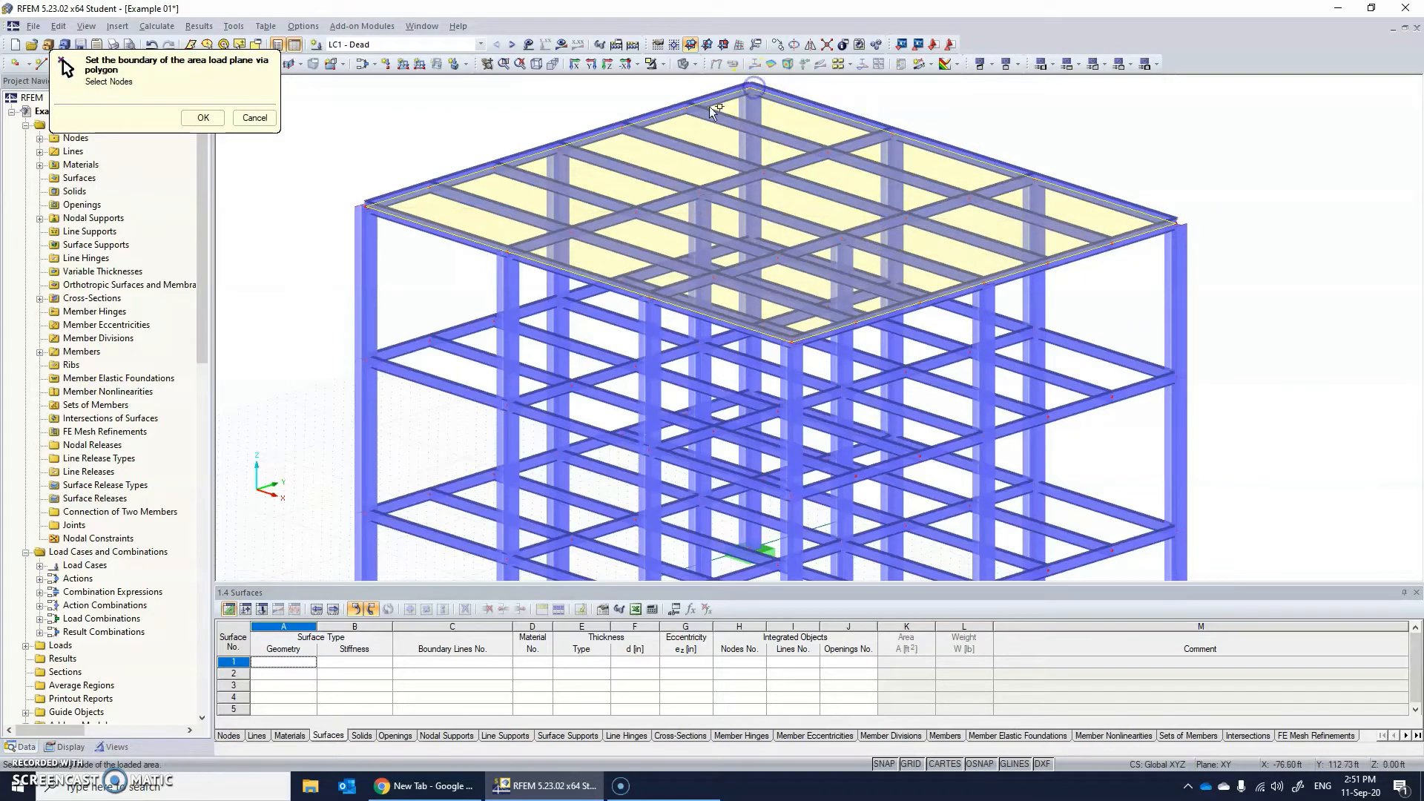
pyautogui.click(364, 208)
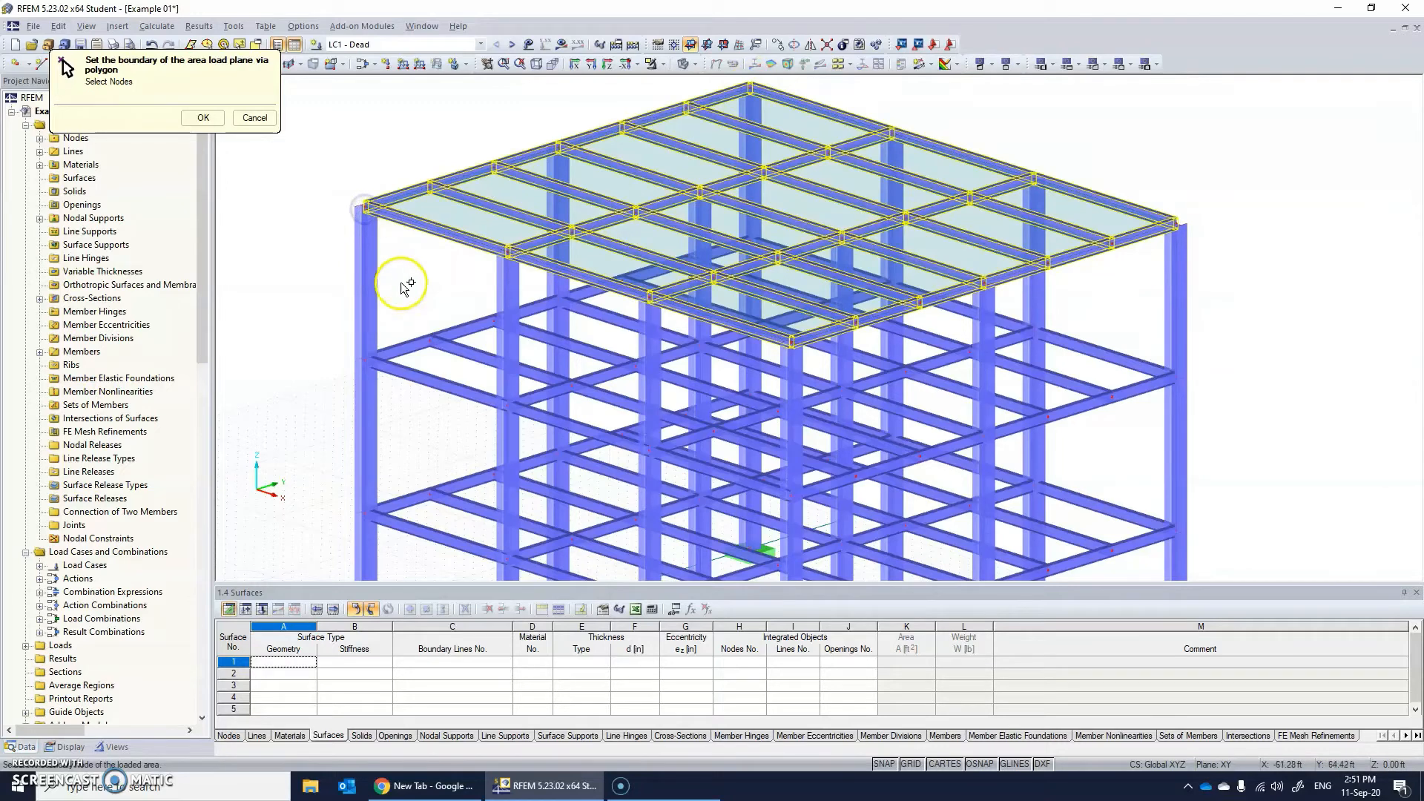
# Define a second area load plane on the middle floor at Z = 24 ft through its four outer corner nodes.
pyautogui.click(365, 361)
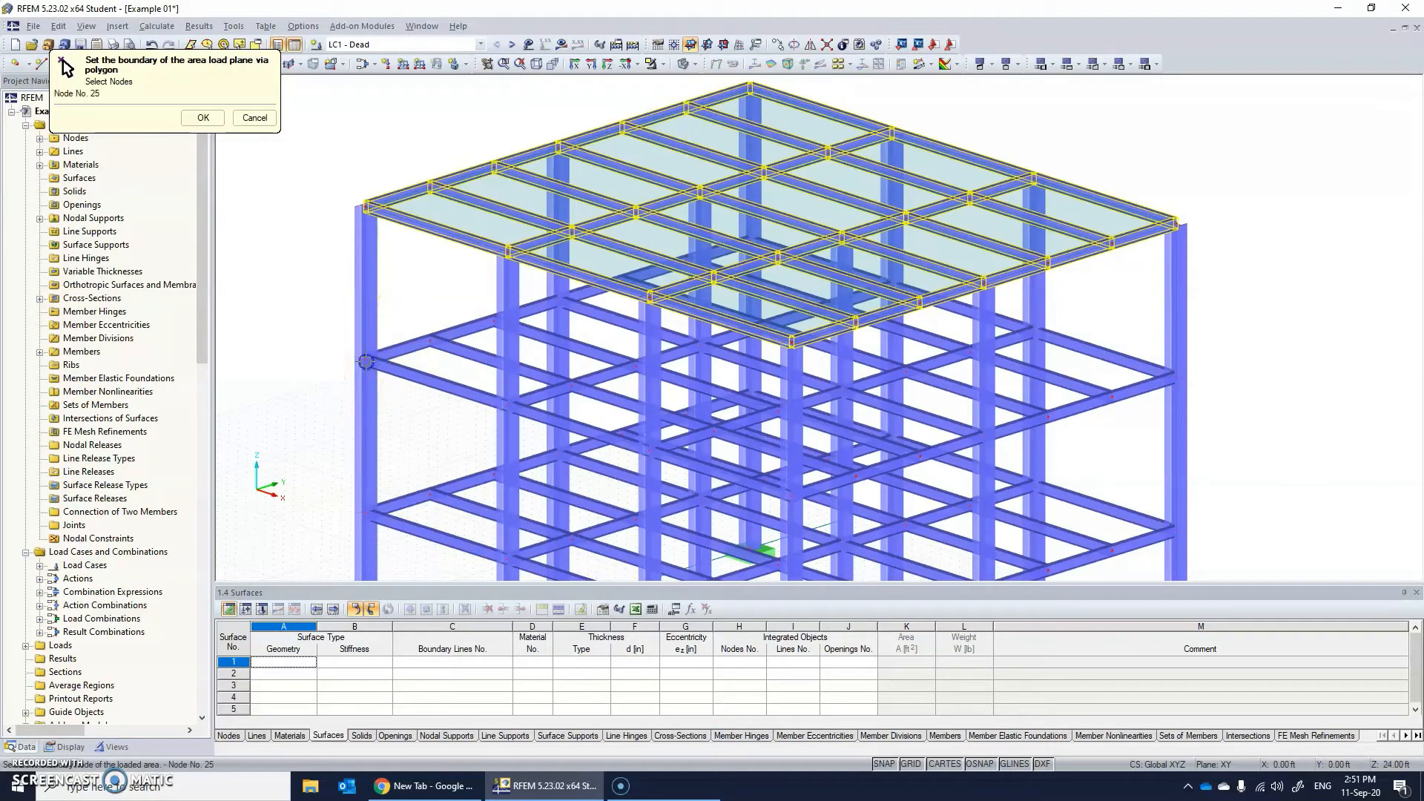
pyautogui.click(791, 497)
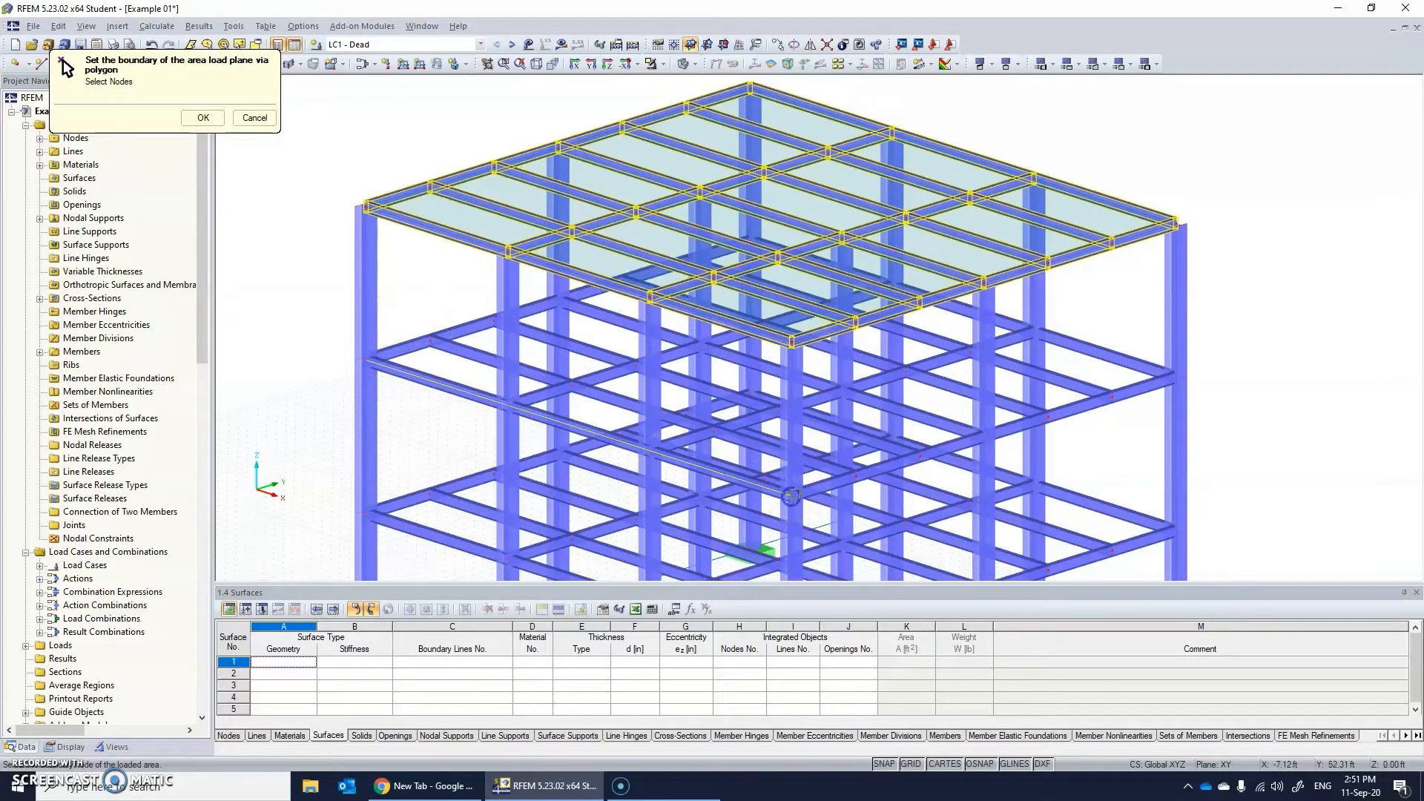
pyautogui.click(1175, 378)
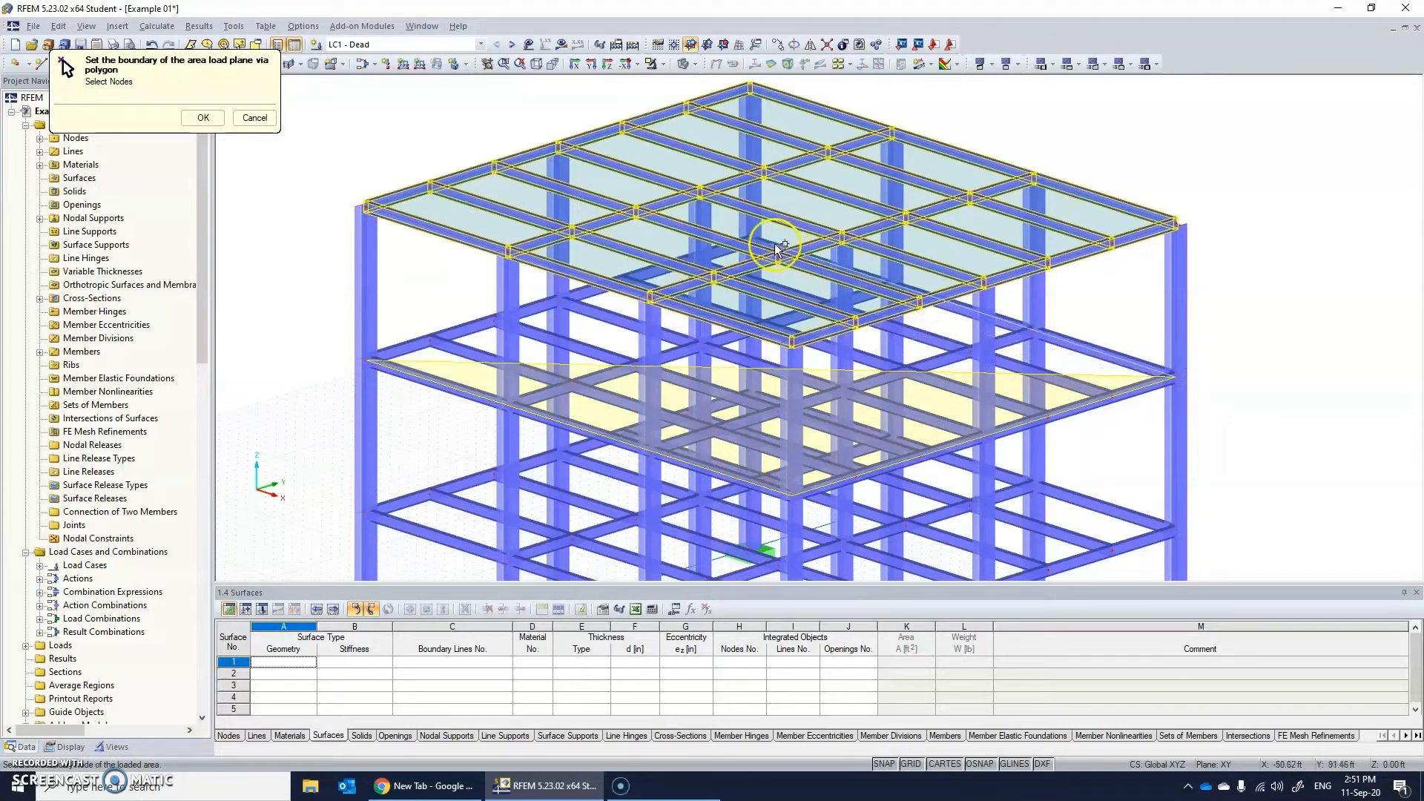
pyautogui.scroll(5, 752, 238)
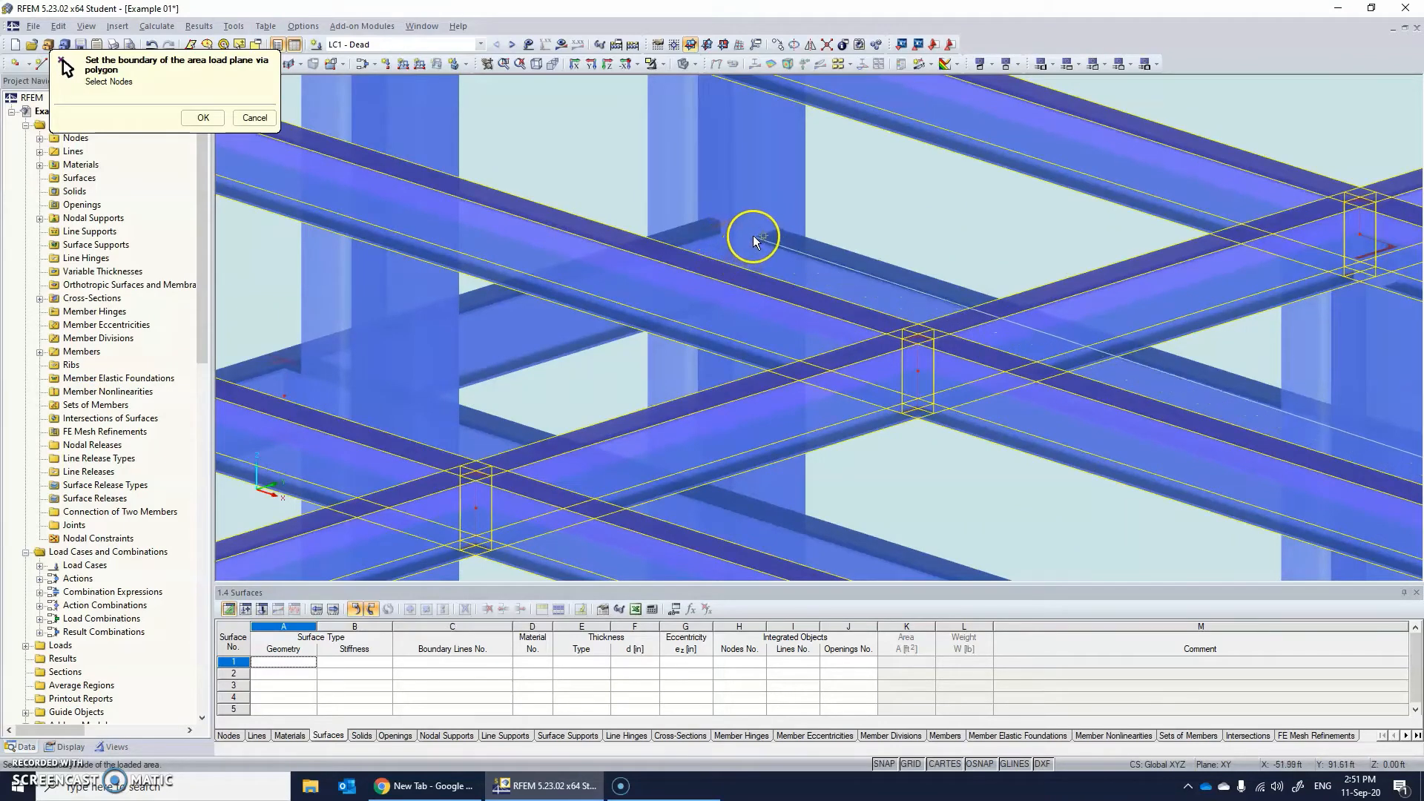
pyautogui.scroll(2, 773, 216)
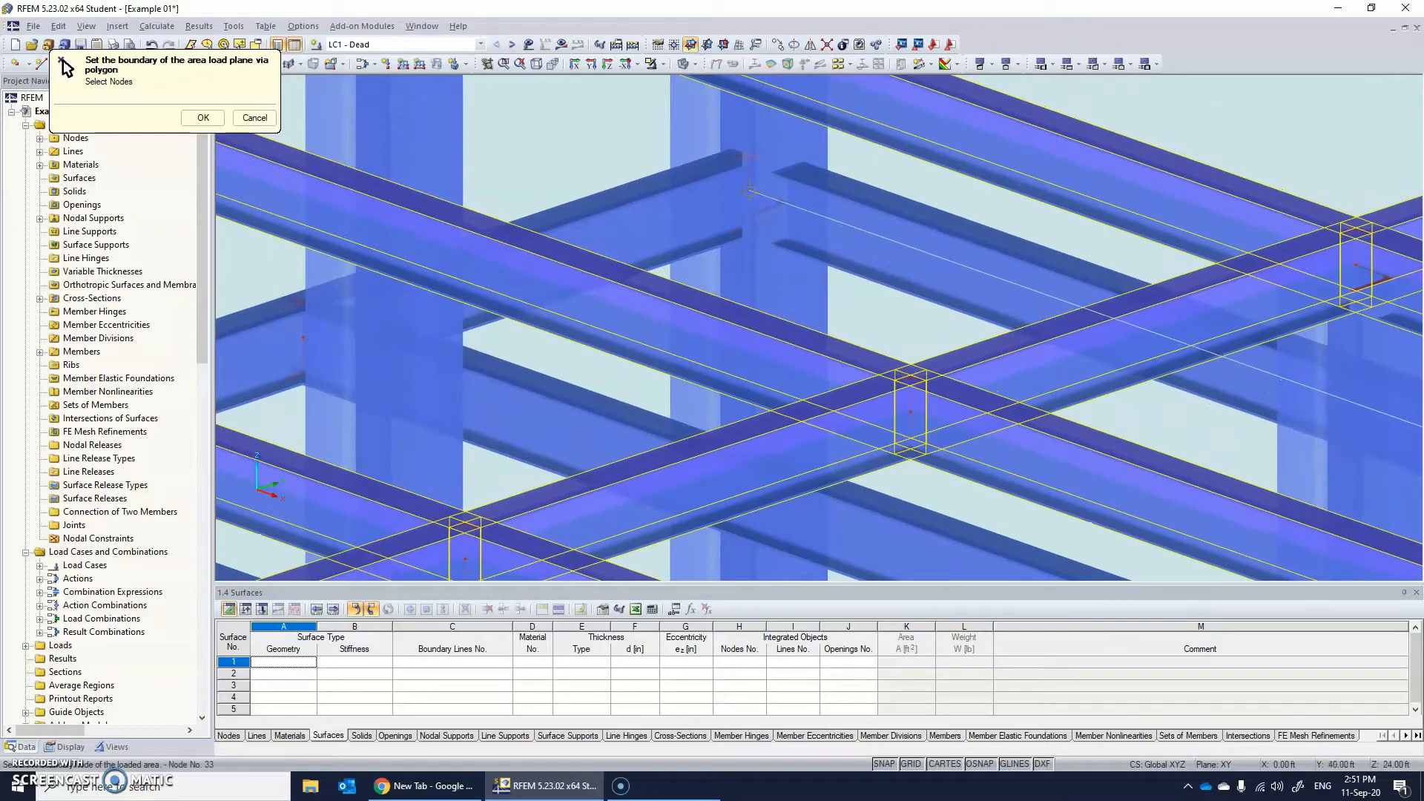
pyautogui.scroll(-2, 749, 190)
pyautogui.scroll(-3, 693, 222)
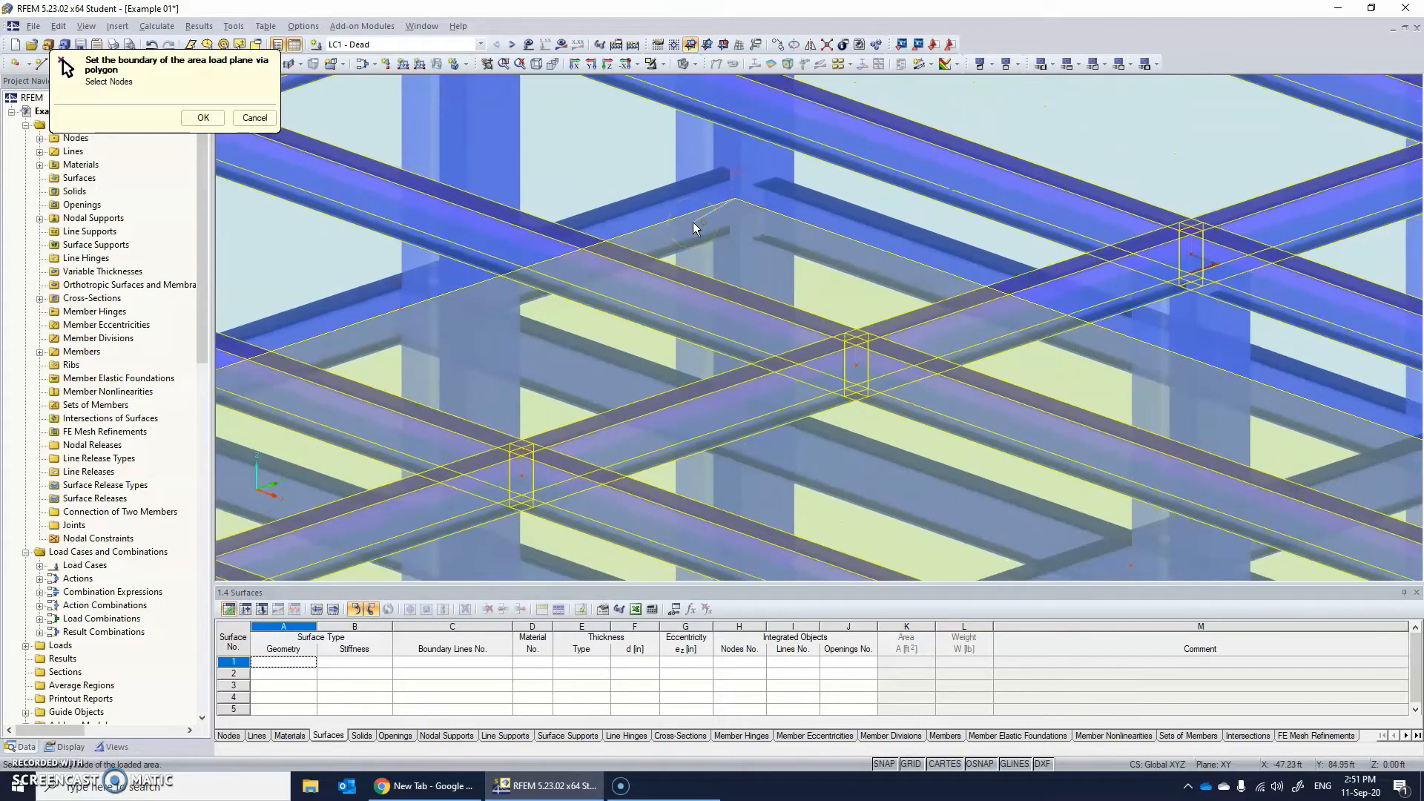
pyautogui.scroll(-5, 650, 282)
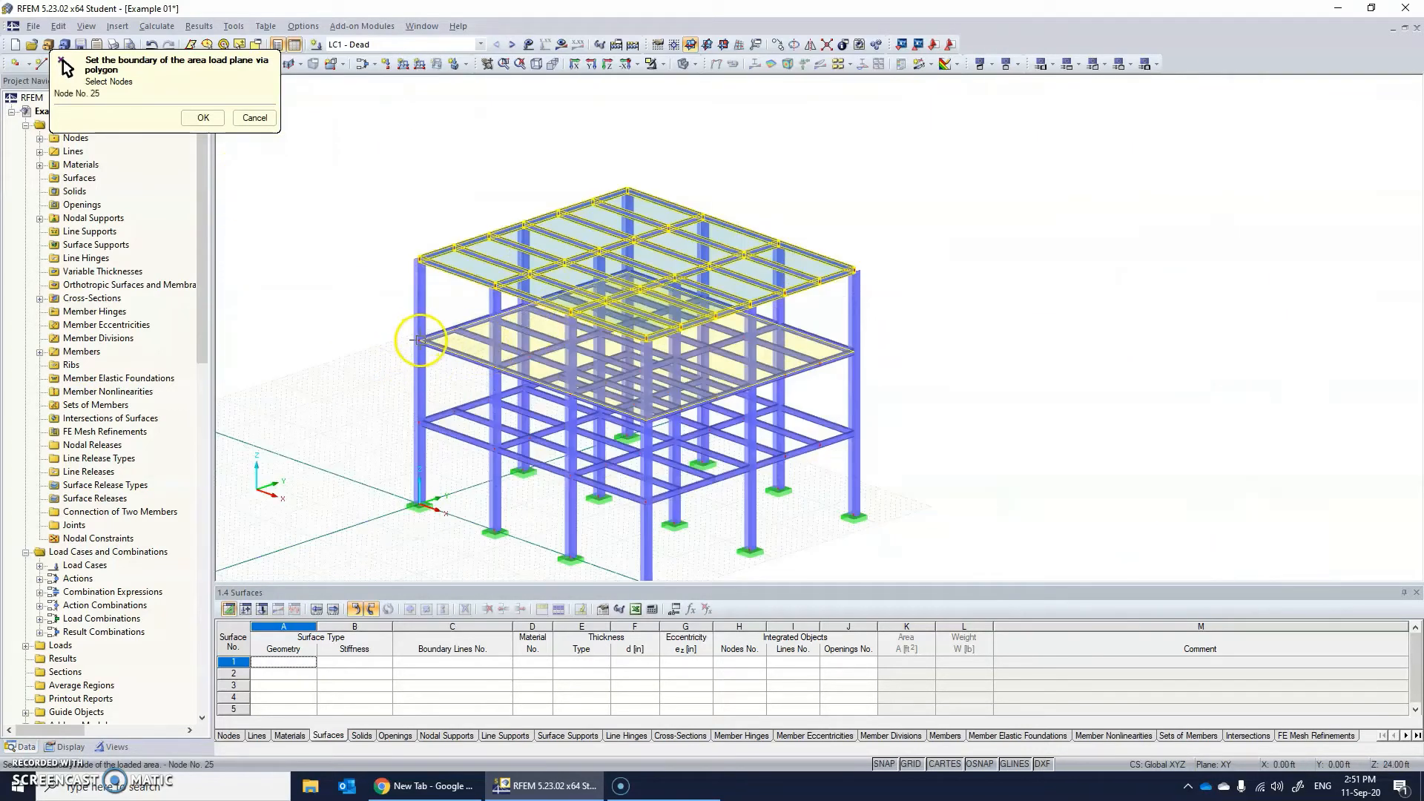
pyautogui.click(421, 341)
# Define a third area load plane on the lowest floor at Z = 12 ft through its four corner nodes and accept the boundaries.
pyautogui.scroll(-1, 495, 407)
pyautogui.scroll(5, 493, 411)
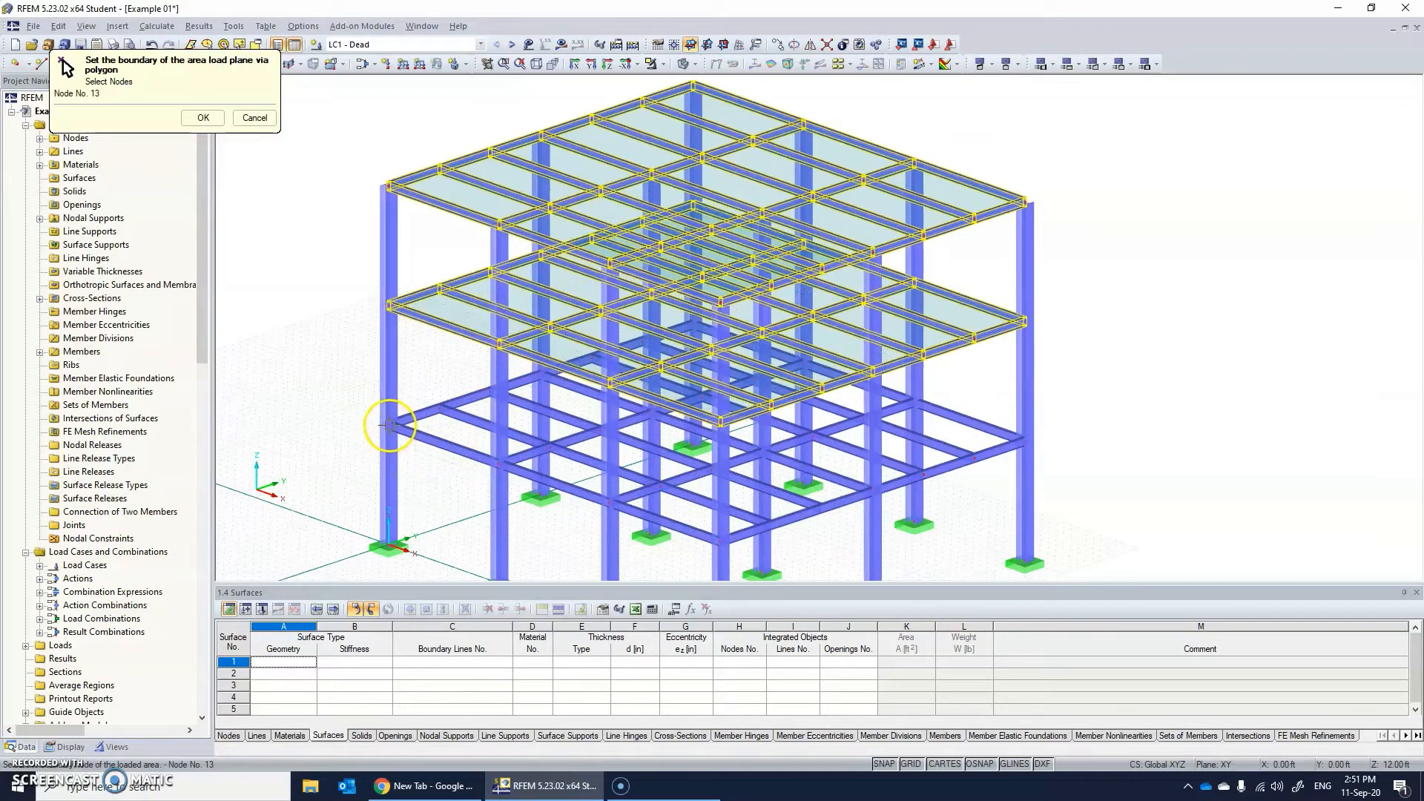
pyautogui.click(730, 540)
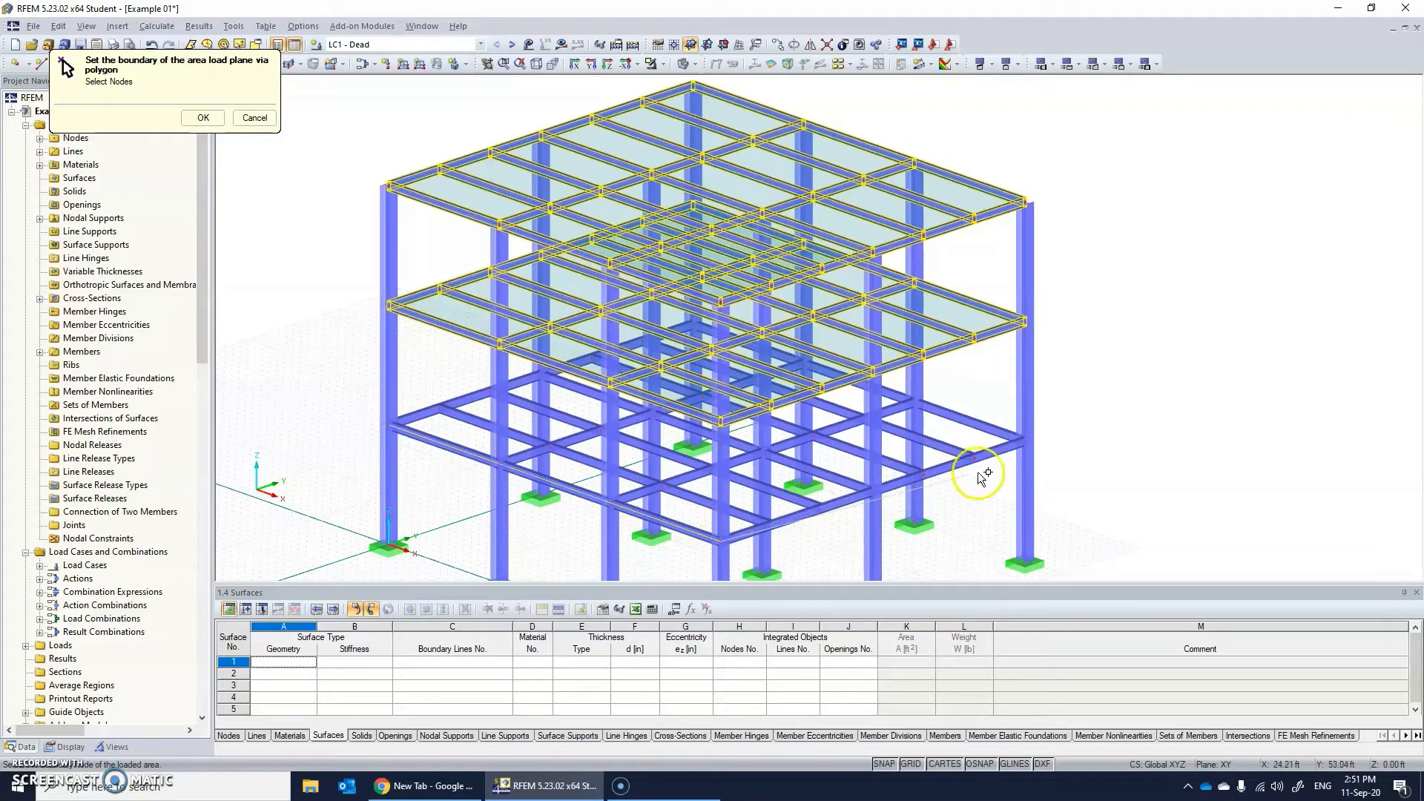
pyautogui.click(1026, 443)
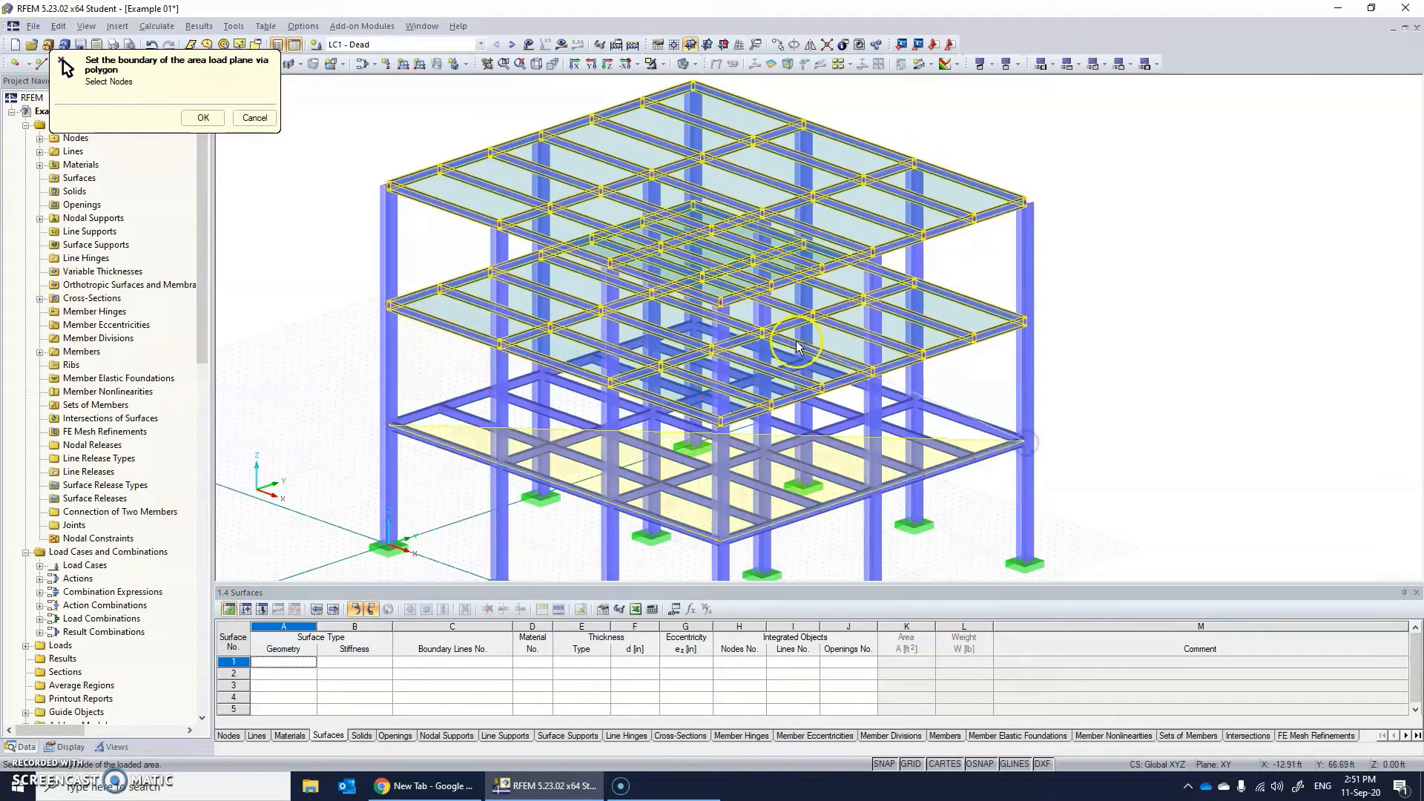
pyautogui.click(693, 325)
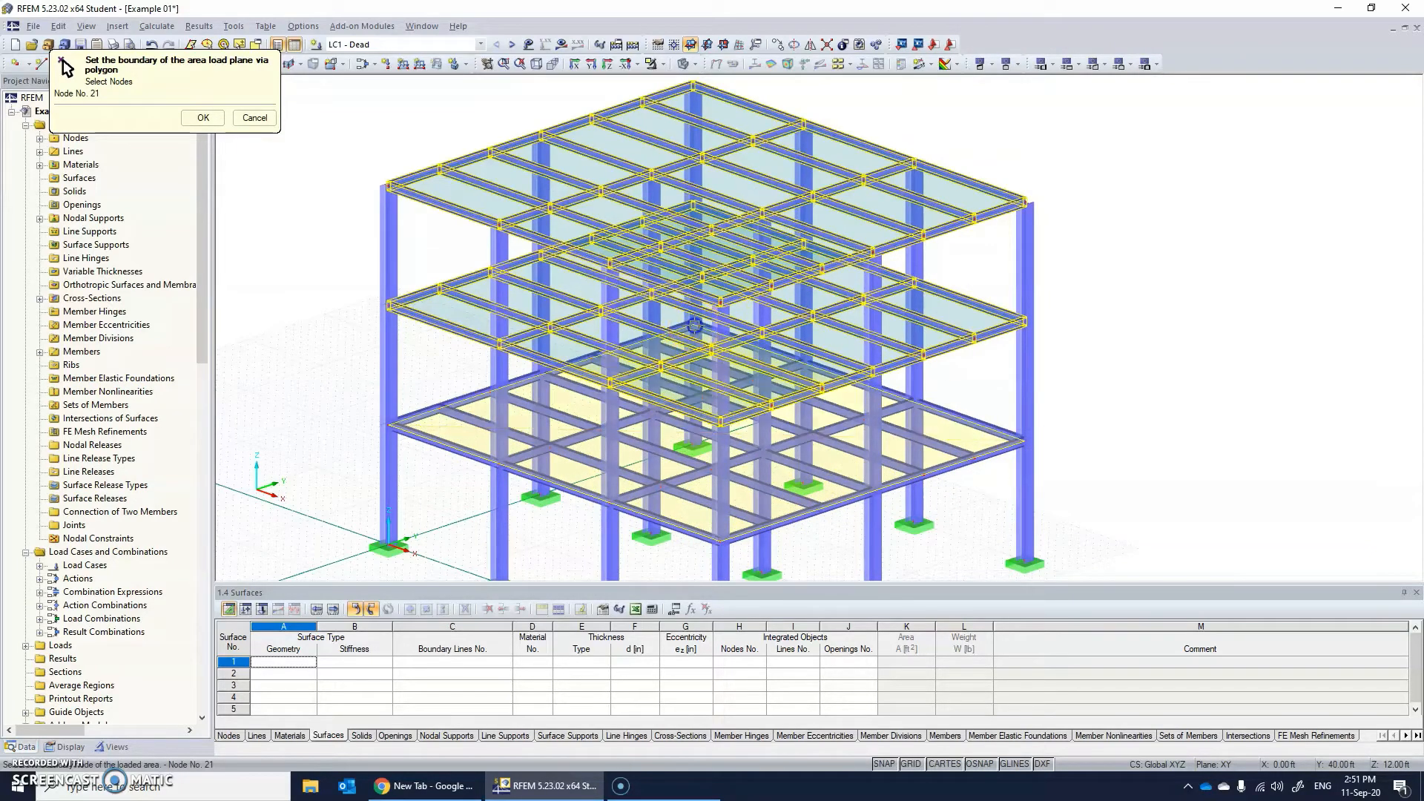
pyautogui.click(388, 425)
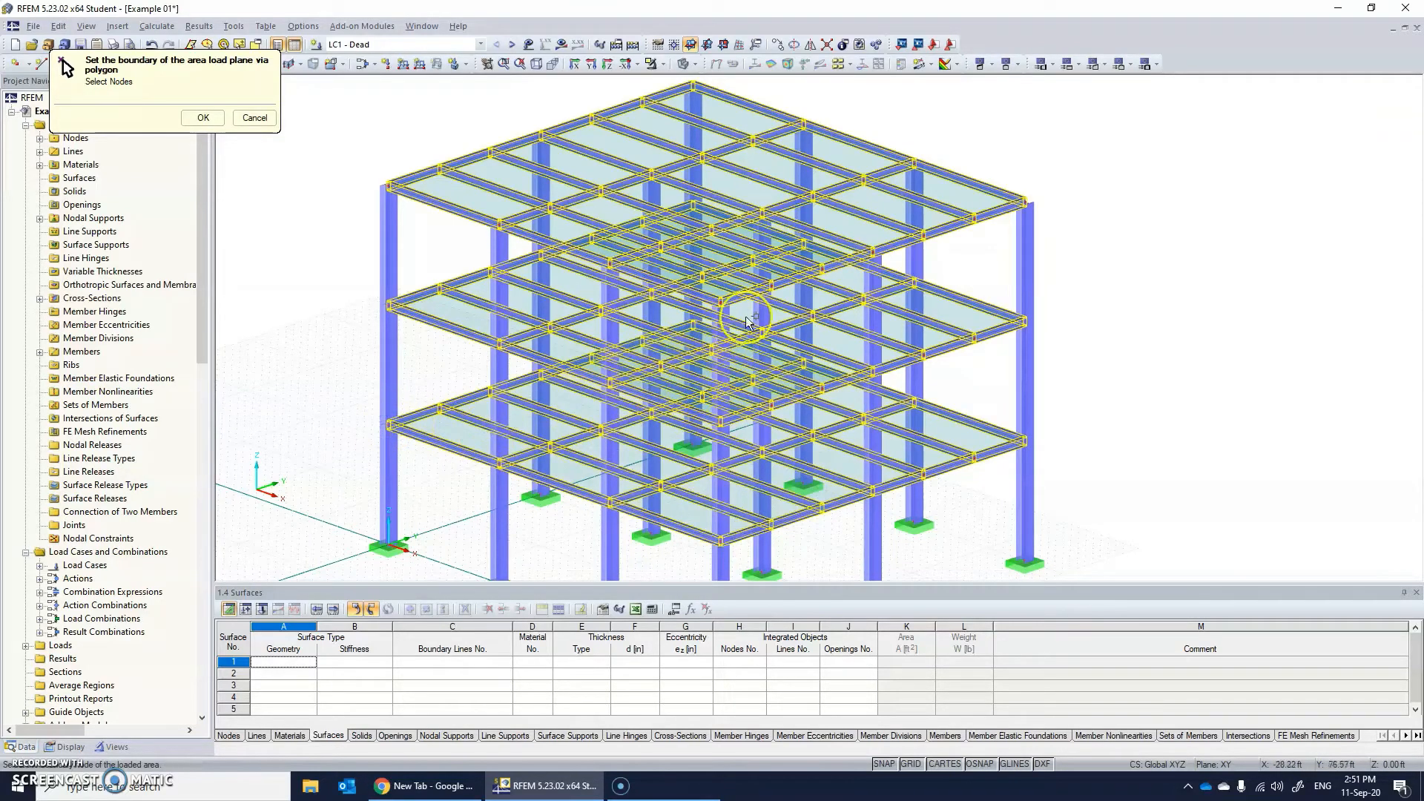
pyautogui.click(203, 119)
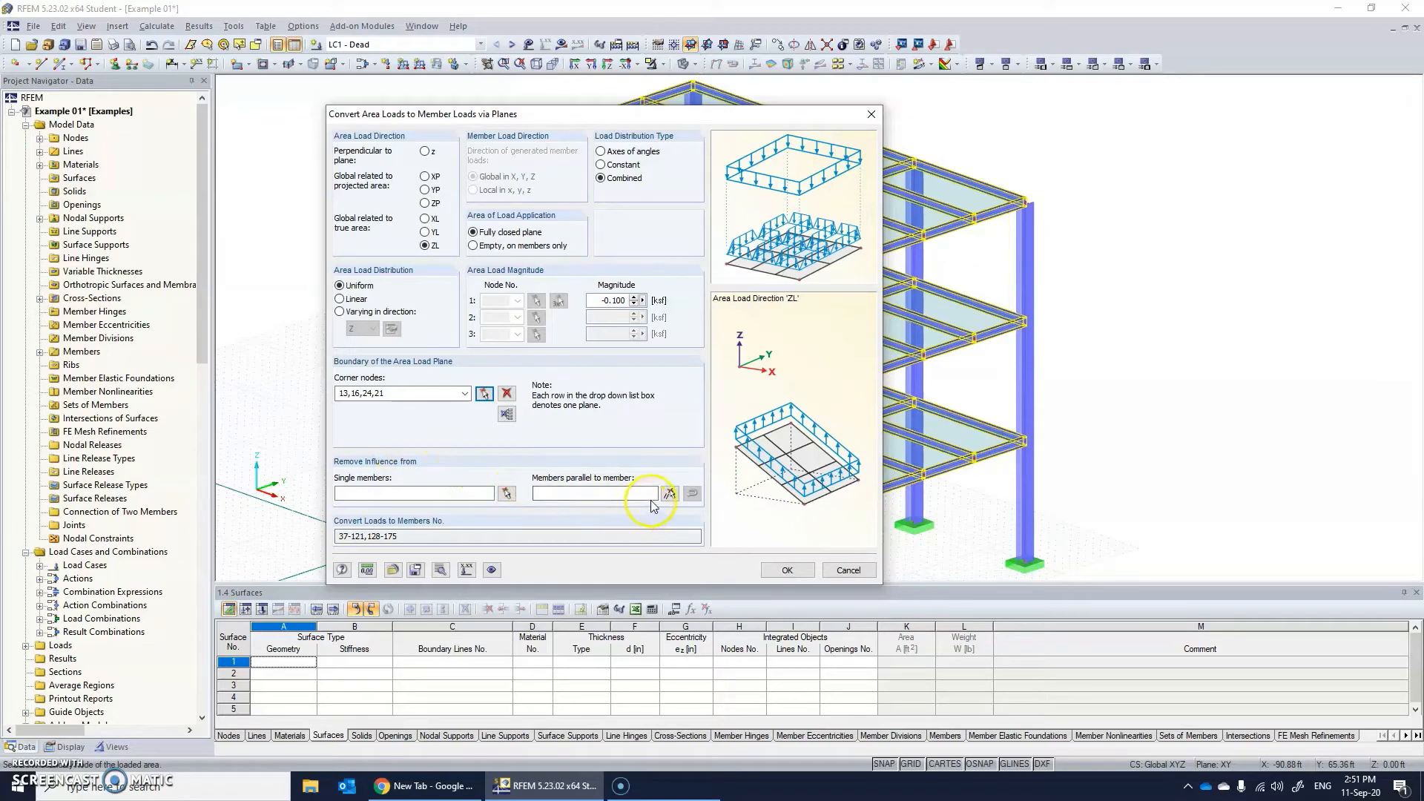
# Remove the load influence from all members parallel to roof edge beam 121, which runs in the Y direction.
pyautogui.moveTo(683, 117); pyautogui.dragTo(616, 108)
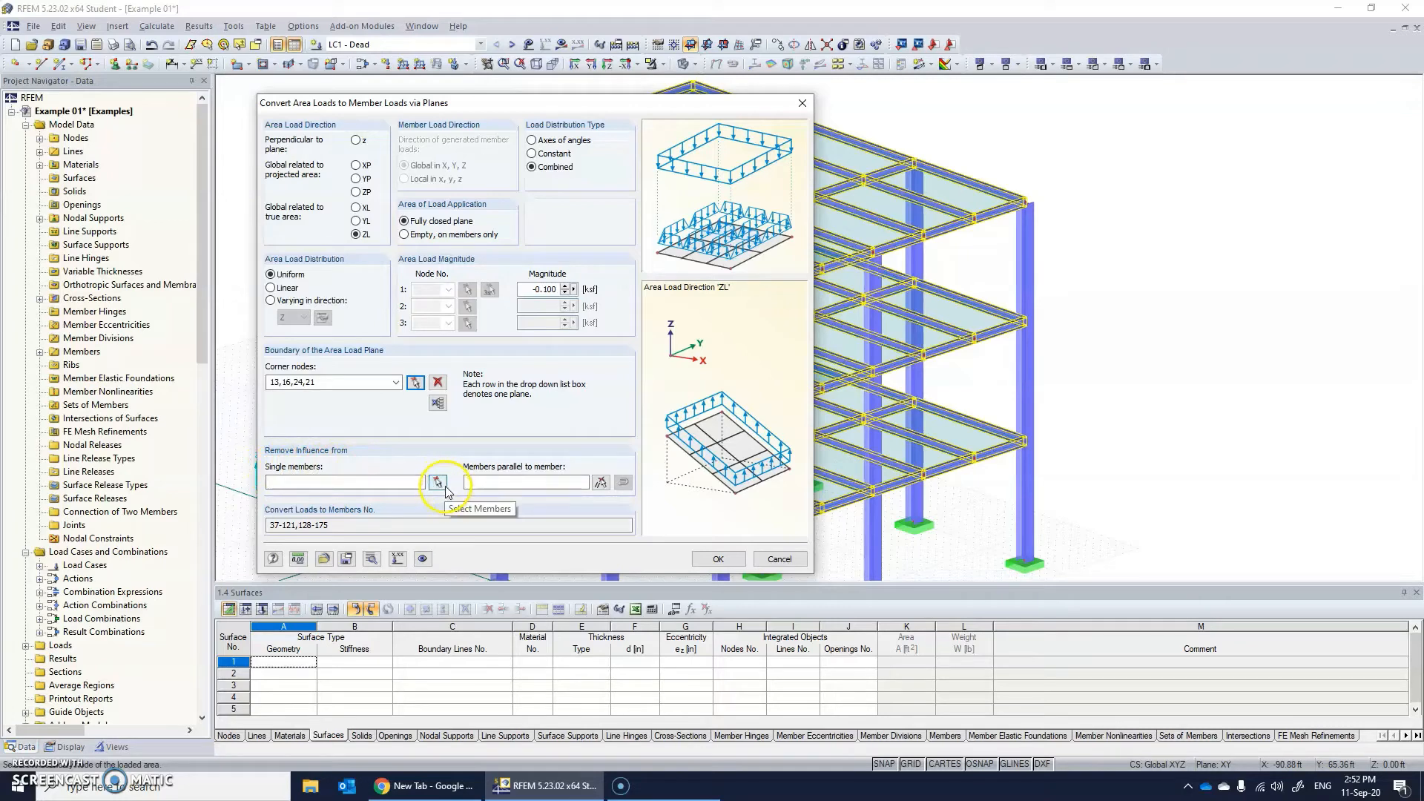
pyautogui.click(600, 483)
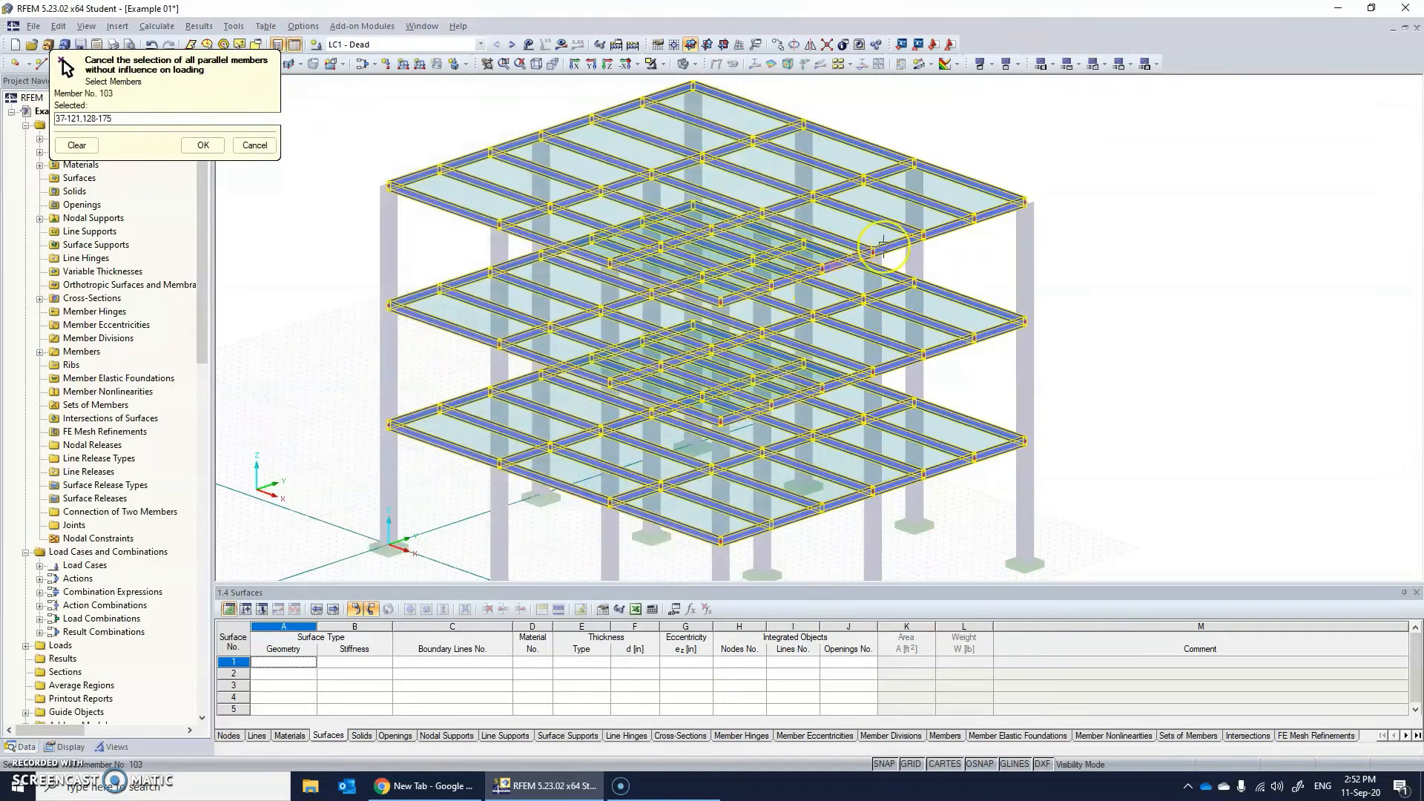
pyautogui.click(994, 214)
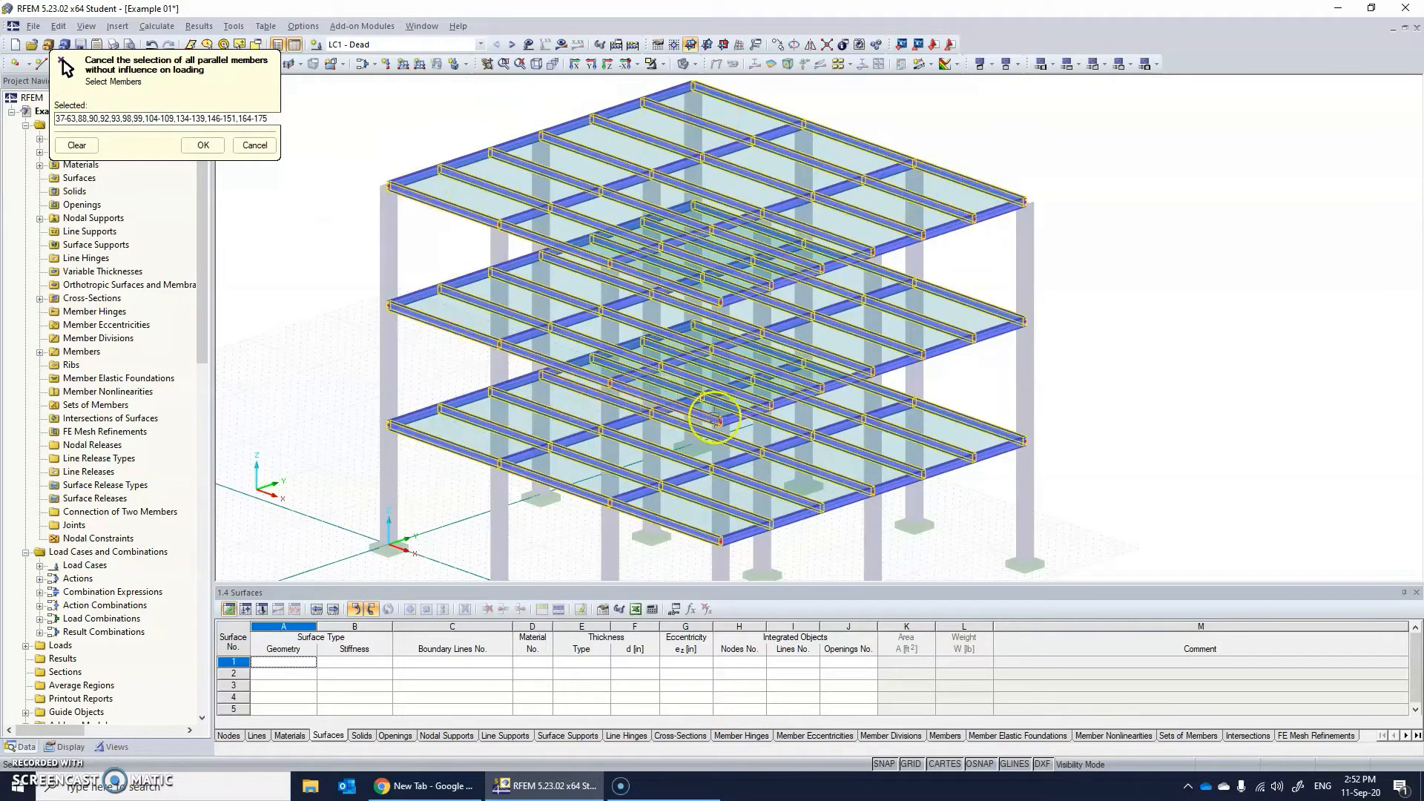
pyautogui.click(200, 145)
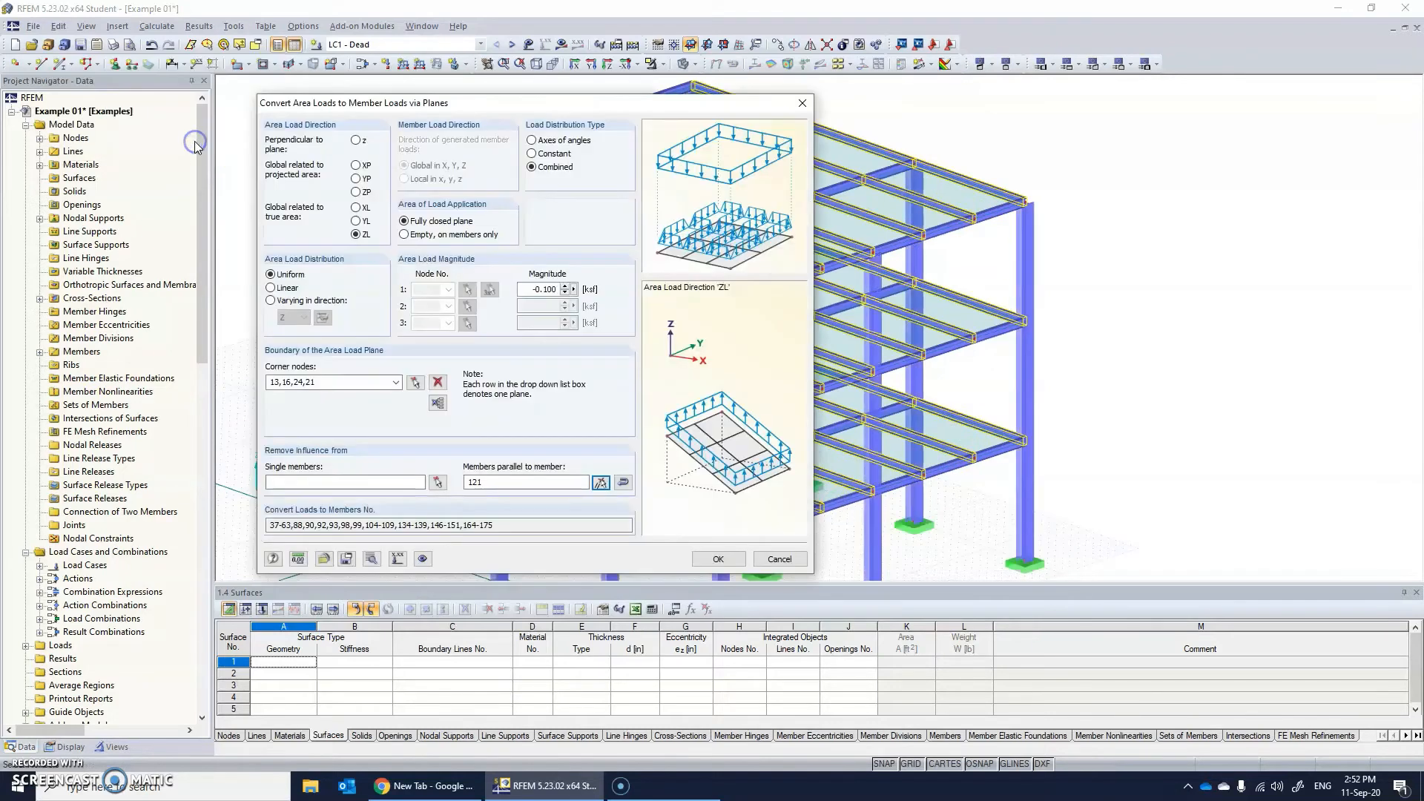
# Generate the member loads from the three area load planes and accept the conversion summary.
pyautogui.click(717, 560)
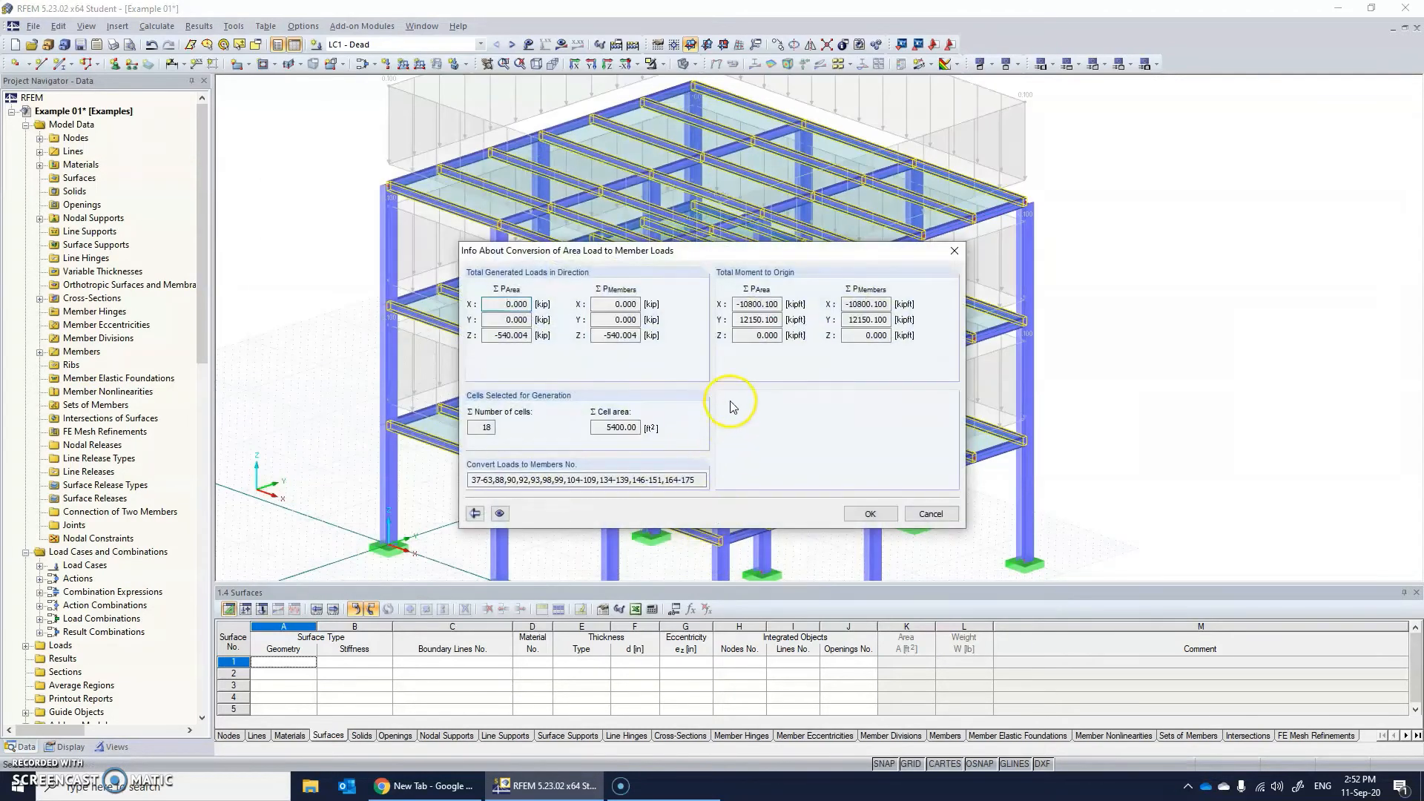
pyautogui.click(869, 514)
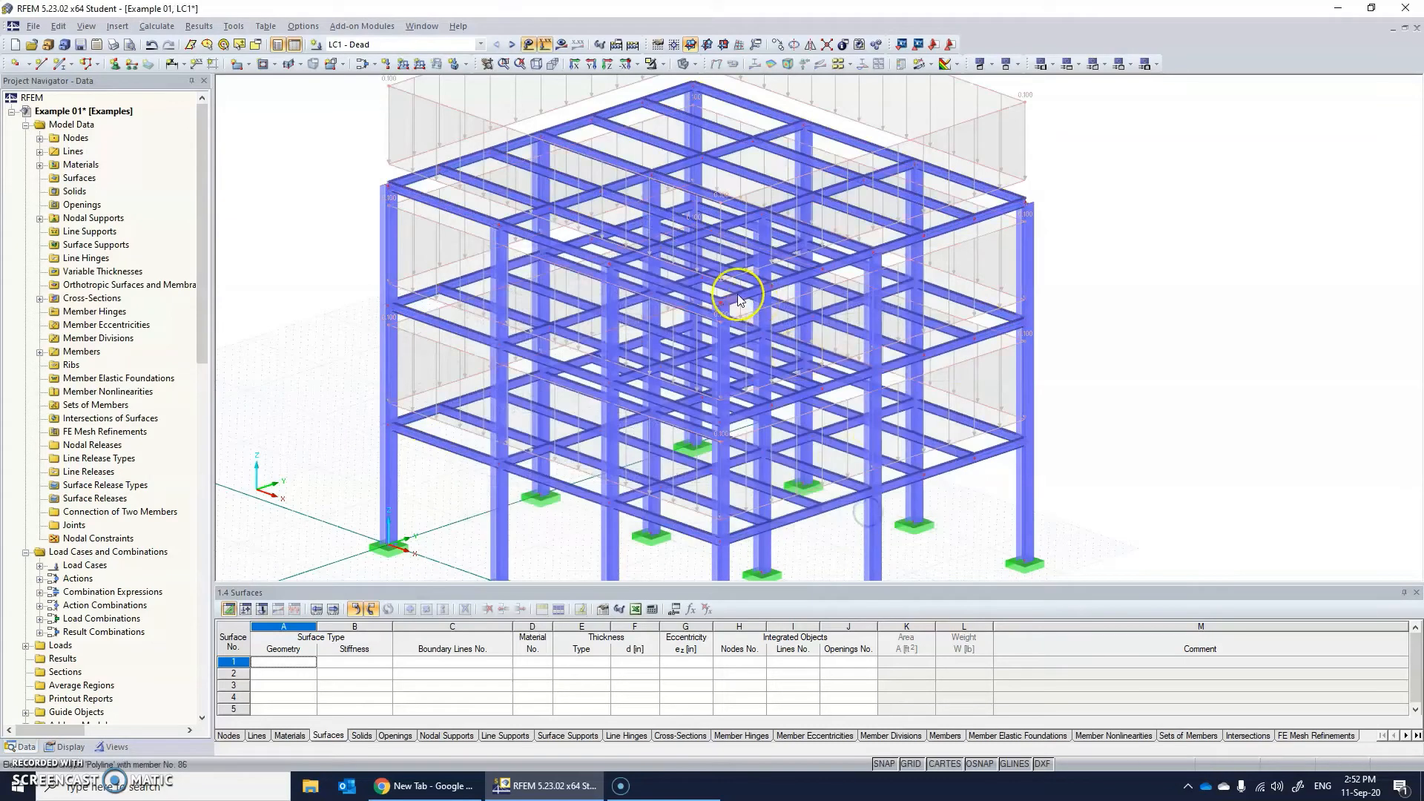
pyautogui.scroll(-1, 738, 299)
pyautogui.scroll(-4, 756, 244)
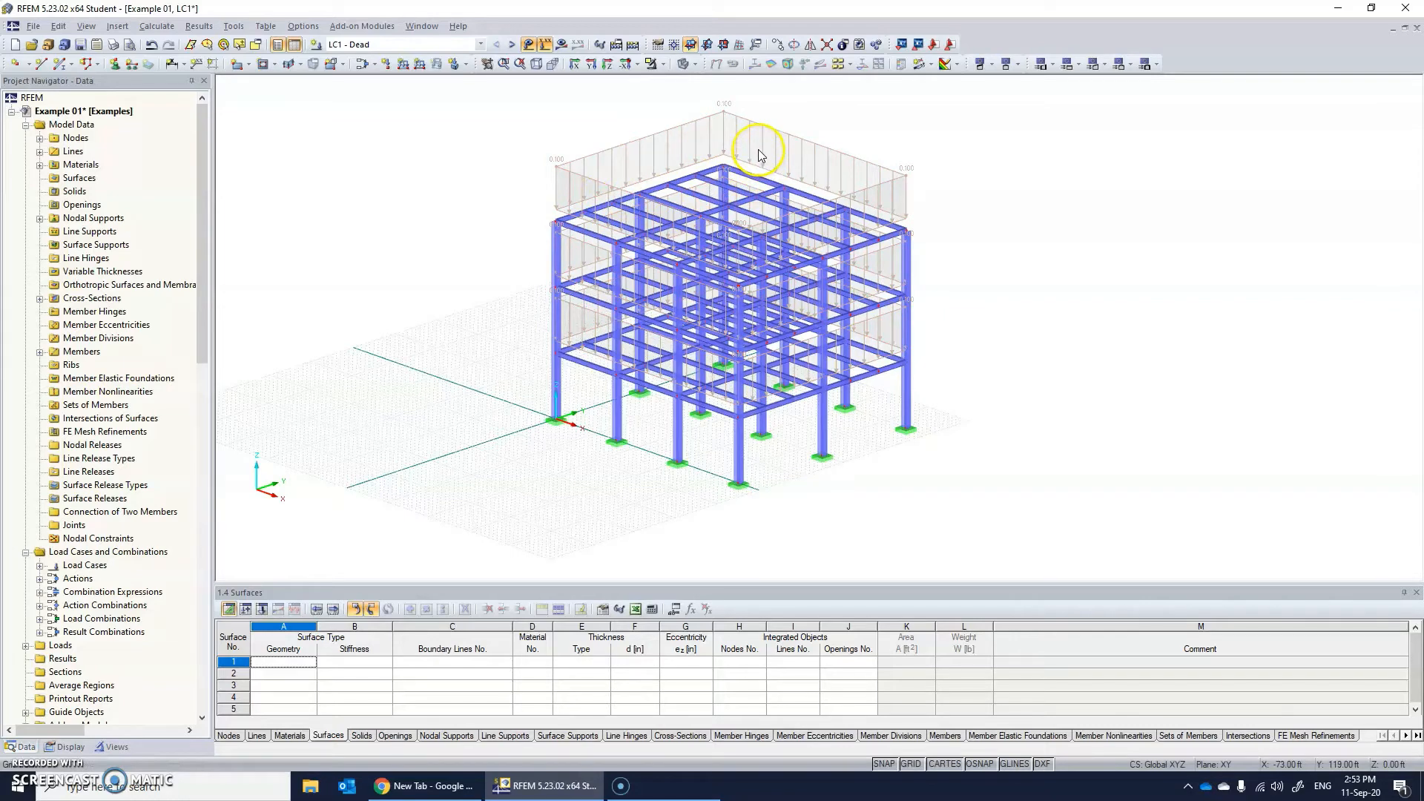
# Display the generated dead area load separately as individual member loads.
pyautogui.click(724, 139)
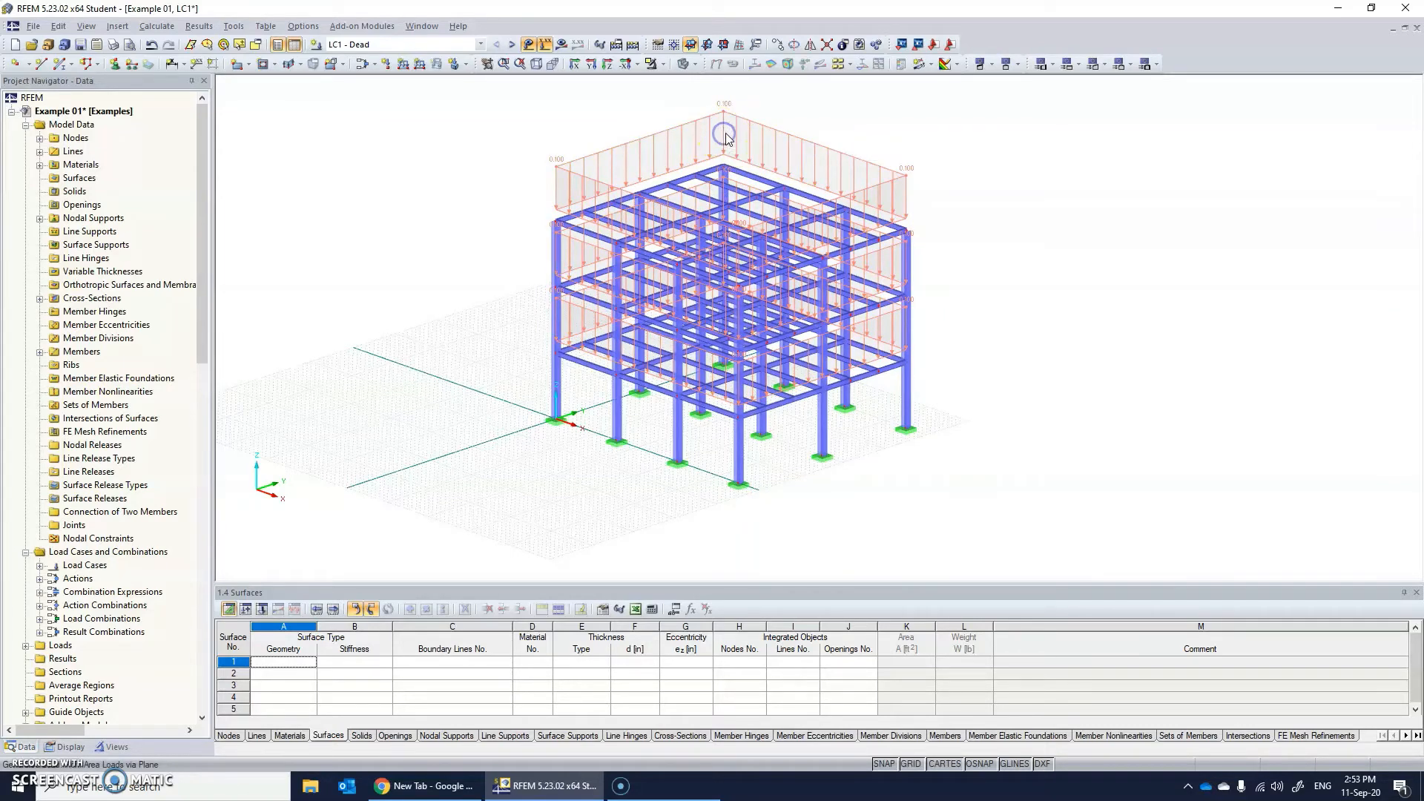
pyautogui.rightClick(725, 135)
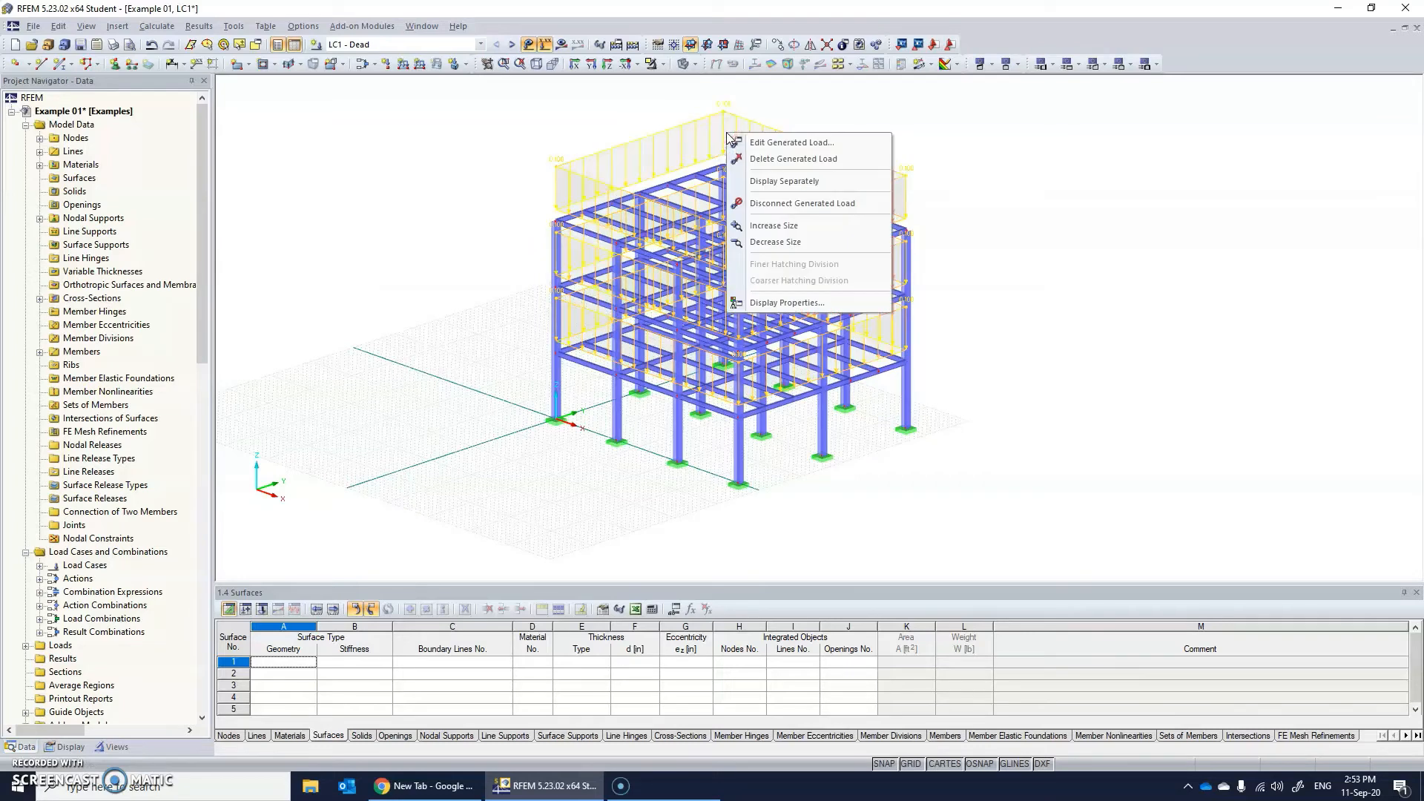
pyautogui.click(785, 181)
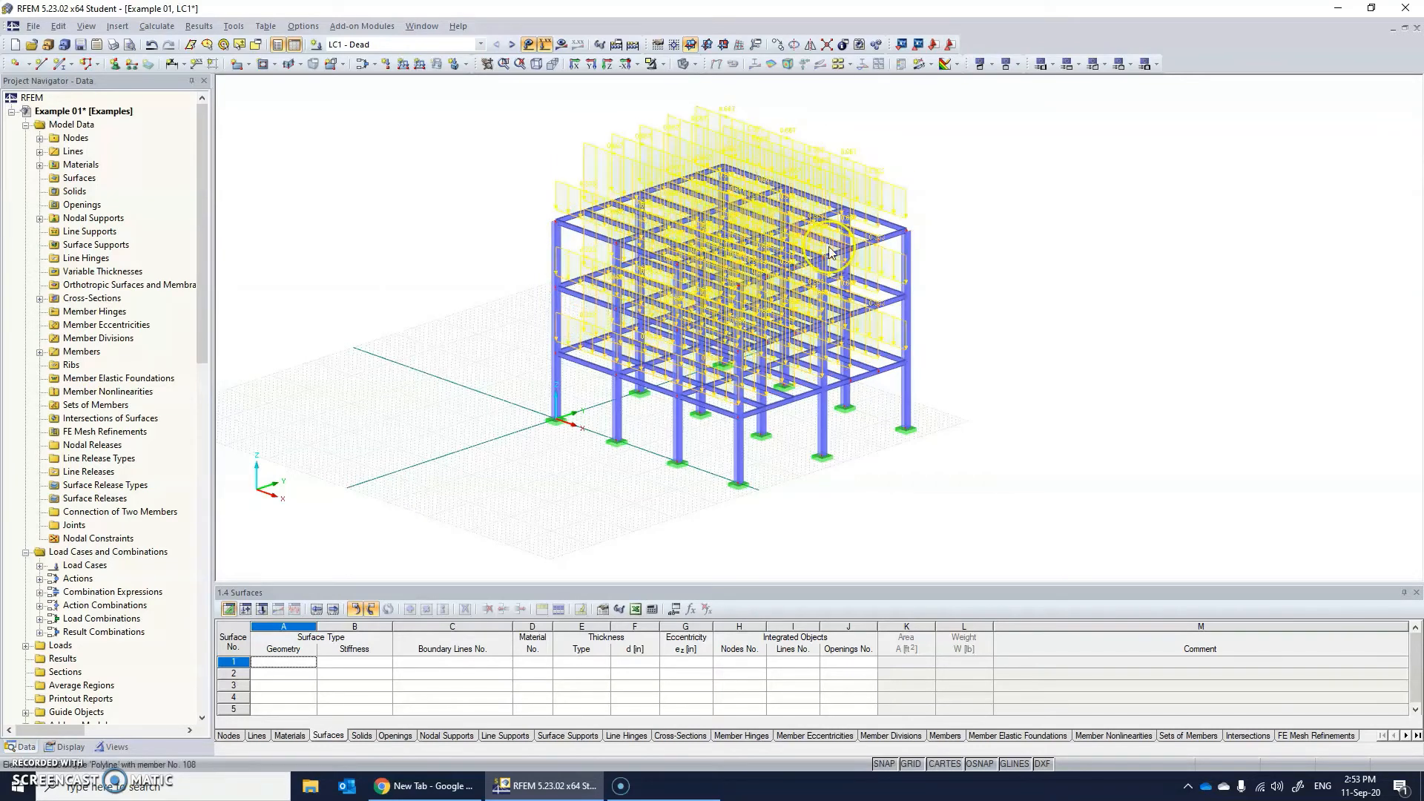
# Examine the distribution of the generated dead loads on the beams of all floors from several viewing angles.
pyautogui.keyDown('ctrl'); pyautogui.moveTo(959, 268); pyautogui.dragTo(678, 219, button='middle'); pyautogui.keyUp('ctrl')
pyautogui.scroll(-3, 847, 170)
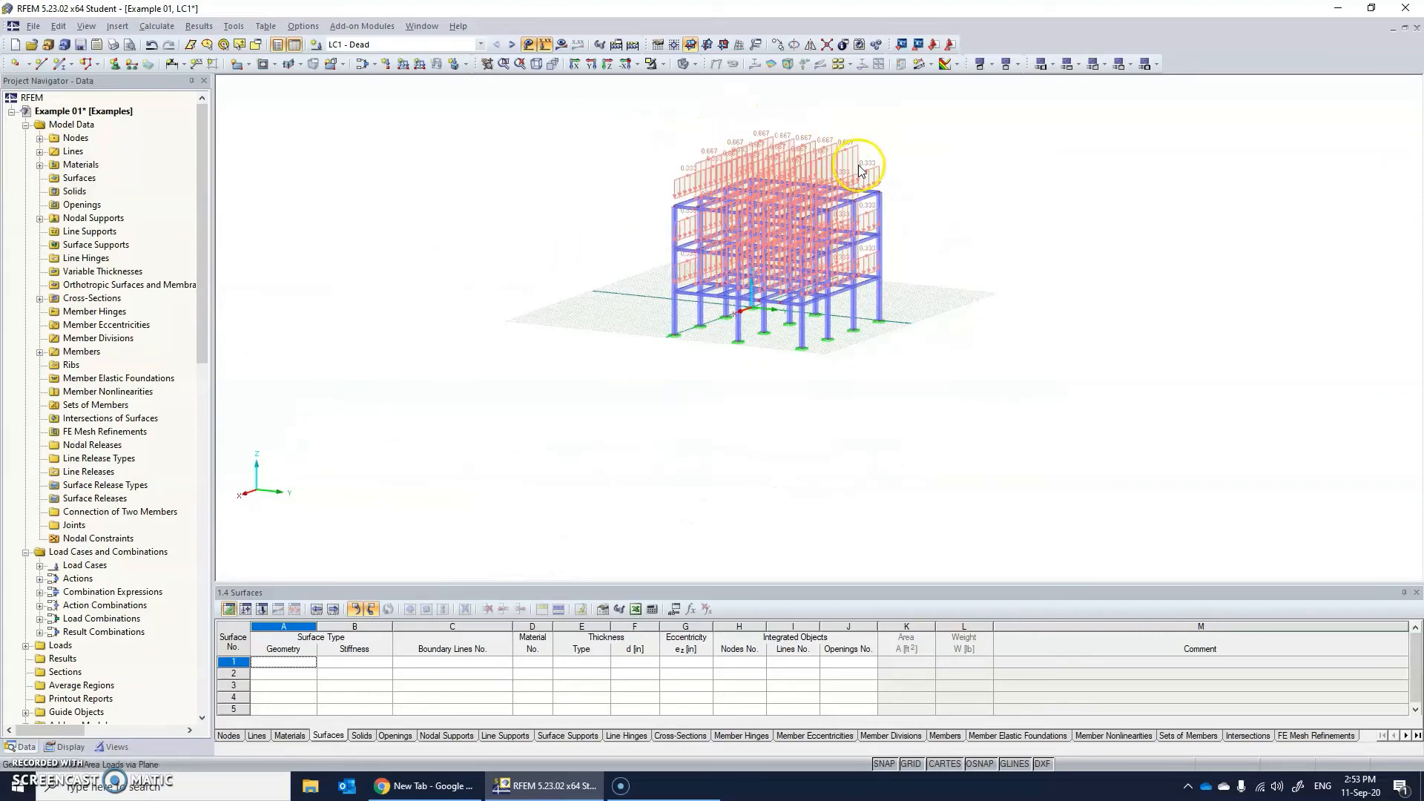
pyautogui.scroll(6, 862, 172)
pyautogui.keyDown('ctrl'); pyautogui.moveTo(853, 286); pyautogui.dragTo(899, 296, button='middle'); pyautogui.keyUp('ctrl')
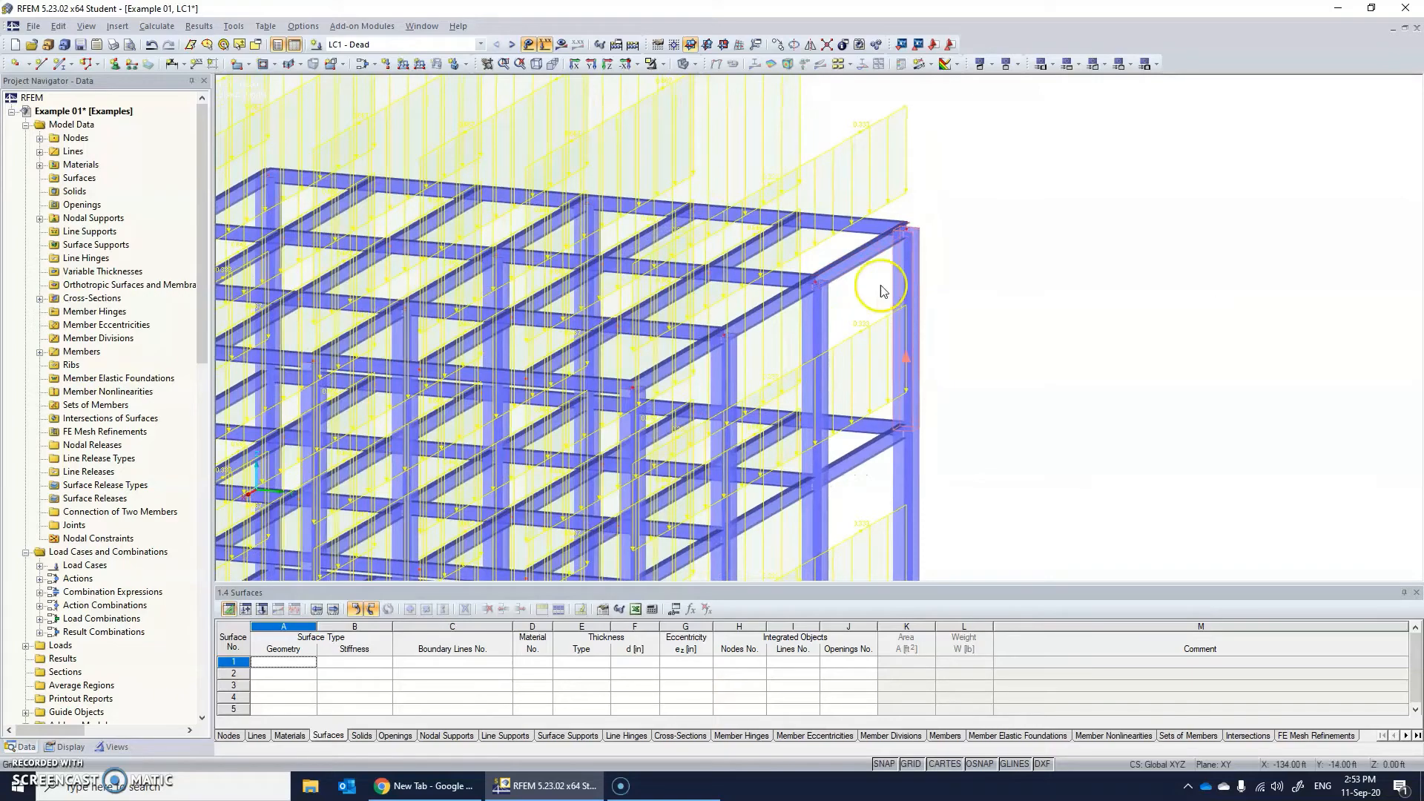
pyautogui.scroll(-6, 865, 282)
pyautogui.moveTo(781, 291)
pyautogui.keyDown('ctrl'); pyautogui.mouseDown(button='middle')
pyautogui.moveTo(876, 334)
pyautogui.moveTo(853, 344)
pyautogui.mouseUp(button='middle'); pyautogui.keyUp('ctrl')
pyautogui.click(518, 264)
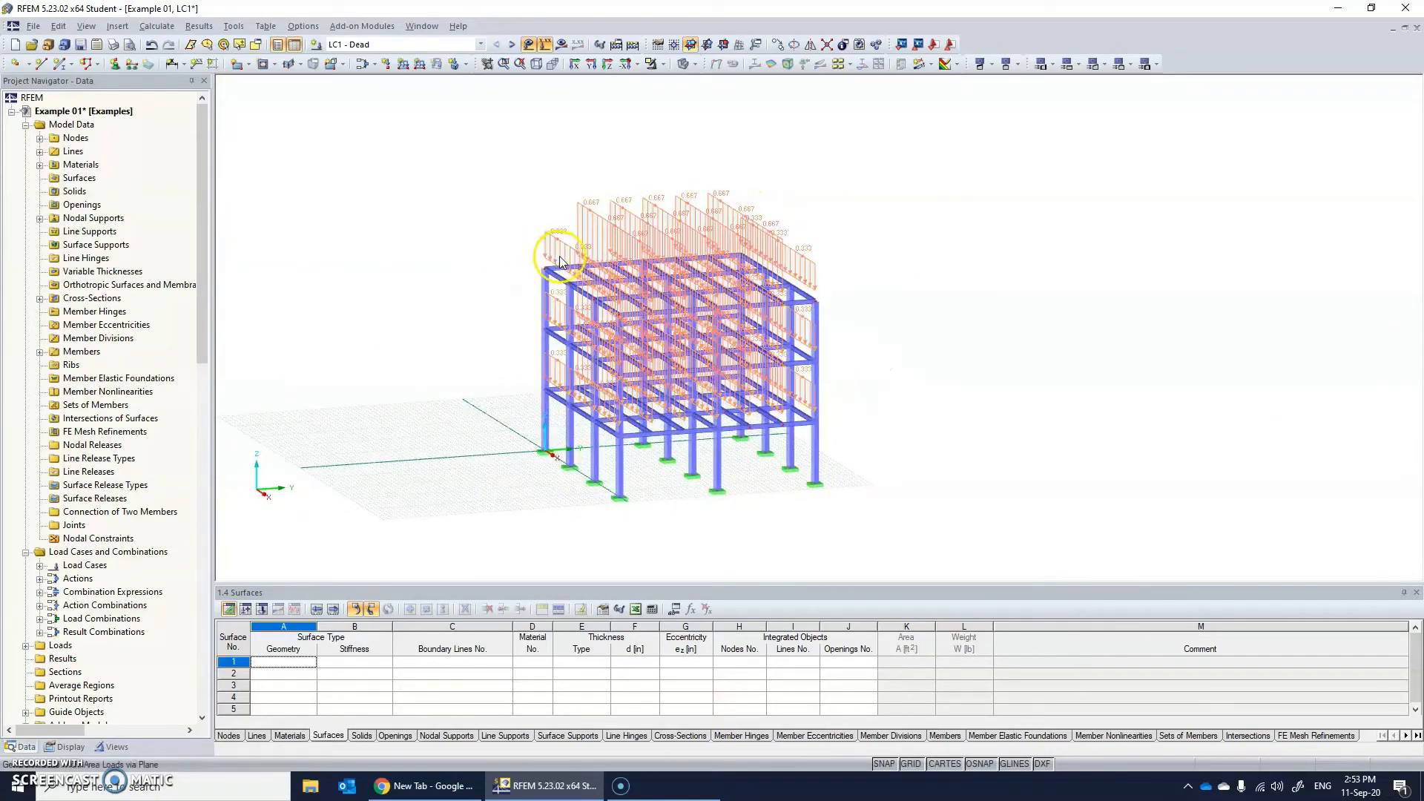
pyautogui.scroll(2, 603, 275)
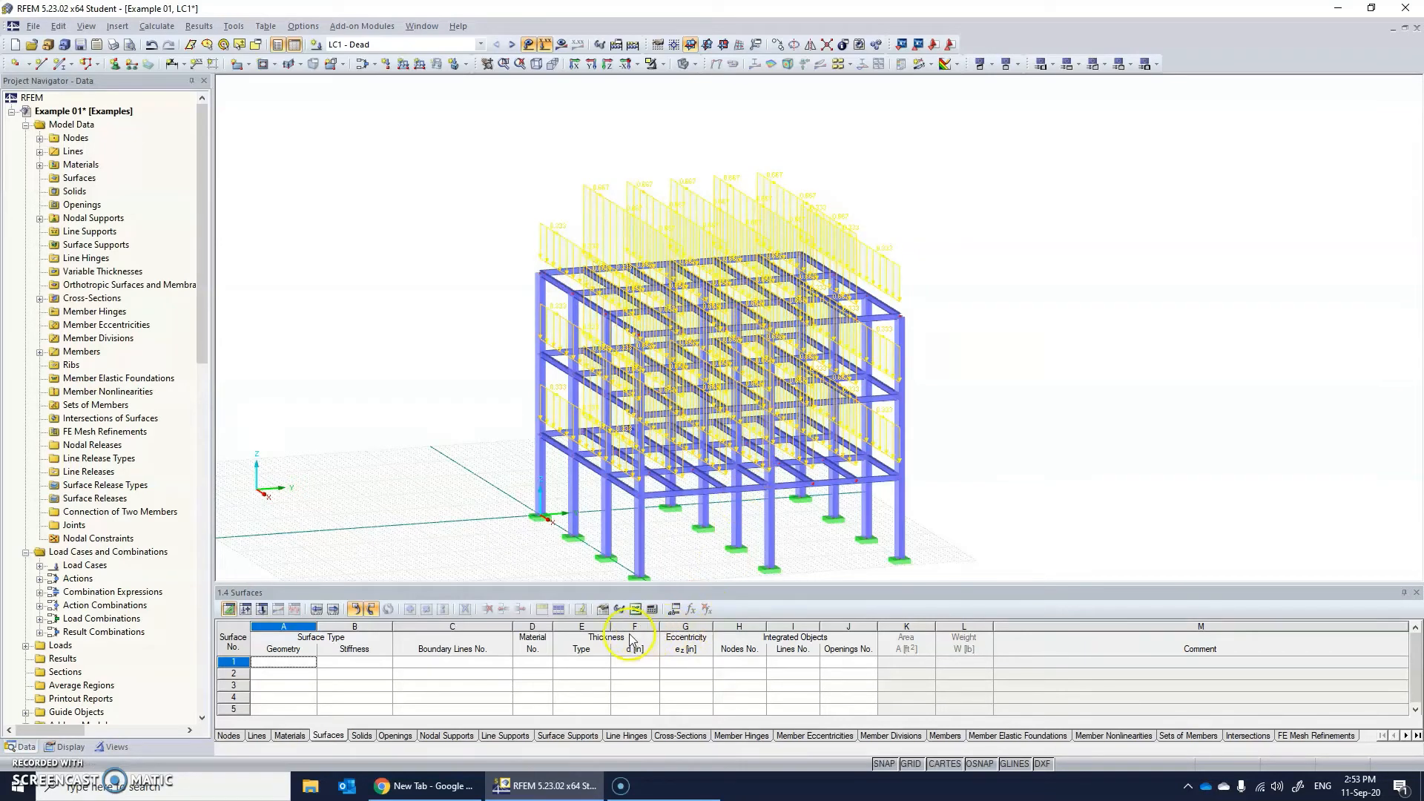
# Generate member loads in LC2 - Live from a uniform ZL area load of -0.5 ksf via planes, excluding members parallel to 121.
pyautogui.click(368, 46)
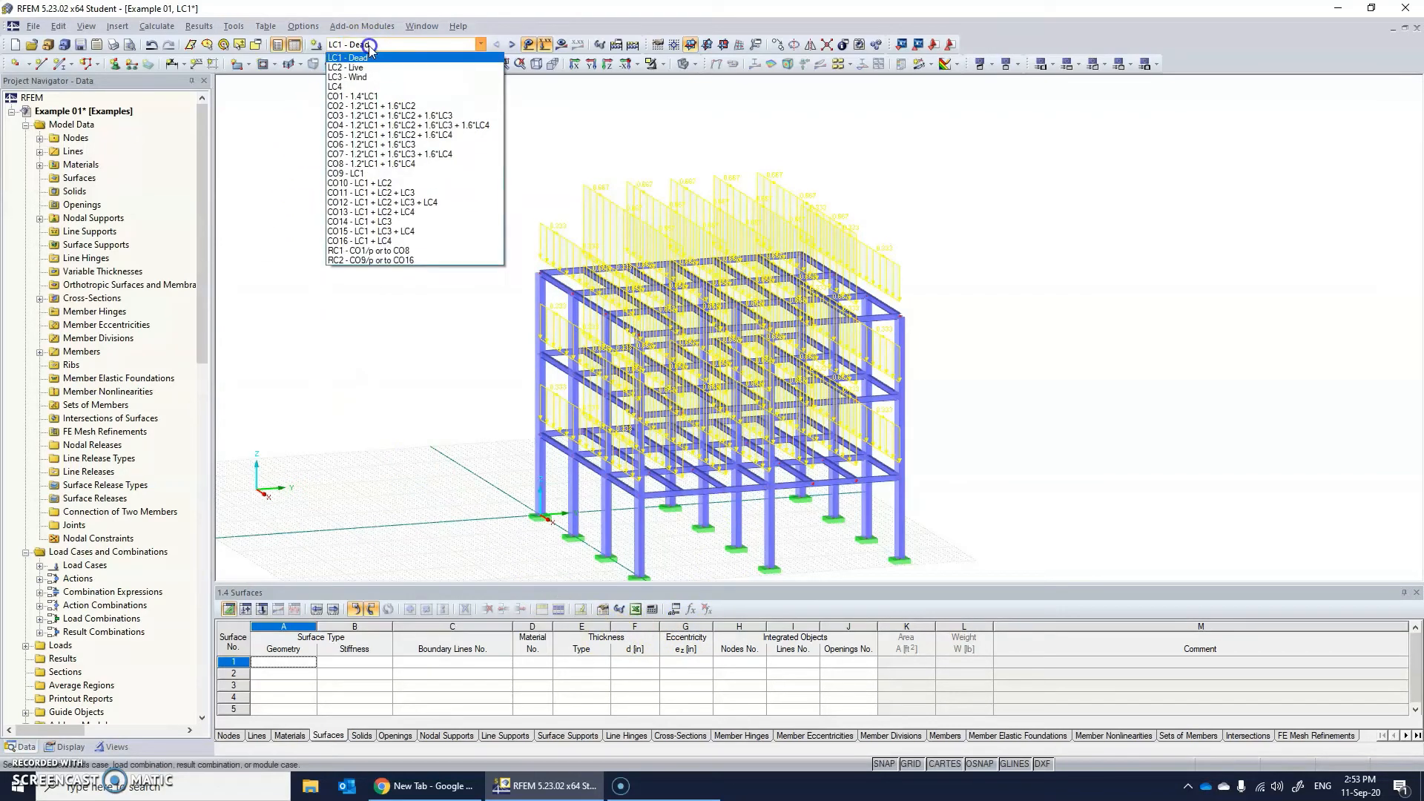
pyautogui.click(364, 68)
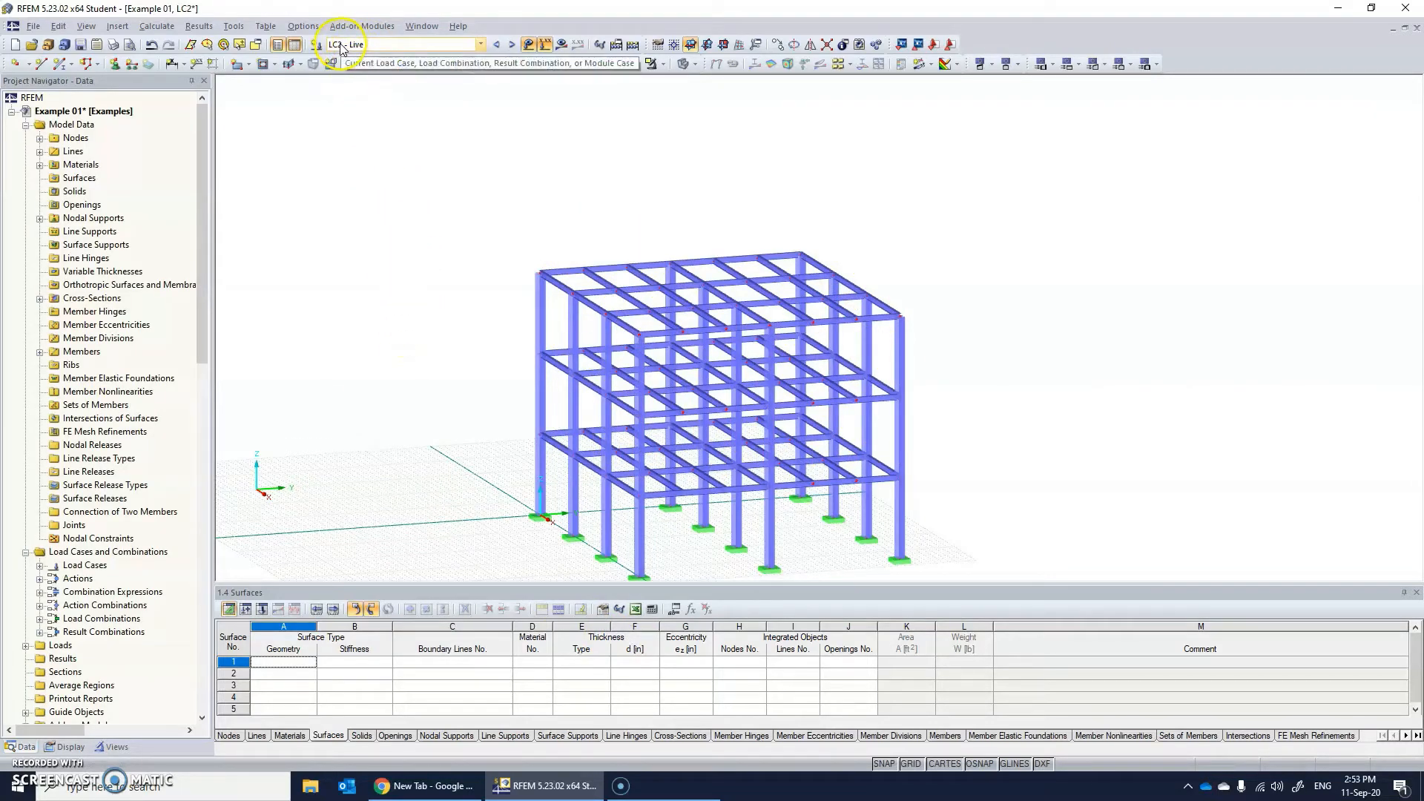
pyautogui.click(231, 28)
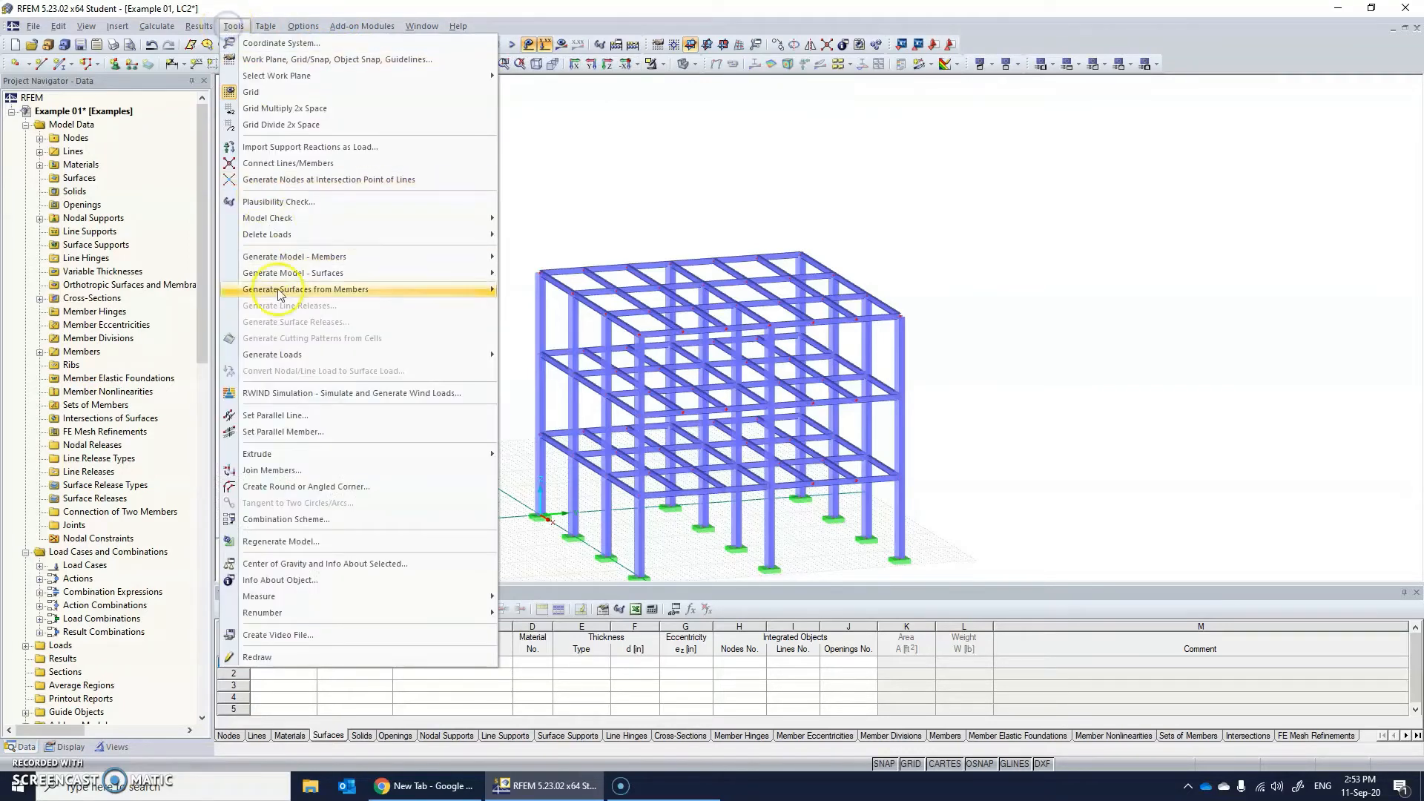
pyautogui.moveTo(329, 360)
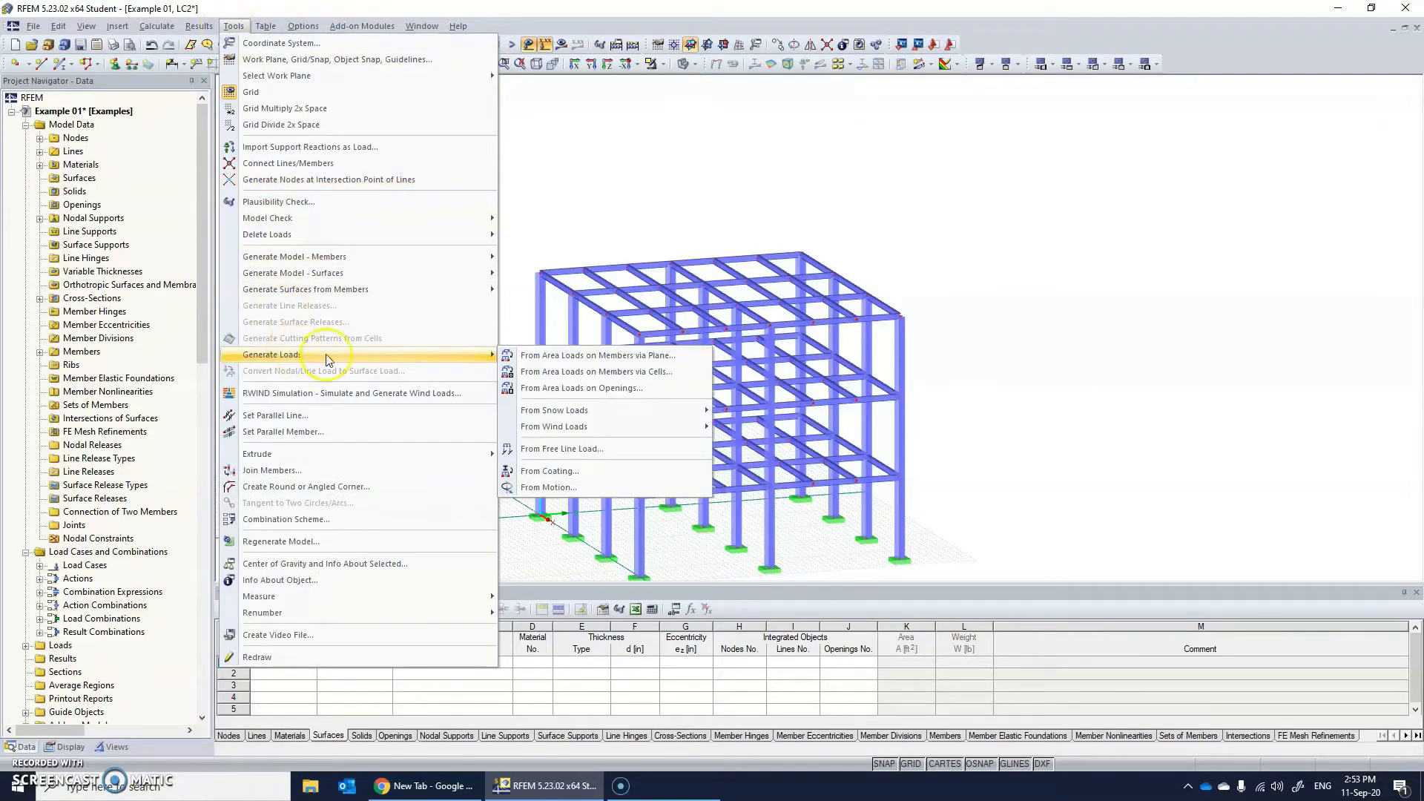
pyautogui.click(541, 355)
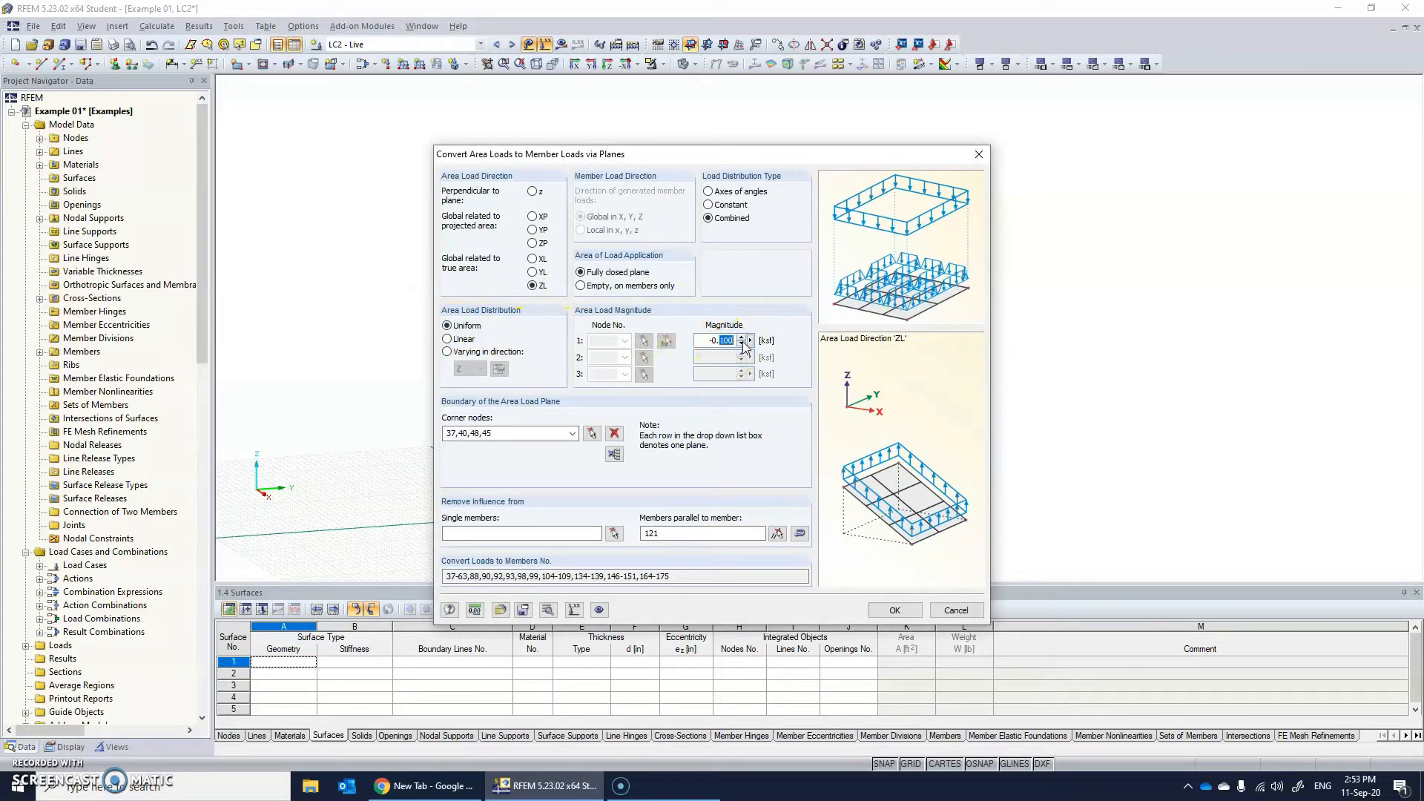
pyautogui.click(892, 610)
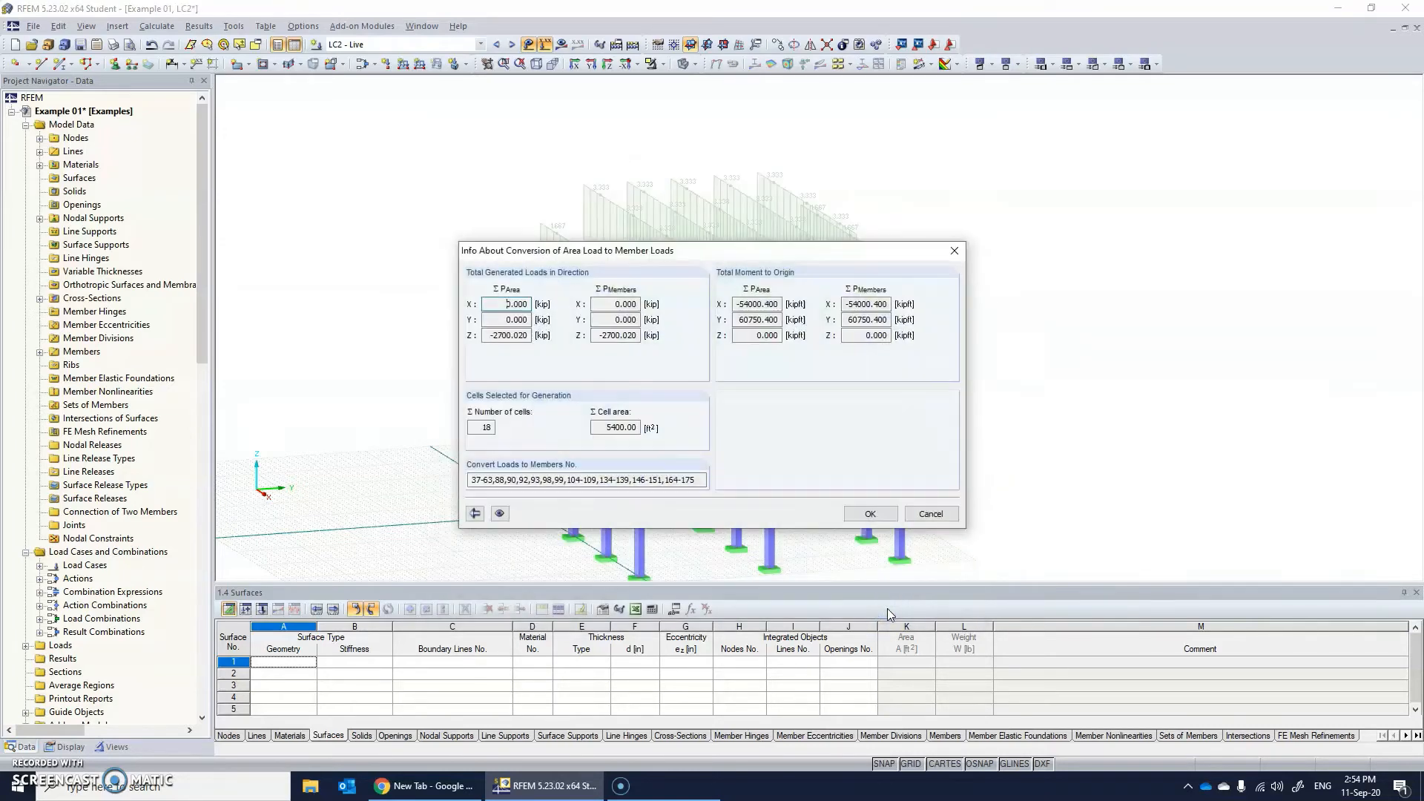
pyautogui.click(860, 518)
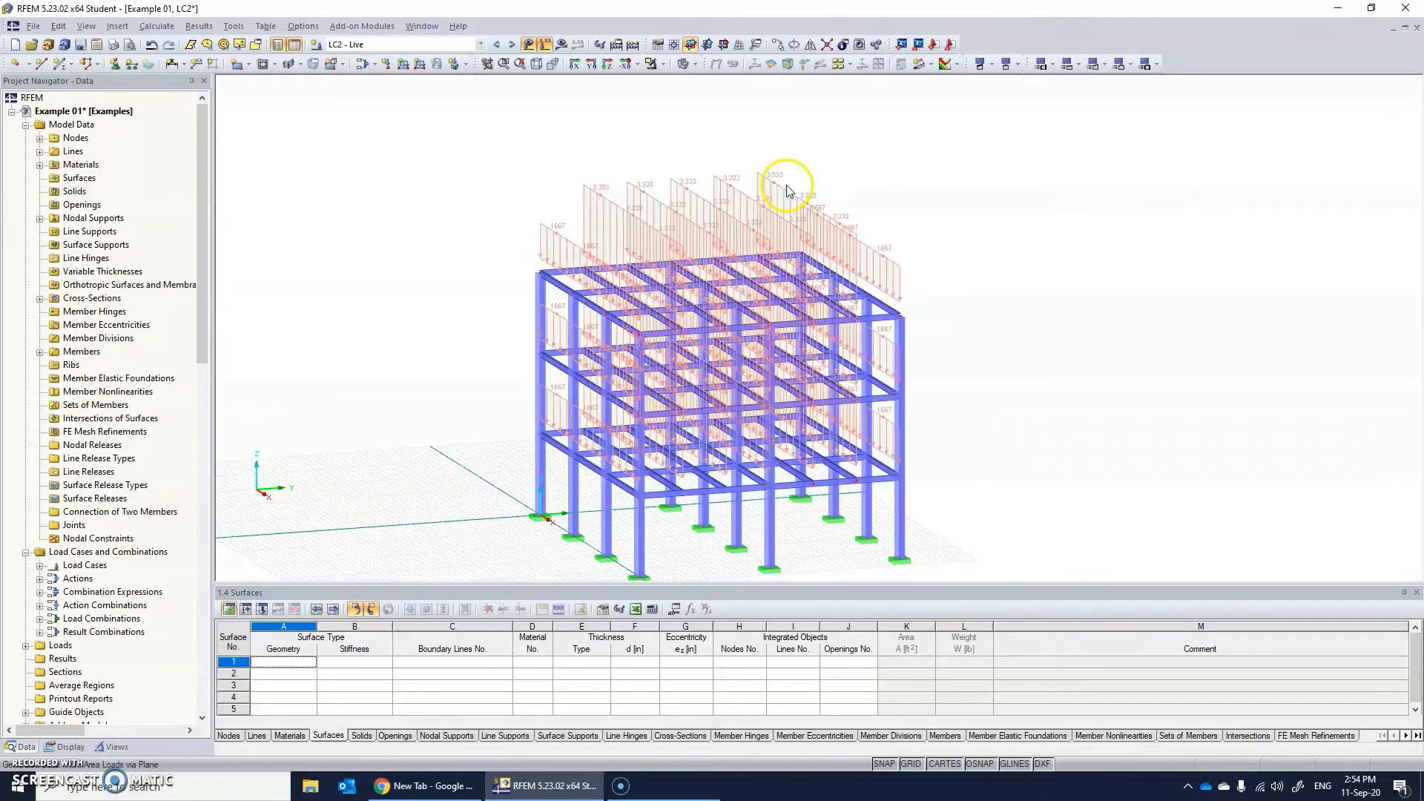
pyautogui.click(573, 191)
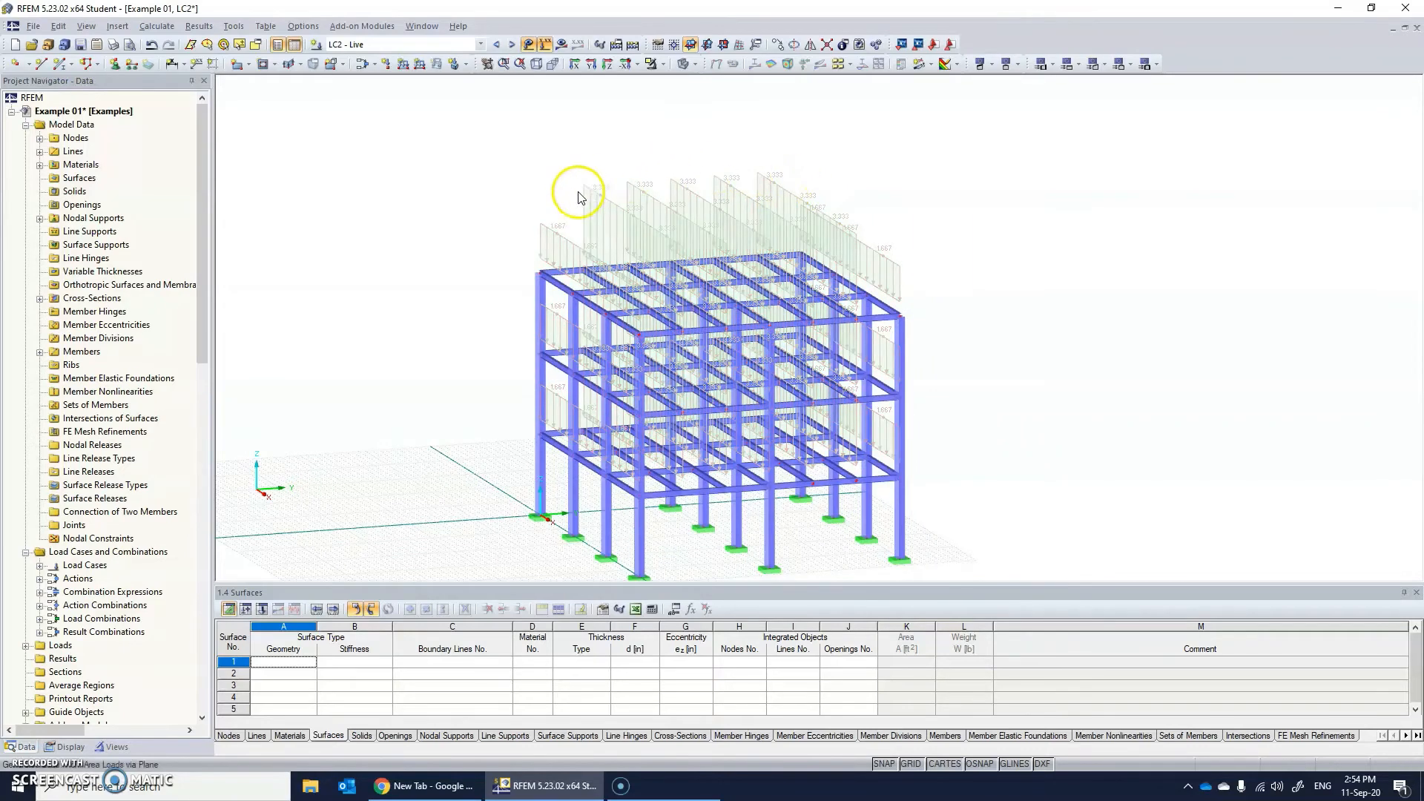
# Compare the generated member loads of LC1 - Dead with those of LC2 - Live.
pyautogui.click(422, 45)
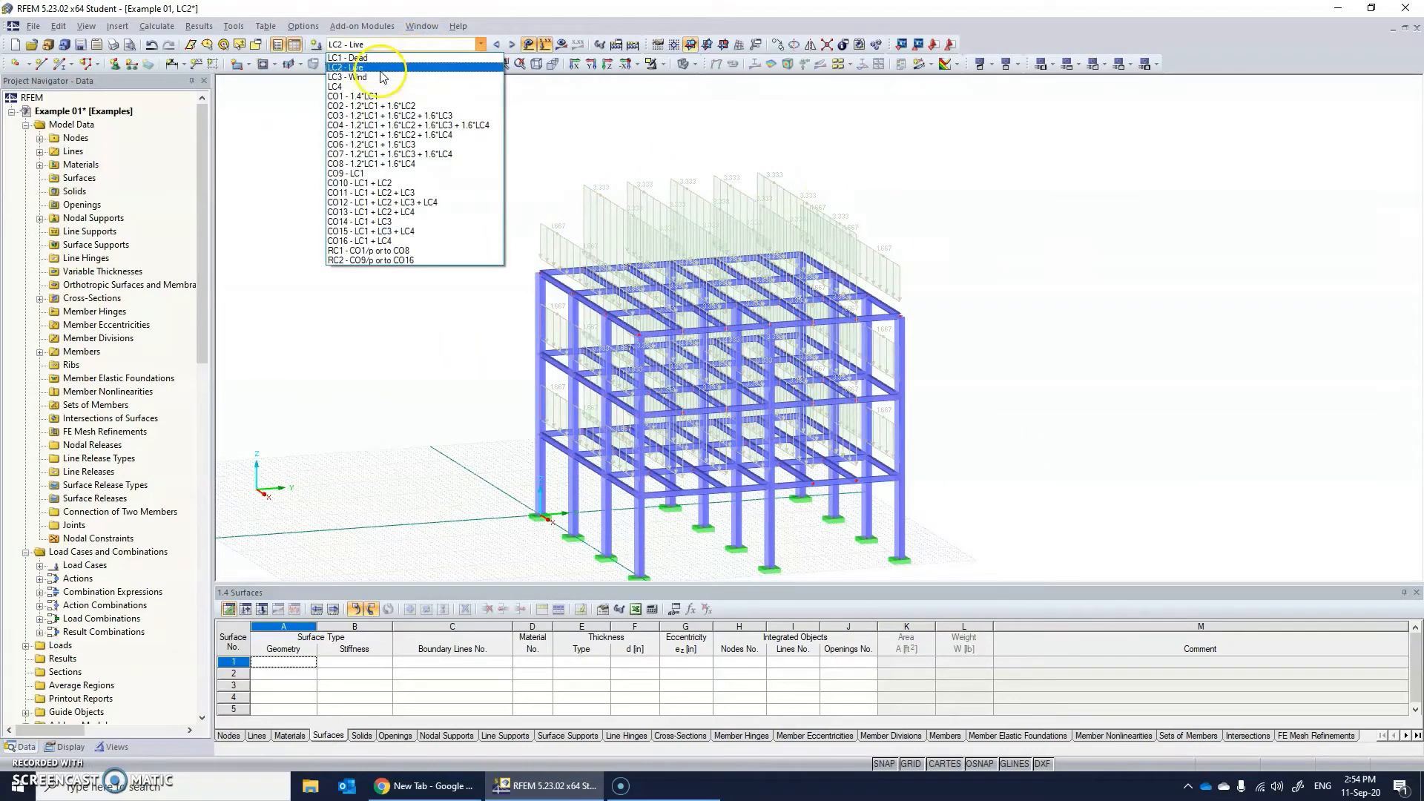
pyautogui.click(347, 57)
pyautogui.scroll(-1, 597, 187)
pyautogui.scroll(5, 597, 187)
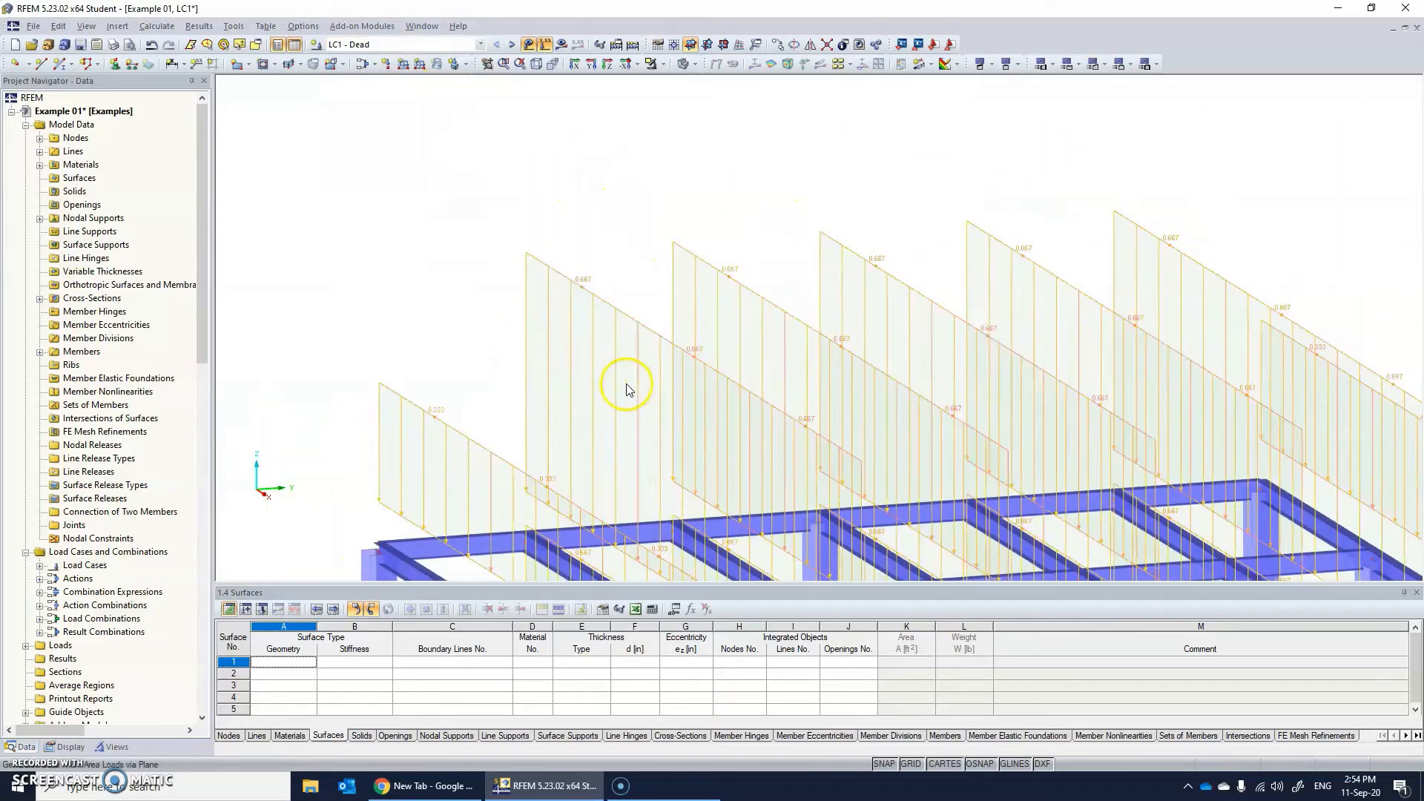
pyautogui.click(401, 45)
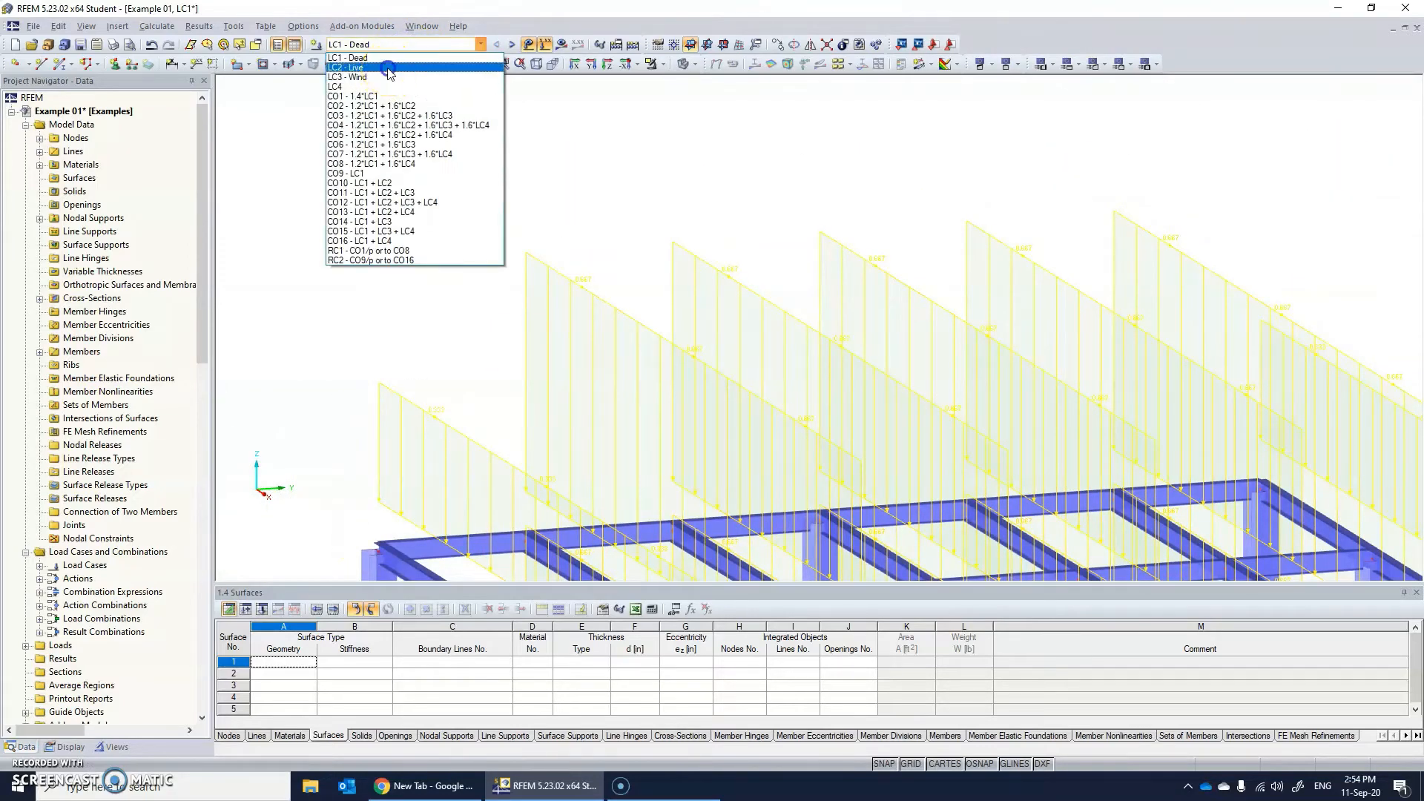
pyautogui.click(382, 68)
# Display load combination CO10 - LC1 + LC2 and view its loads on the whole roof.
pyautogui.click(403, 45)
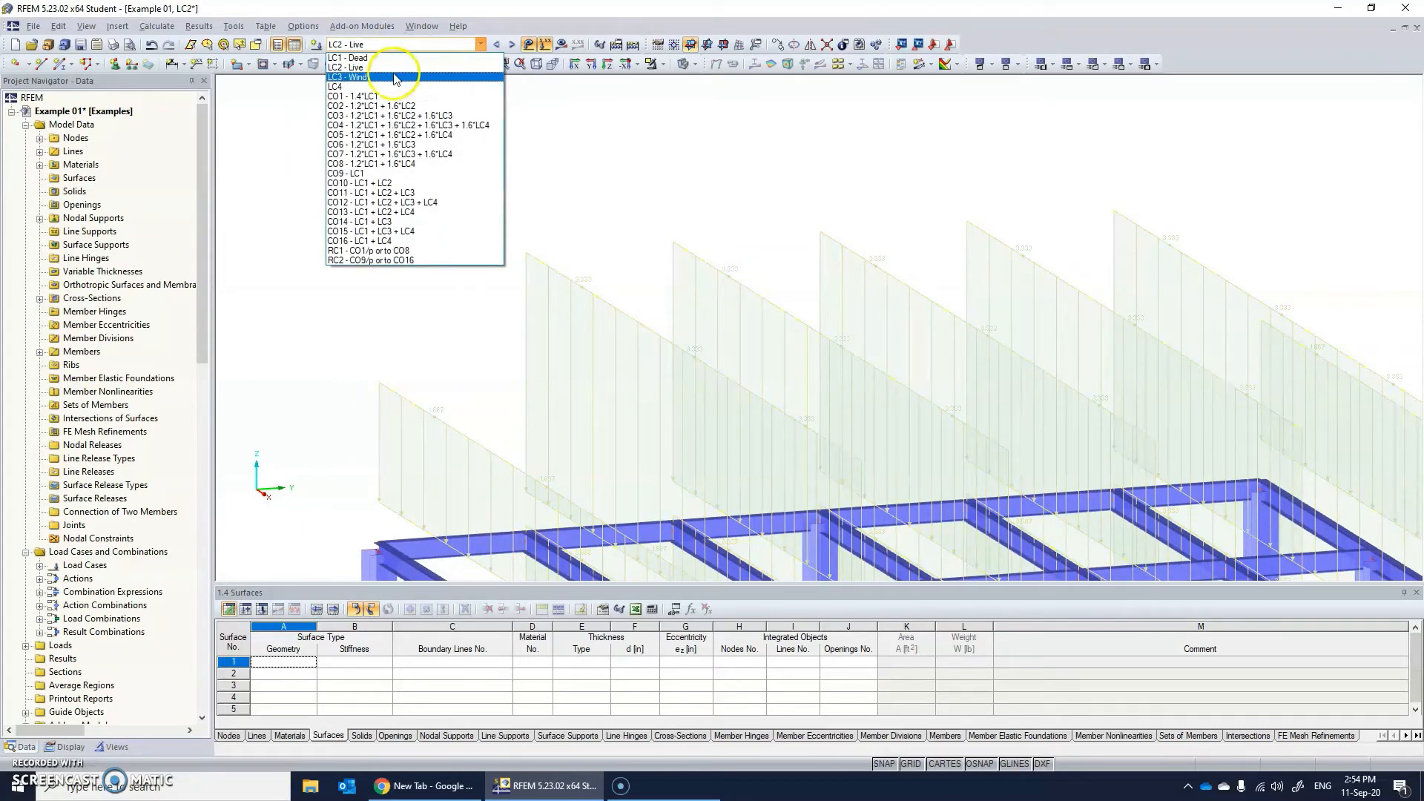
pyautogui.click(387, 183)
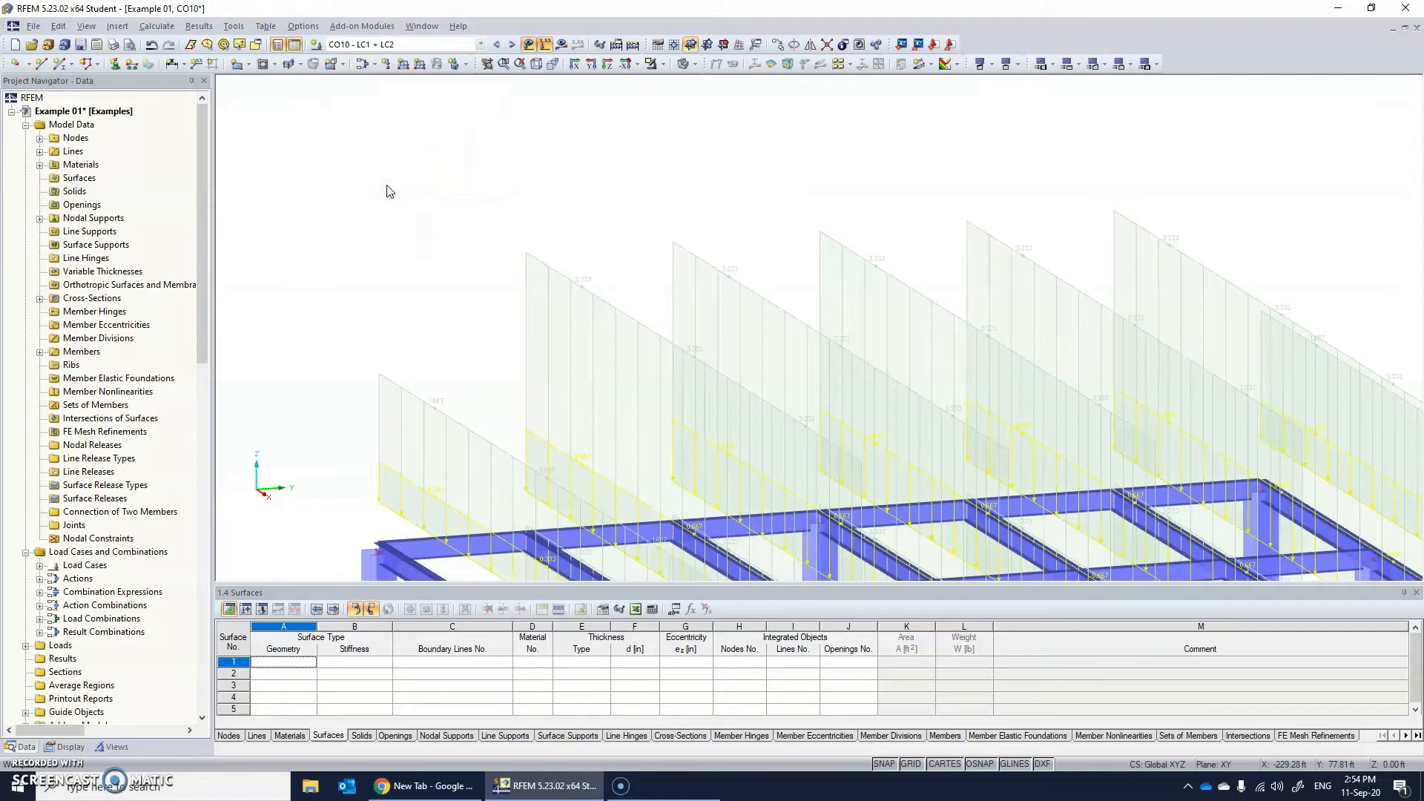
pyautogui.scroll(-3, 481, 228)
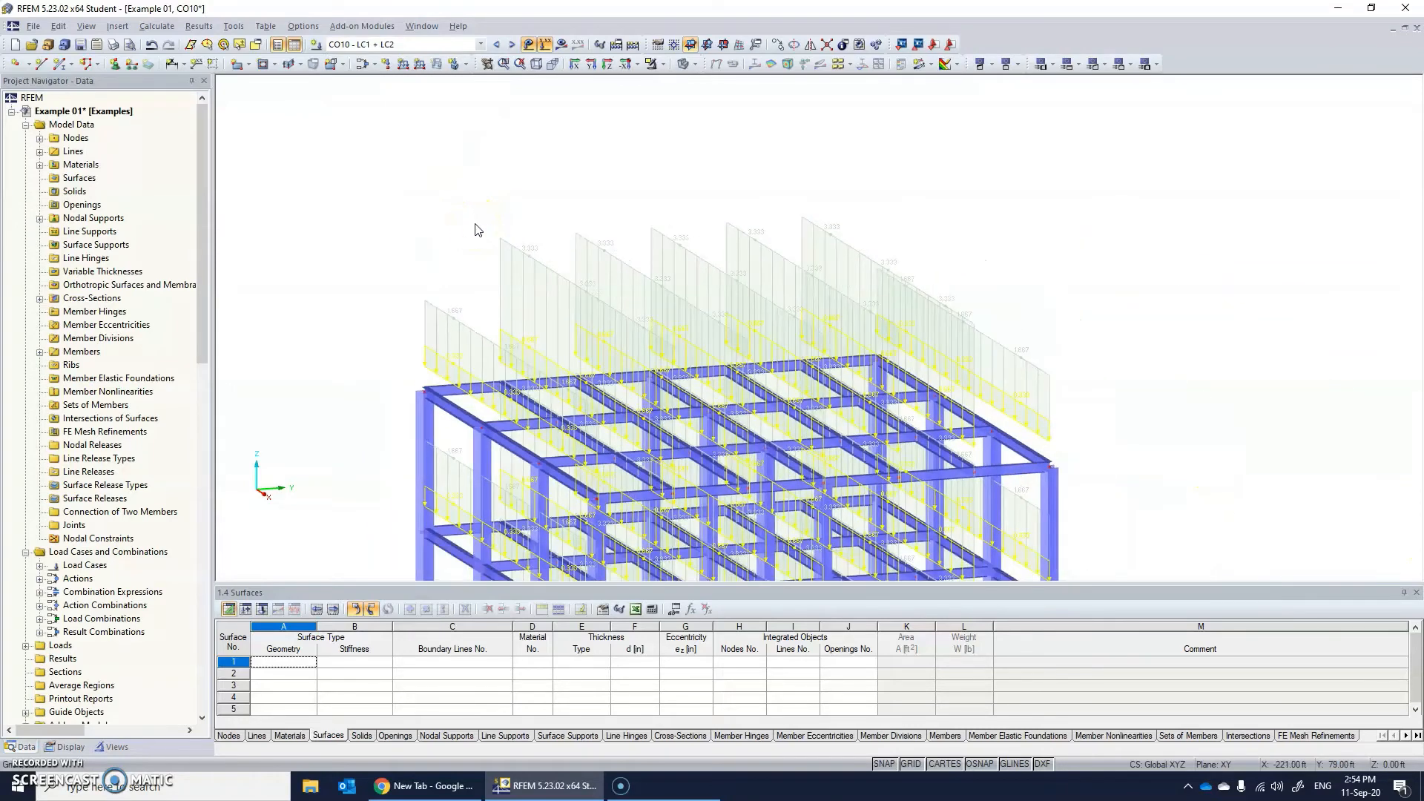
# Display load combination CO1 - 1.4*LC1 and inspect the factored dead loads on the roof beams.
pyautogui.click(422, 46)
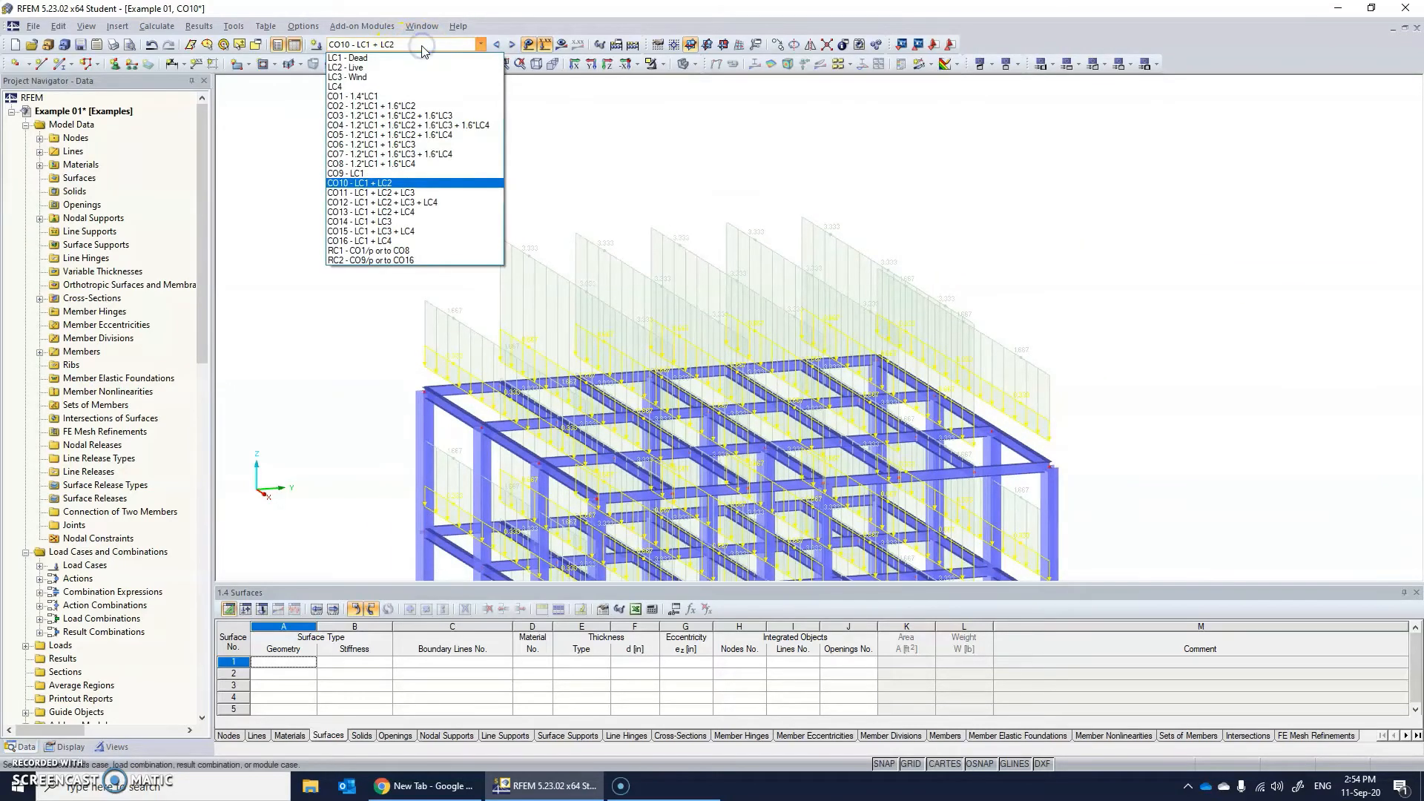
pyautogui.click(375, 96)
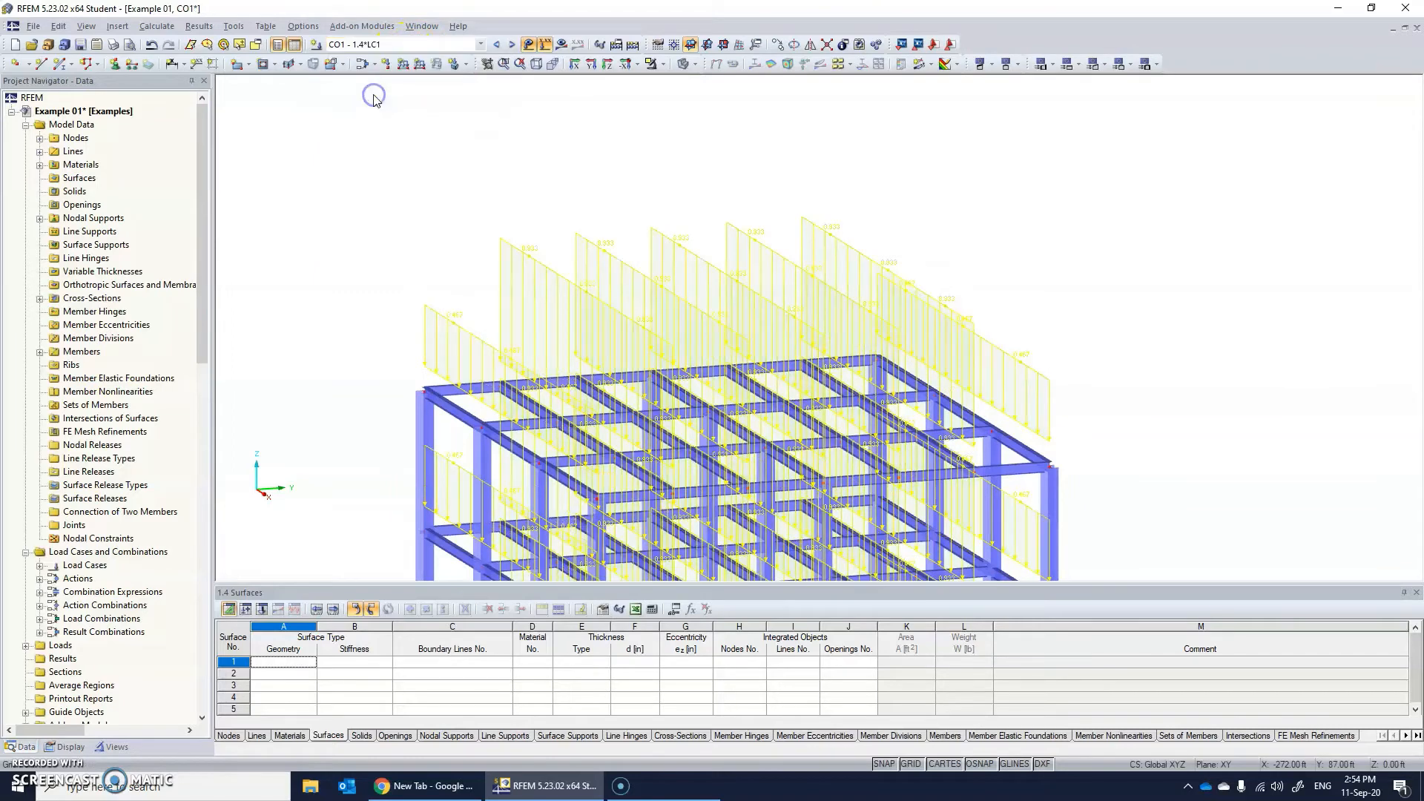
pyautogui.scroll(3, 559, 254)
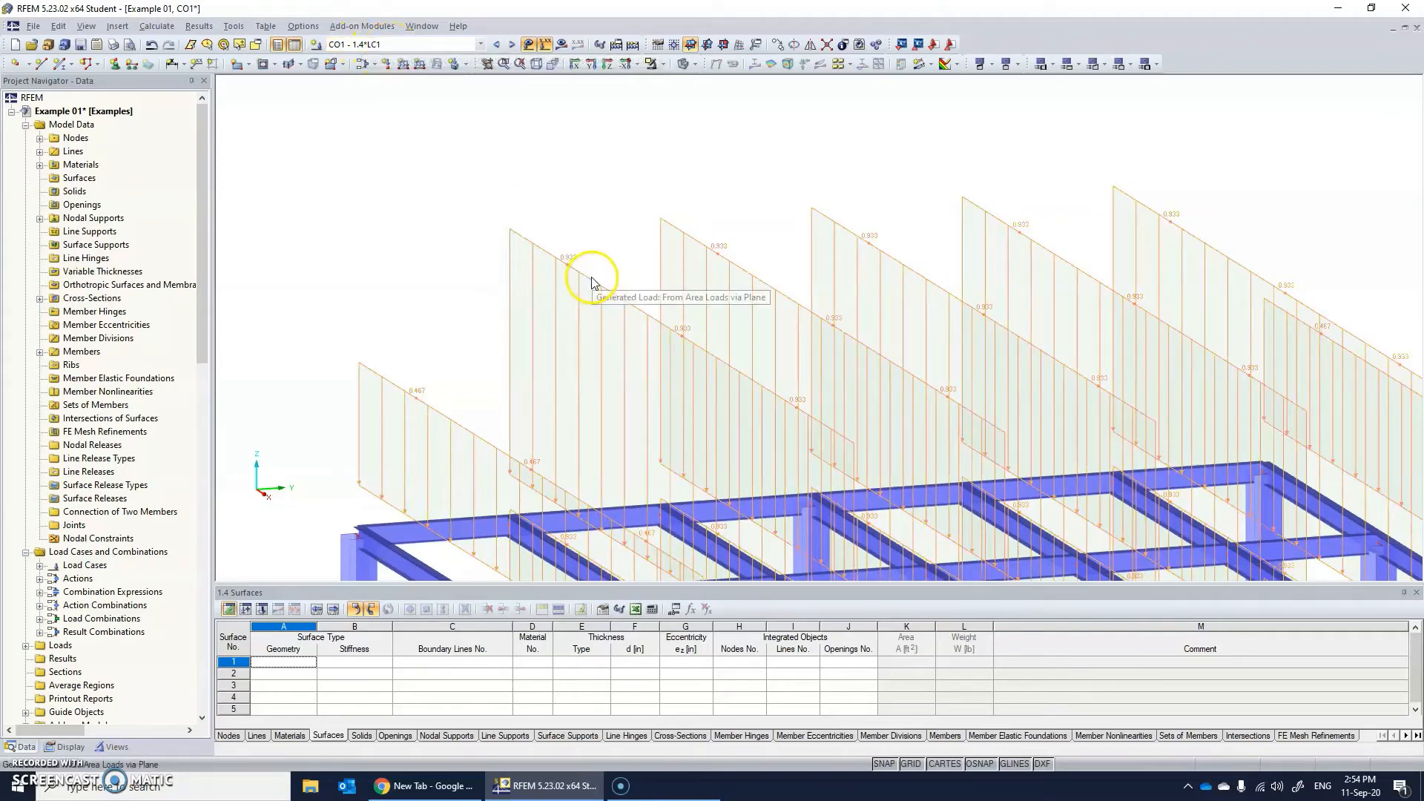
# Display load combination CO2 - 1.2*LC1 + 1.6*LC2 and inspect its factored loads on the frame.
pyautogui.click(413, 46)
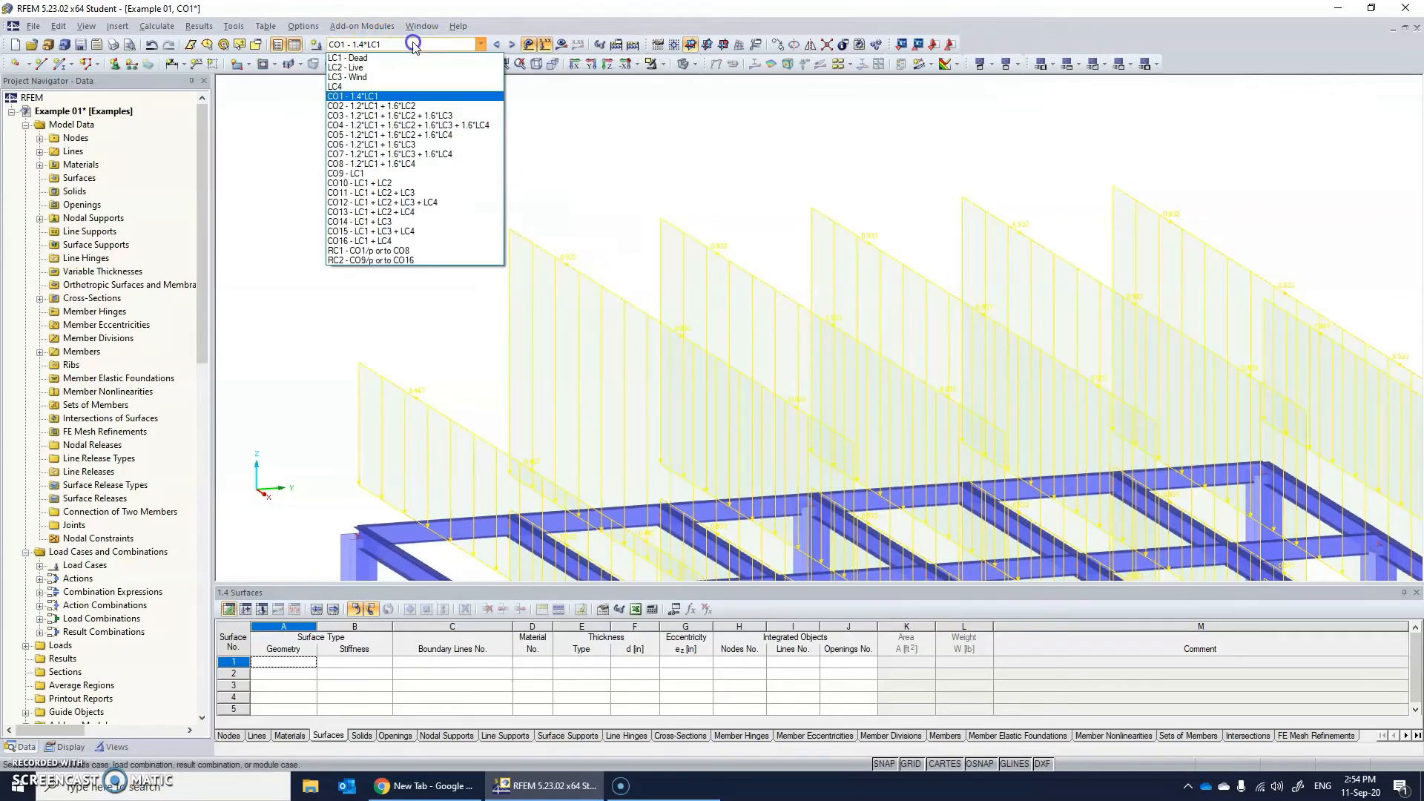
pyautogui.click(389, 109)
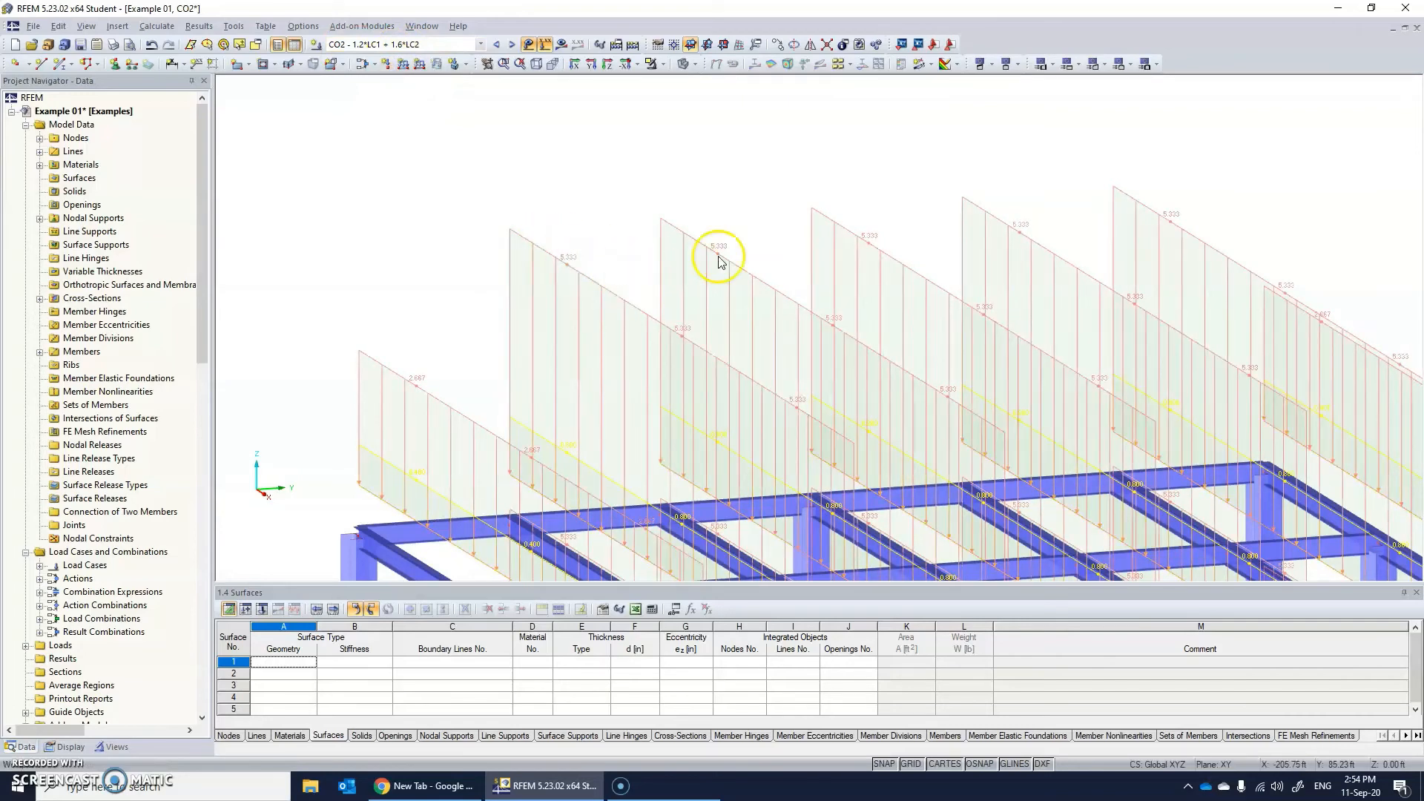
pyautogui.scroll(-4, 928, 393)
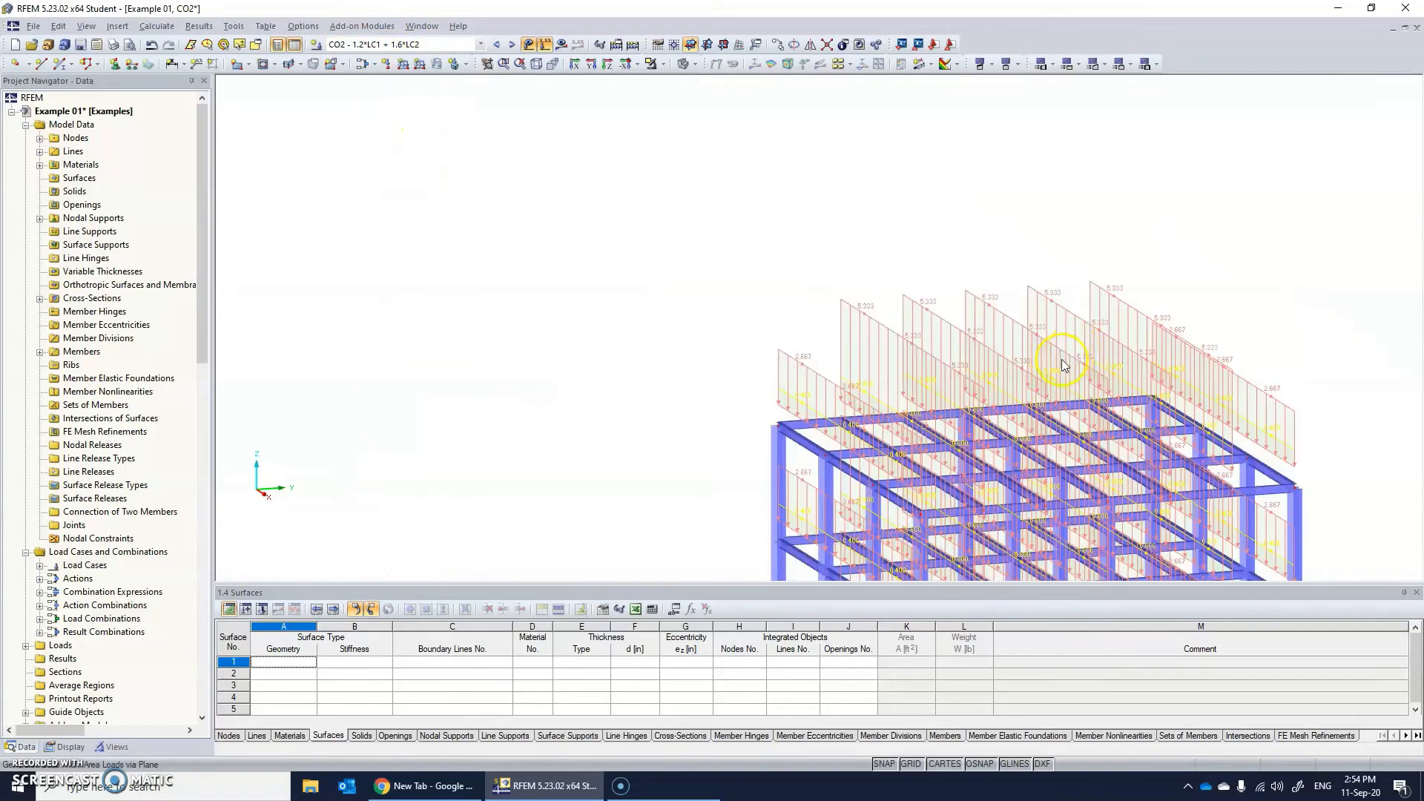
pyautogui.keyDown('ctrl'); pyautogui.moveTo(1076, 320); pyautogui.dragTo(1145, 340, button='middle'); pyautogui.keyUp('ctrl')
pyautogui.moveTo(1144, 340); pyautogui.dragTo(822, 191, button='middle')
pyautogui.keyDown('ctrl'); pyautogui.moveTo(782, 333); pyautogui.dragTo(783, 300, button='middle'); pyautogui.keyUp('ctrl')
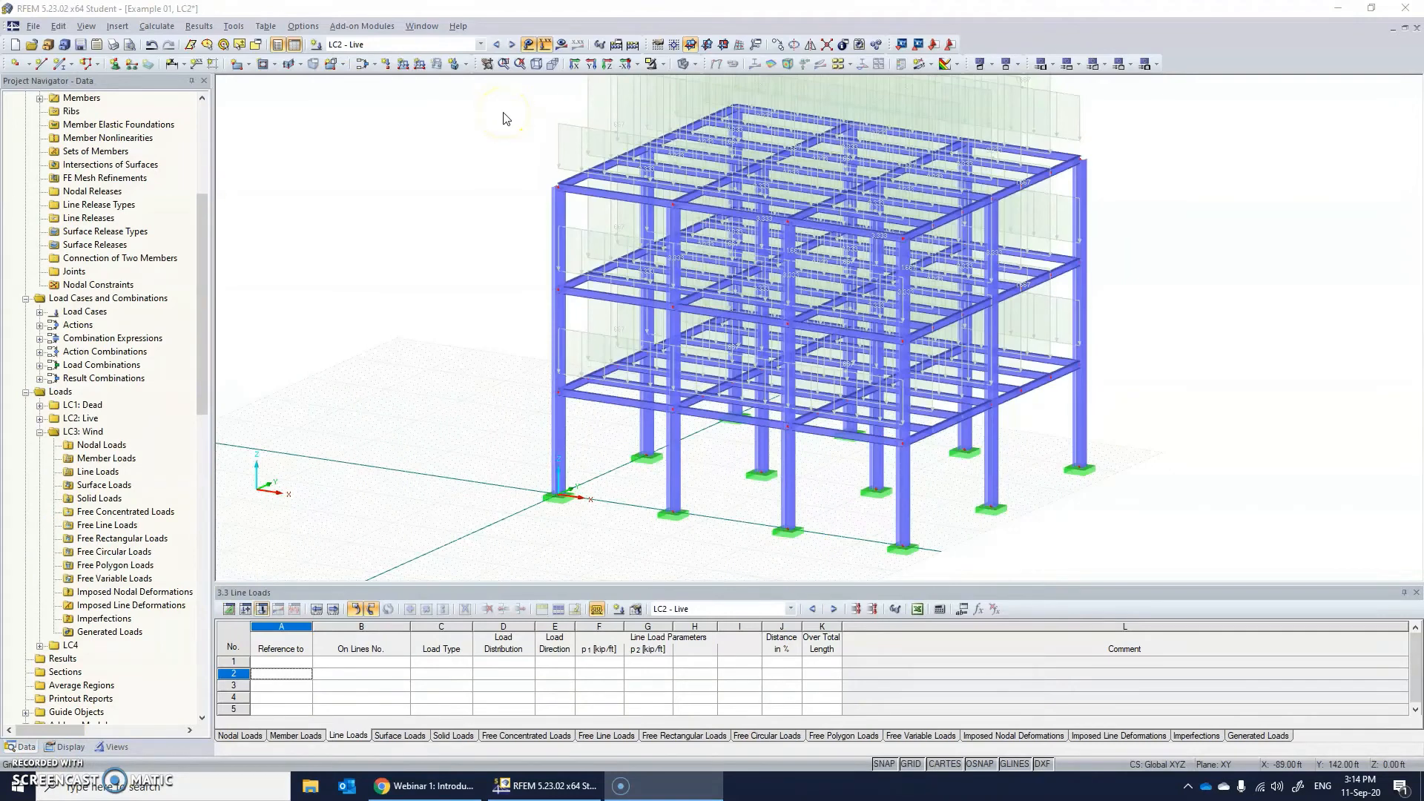
# In LC3 - Wind, define a new uniform member force load of 0.25 kip/ft in global direction YL.
pyautogui.click(387, 44)
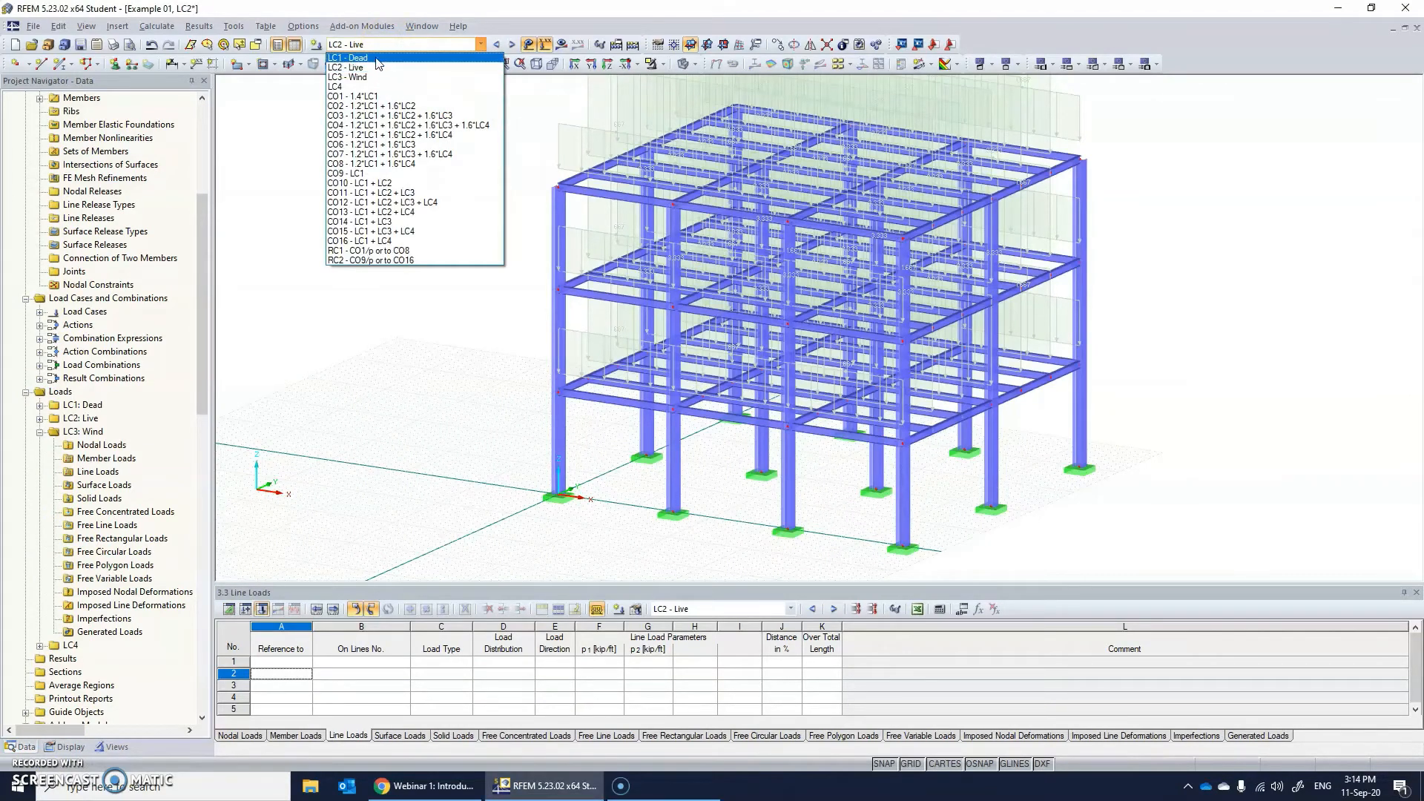
pyautogui.click(368, 77)
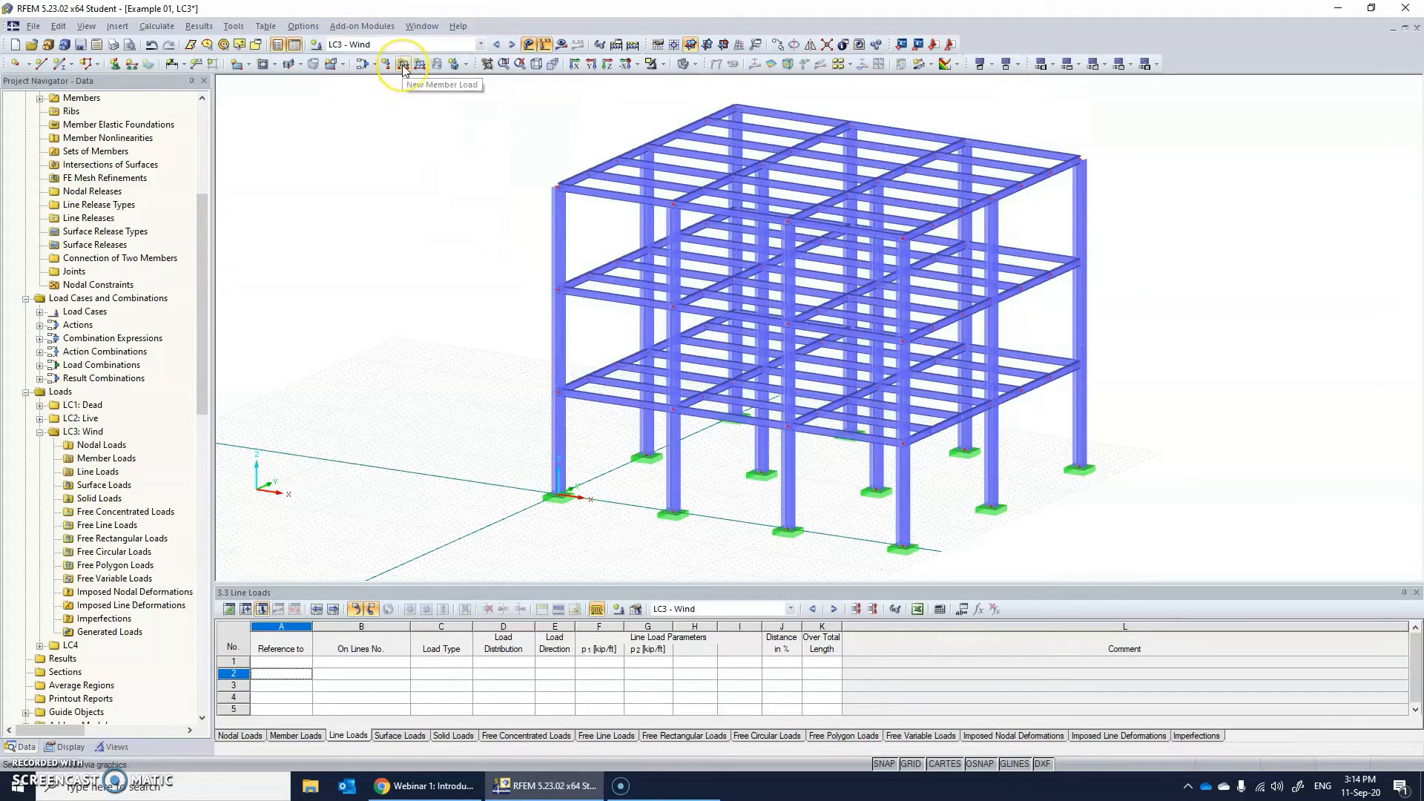
pyautogui.click(403, 65)
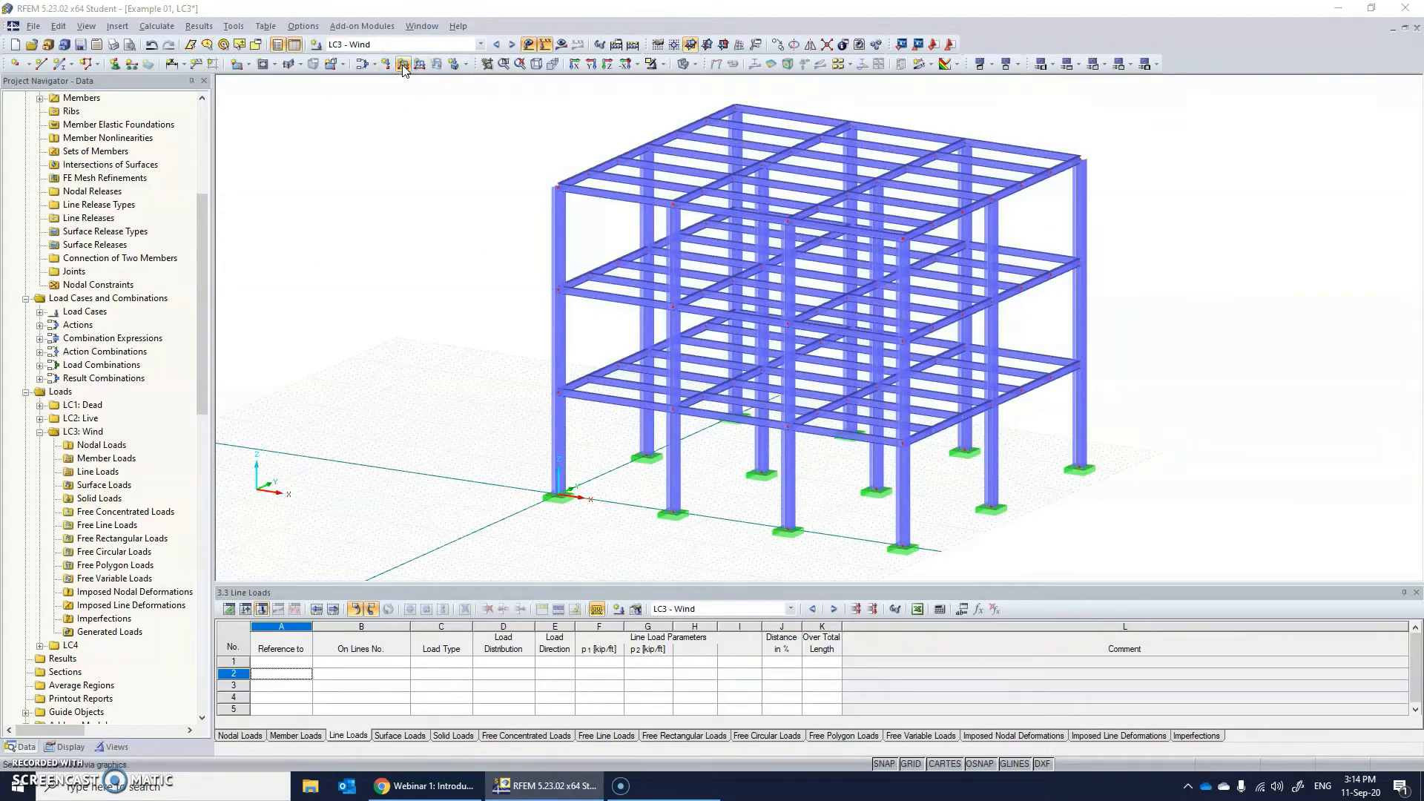
pyautogui.click(559, 297)
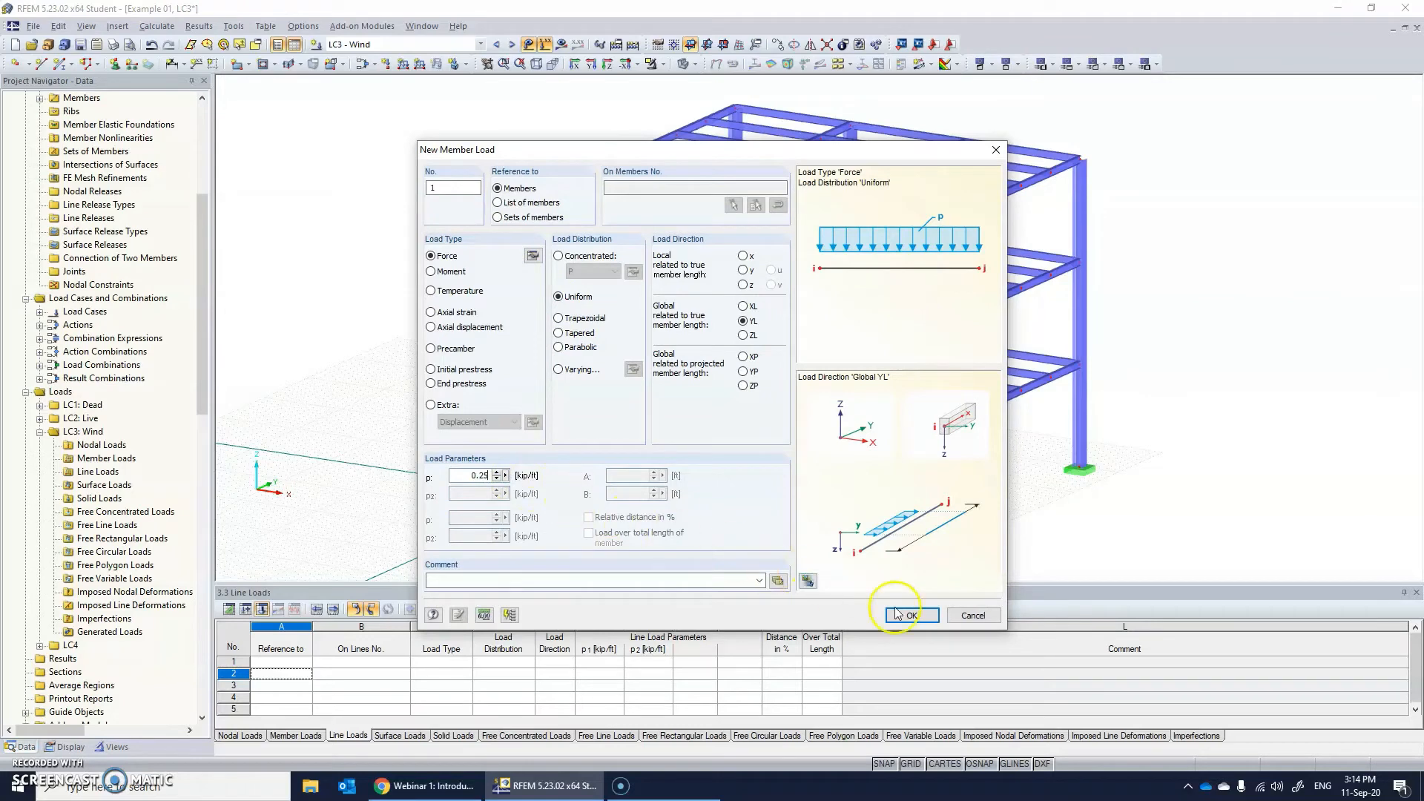
pyautogui.click(912, 615)
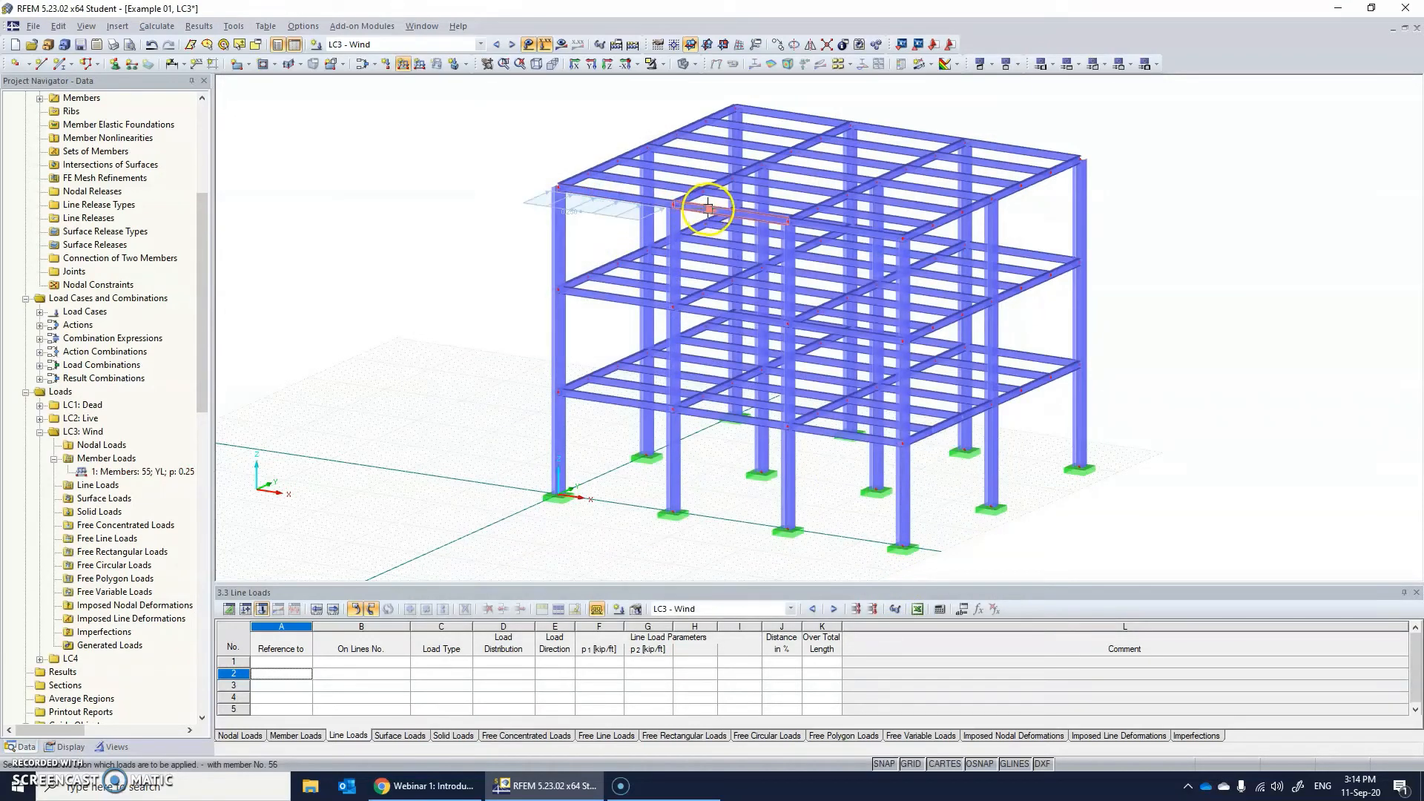
# Apply the uniform wind load to the remaining edge beams along the windward X-direction face at all three floor levels.
pyautogui.click(827, 229)
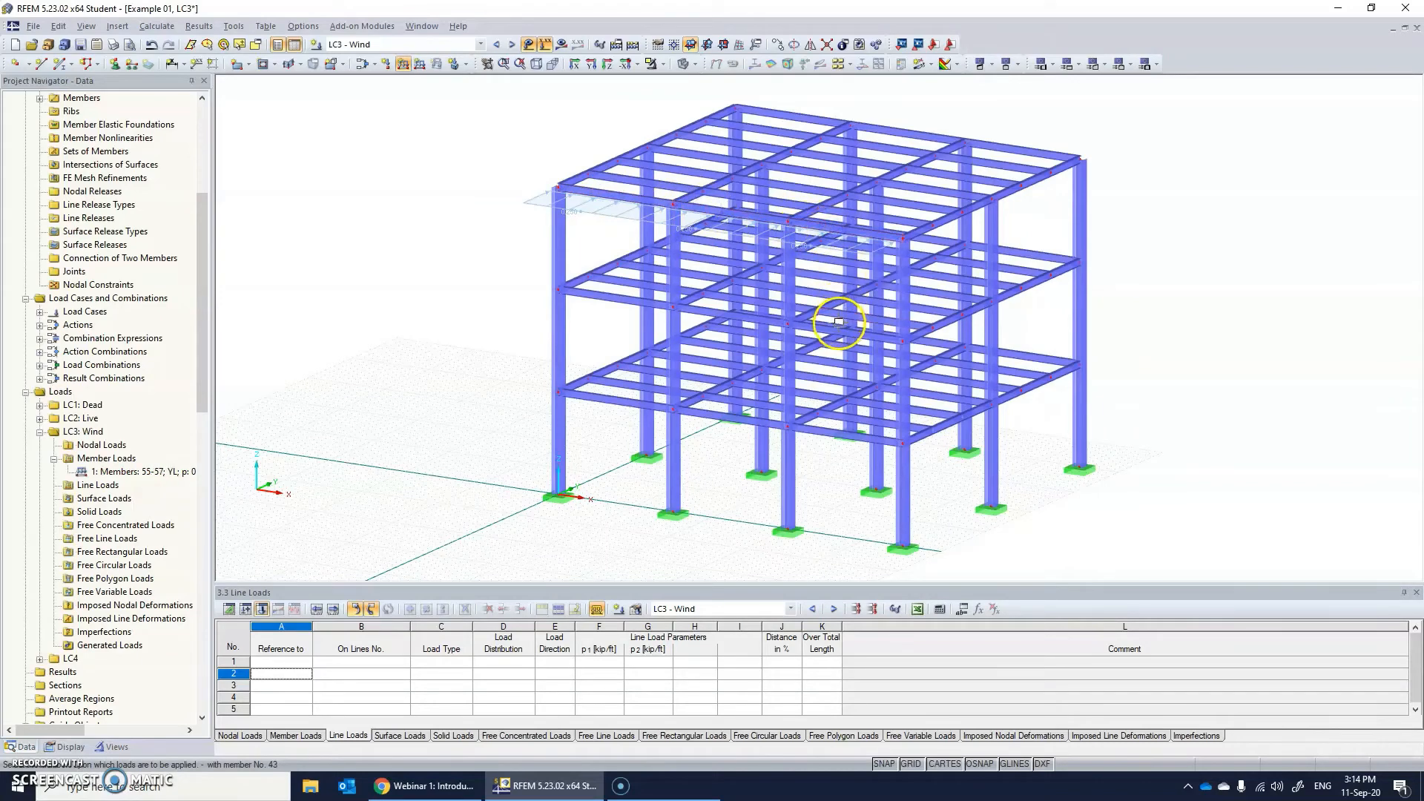
pyautogui.click(838, 327)
pyautogui.click(745, 318)
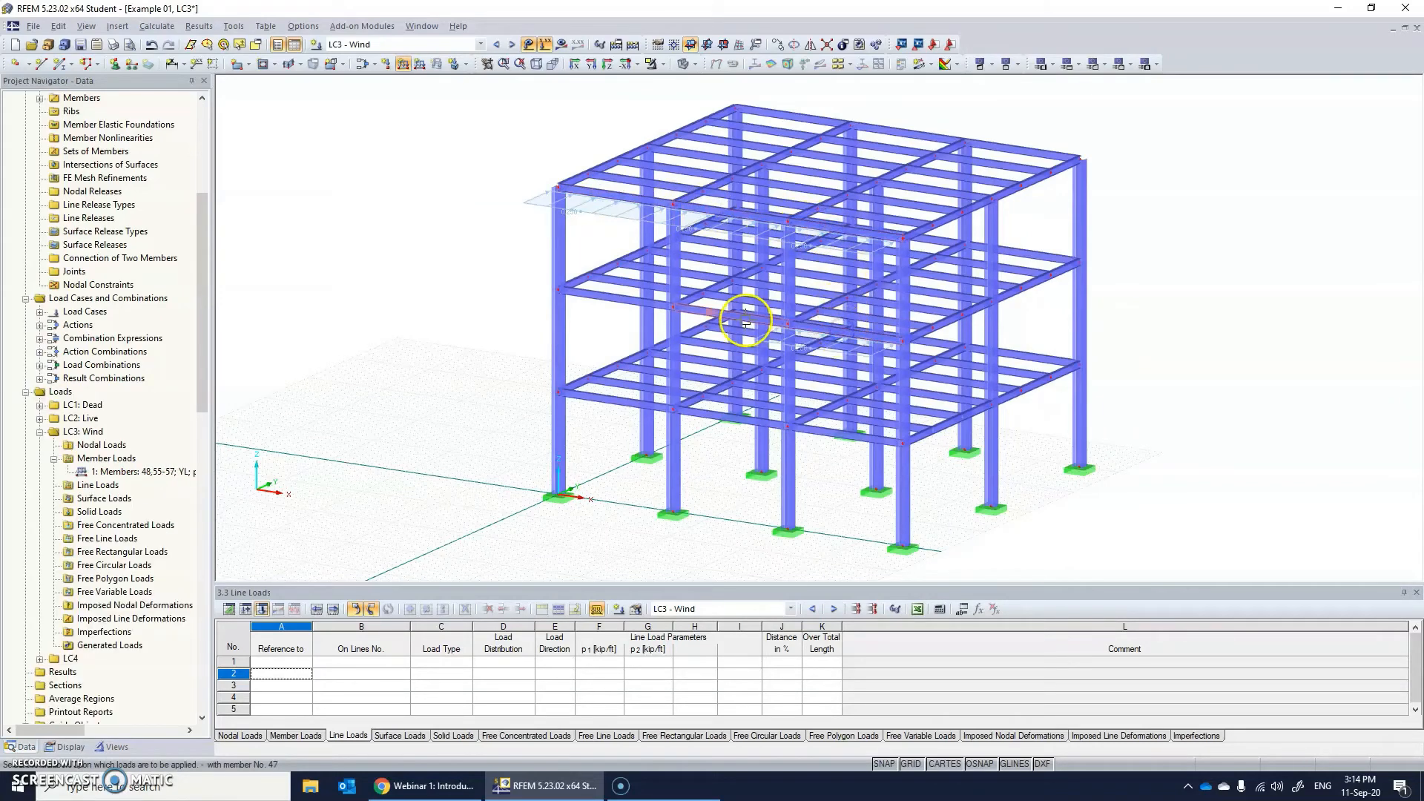
pyautogui.click(614, 305)
pyautogui.click(612, 400)
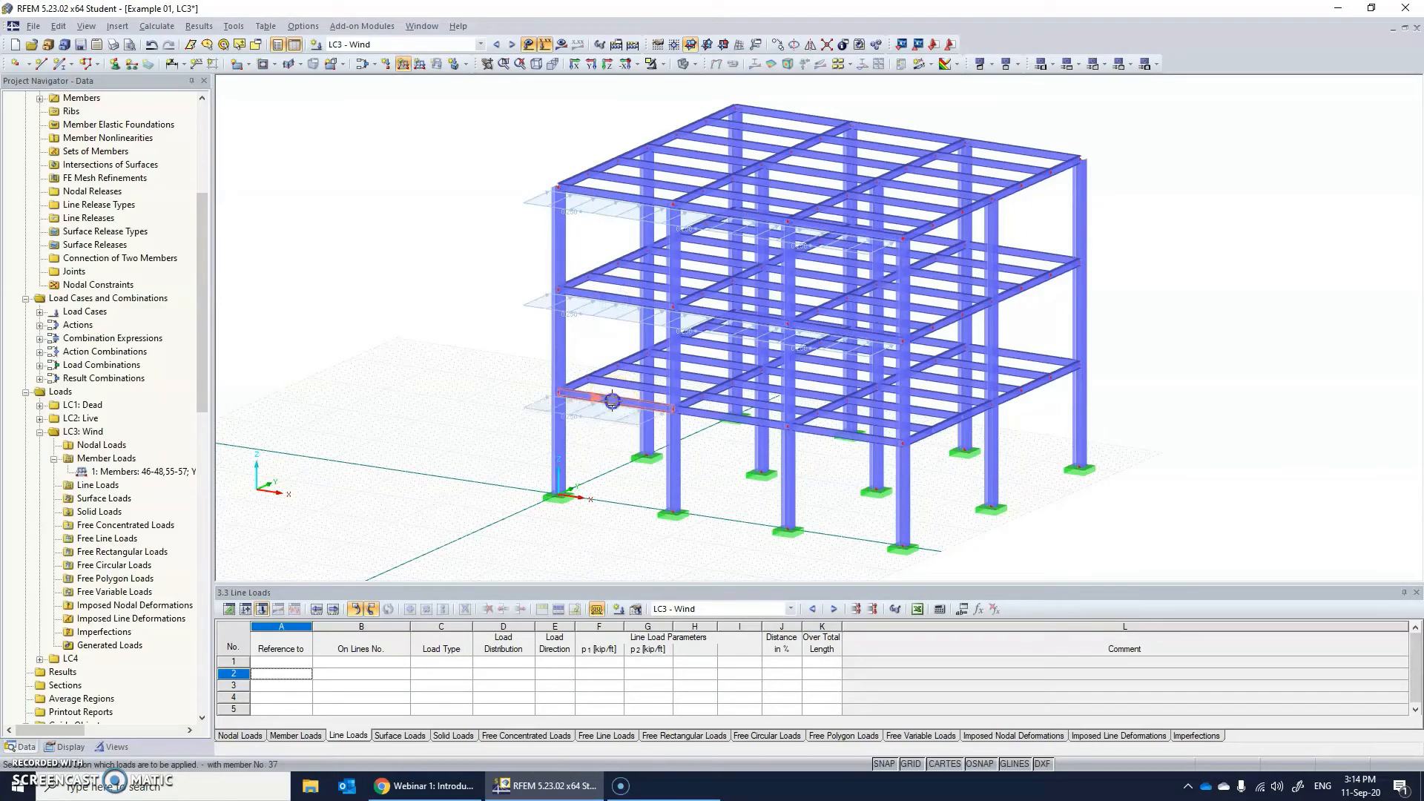
pyautogui.click(714, 418)
pyautogui.click(831, 437)
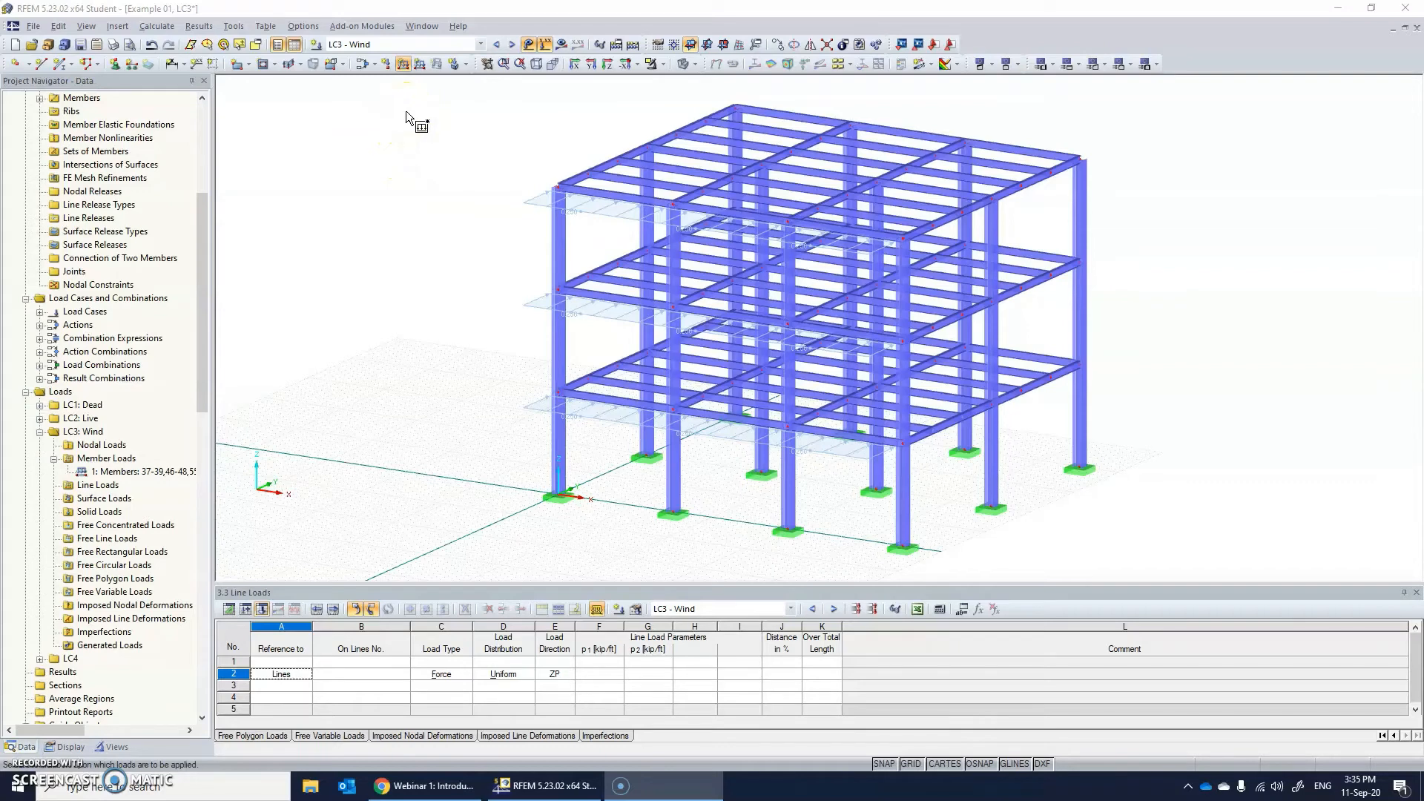
# Define a new trapezoidal member force load in global YL with p1 = 0.25 kip/ft and p2 = 0.1 kip/ft.
pyautogui.moveTo(427, 165); pyautogui.dragTo(424, 194, button='middle')
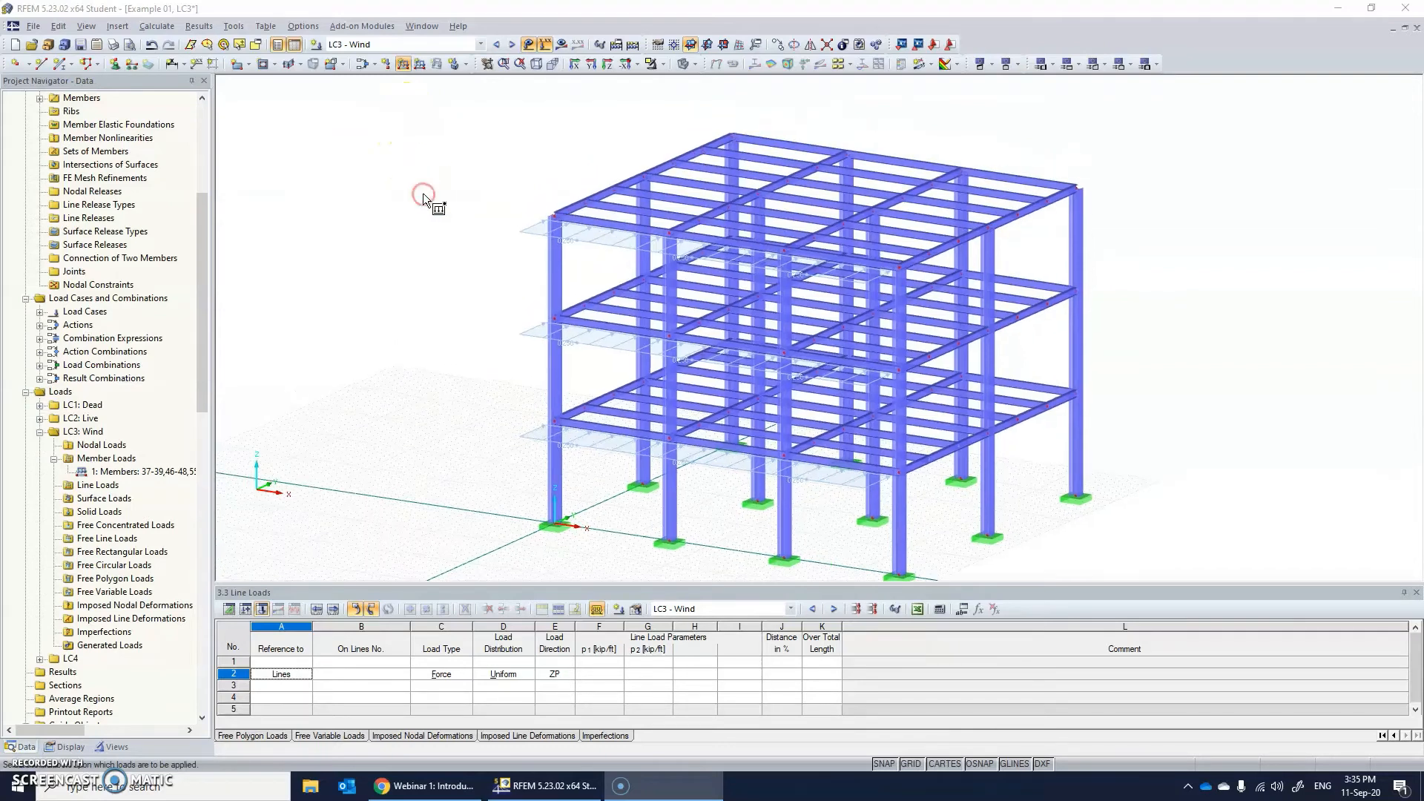
pyautogui.click(405, 63)
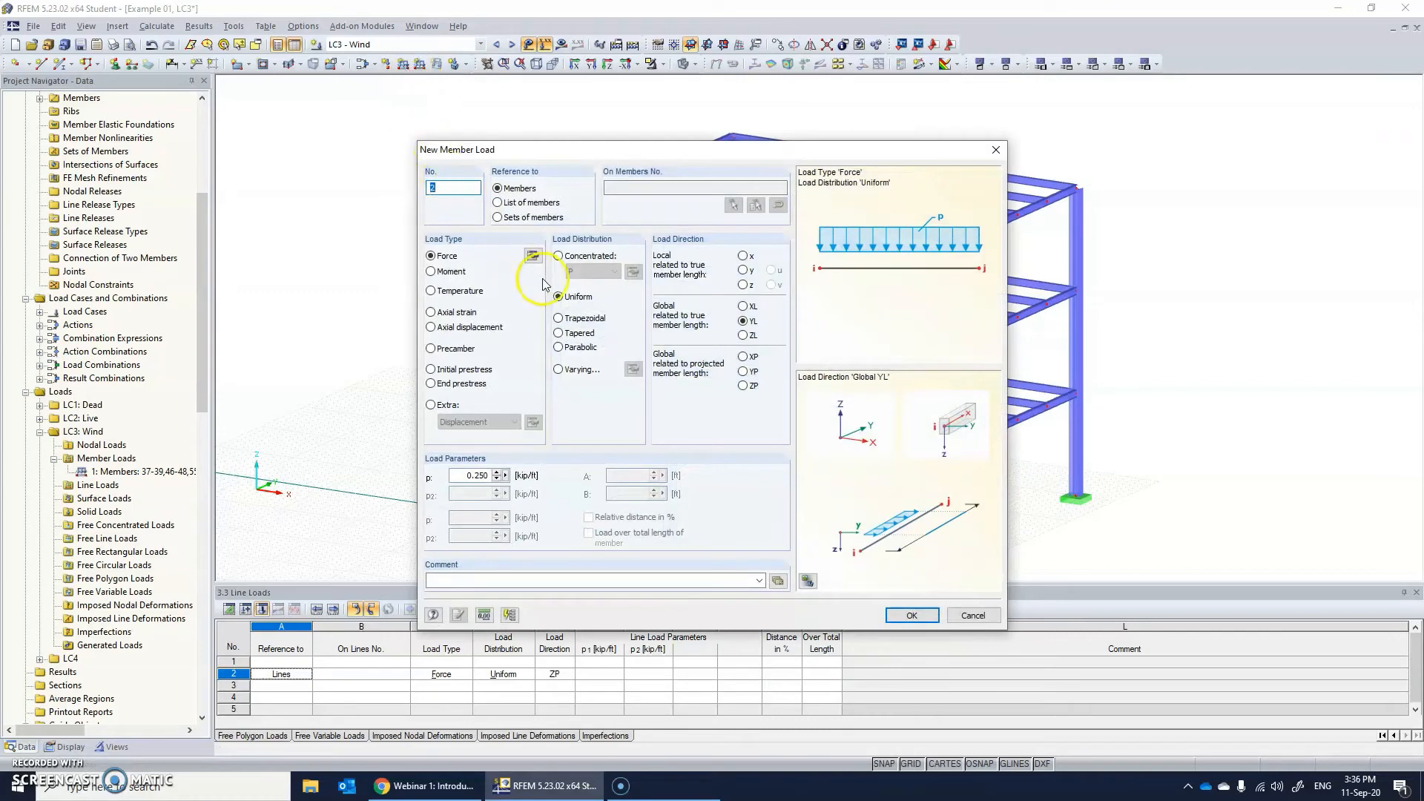
pyautogui.click(560, 318)
pyautogui.click(469, 502)
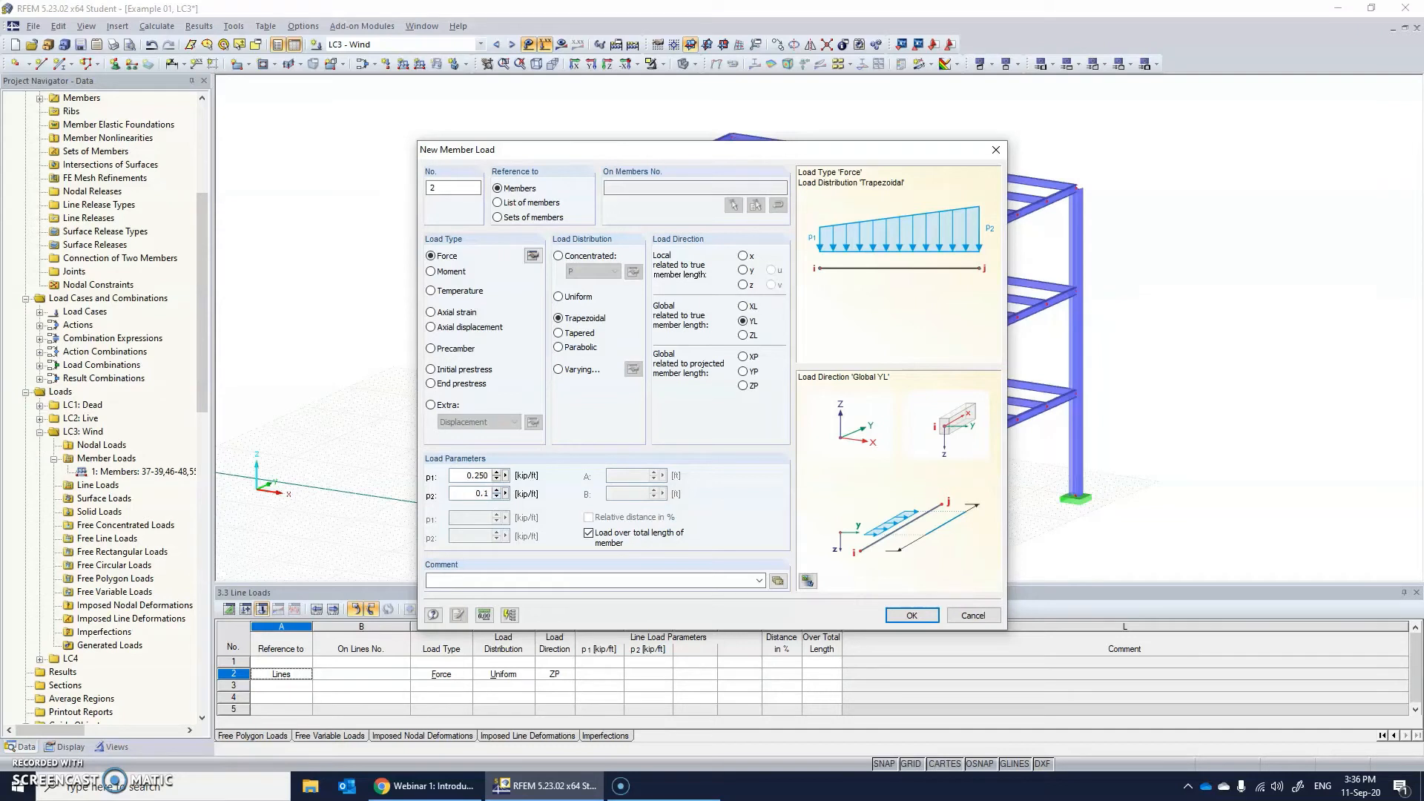
pyautogui.click(907, 615)
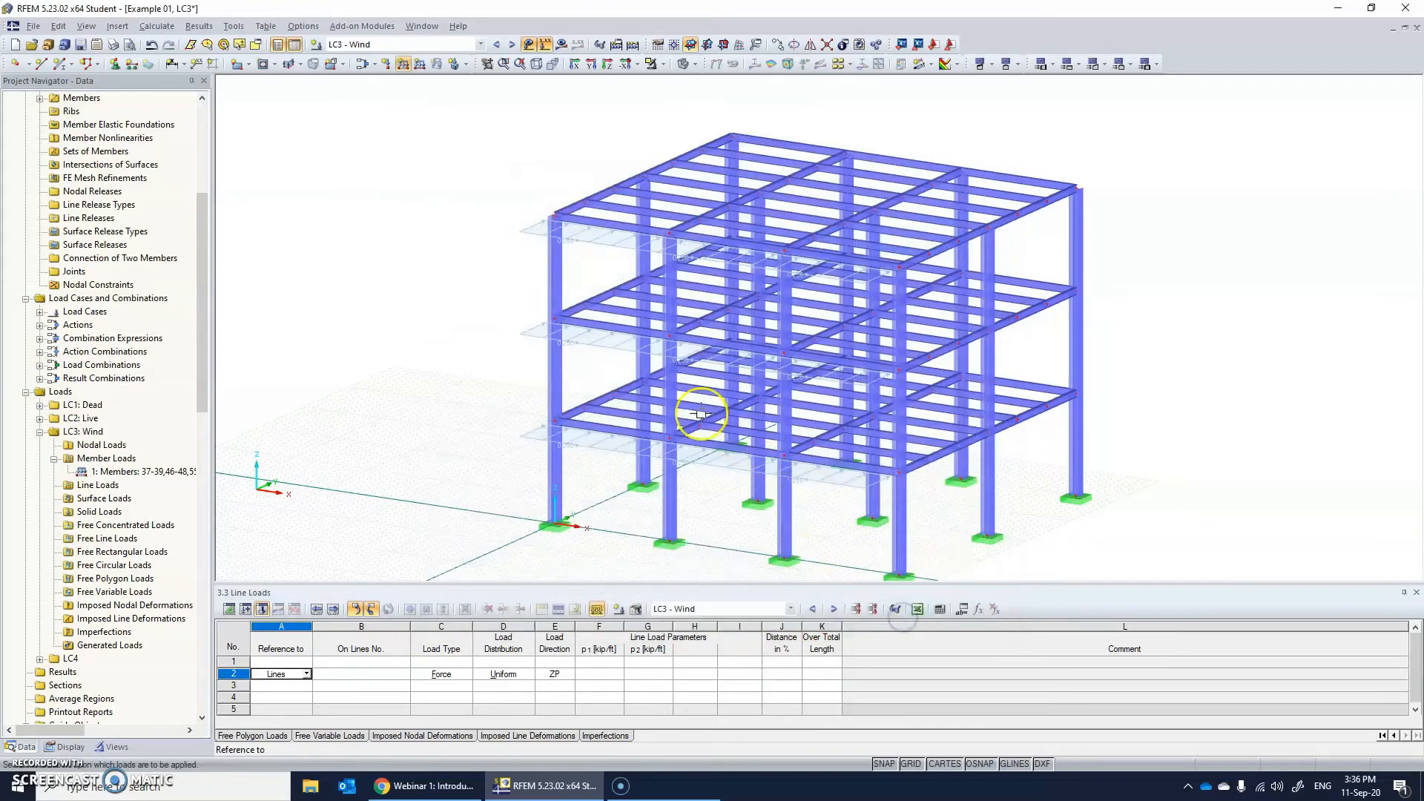
# Assign the trapezoidal wind load to every column segment of the windward face on all three storeys.
pyautogui.click(557, 280)
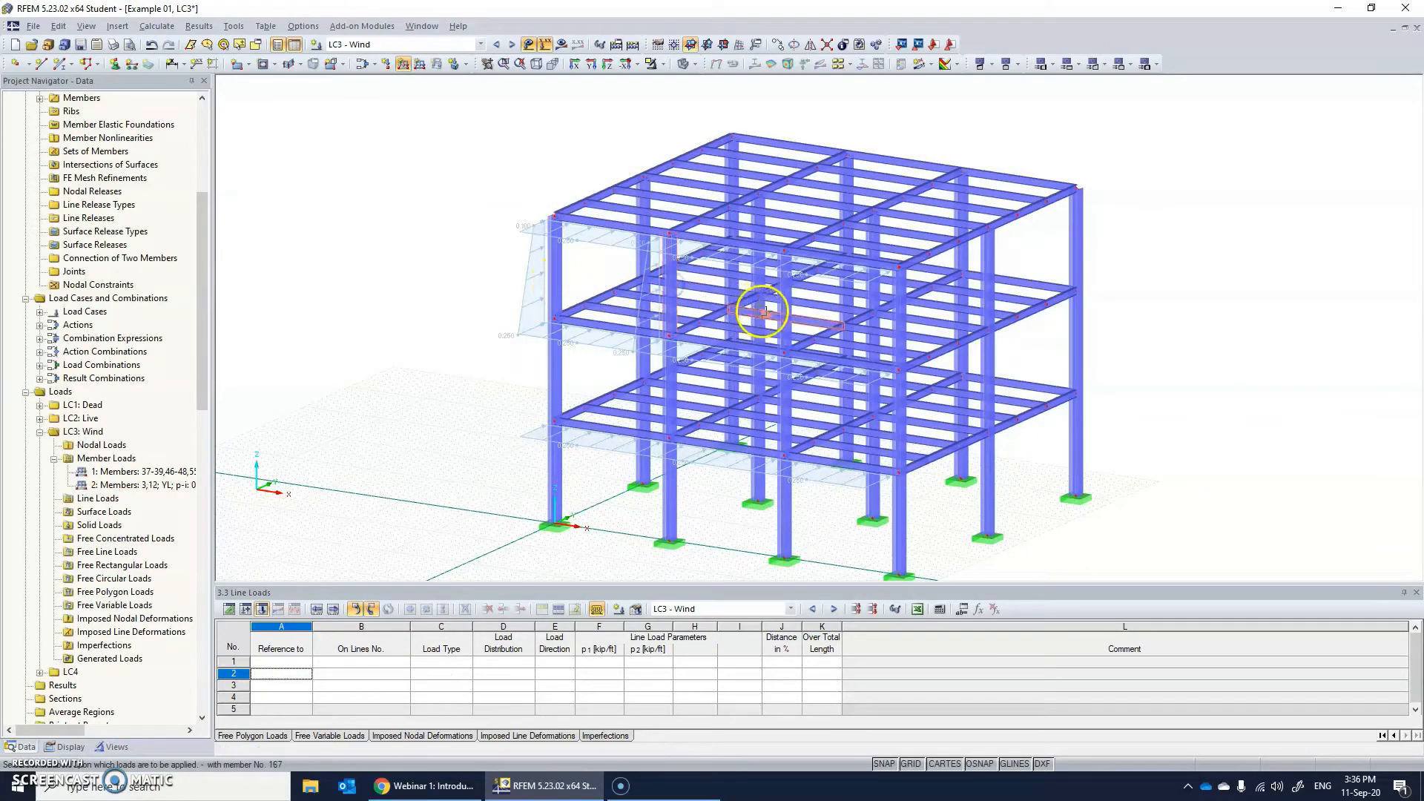
pyautogui.click(784, 310)
pyautogui.click(889, 315)
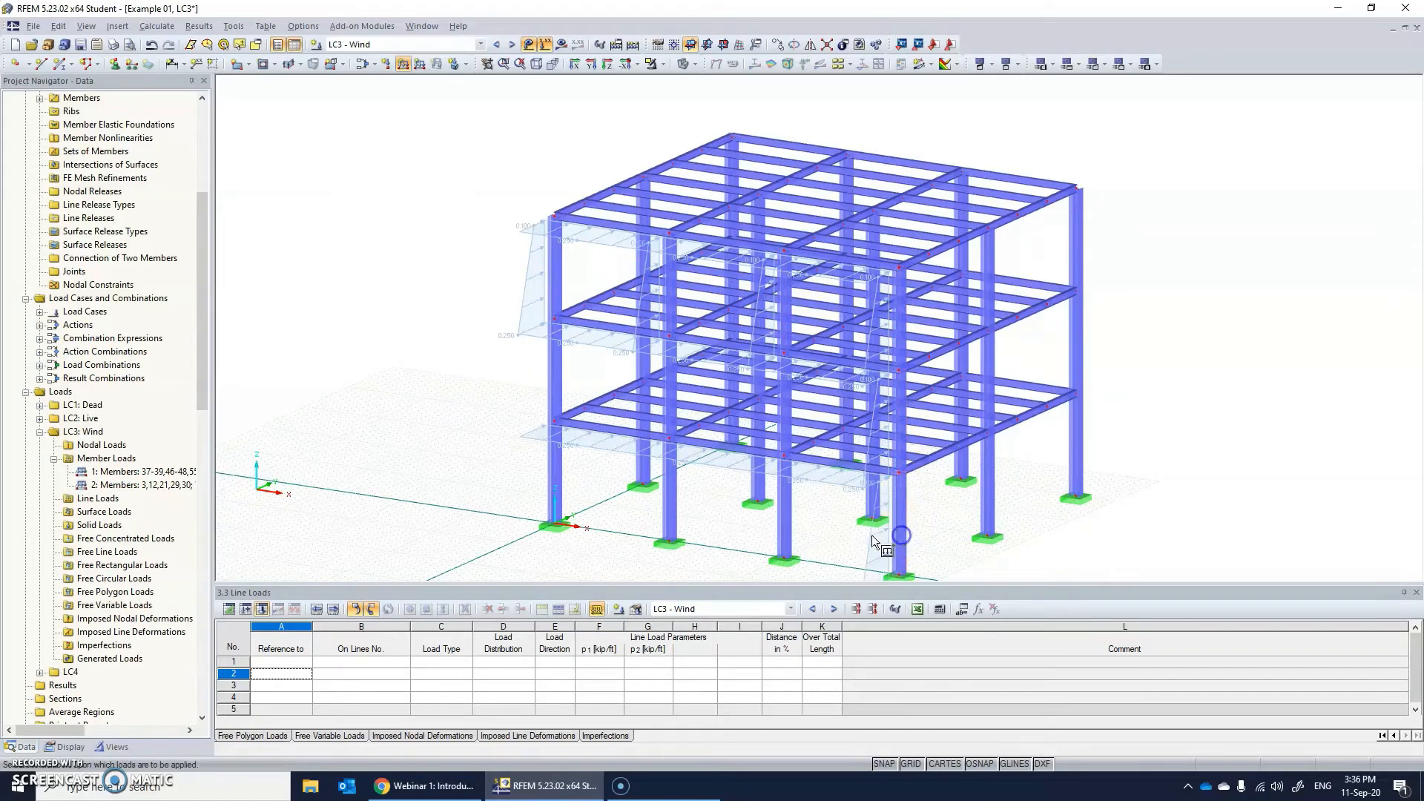
pyautogui.click(786, 444)
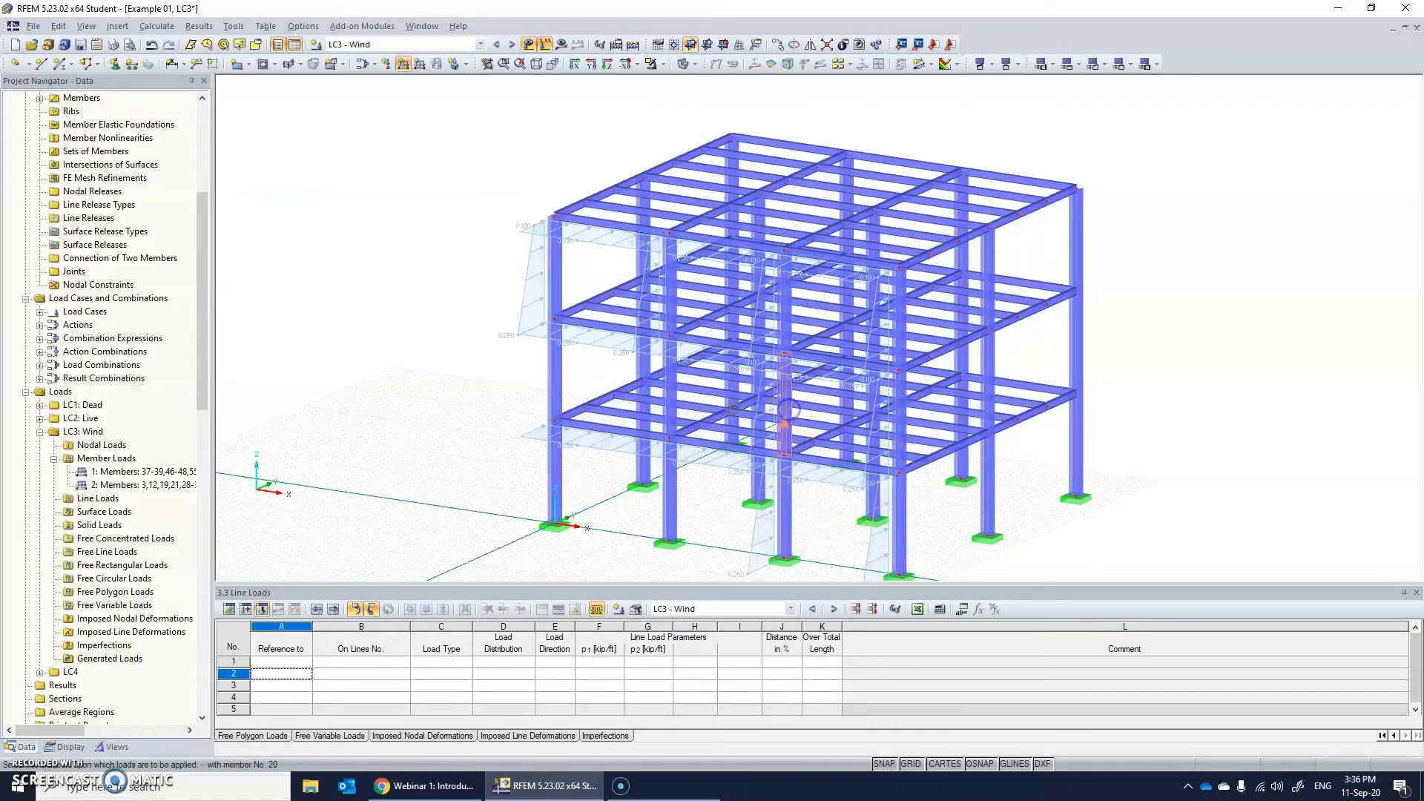
pyautogui.click(667, 389)
pyautogui.click(556, 378)
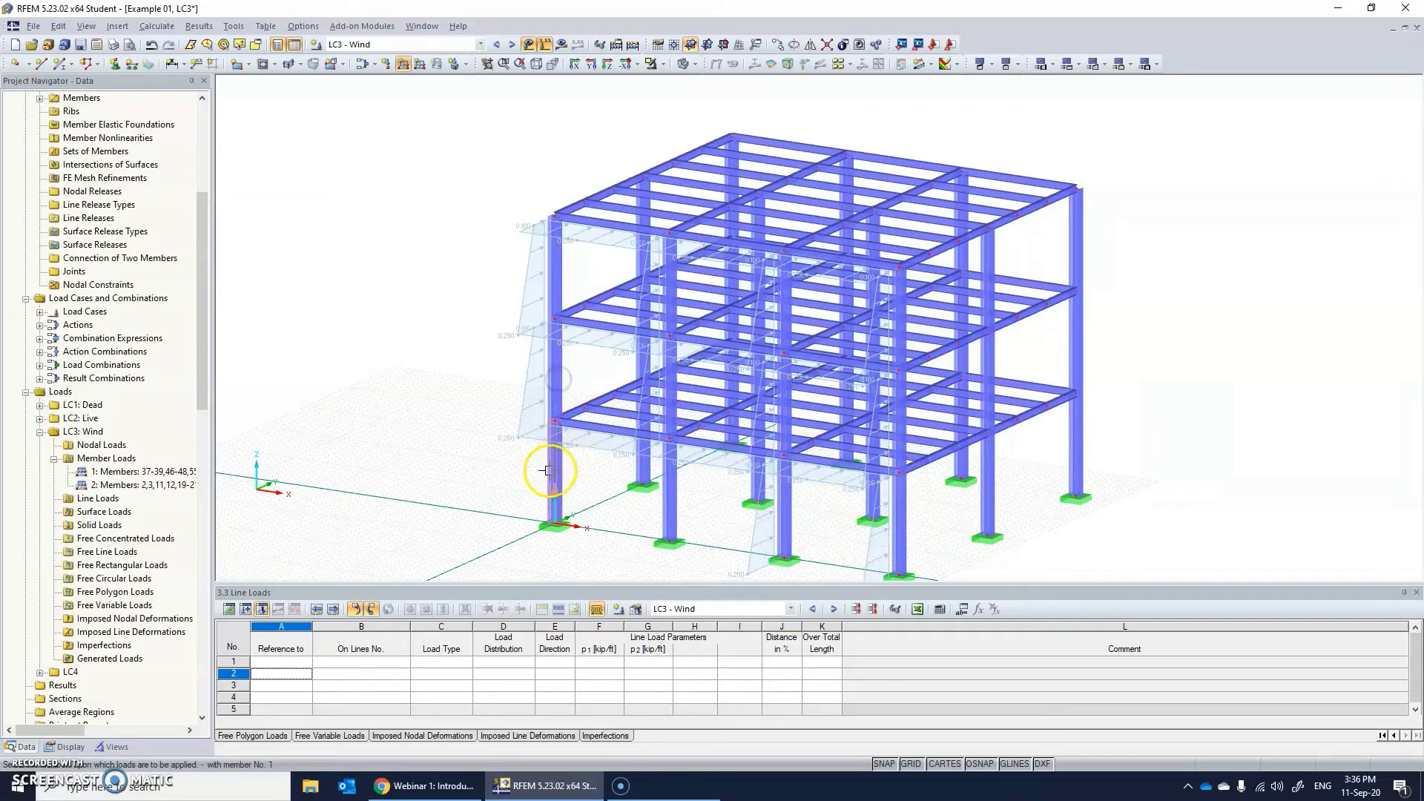
pyautogui.click(555, 473)
pyautogui.click(663, 484)
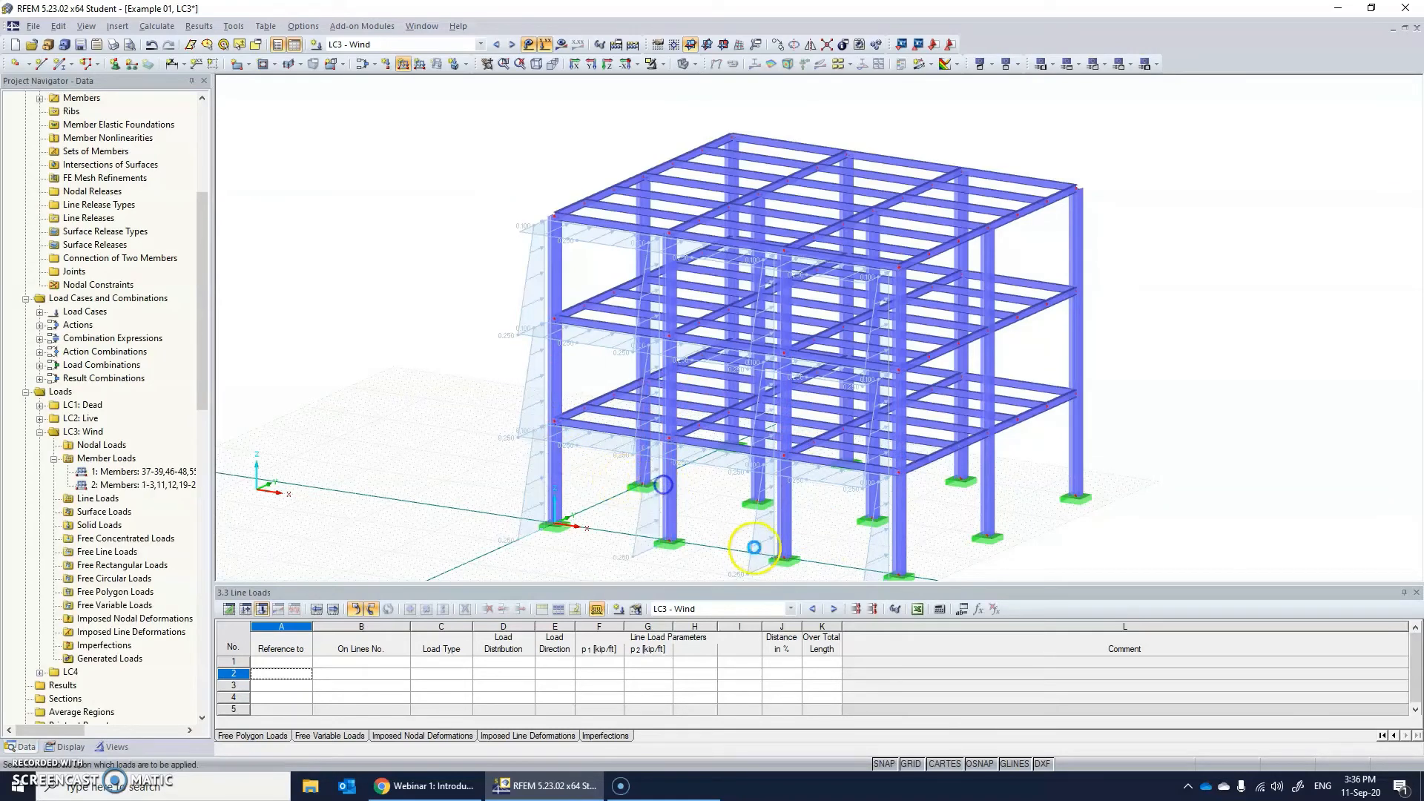
# Select all columns on the three storeys in a side view of the frame and reverse their member orientation.
pyautogui.keyDown('ctrl'); pyautogui.moveTo(772, 368); pyautogui.dragTo(591, 301, button='middle'); pyautogui.keyUp('ctrl')
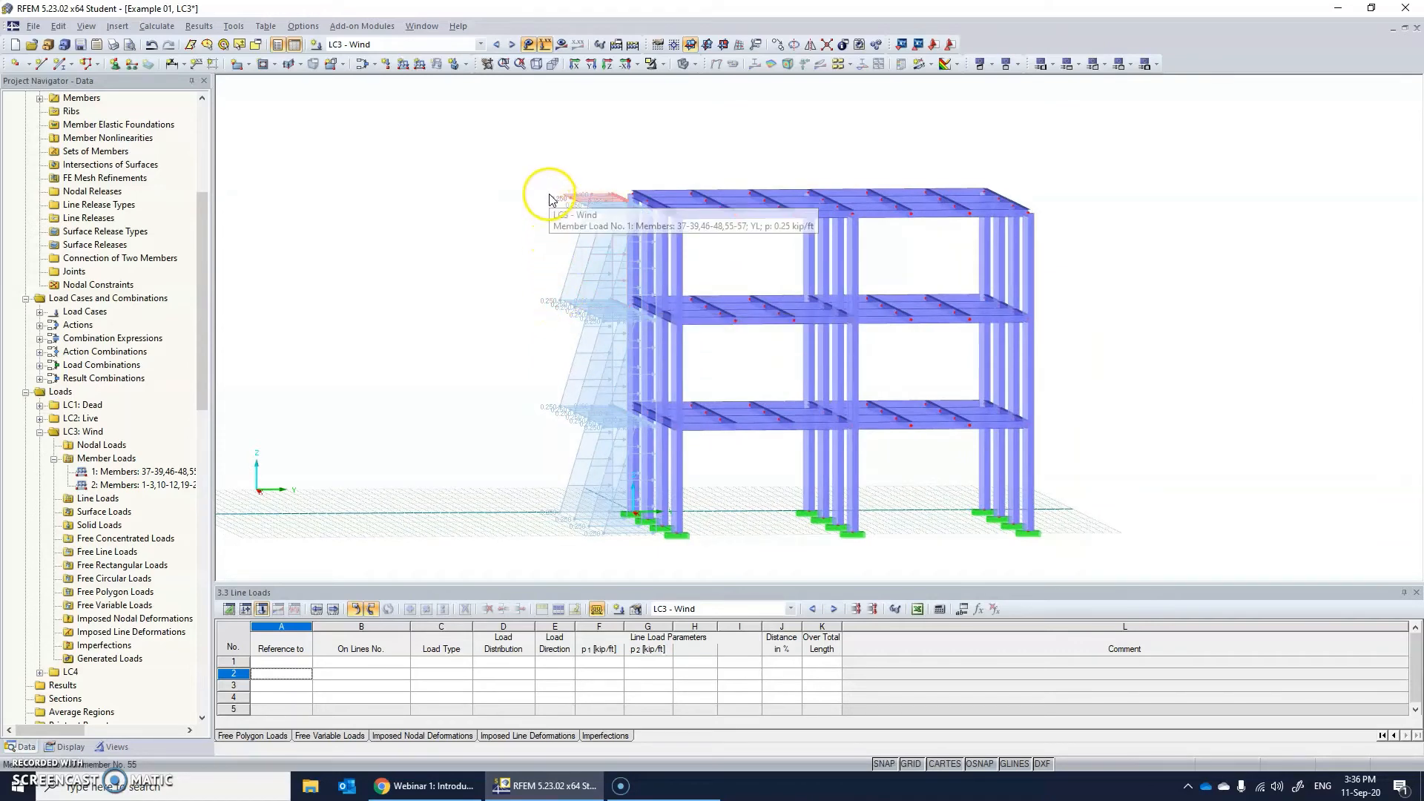
pyautogui.keyDown('ctrl'); pyautogui.moveTo(549, 302); pyautogui.dragTo(613, 318, button='middle'); pyautogui.keyUp('ctrl')
pyautogui.keyDown('ctrl'); pyautogui.moveTo(570, 298); pyautogui.dragTo(608, 298, button='middle'); pyautogui.keyUp('ctrl')
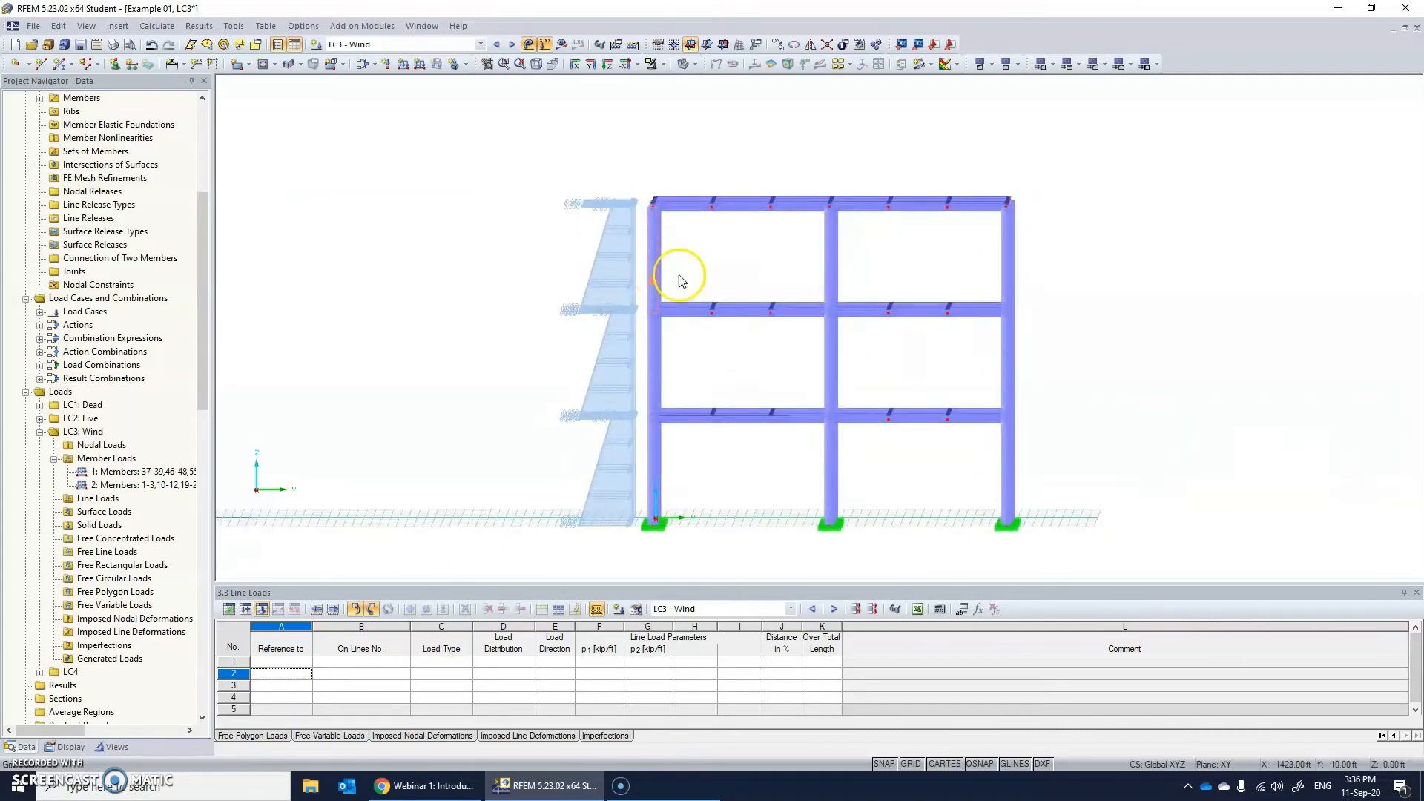
pyautogui.keyDown('ctrl'); pyautogui.moveTo(677, 277); pyautogui.dragTo(642, 313, button='middle'); pyautogui.keyUp('ctrl')
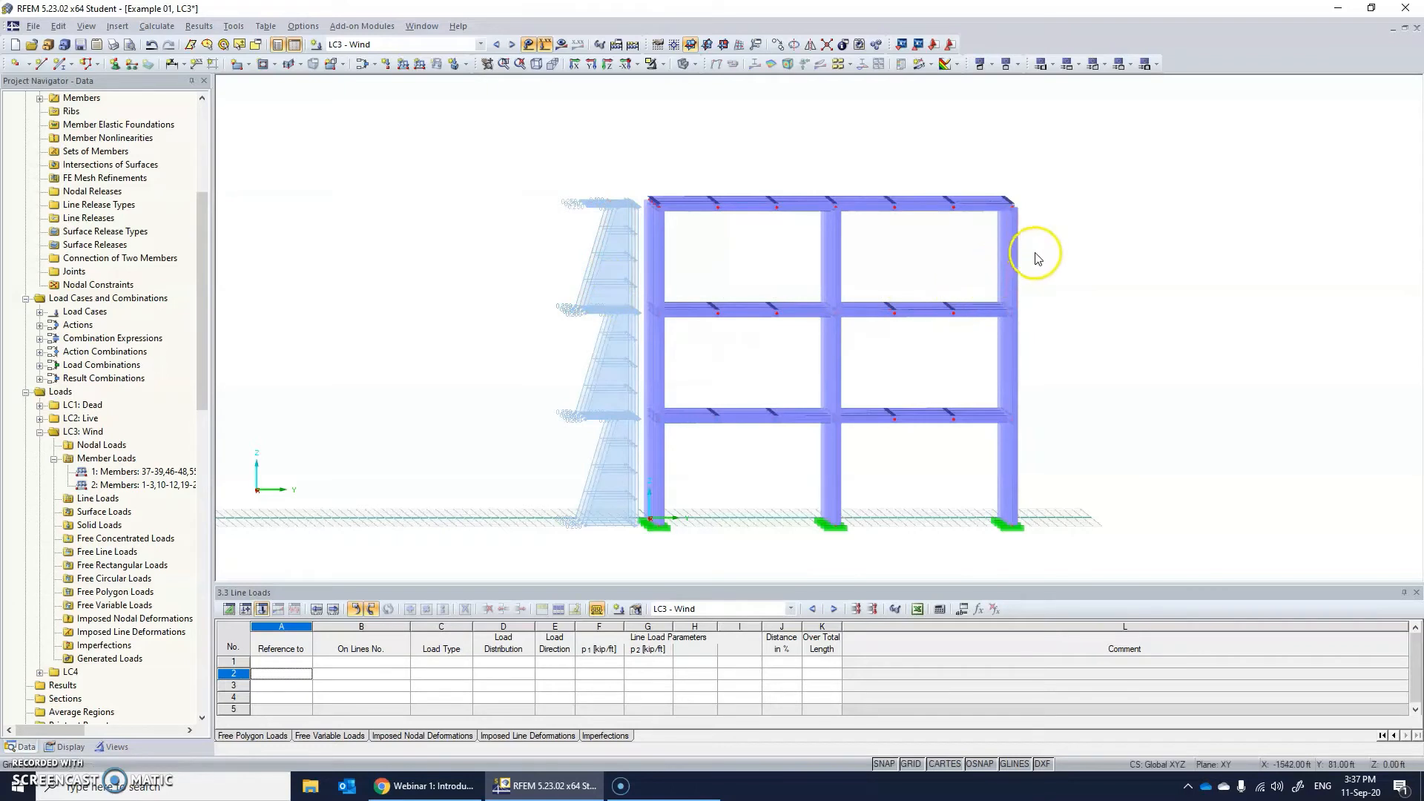
pyautogui.moveTo(1041, 249); pyautogui.dragTo(645, 247)
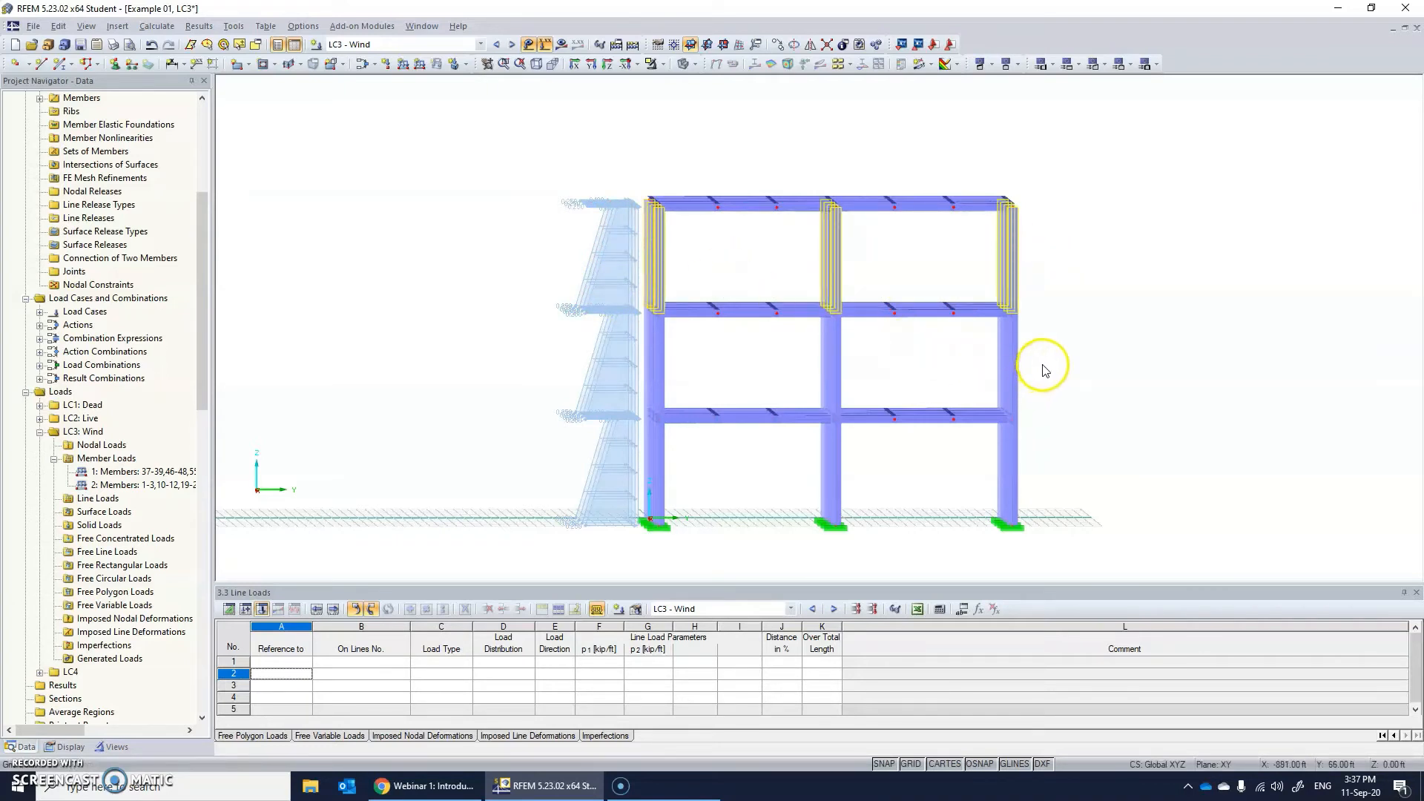
pyautogui.moveTo(1044, 370); pyautogui.dragTo(645, 344)
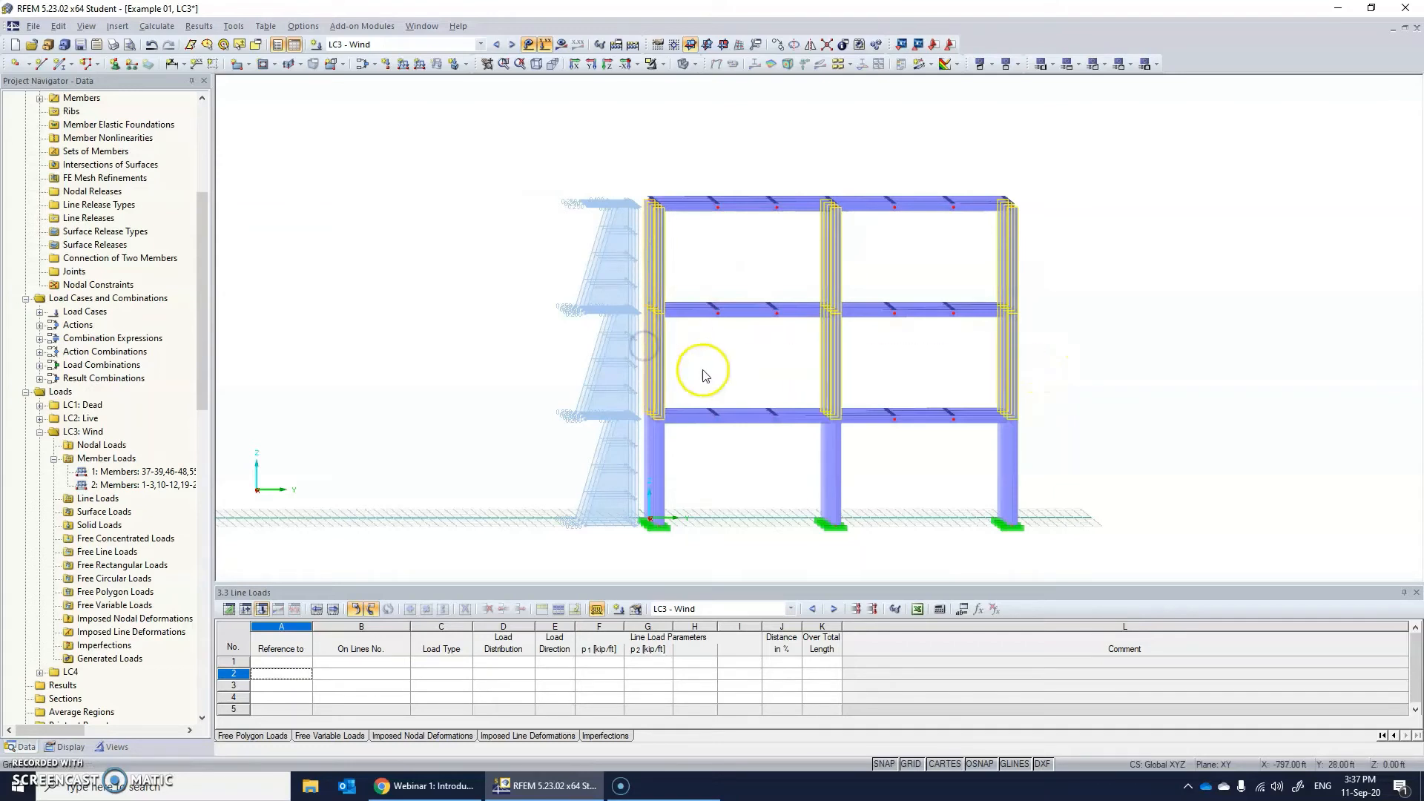
pyautogui.moveTo(1055, 480); pyautogui.dragTo(645, 452)
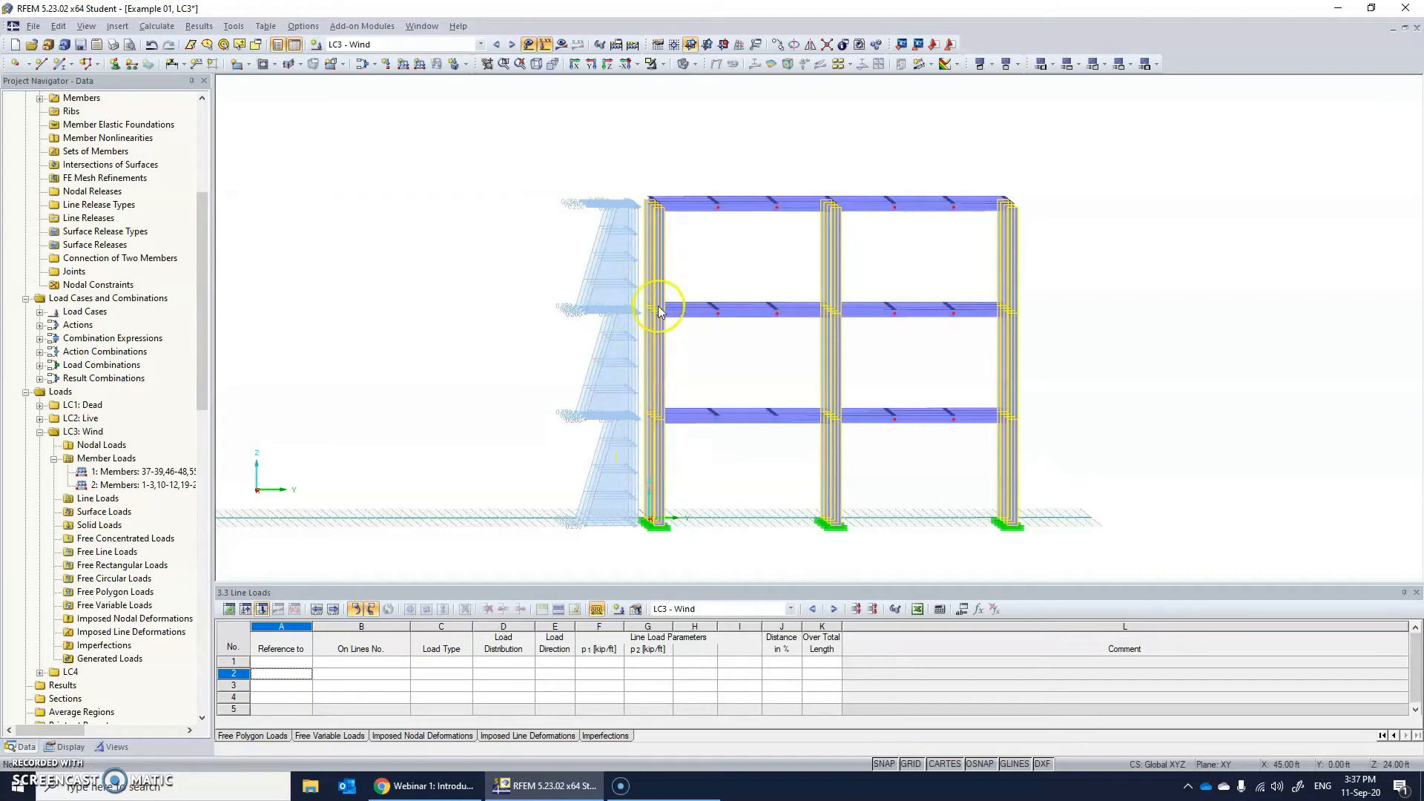
pyautogui.rightClick(658, 250)
pyautogui.moveTo(689, 276)
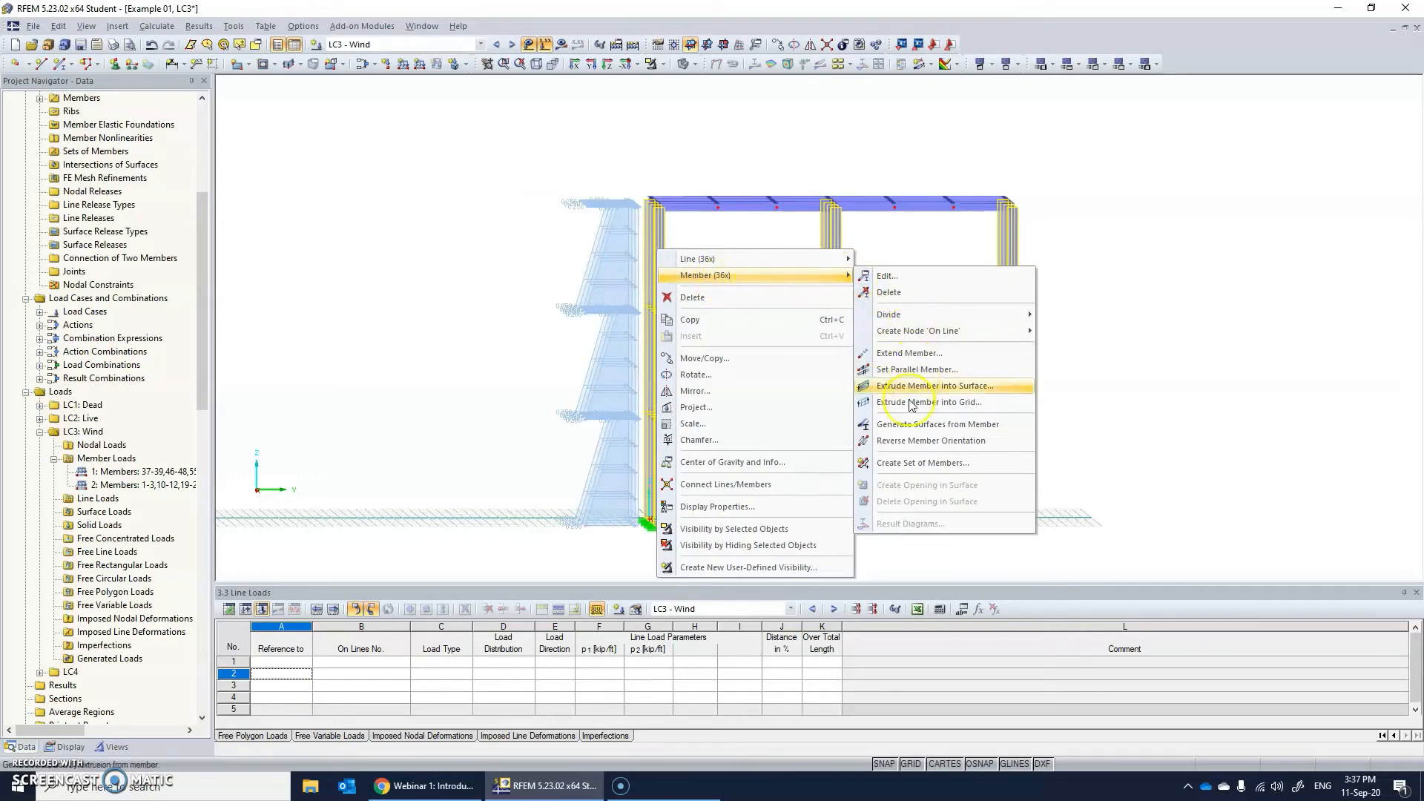
pyautogui.click(895, 447)
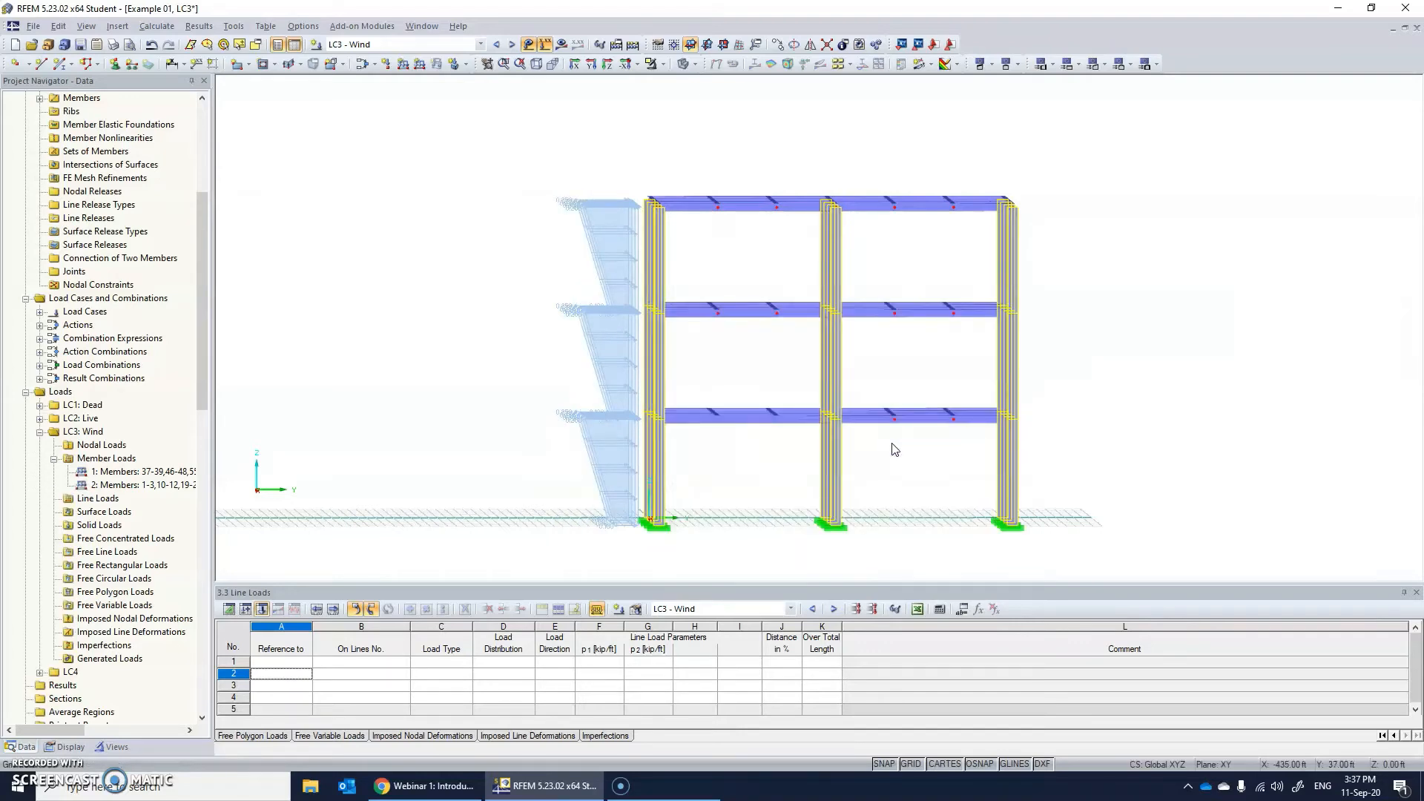
# Check the wind loads on the columns in 3D and display load combination CO1 - 1.4*LC1.
pyautogui.keyDown('ctrl'); pyautogui.moveTo(539, 310); pyautogui.dragTo(679, 380, button='middle'); pyautogui.keyUp('ctrl')
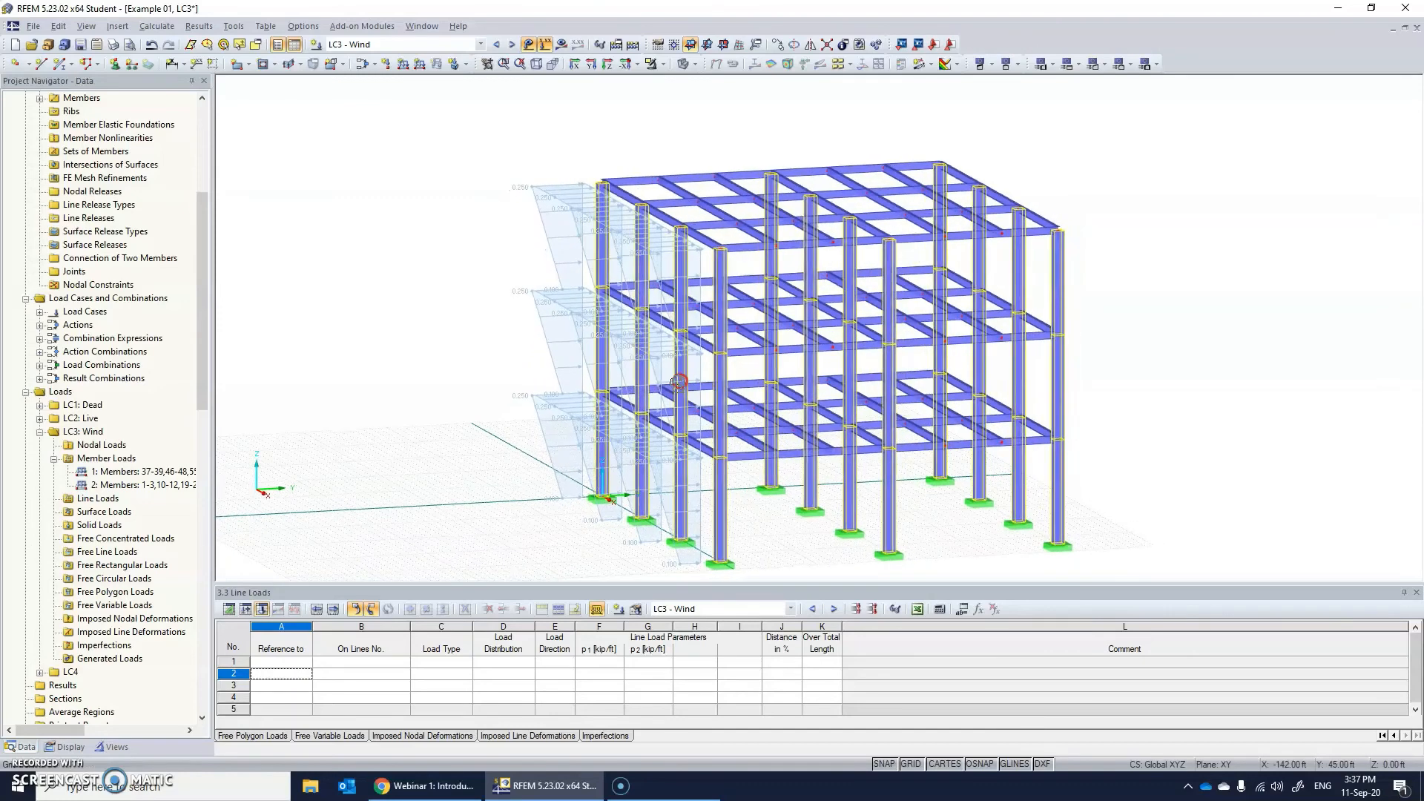
pyautogui.click(386, 45)
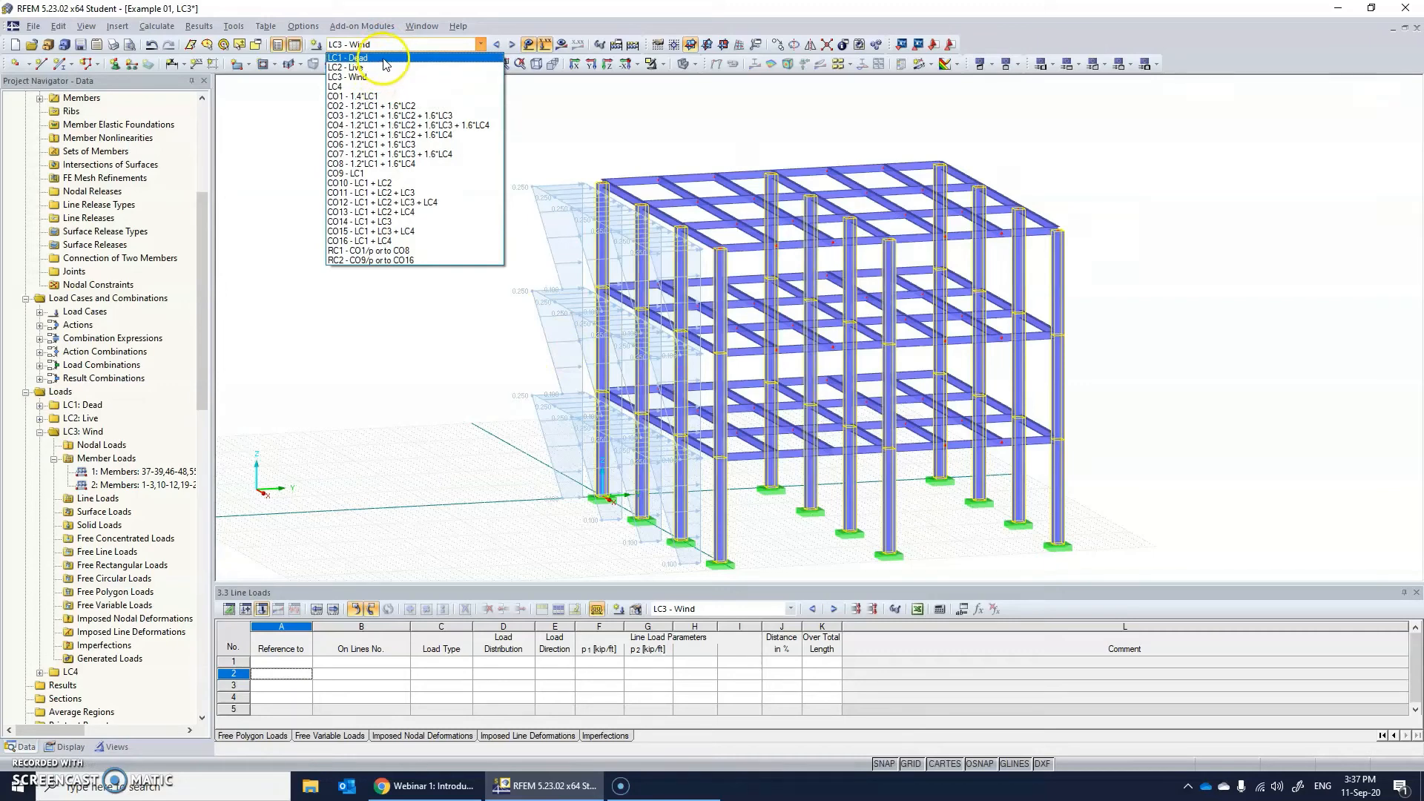
pyautogui.click(379, 97)
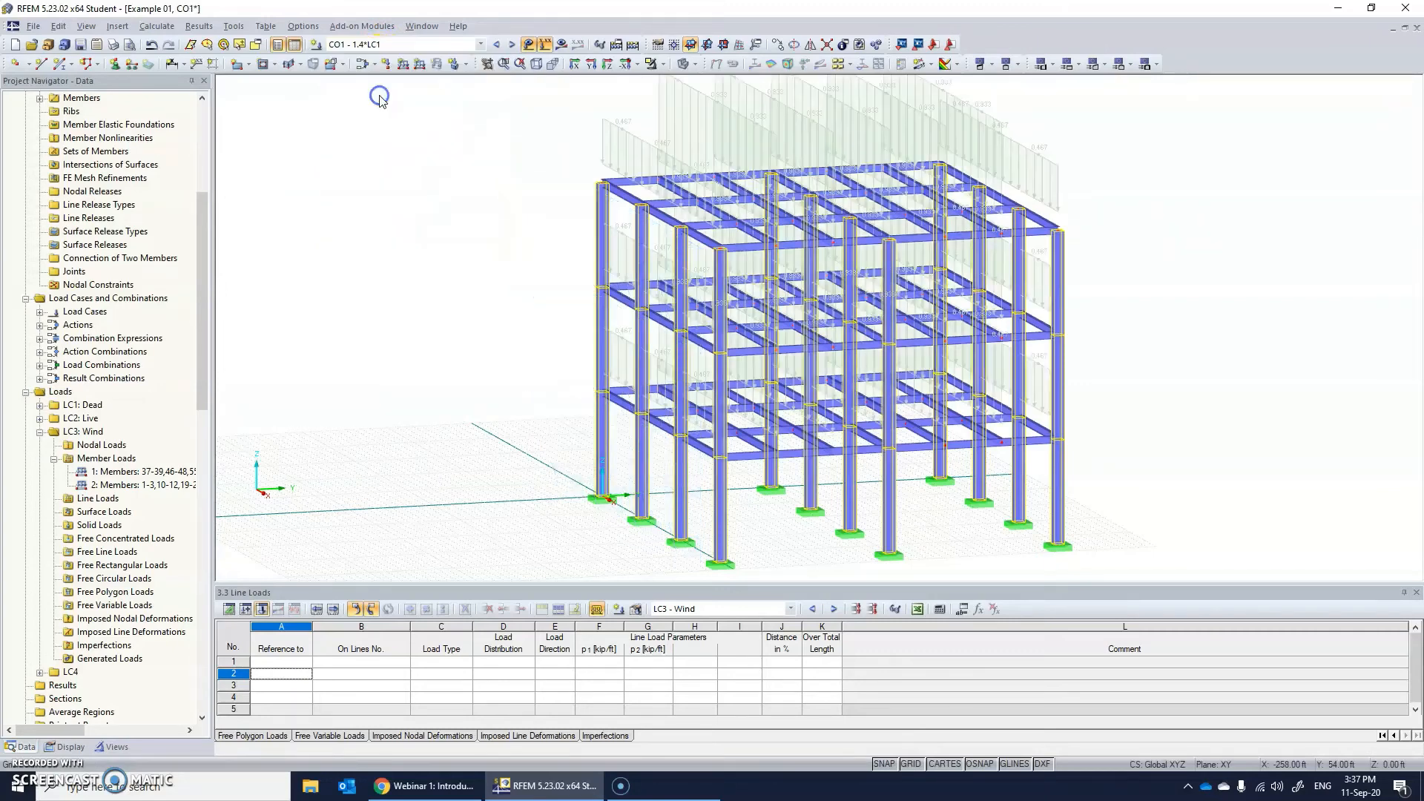
# Display load combination CO3 - 1.2*LC1 + 1.6*LC2 + 1.6*LC3 and inspect its factored gravity and wind loads.
pyautogui.click(416, 46)
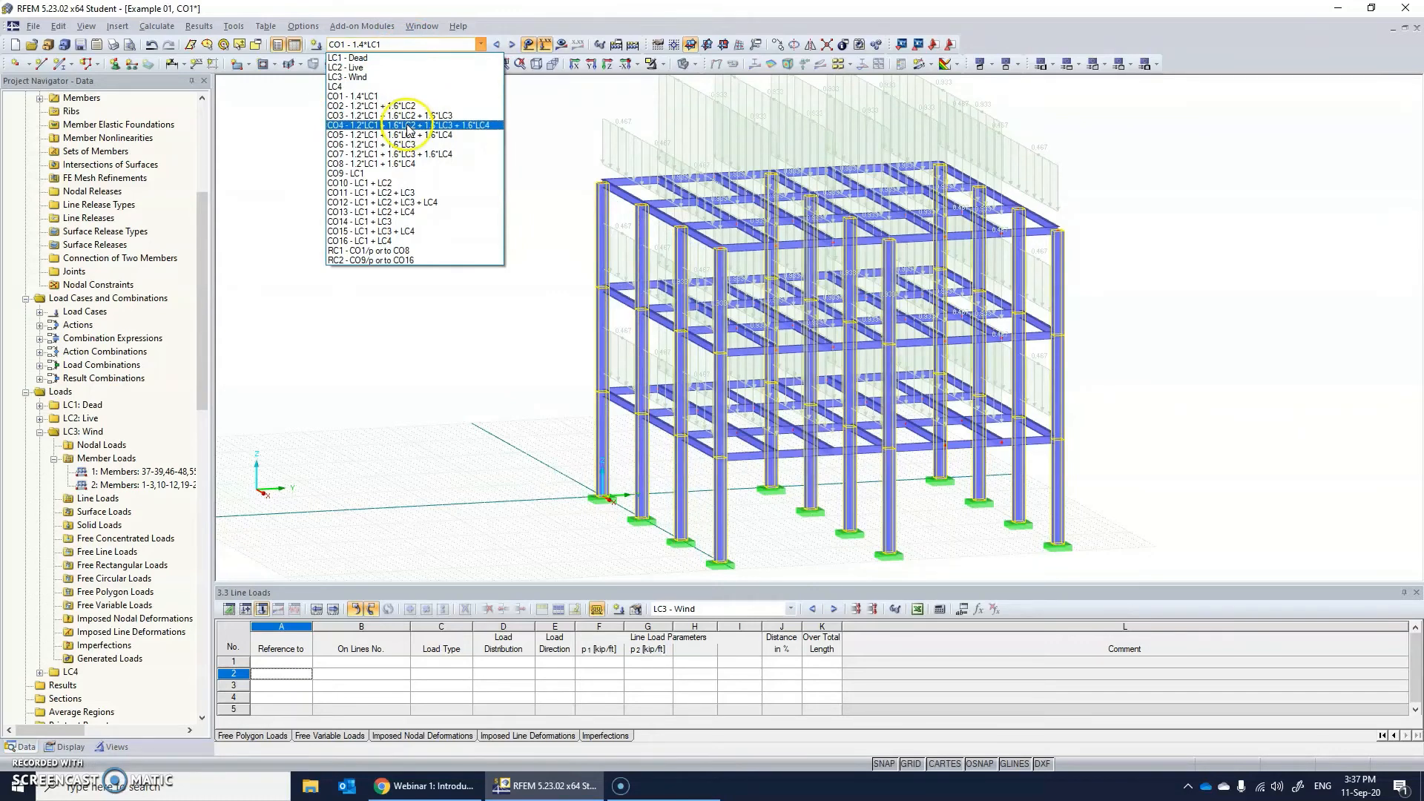
pyautogui.click(400, 115)
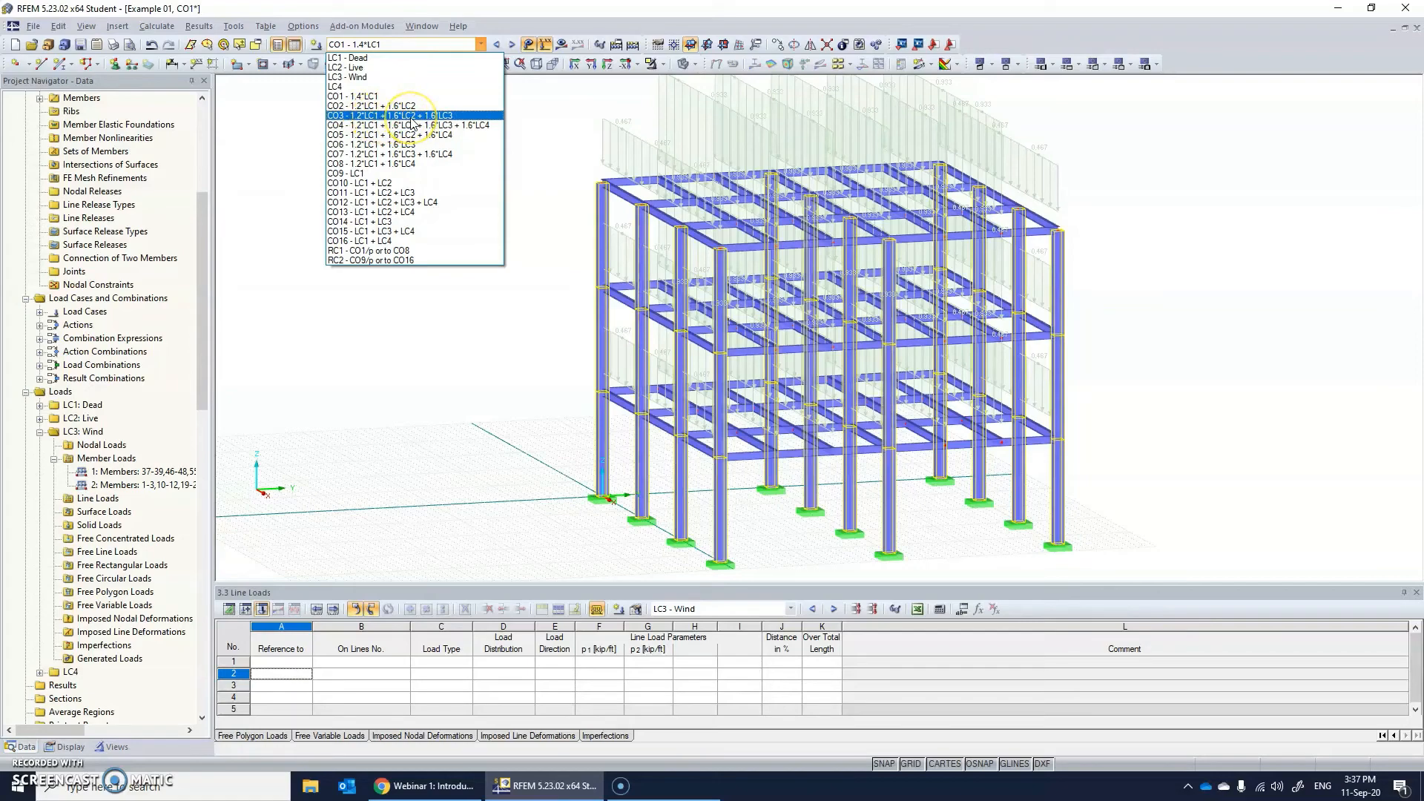
pyautogui.click(440, 117)
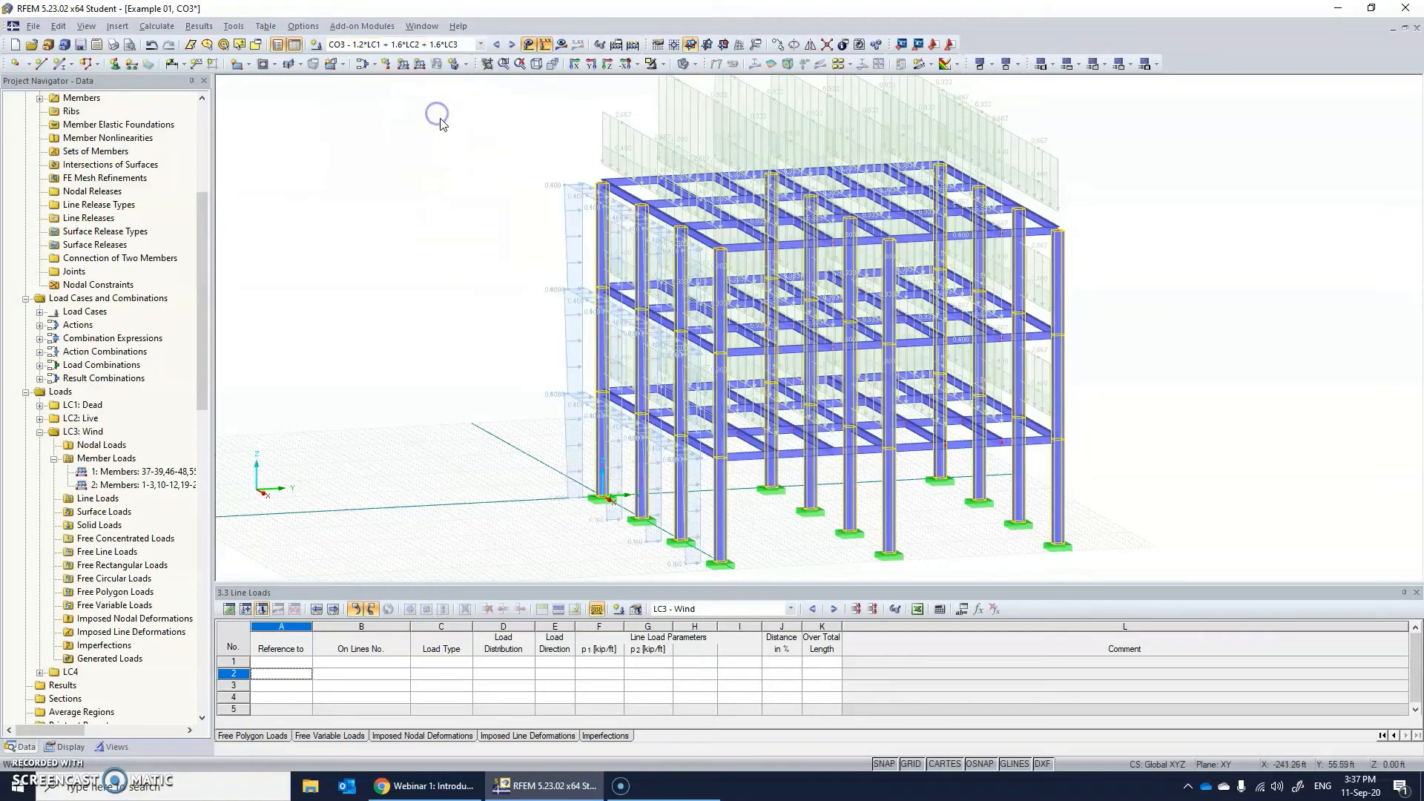
pyautogui.keyDown('ctrl'); pyautogui.moveTo(936, 360); pyautogui.dragTo(1181, 335, button='middle'); pyautogui.keyUp('ctrl')
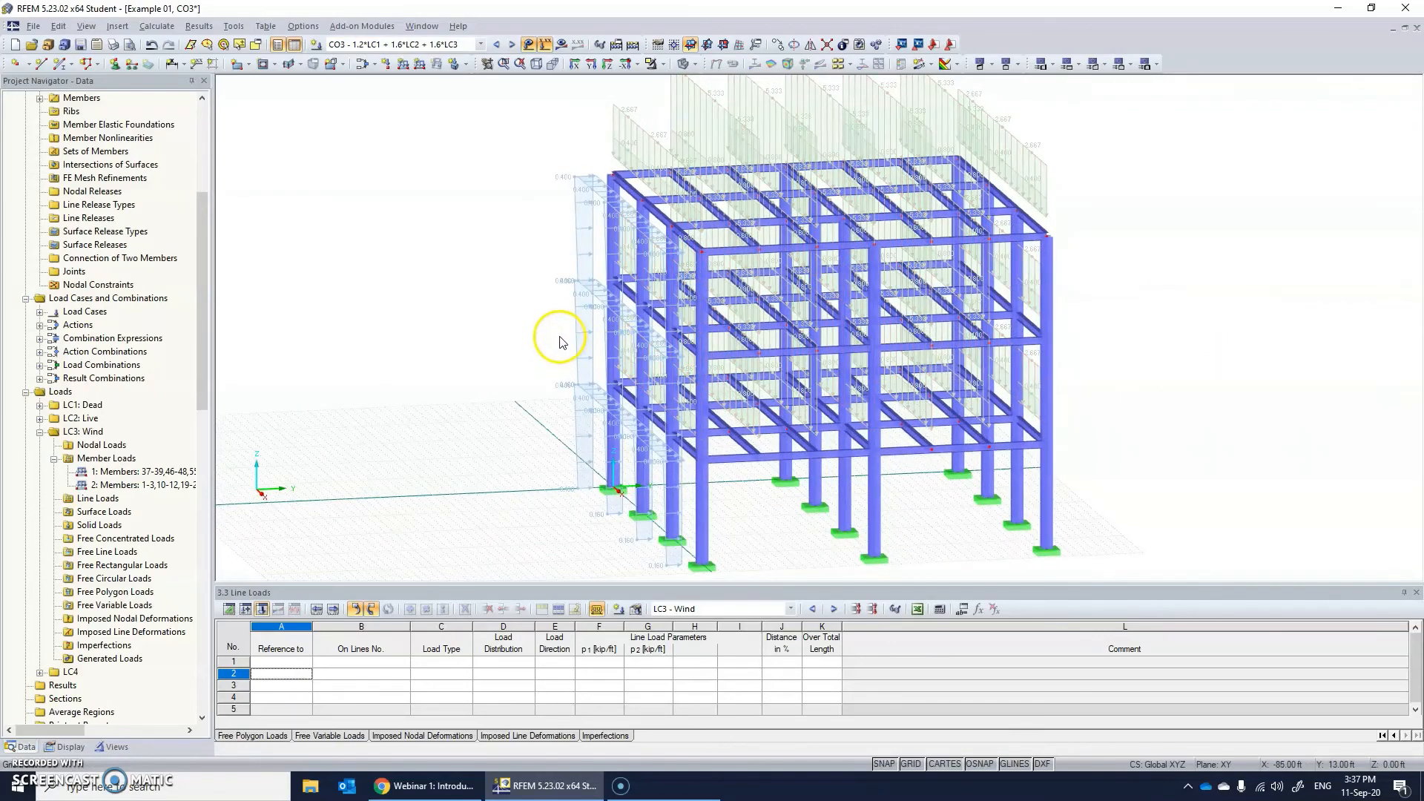
# Switch back to load case LC1 - Dead and start the calculation of the model.
pyautogui.click(505, 316)
pyautogui.click(480, 43)
pyautogui.click(348, 58)
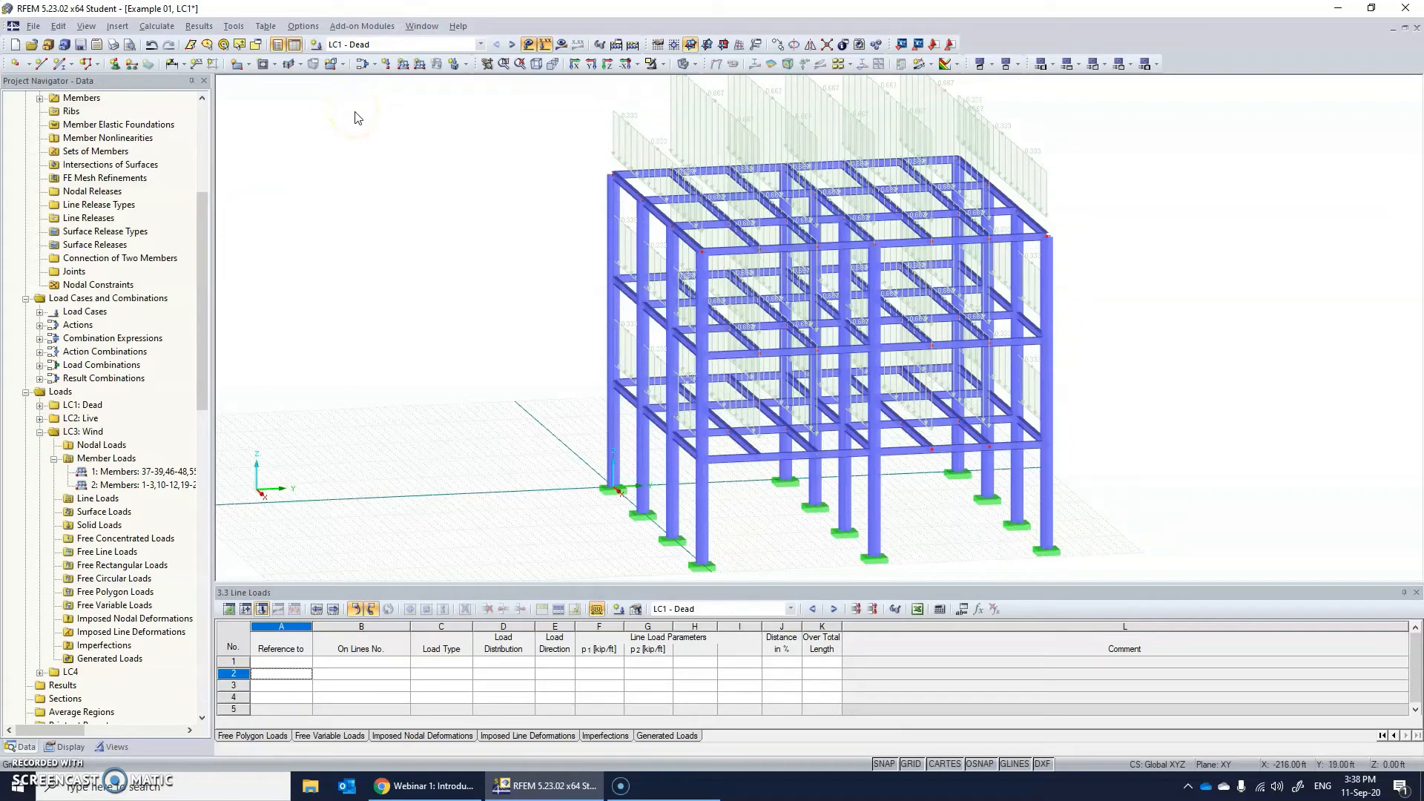
pyautogui.click(165, 29)
pyautogui.click(169, 42)
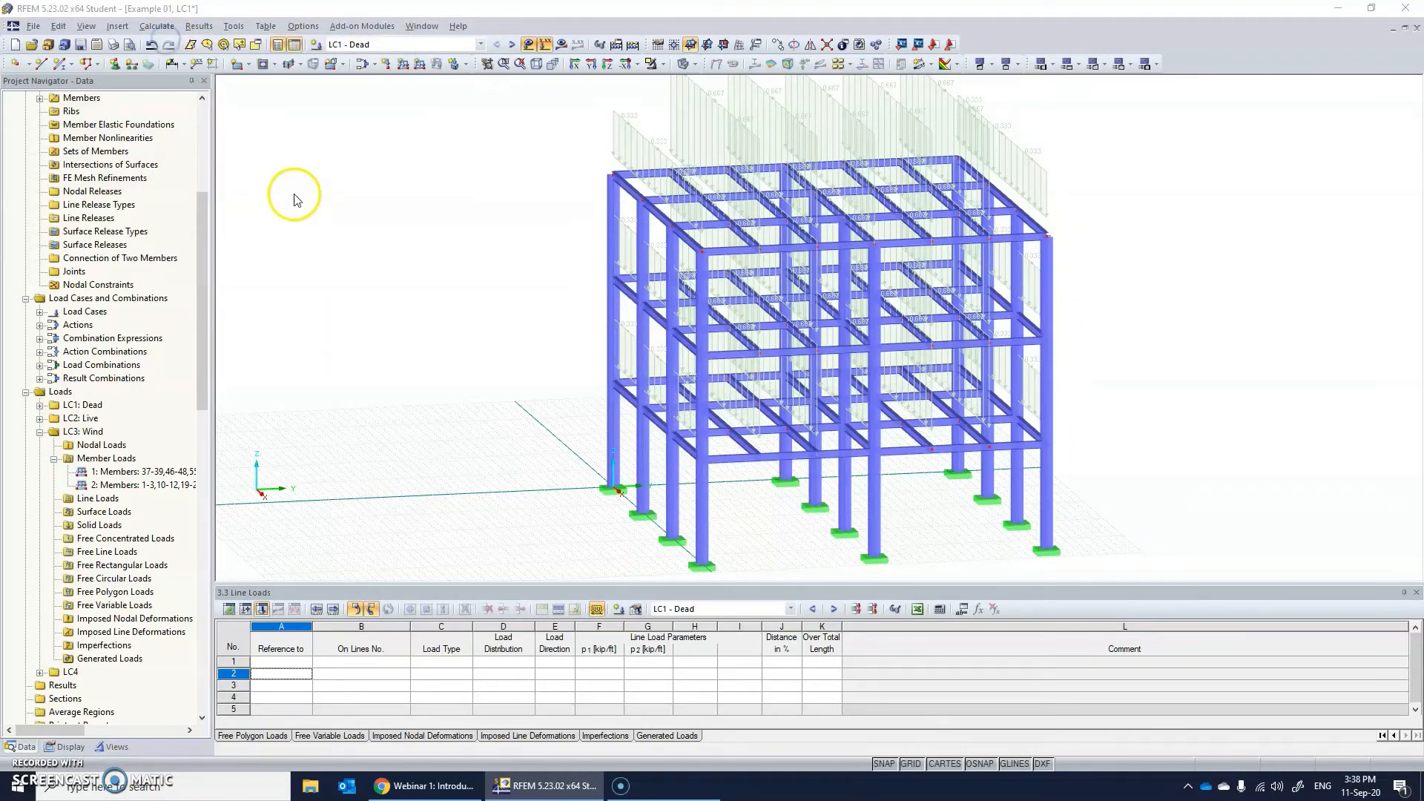
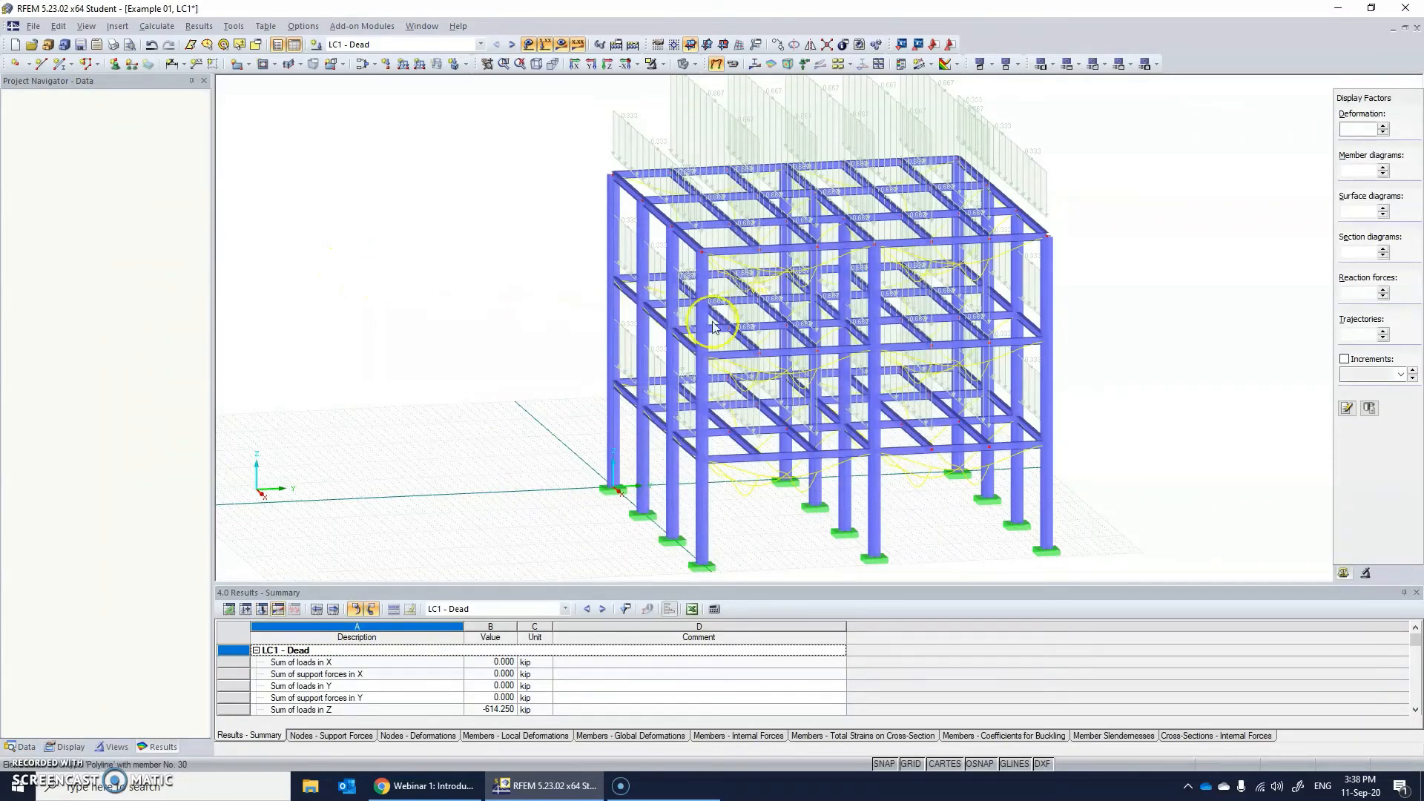
# Hide all loads in the model view and inspect the deformed shape for LC1 - Dead from several angles.
pyautogui.keyDown('ctrl'); pyautogui.moveTo(874, 382); pyautogui.dragTo(944, 368, button='middle'); pyautogui.keyUp('ctrl')
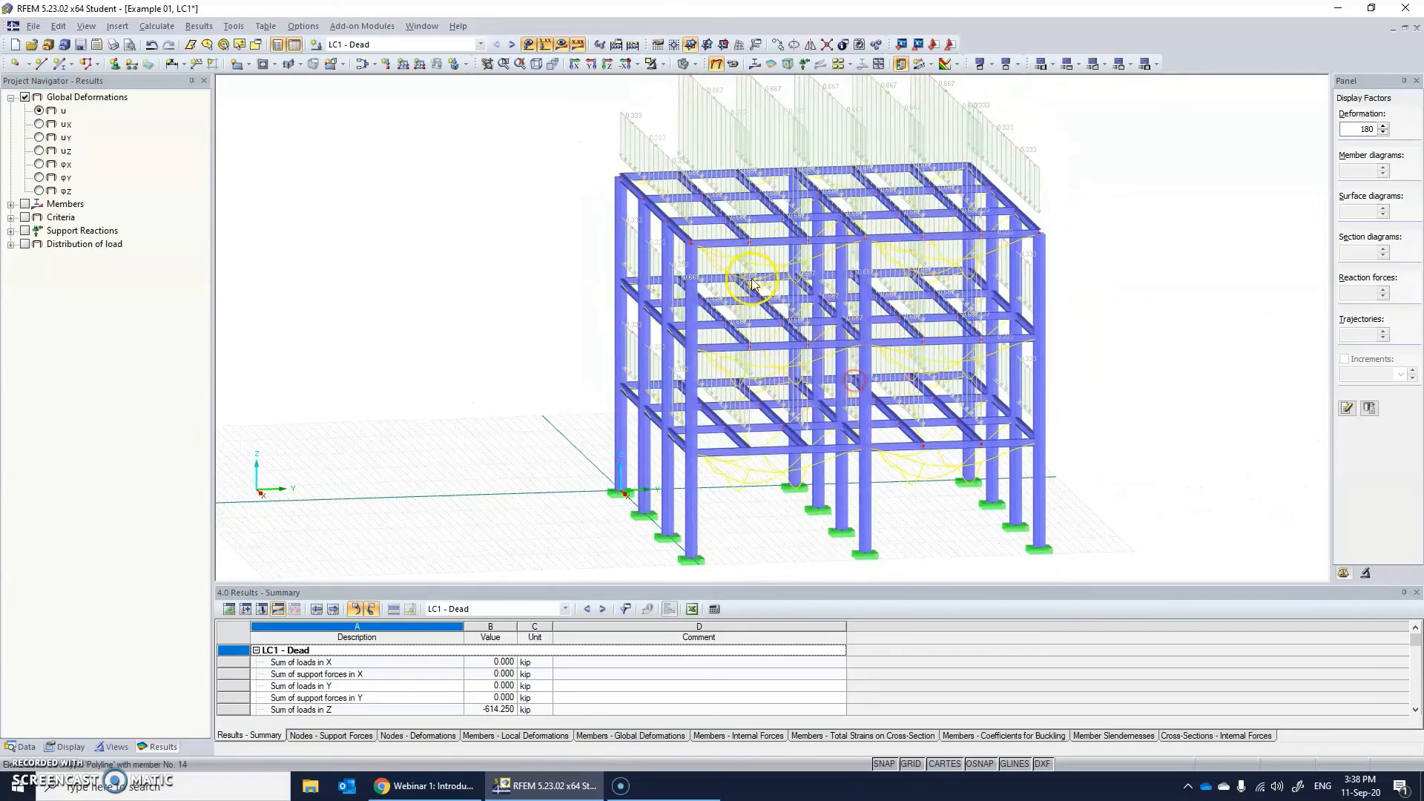
pyautogui.keyDown('ctrl'); pyautogui.moveTo(802, 283); pyautogui.dragTo(860, 208, button='middle'); pyautogui.keyUp('ctrl')
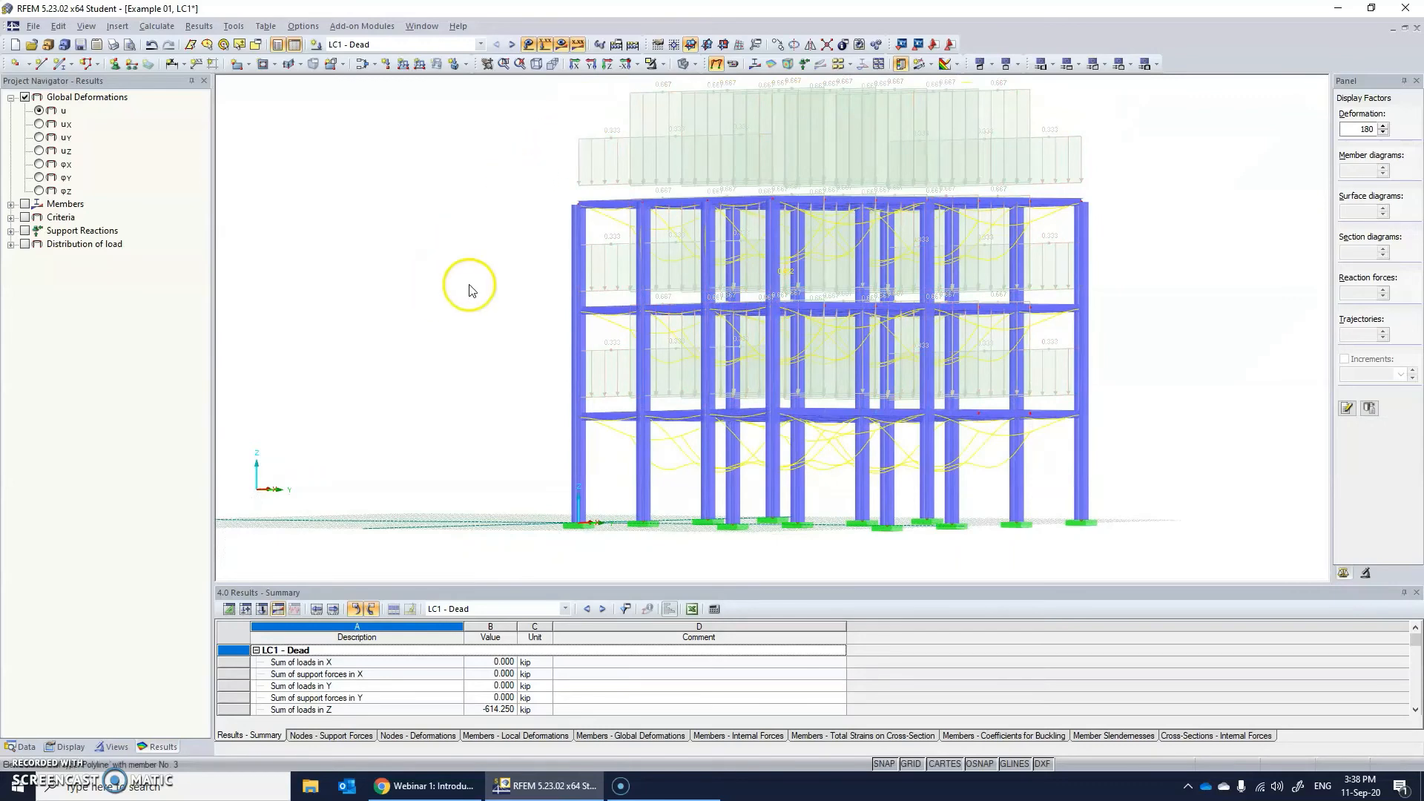
pyautogui.click(66, 747)
pyautogui.scroll(2, 97, 415)
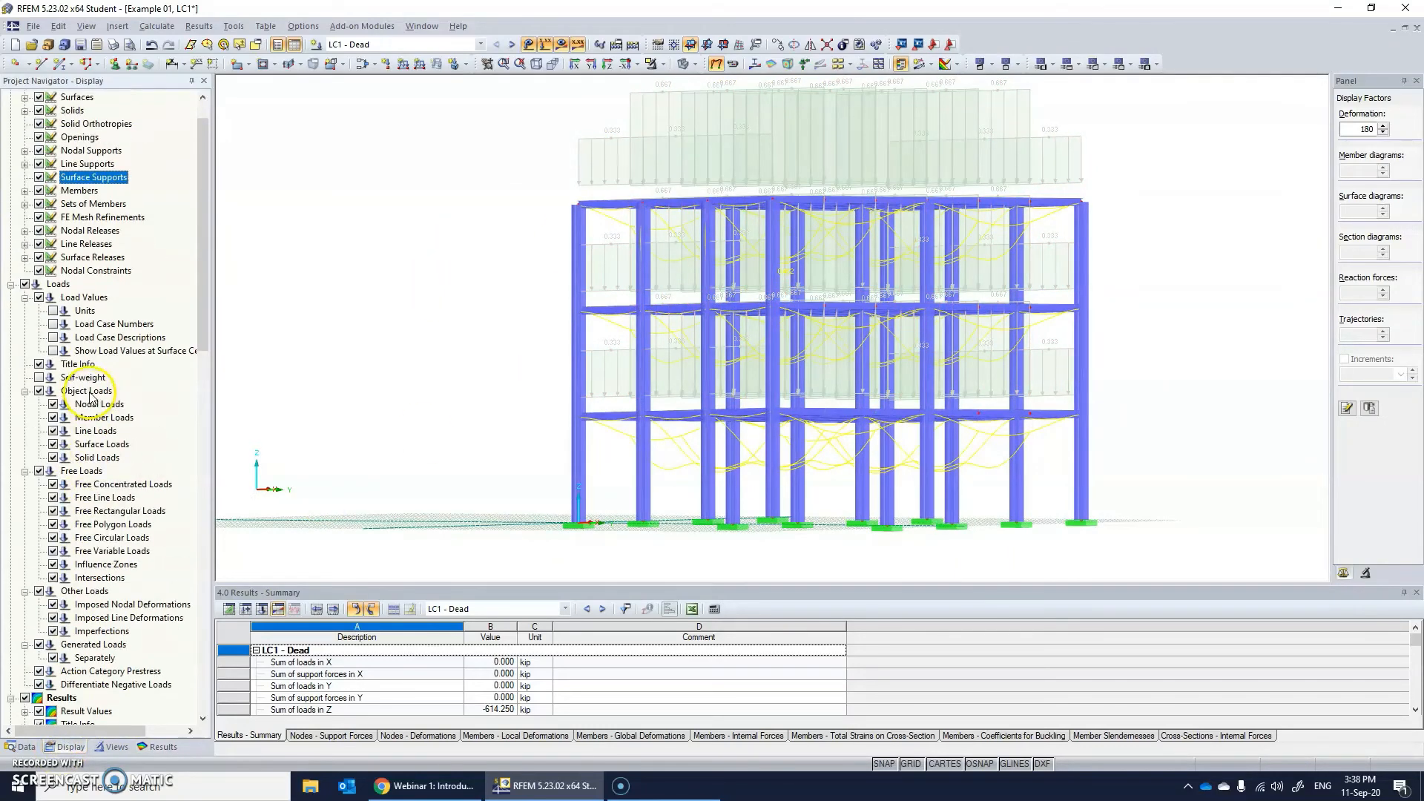
pyautogui.click(24, 284)
pyautogui.keyDown('ctrl'); pyautogui.moveTo(969, 308); pyautogui.dragTo(718, 378, button='middle'); pyautogui.keyUp('ctrl')
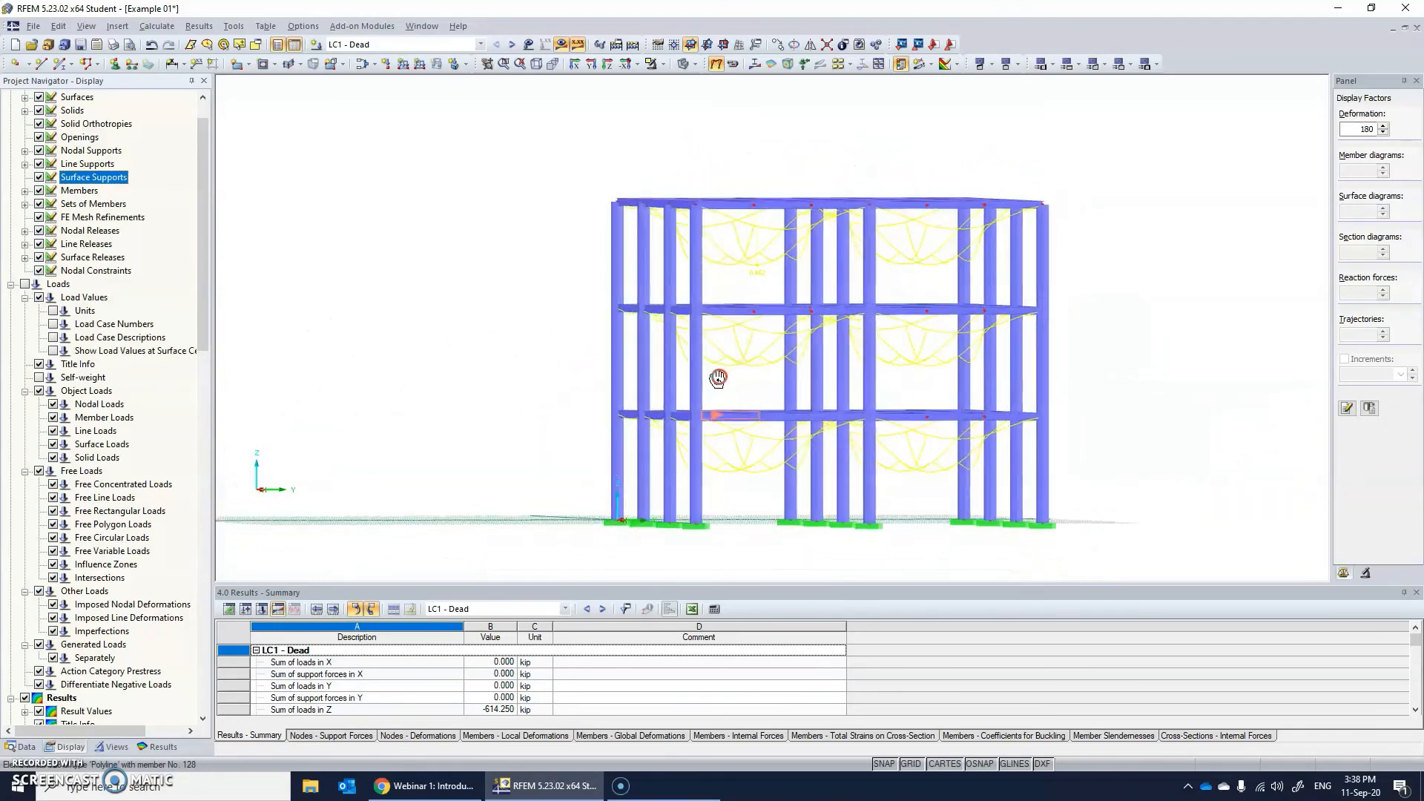
# Display the frame's deformed shape for LC2 - Live and for LC3 - Wind, examining each in 3D.
pyautogui.click(393, 45)
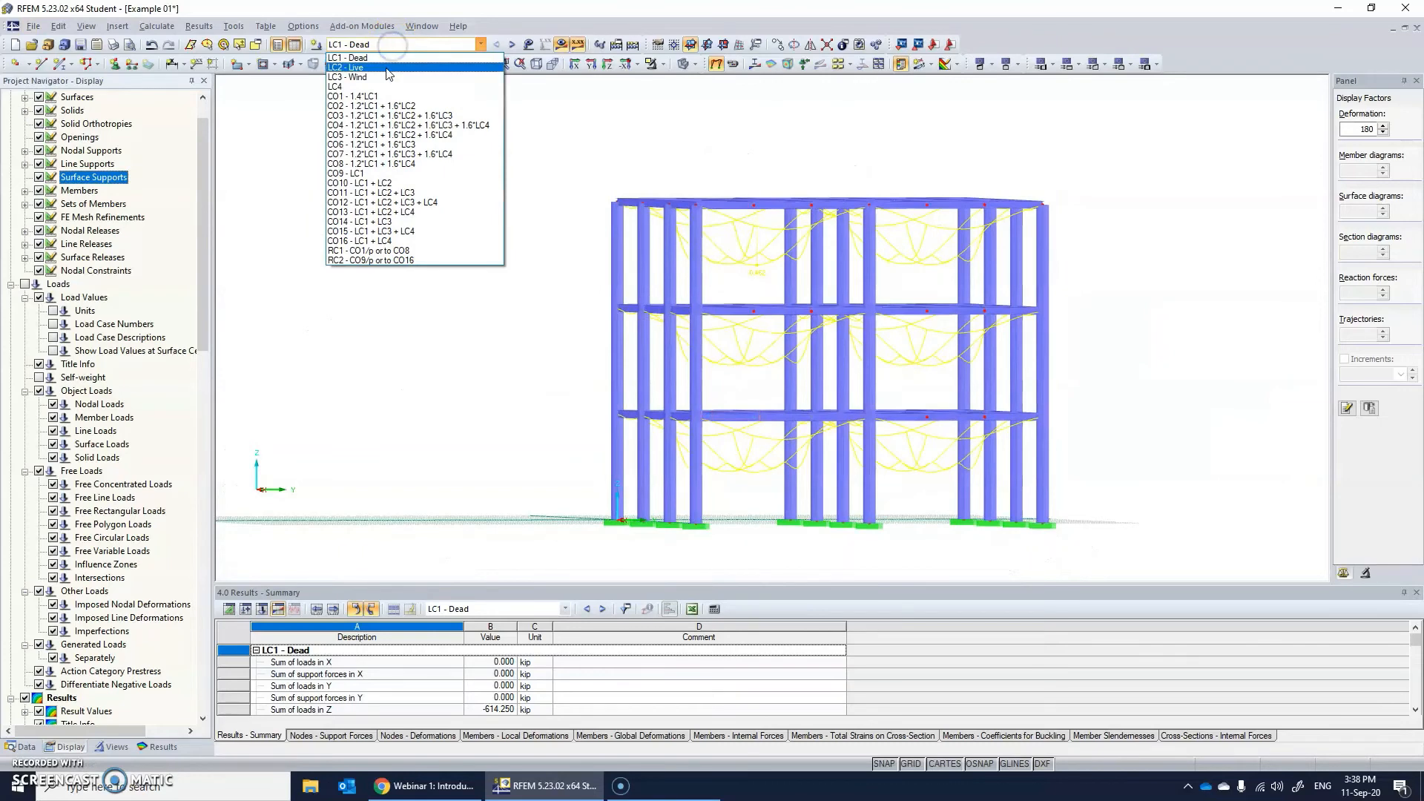
pyautogui.click(386, 68)
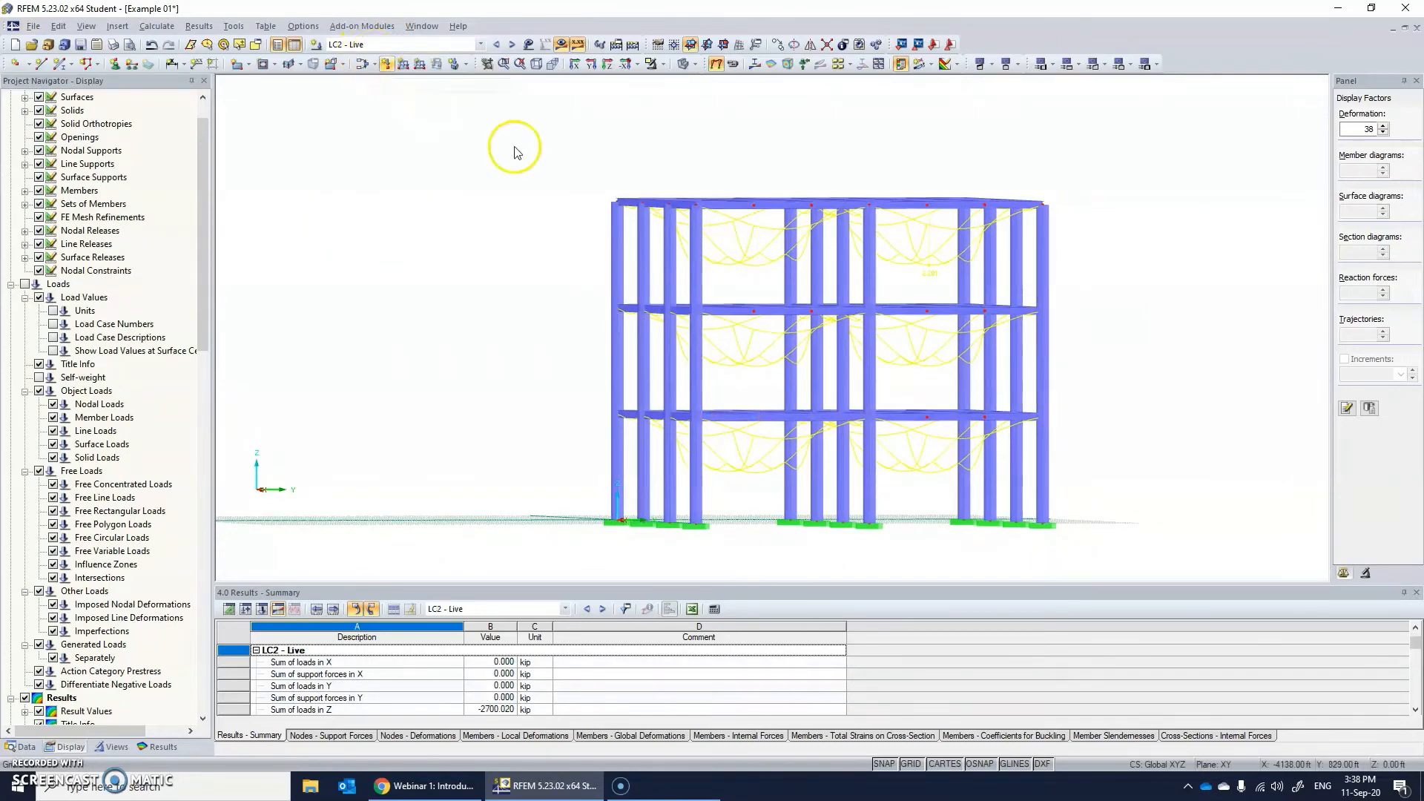
pyautogui.keyDown('ctrl'); pyautogui.moveTo(517, 152); pyautogui.dragTo(587, 146, button='middle'); pyautogui.keyUp('ctrl')
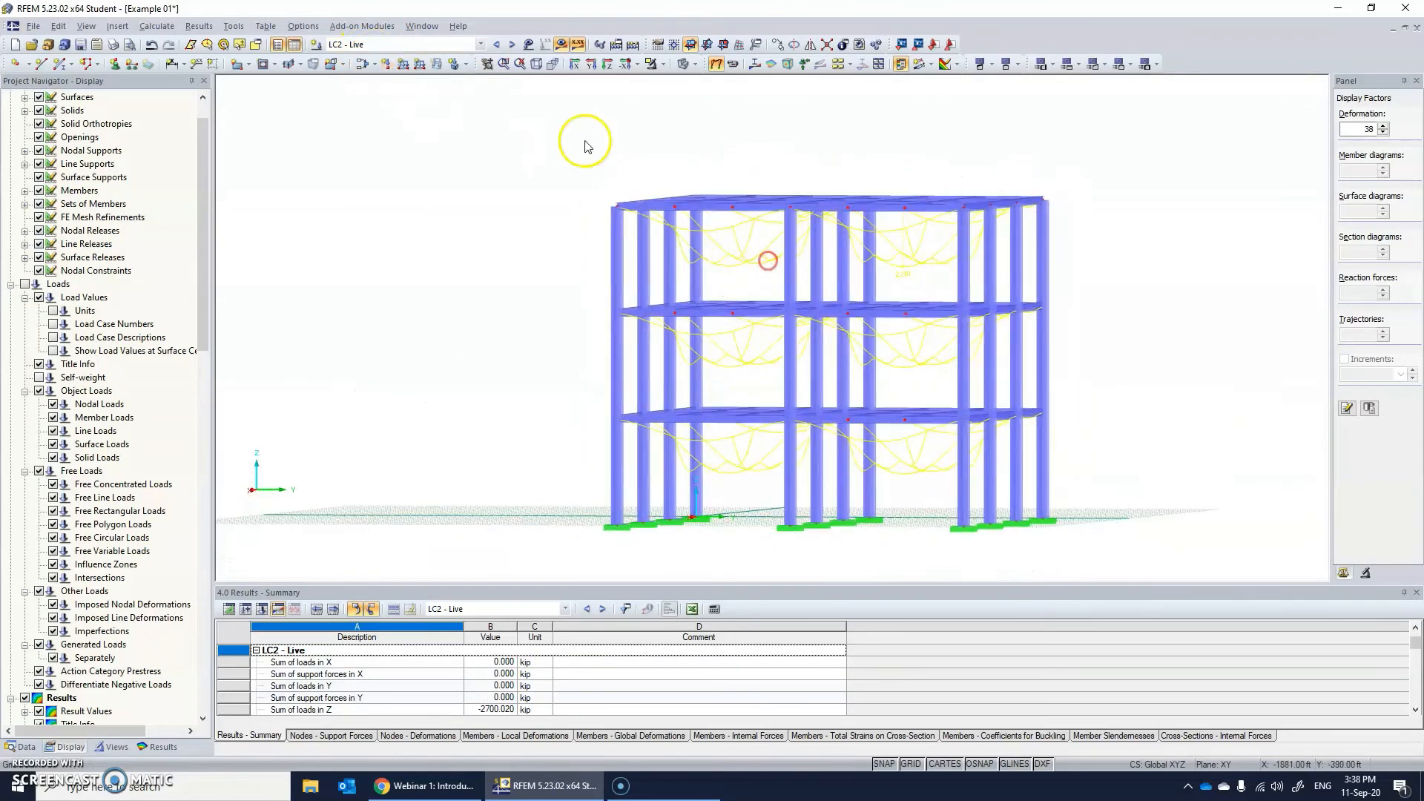
pyautogui.click(393, 45)
pyautogui.click(380, 76)
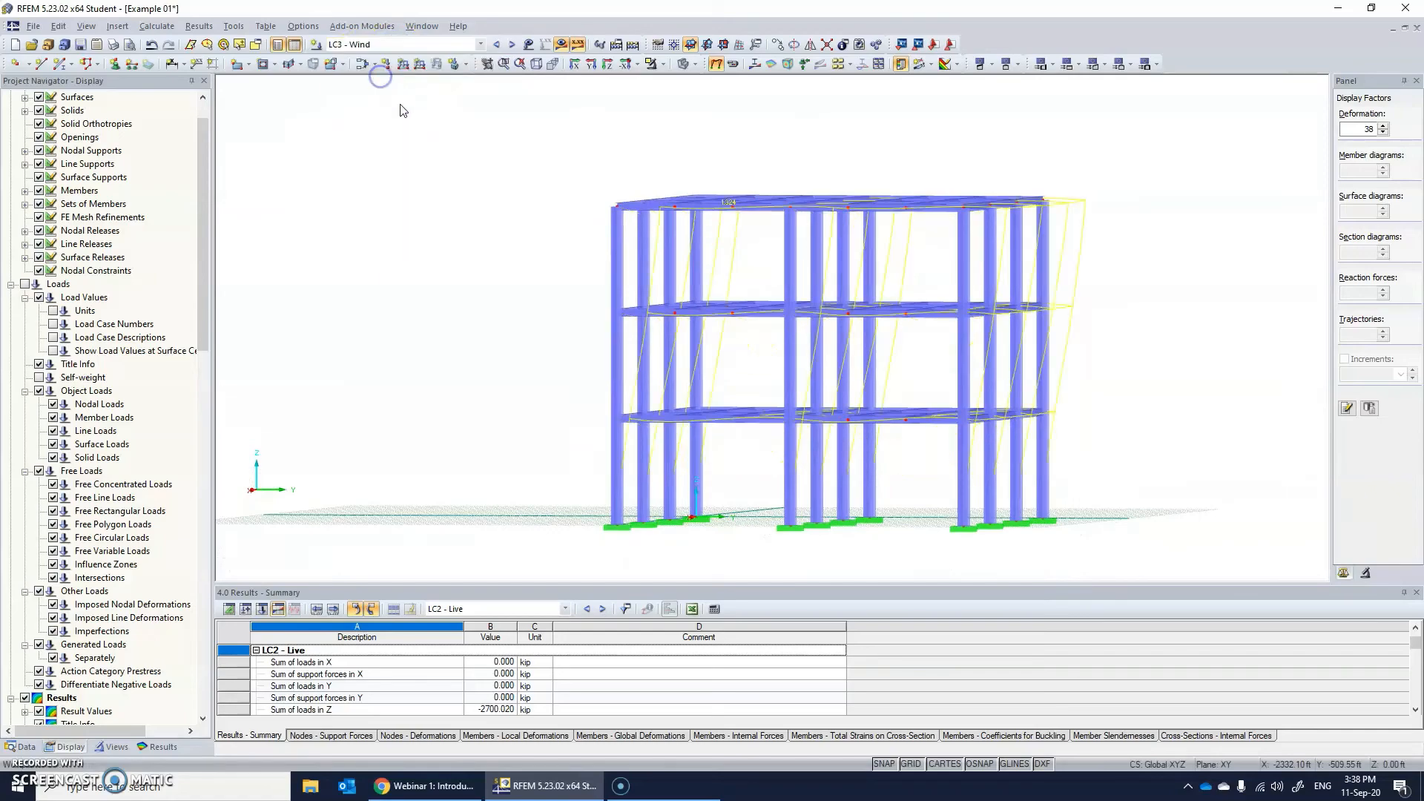
pyautogui.keyDown('ctrl'); pyautogui.moveTo(792, 256); pyautogui.dragTo(946, 398, button='middle'); pyautogui.keyUp('ctrl')
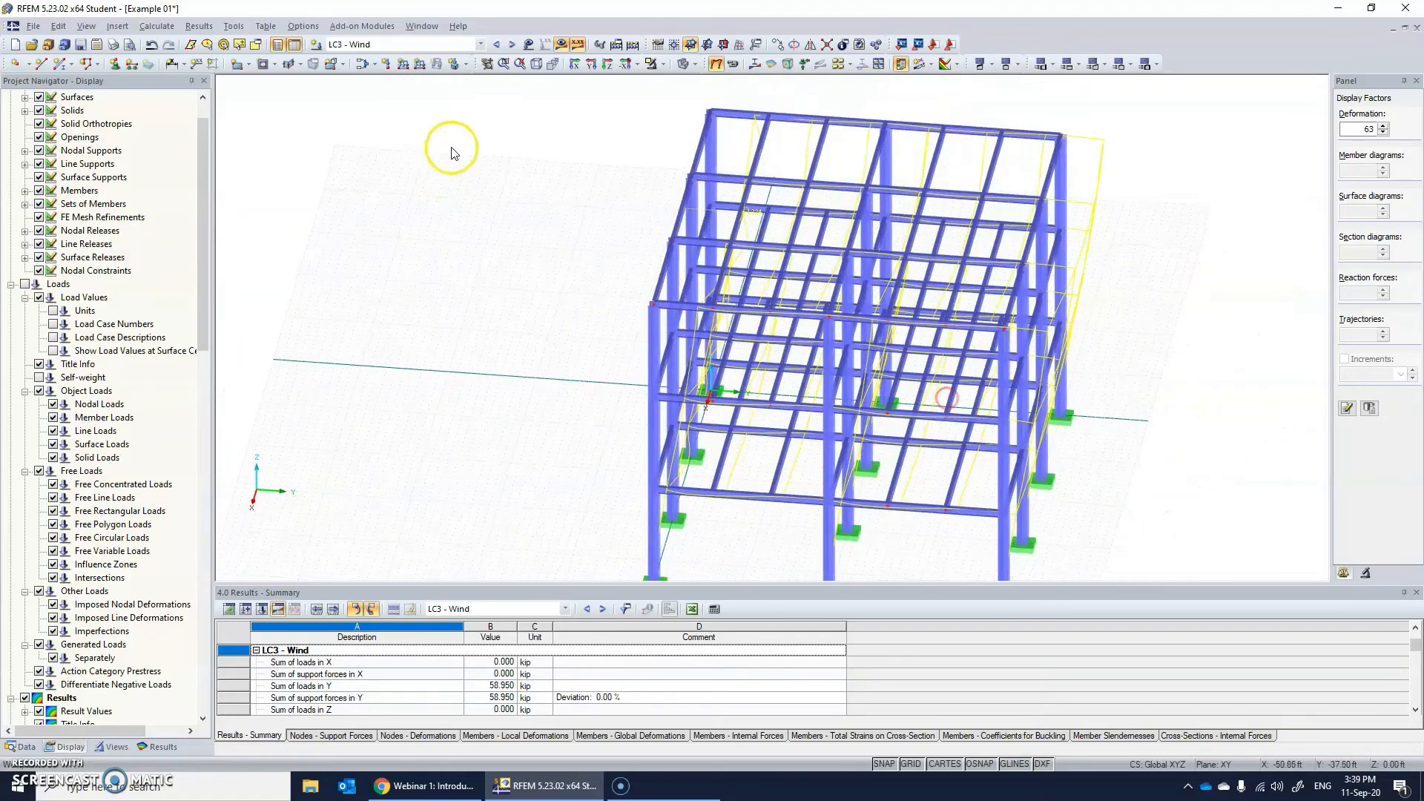
pyautogui.keyDown('ctrl'); pyautogui.moveTo(779, 223); pyautogui.dragTo(818, 199, button='middle'); pyautogui.keyUp('ctrl')
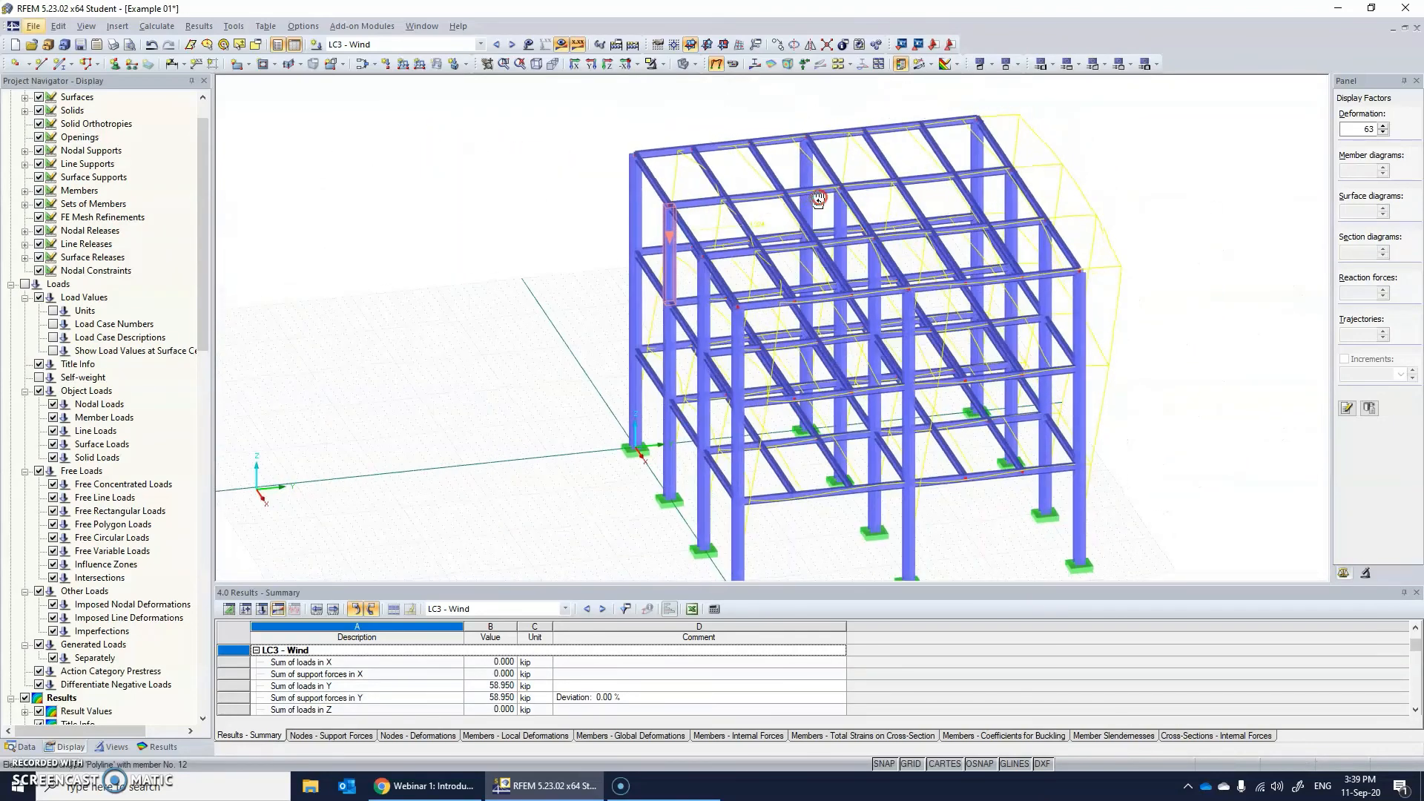
# Display load combination CO3 - 1.2*LC1 + 1.6*LC2 + 1.6*LC3 and examine the frame's combined deformation.
pyautogui.click(423, 44)
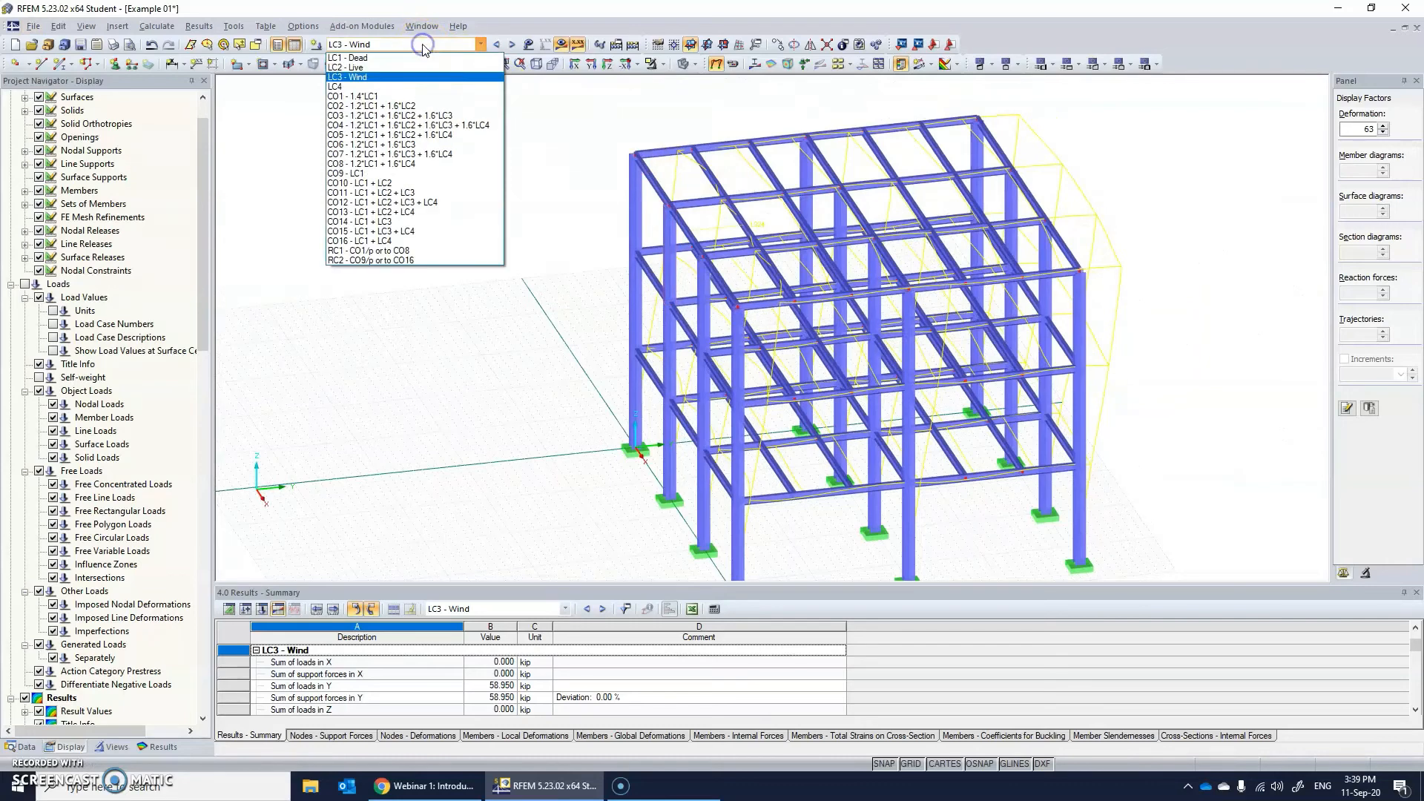
pyautogui.click(401, 116)
pyautogui.keyDown('ctrl'); pyautogui.moveTo(794, 271); pyautogui.dragTo(780, 232, button='middle'); pyautogui.keyUp('ctrl')
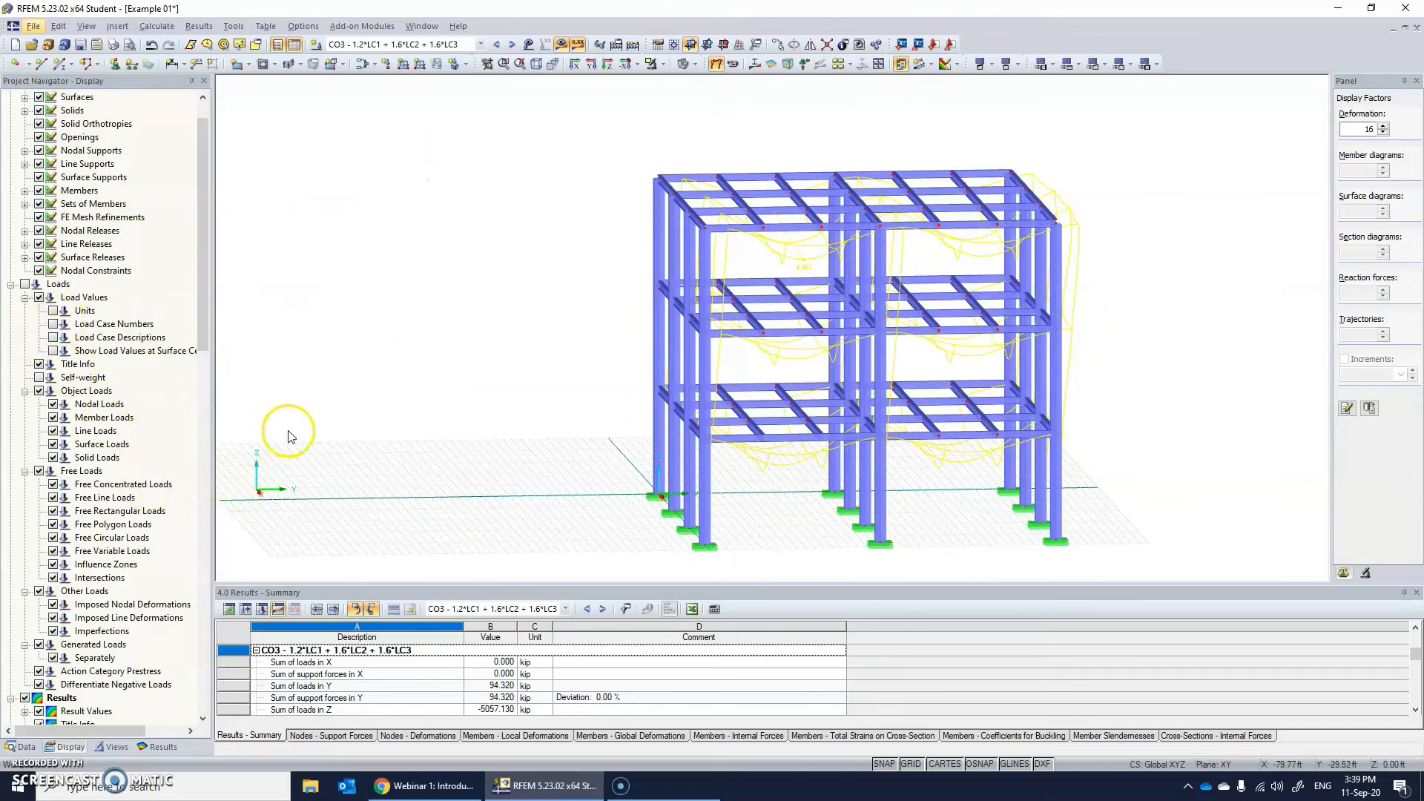
pyautogui.keyDown('ctrl'); pyautogui.moveTo(558, 358); pyautogui.dragTo(606, 341, button='middle'); pyautogui.keyUp('ctrl')
# Switch off the global deformations so that only the undeformed frame is shown for CO3.
pyautogui.scroll(-3, 77, 506)
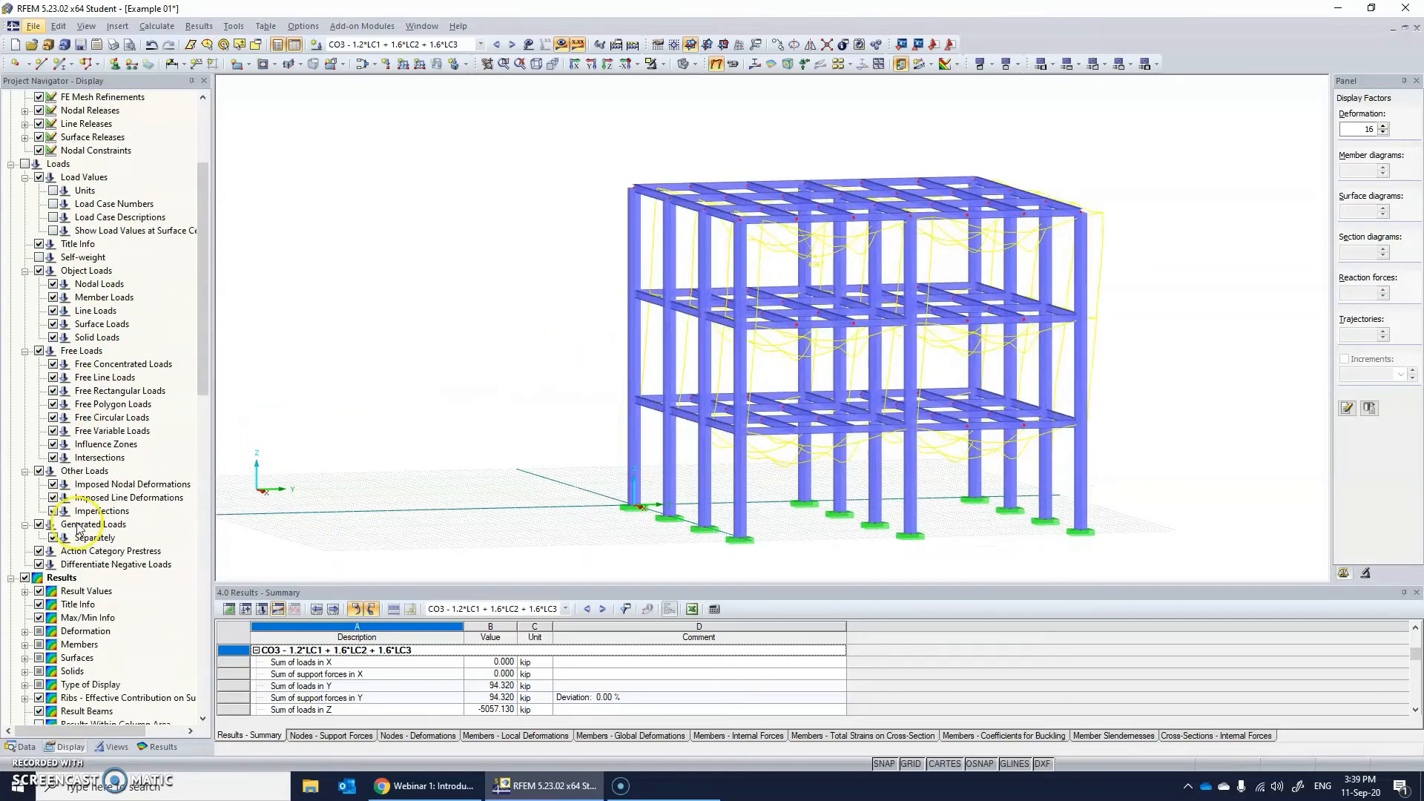
pyautogui.scroll(-10, 77, 528)
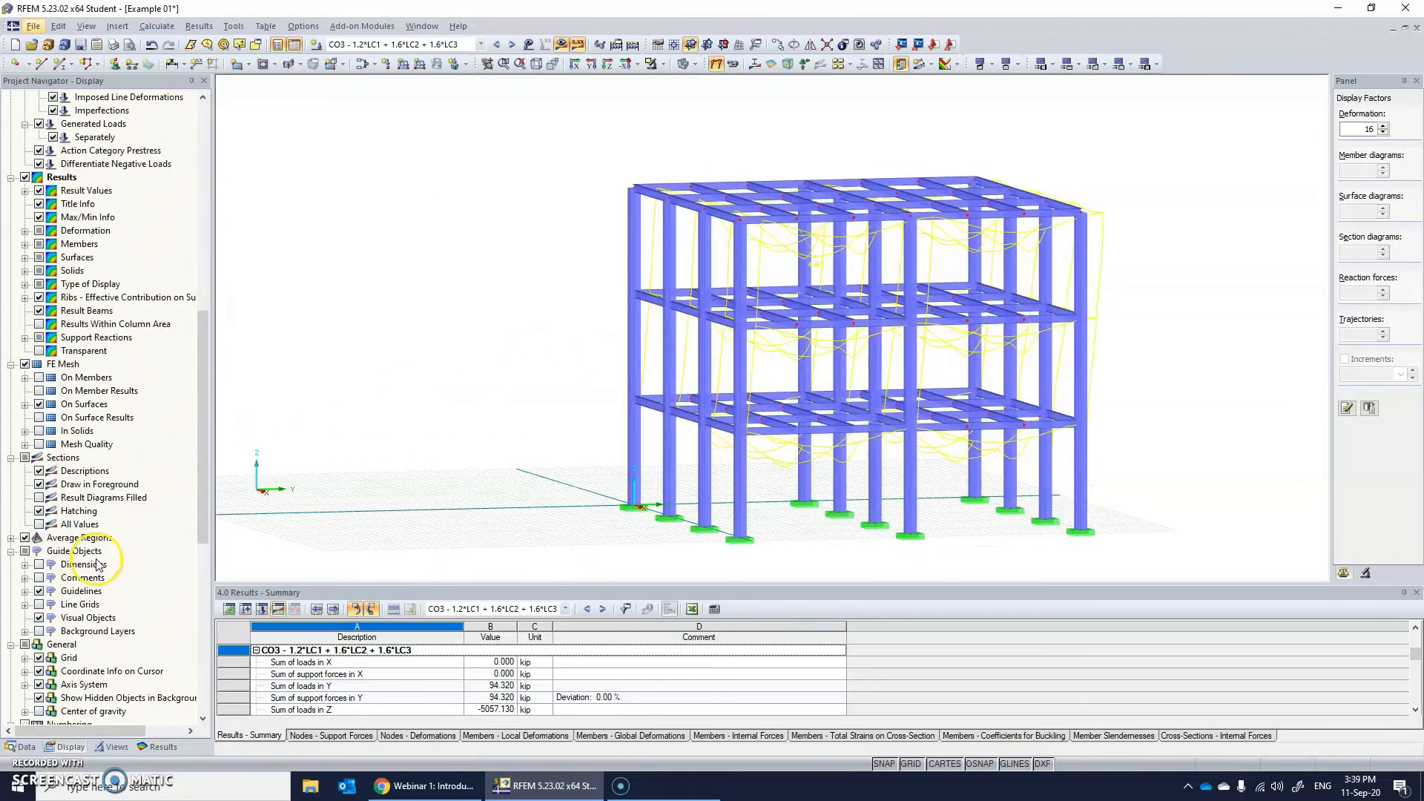
pyautogui.click(162, 748)
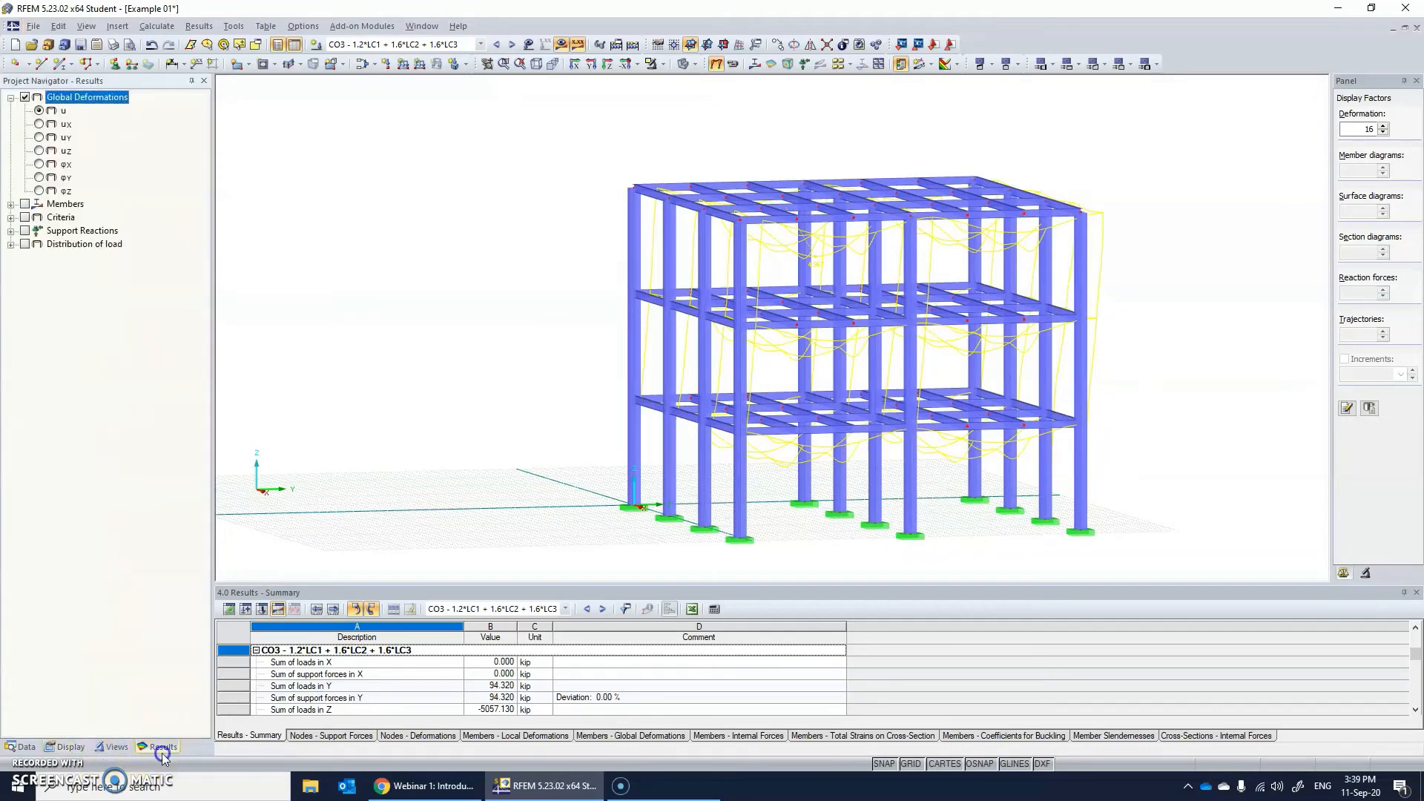
pyautogui.click(24, 97)
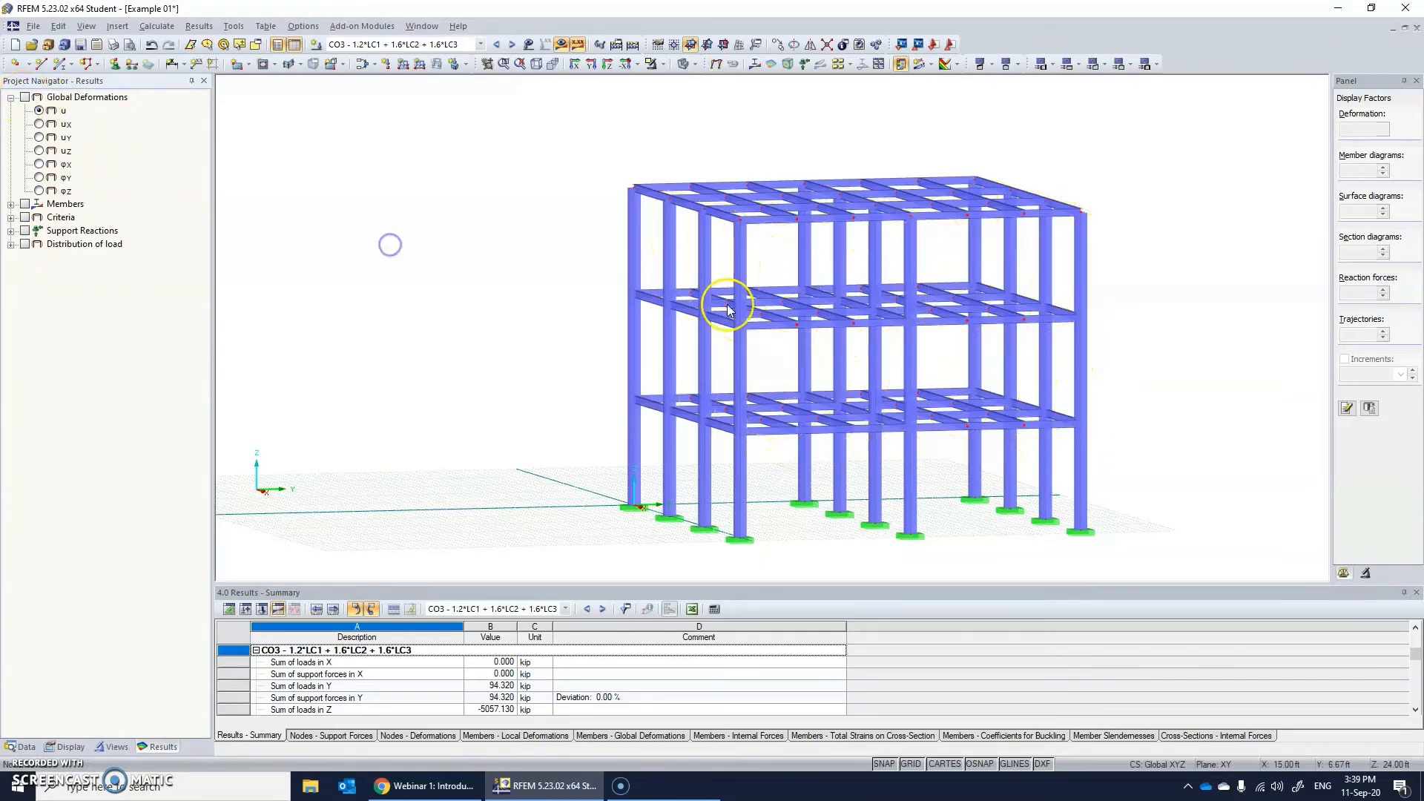
pyautogui.keyDown('ctrl'); pyautogui.moveTo(825, 319); pyautogui.dragTo(836, 336, button='middle'); pyautogui.keyUp('ctrl')
# Display the member axial forces N for CO3 and examine the diagrams on the beams and columns up close.
pyautogui.click(11, 205)
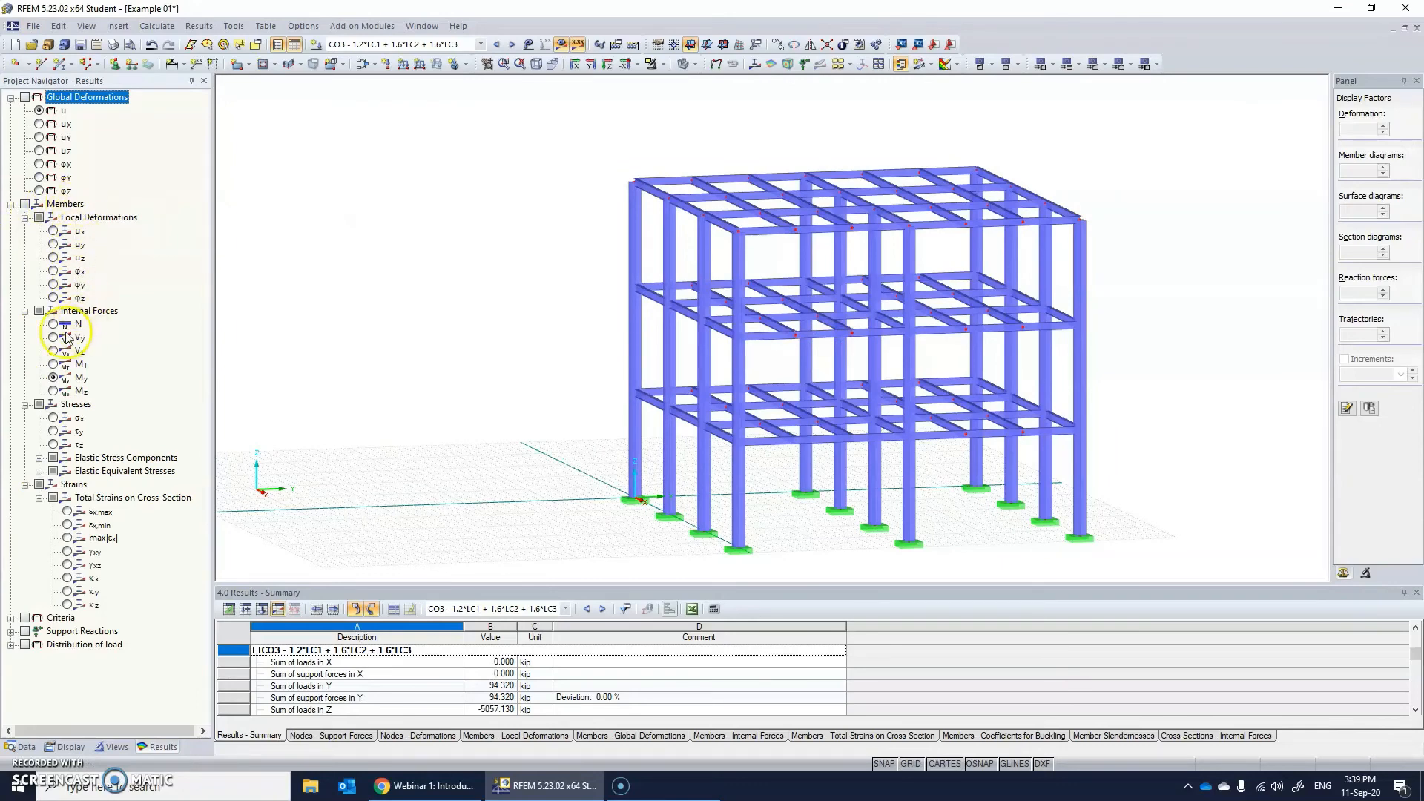
pyautogui.click(52, 325)
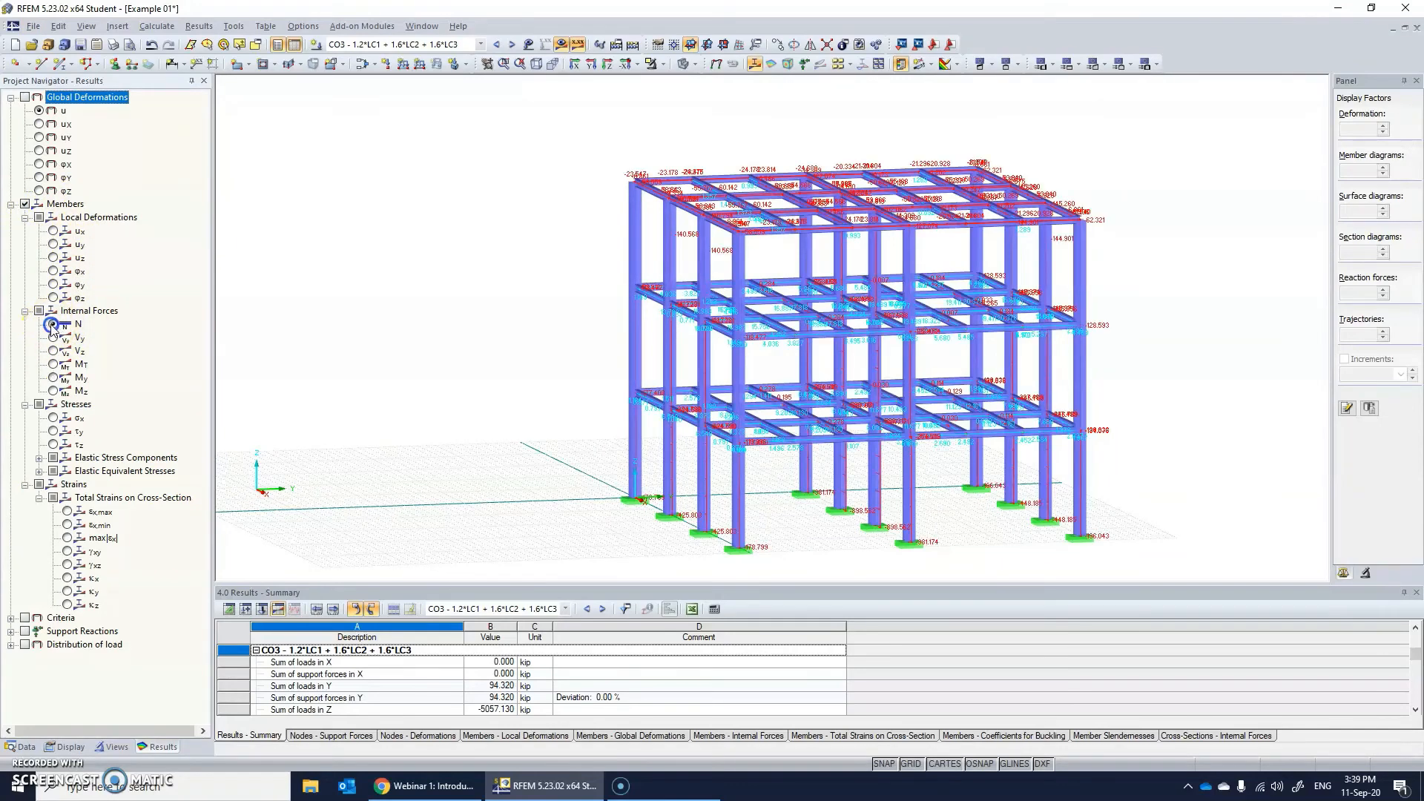
pyautogui.scroll(-3, 327, 264)
pyautogui.scroll(2, 877, 357)
pyautogui.keyDown('ctrl'); pyautogui.moveTo(878, 356); pyautogui.dragTo(602, 152, button='middle'); pyautogui.keyUp('ctrl')
pyautogui.scroll(3, 592, 222)
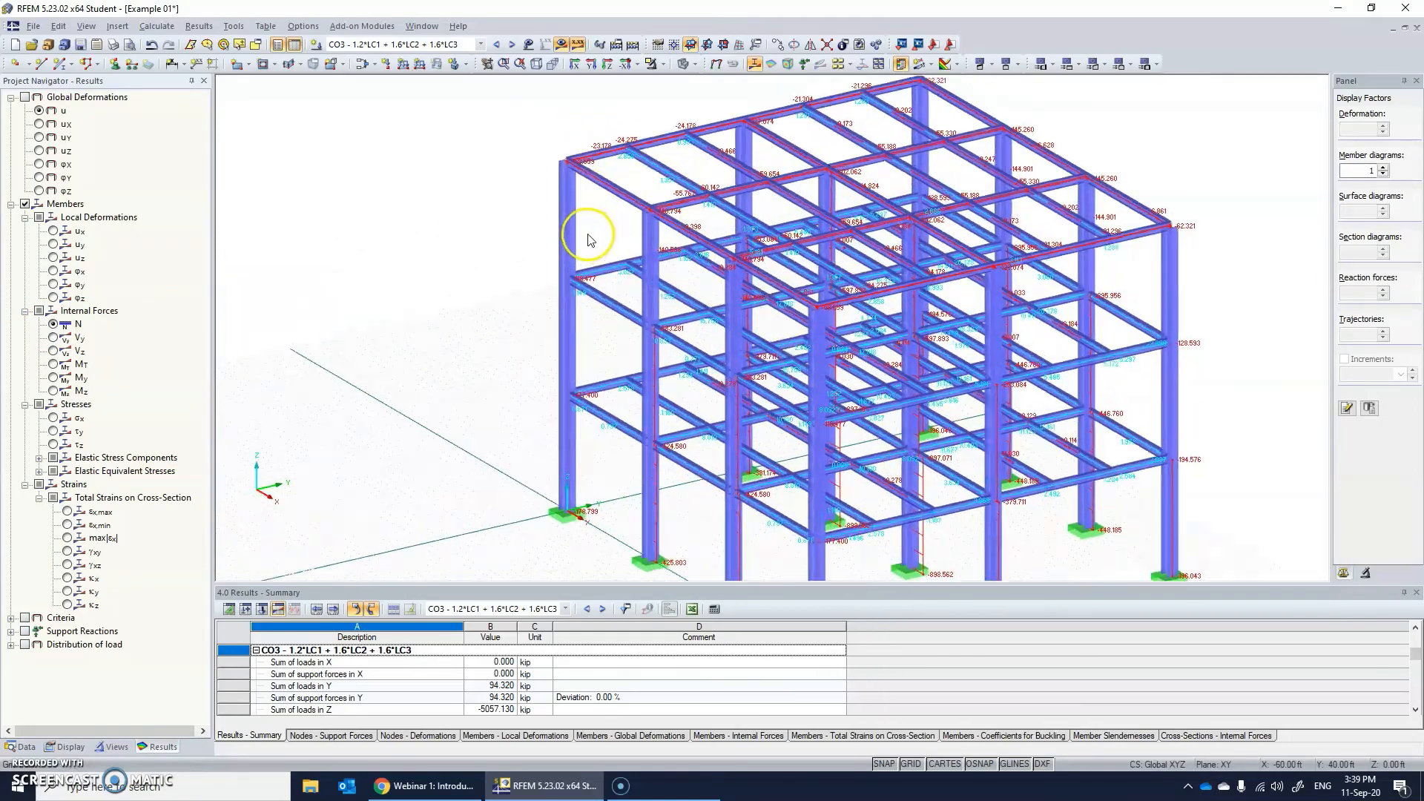
pyautogui.keyDown('ctrl'); pyautogui.moveTo(580, 245); pyautogui.dragTo(634, 182, button='middle'); pyautogui.keyUp('ctrl')
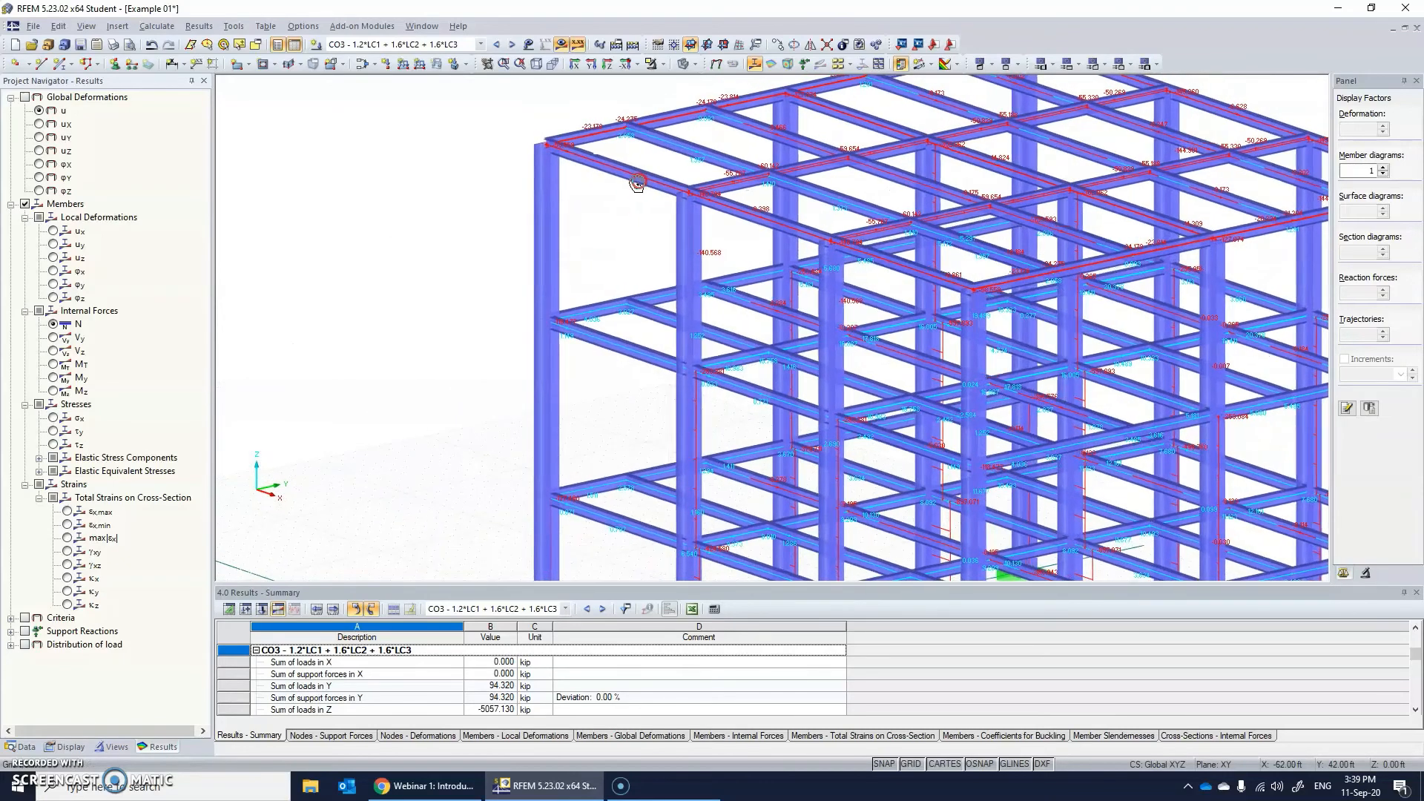
pyautogui.keyDown('ctrl'); pyautogui.moveTo(629, 236); pyautogui.dragTo(604, 230, button='middle'); pyautogui.keyUp('ctrl')
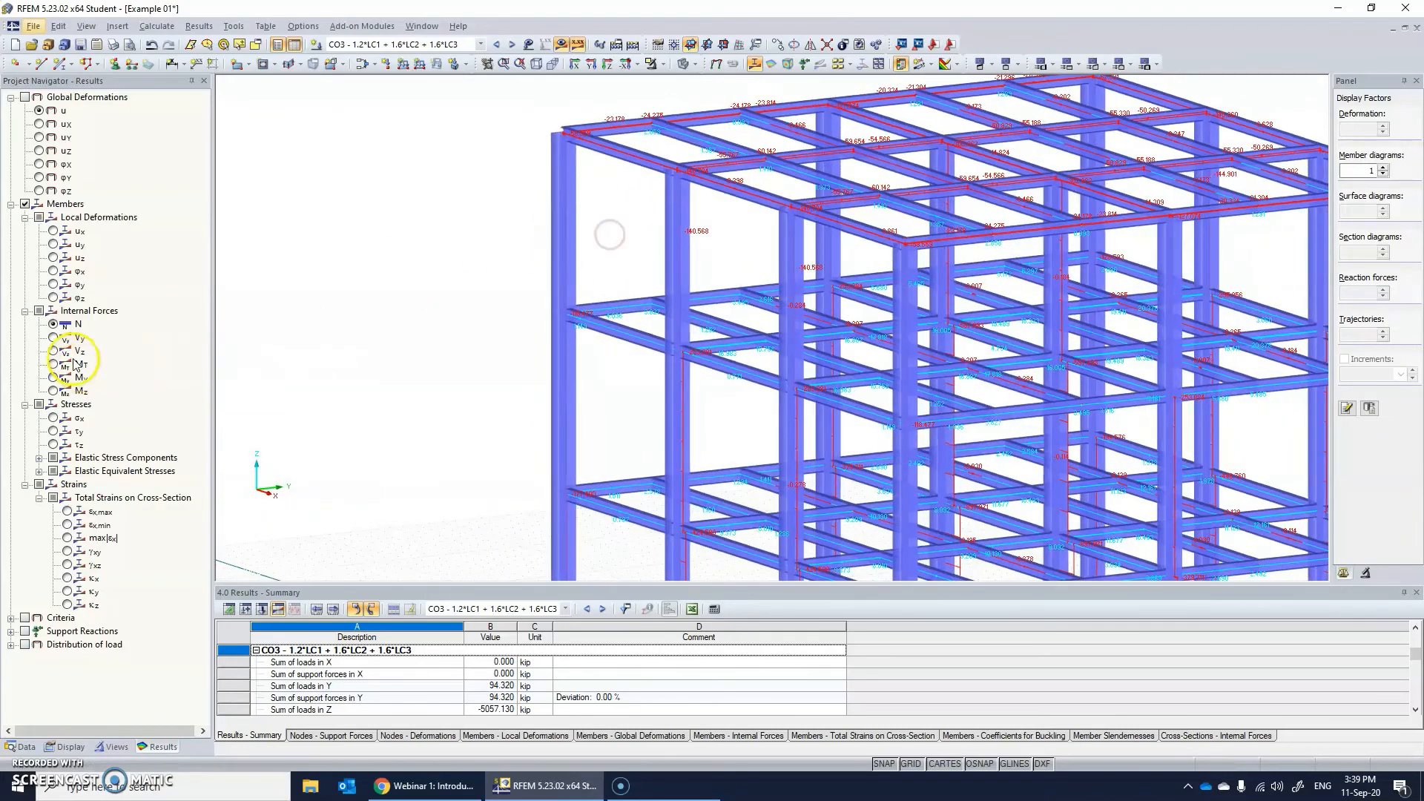
pyautogui.click(53, 323)
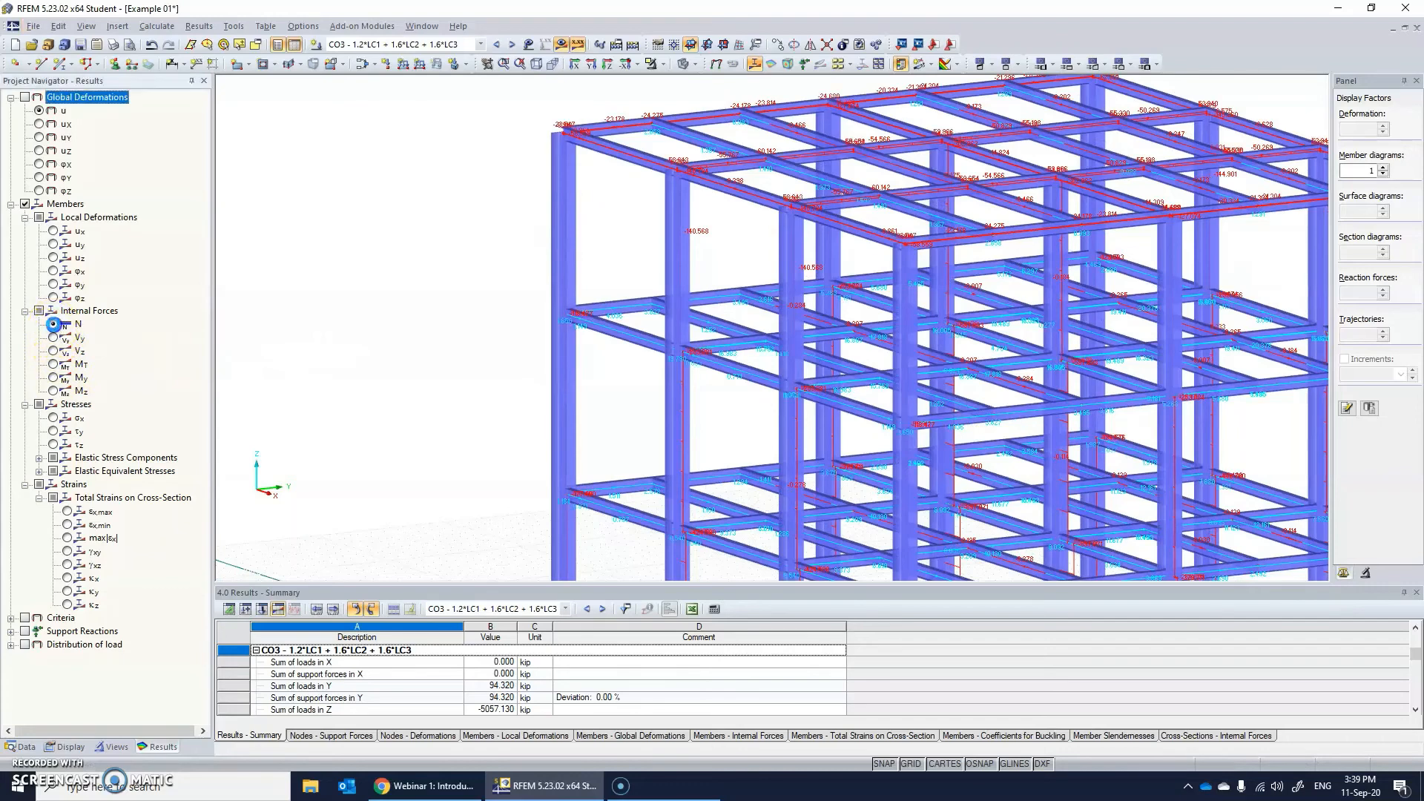
pyautogui.click(38, 308)
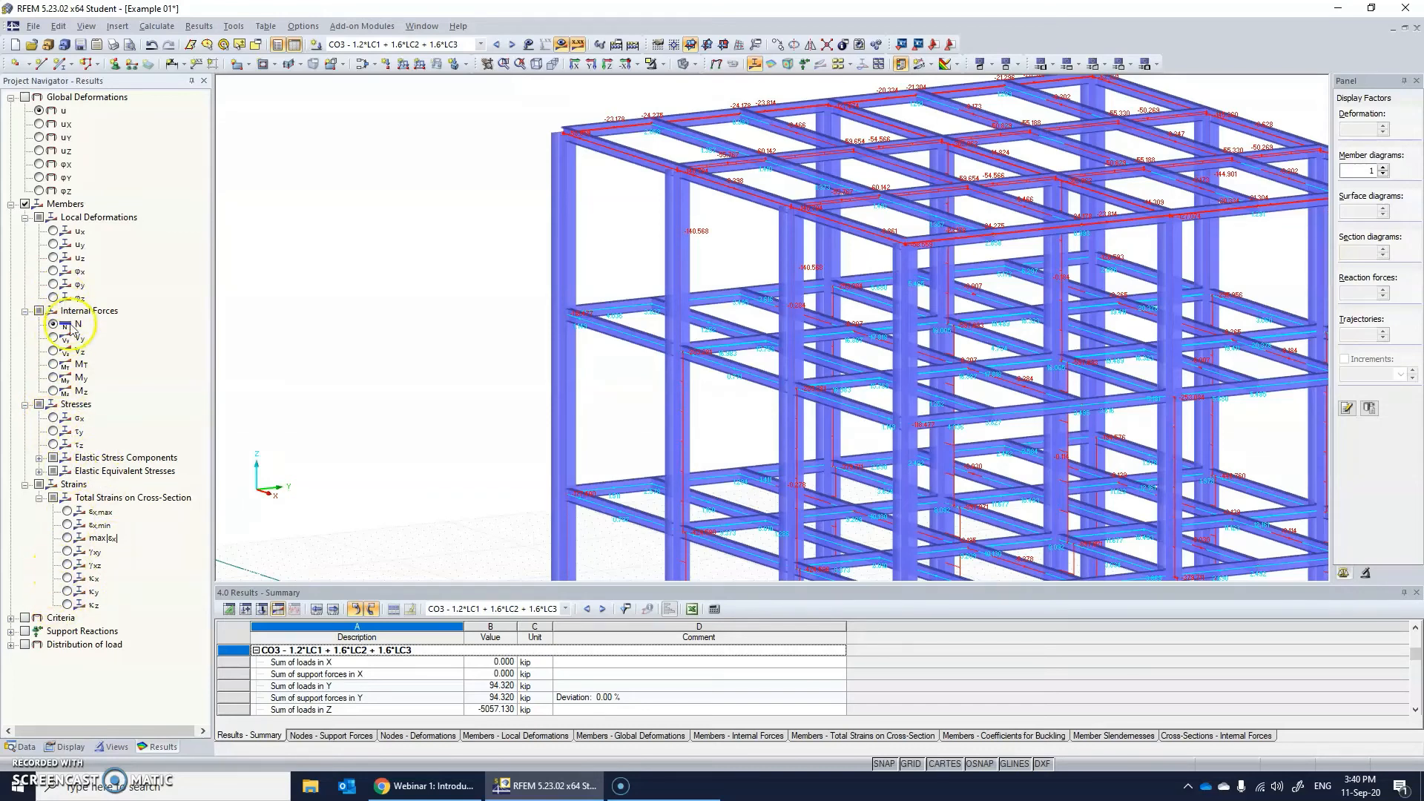
# Display the member bending moments My for CO3 and for LC1 - Dead, and compare the diagrams.
pyautogui.click(54, 377)
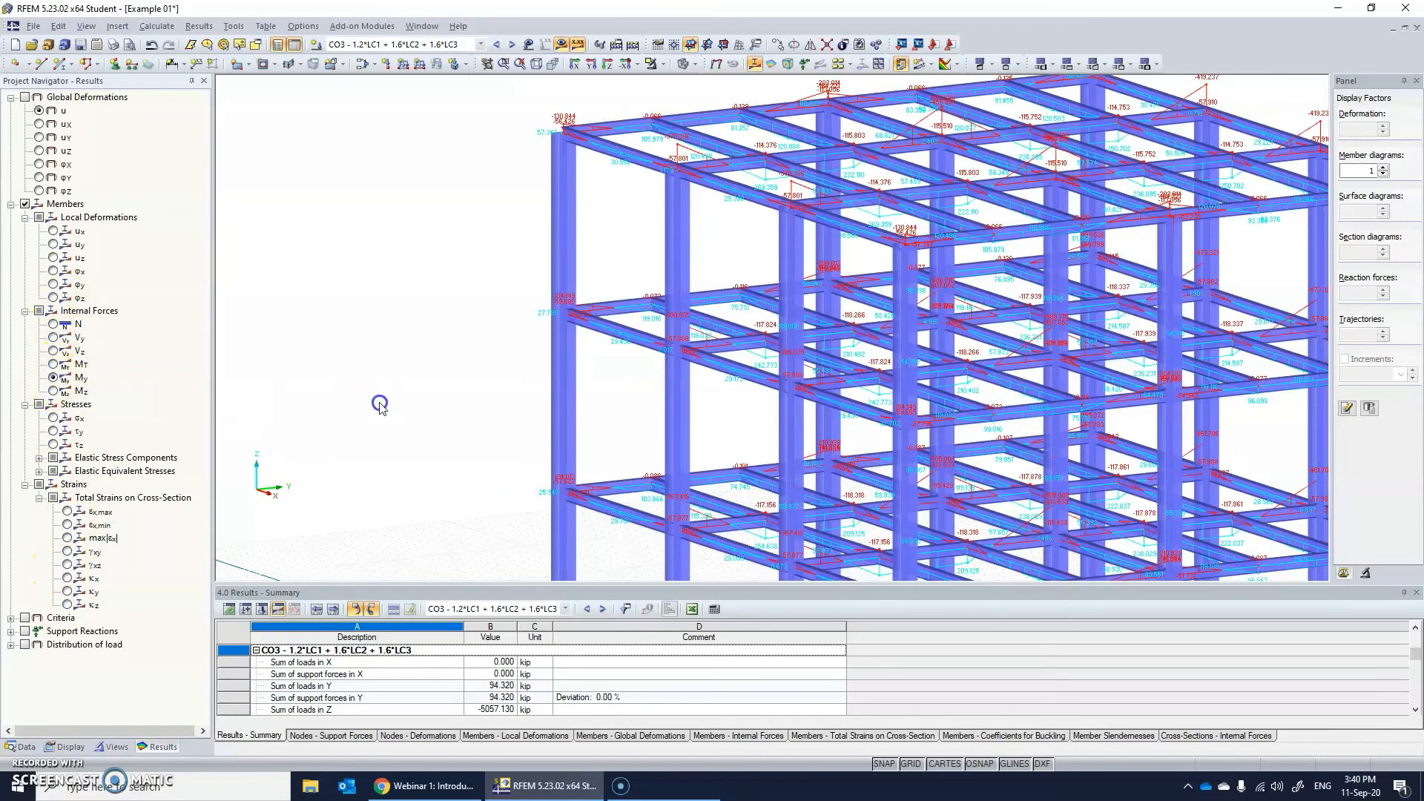
pyautogui.keyDown('ctrl'); pyautogui.moveTo(701, 224); pyautogui.dragTo(736, 291, button='middle'); pyautogui.keyUp('ctrl')
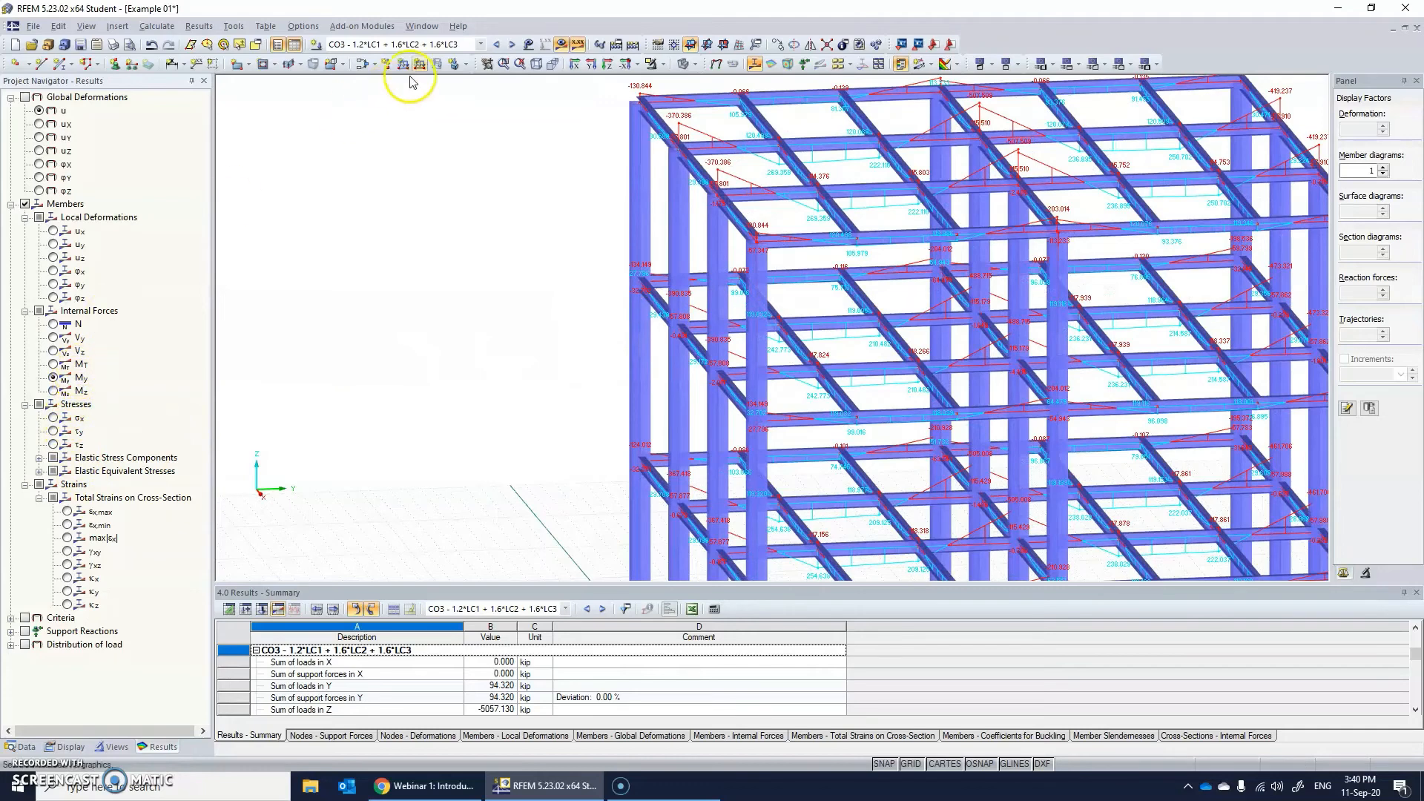
pyautogui.click(400, 44)
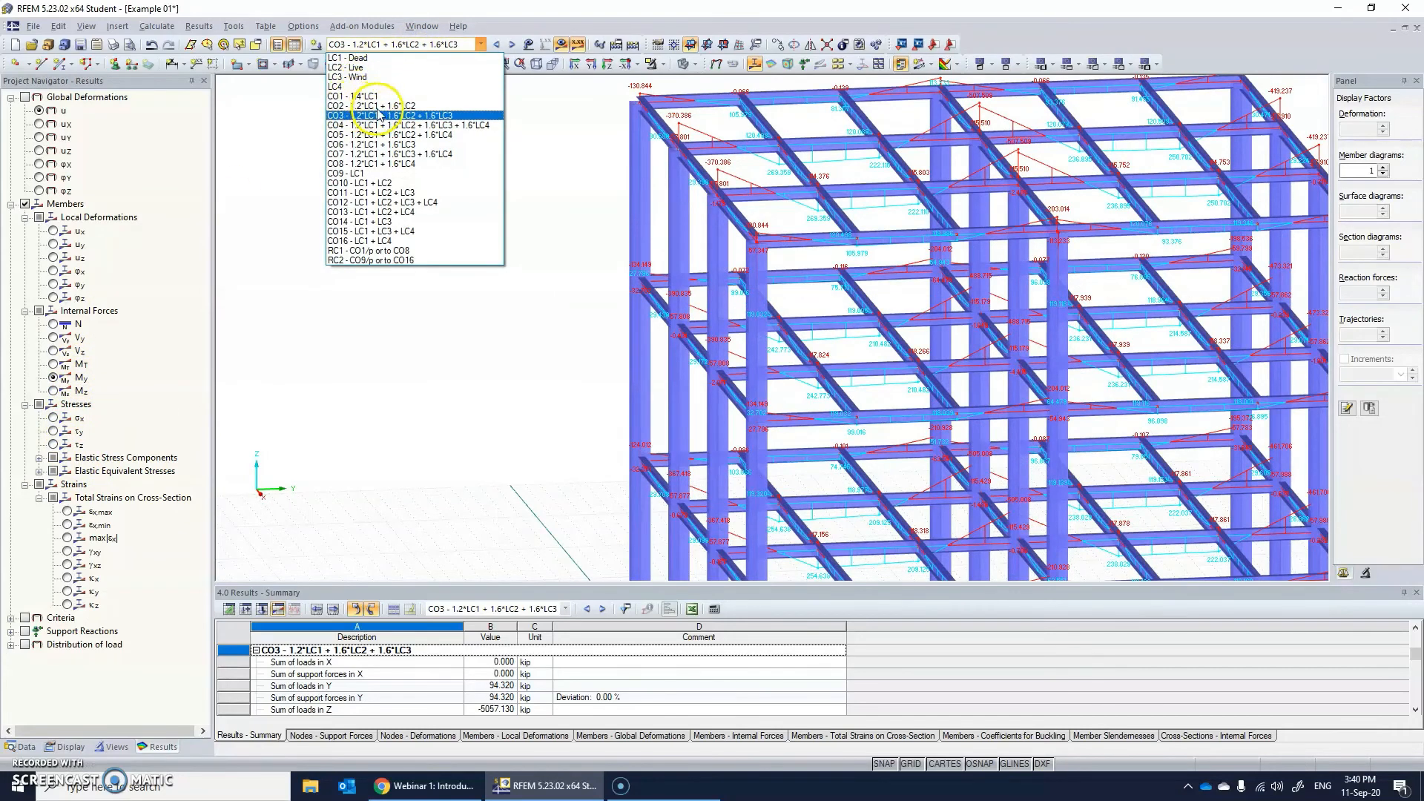
pyautogui.click(379, 59)
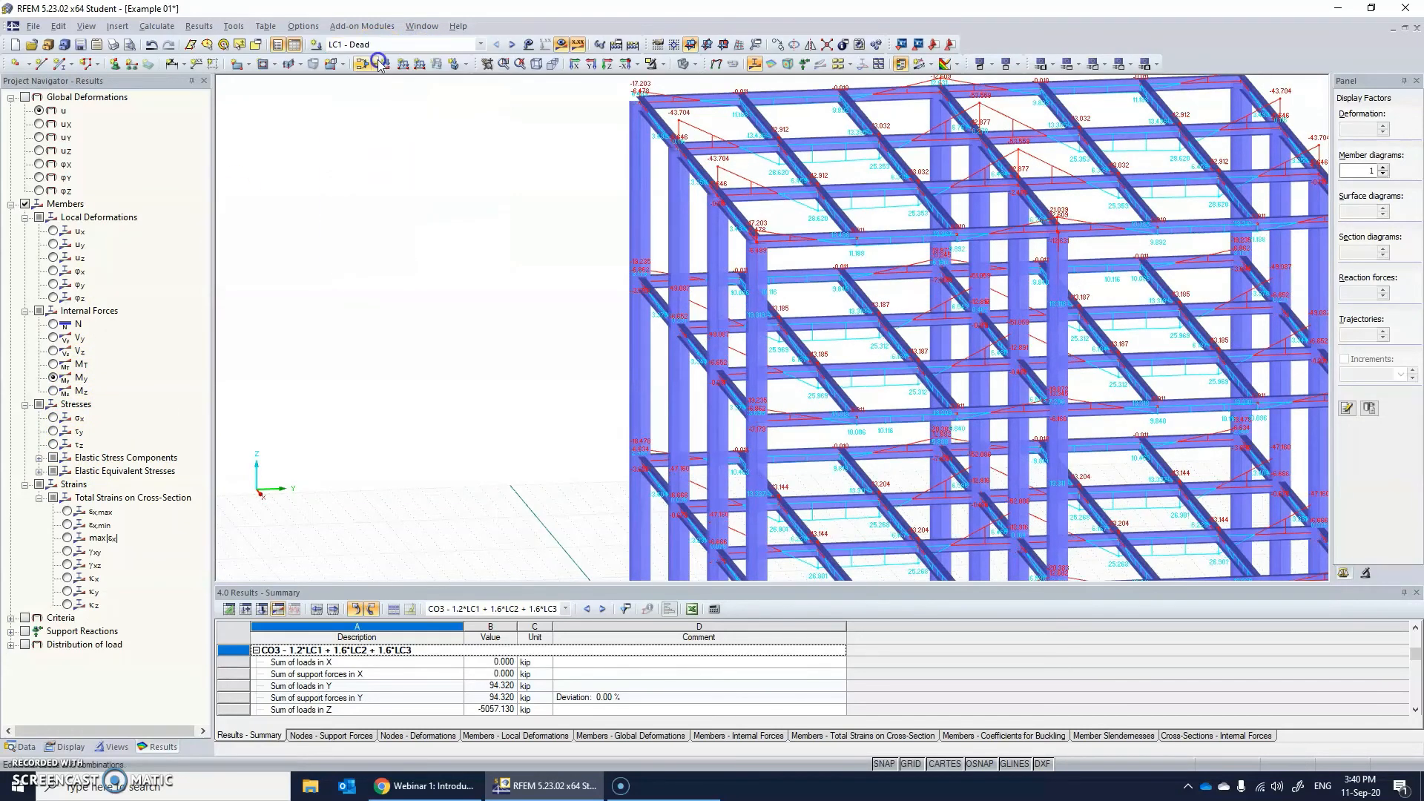
pyautogui.keyDown('ctrl'); pyautogui.moveTo(779, 176); pyautogui.dragTo(920, 210, button='middle'); pyautogui.keyUp('ctrl')
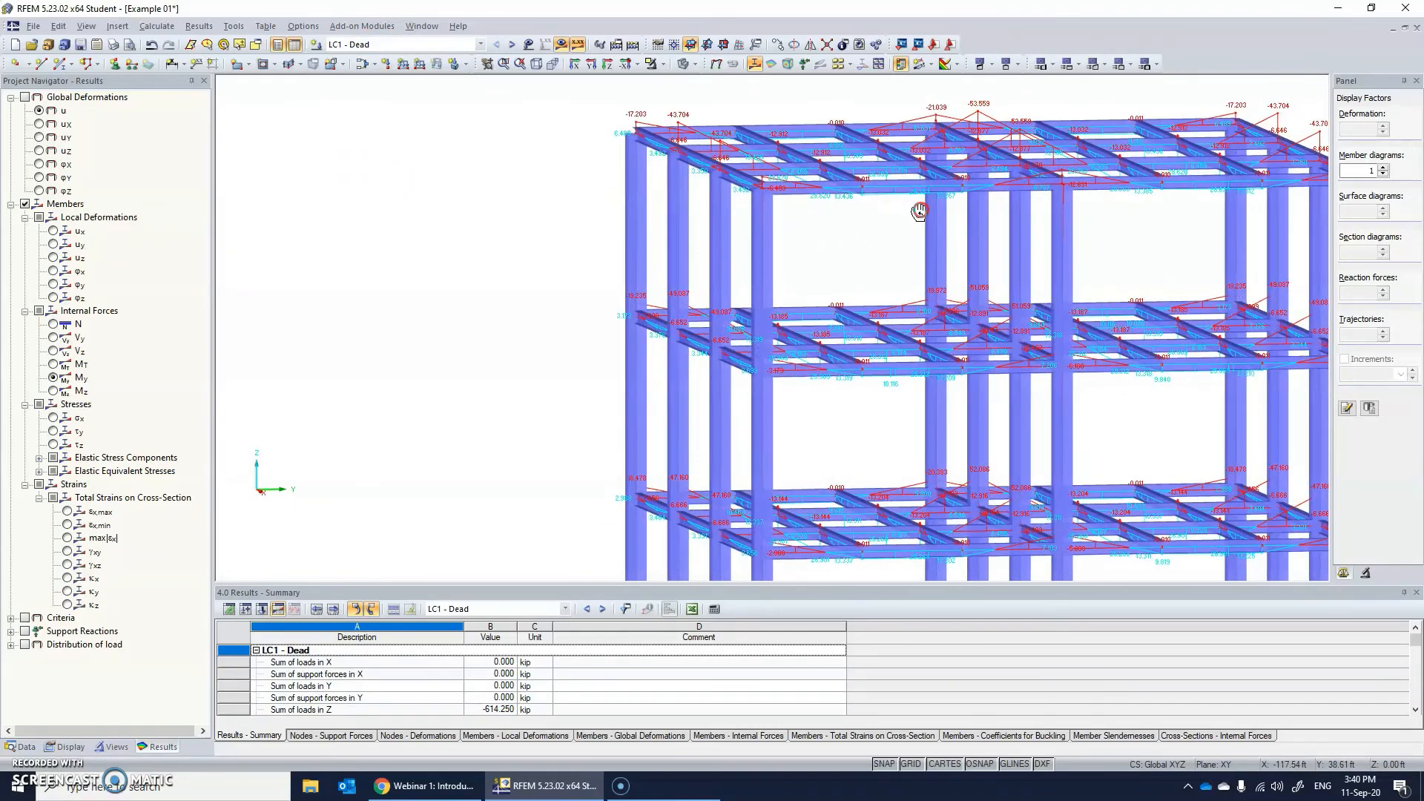
# Go through the LC1 - Dead member internal forces Mz, MT, Vy and N on the frame.
pyautogui.click(52, 391)
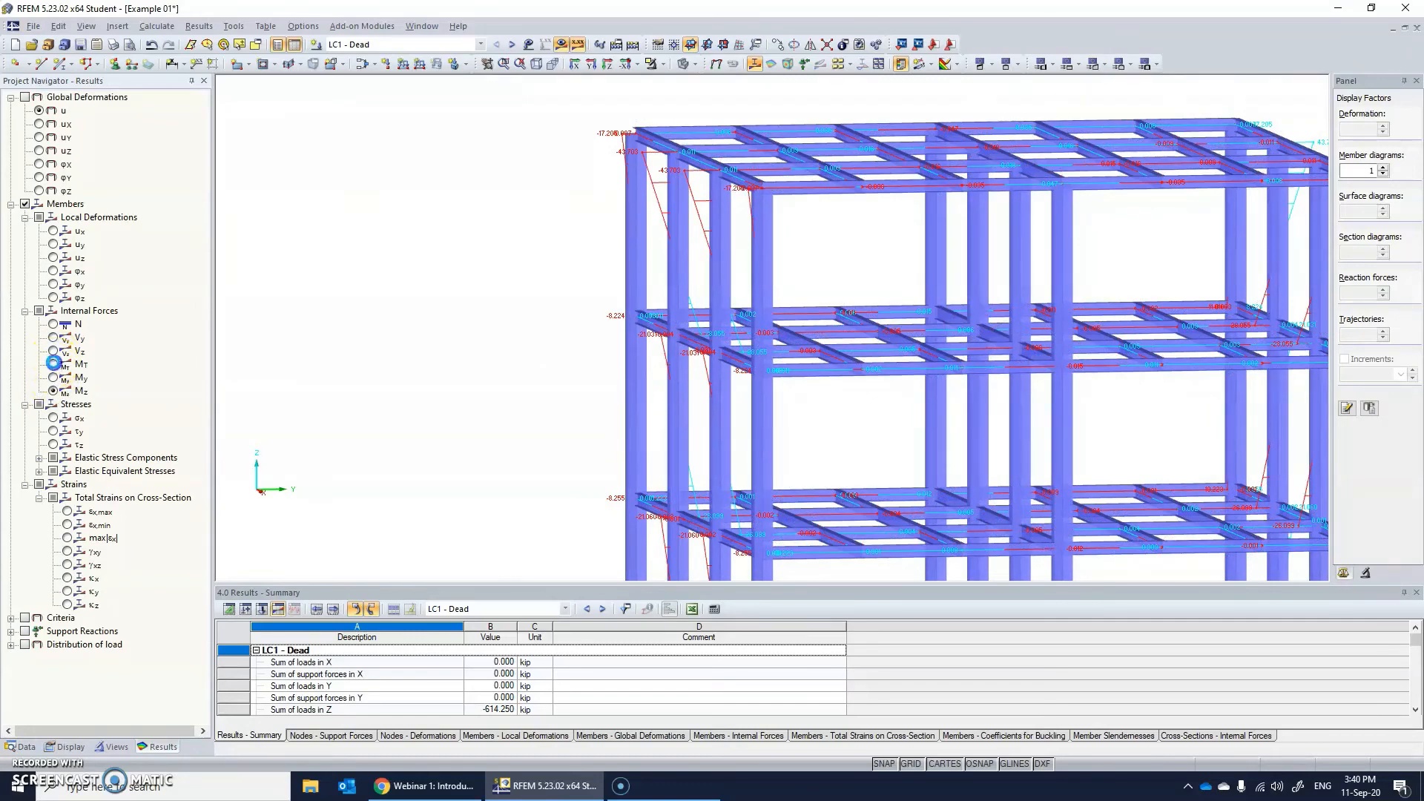
pyautogui.click(53, 363)
pyautogui.click(52, 339)
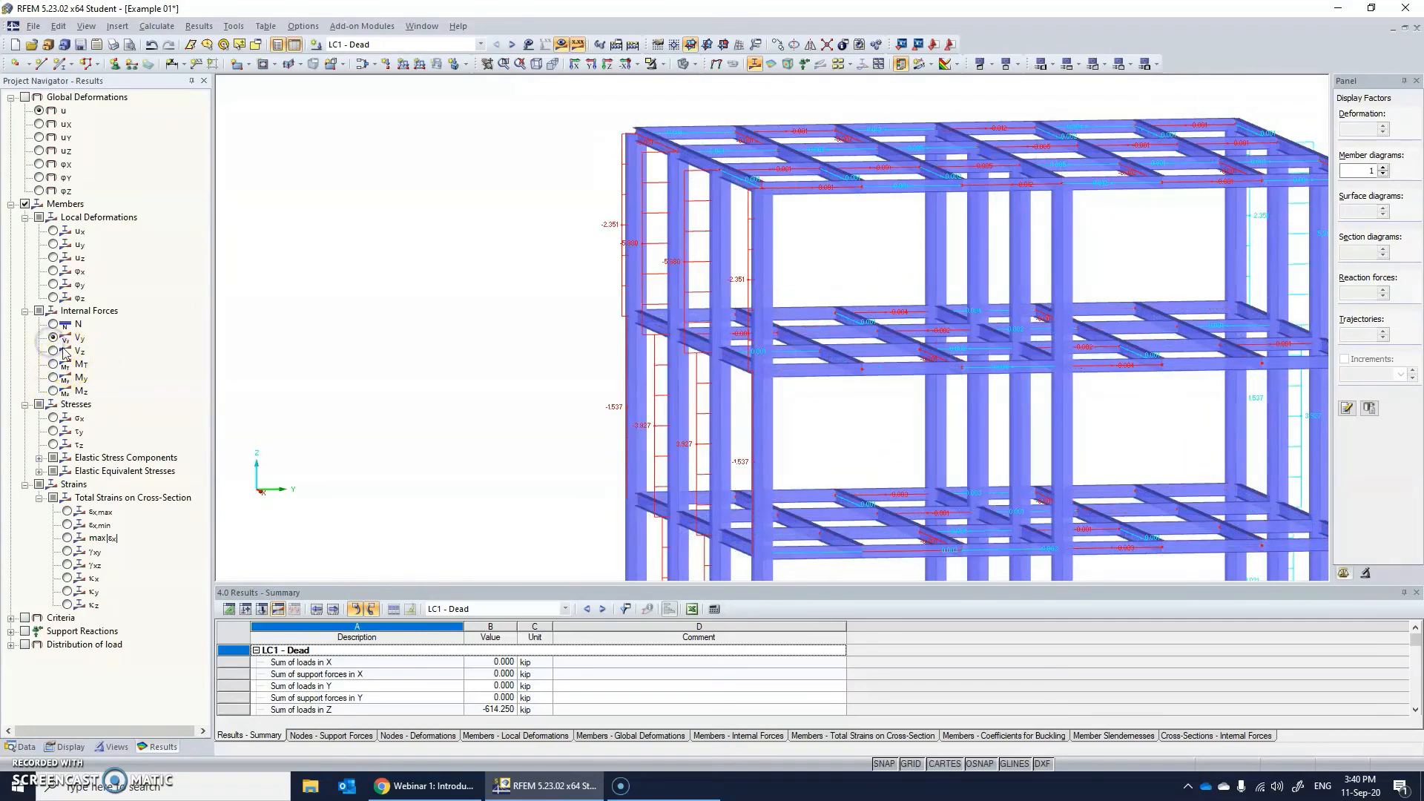
pyautogui.click(54, 324)
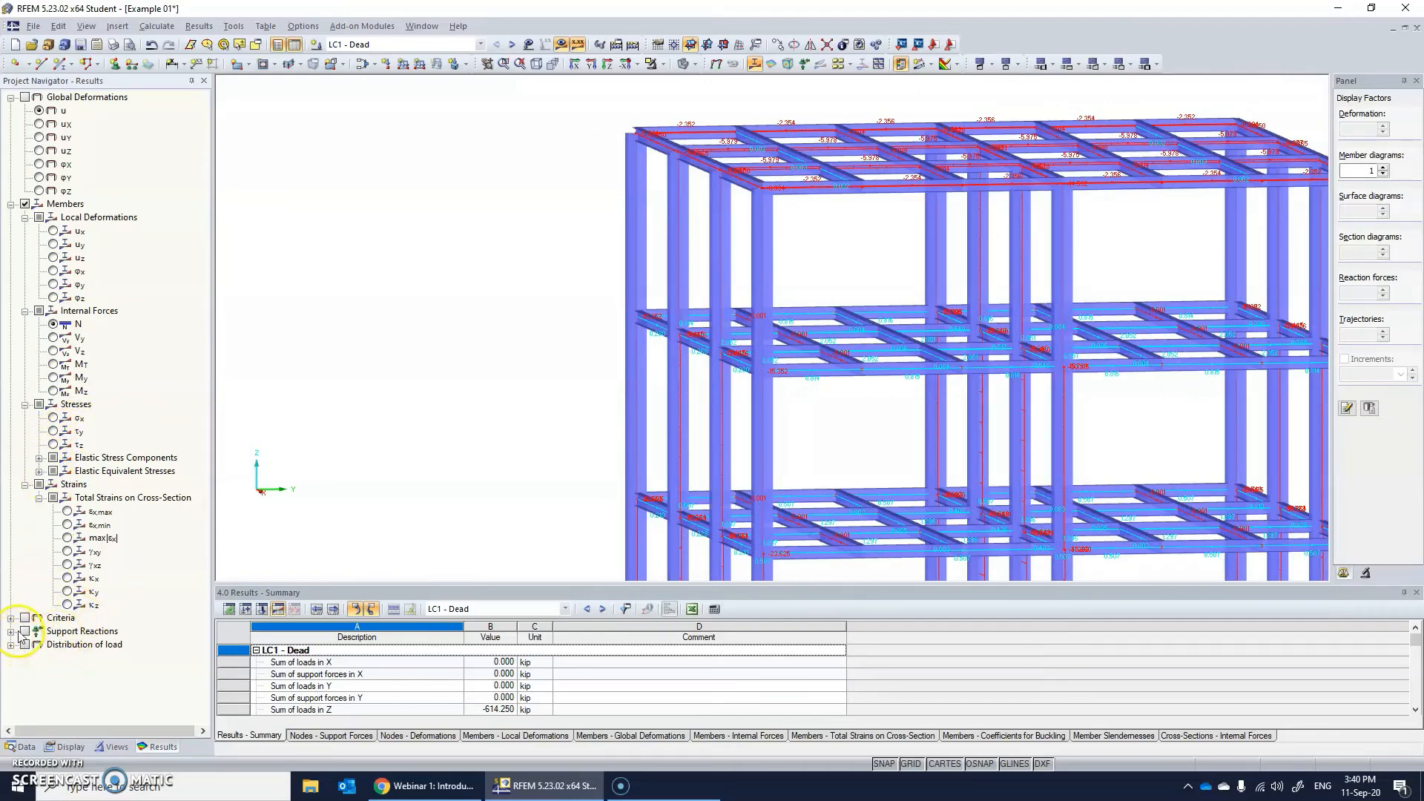
# Replace the member results with the nodal support reactions and their resultant for LC1 - Dead, and inspect the column bases.
pyautogui.click(25, 203)
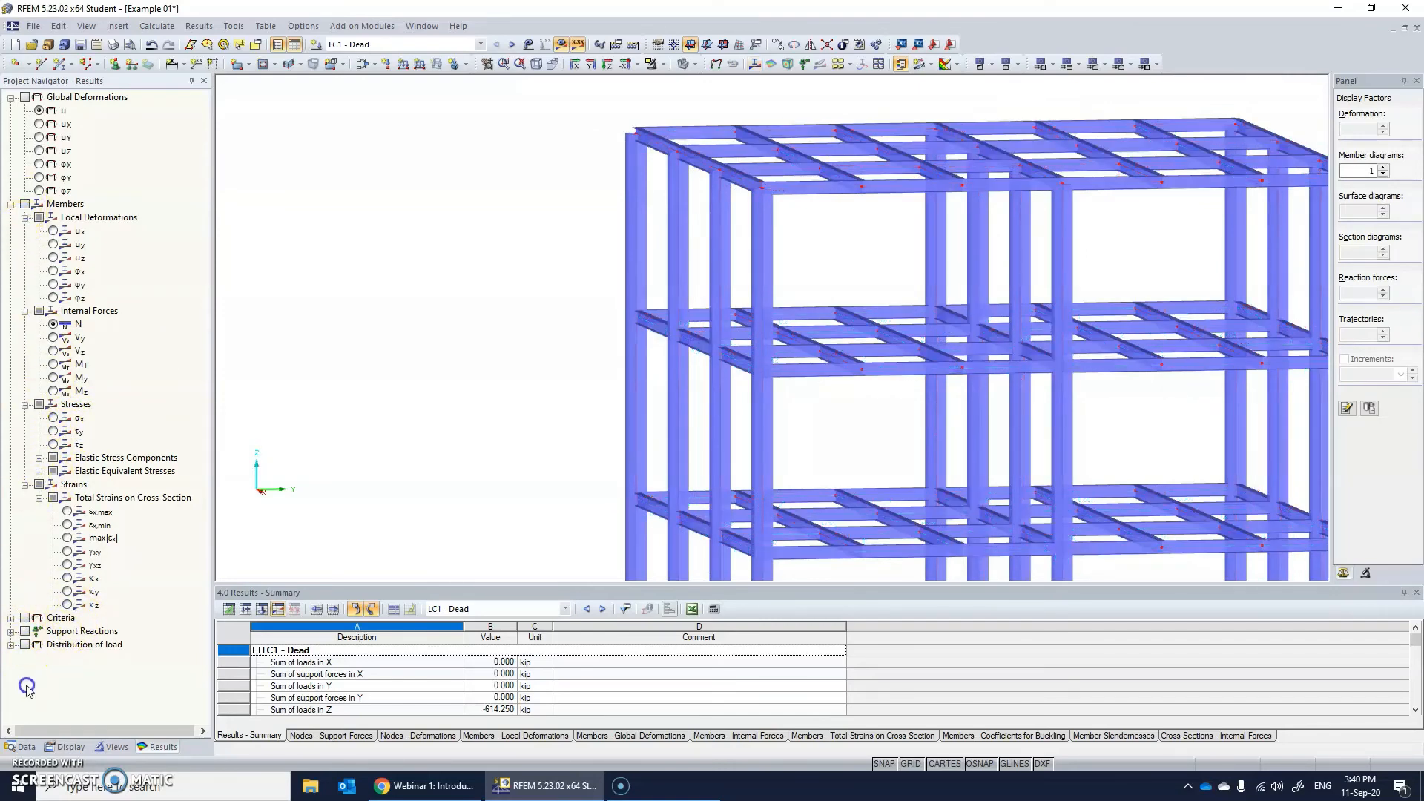
pyautogui.click(11, 631)
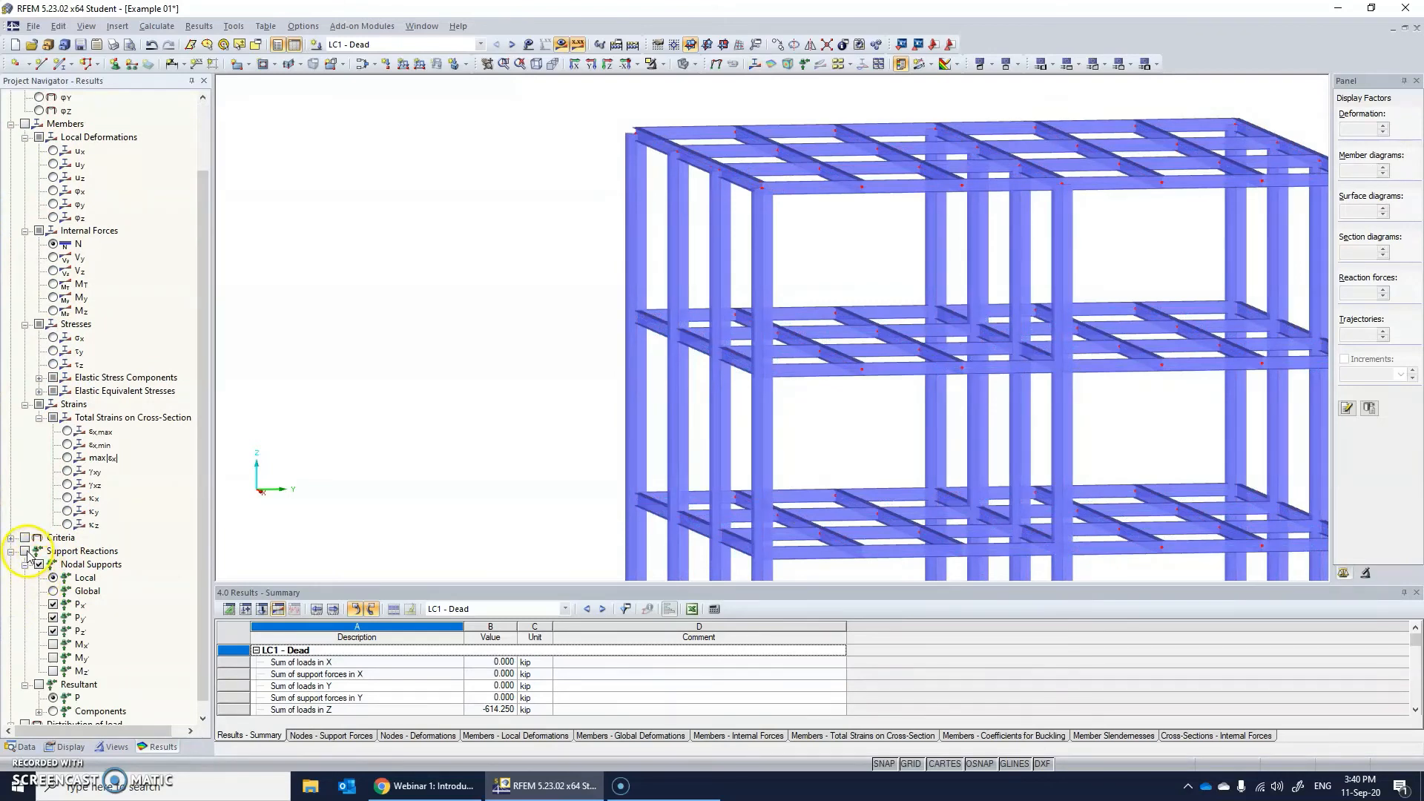
pyautogui.scroll(-1, 27, 558)
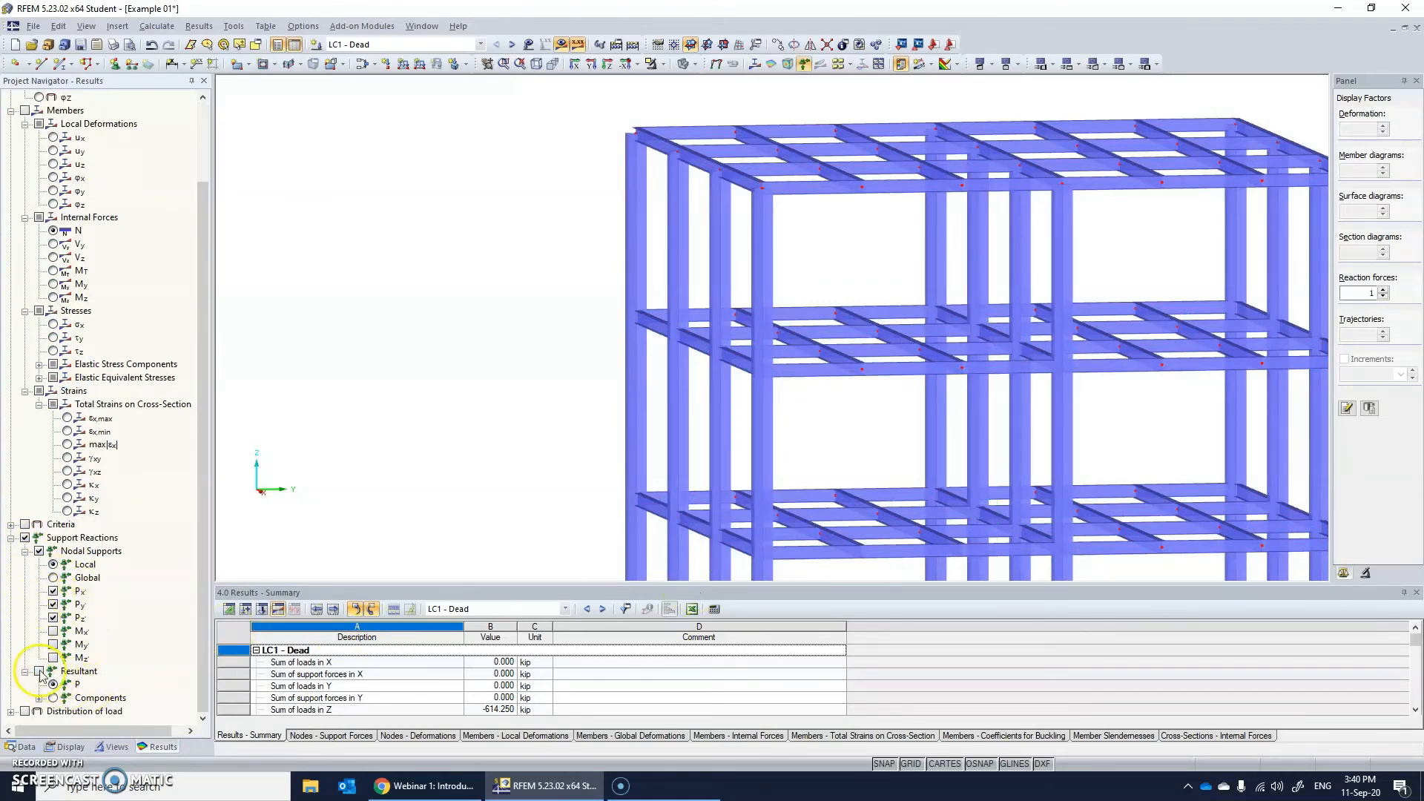
pyautogui.keyDown('ctrl'); pyautogui.moveTo(844, 443); pyautogui.dragTo(1024, 385, button='middle'); pyautogui.keyUp('ctrl')
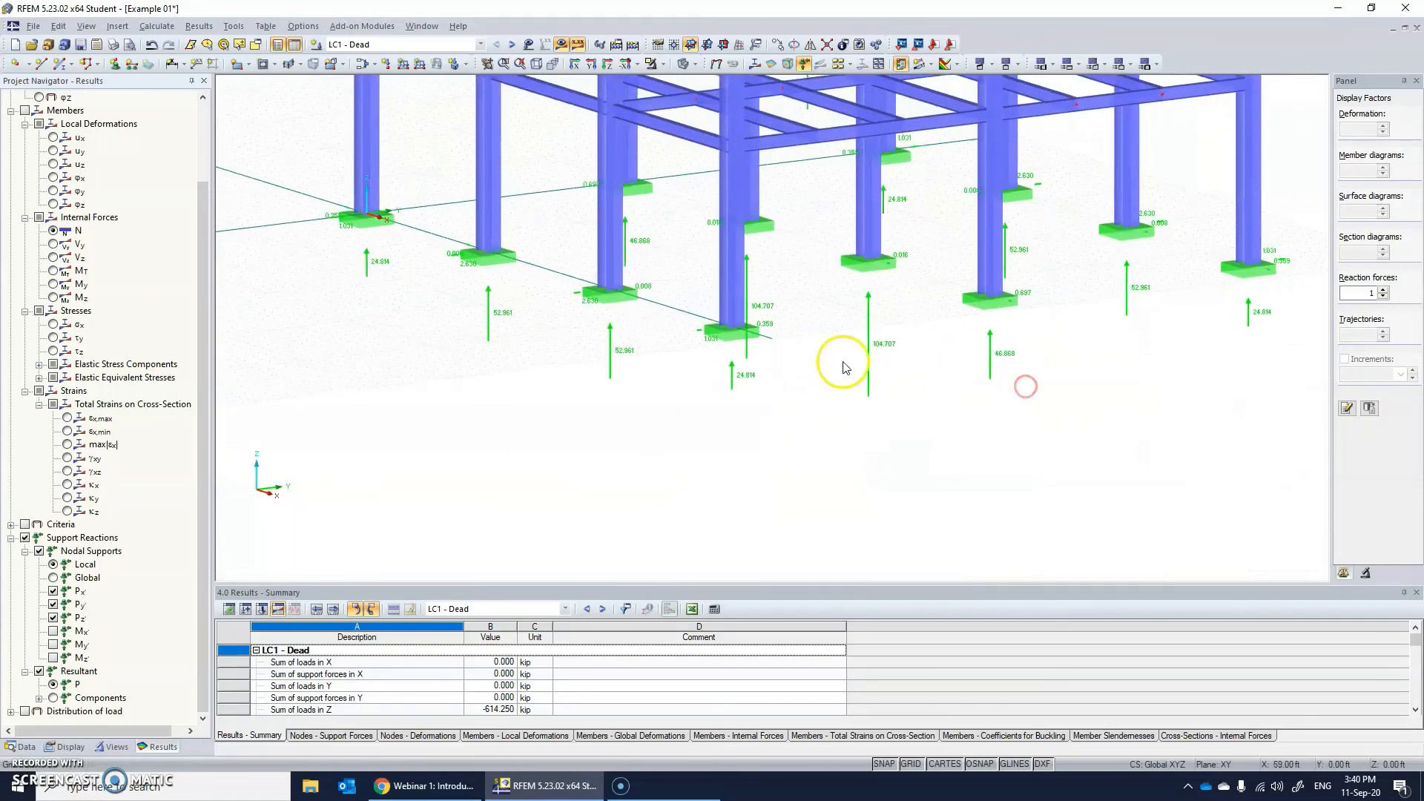
# Hide the resultant of the support reactions and inspect the local nodal support reactions of LC1 - Dead around the frame.
pyautogui.click(39, 671)
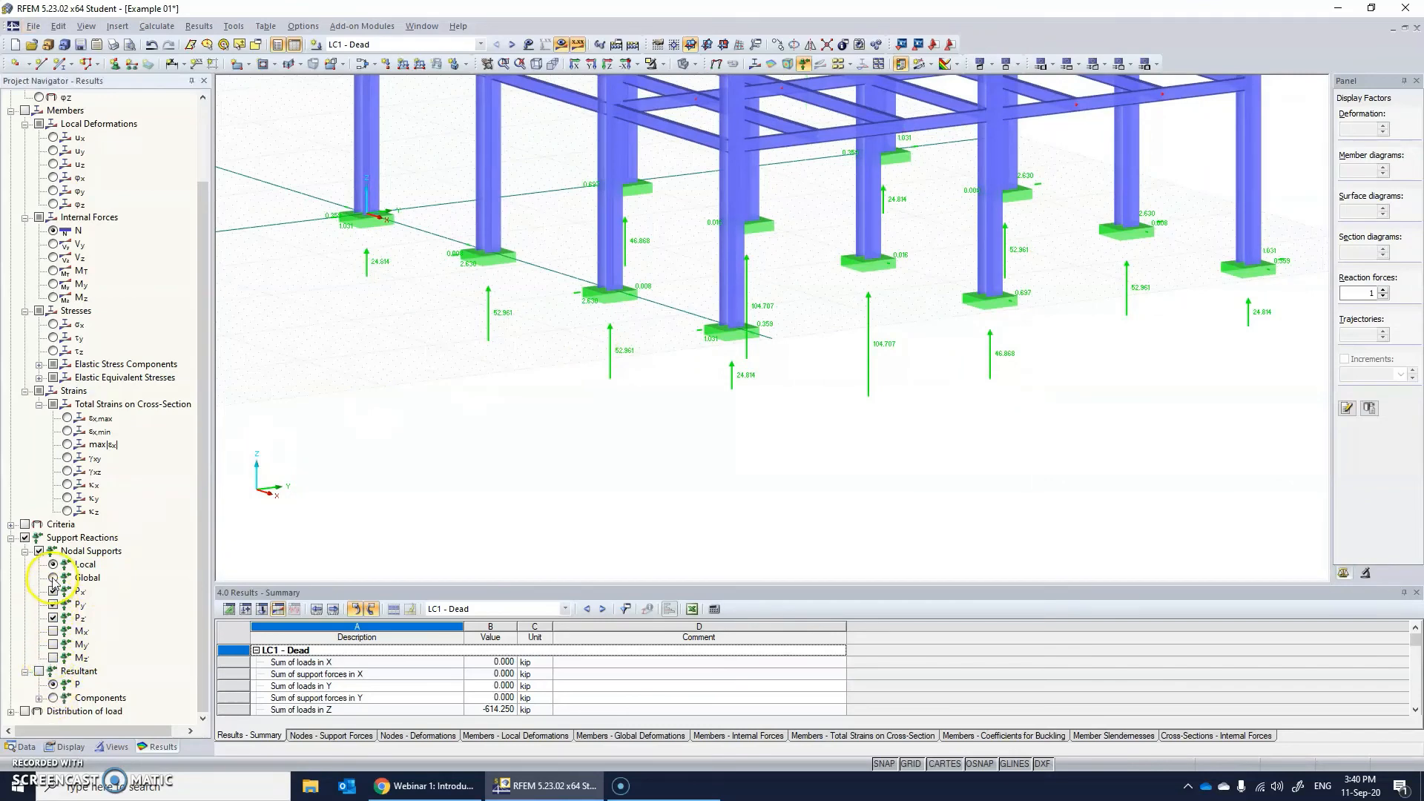
pyautogui.keyDown('ctrl'); pyautogui.moveTo(750, 359); pyautogui.dragTo(677, 390, button='middle'); pyautogui.keyUp('ctrl')
pyautogui.keyDown('ctrl'); pyautogui.moveTo(623, 321); pyautogui.dragTo(410, 364, button='middle'); pyautogui.keyUp('ctrl')
pyautogui.keyDown('ctrl'); pyautogui.moveTo(987, 257); pyautogui.dragTo(939, 130, button='middle'); pyautogui.keyUp('ctrl')
pyautogui.scroll(-2, 832, 154)
pyautogui.scroll(-4, 836, 161)
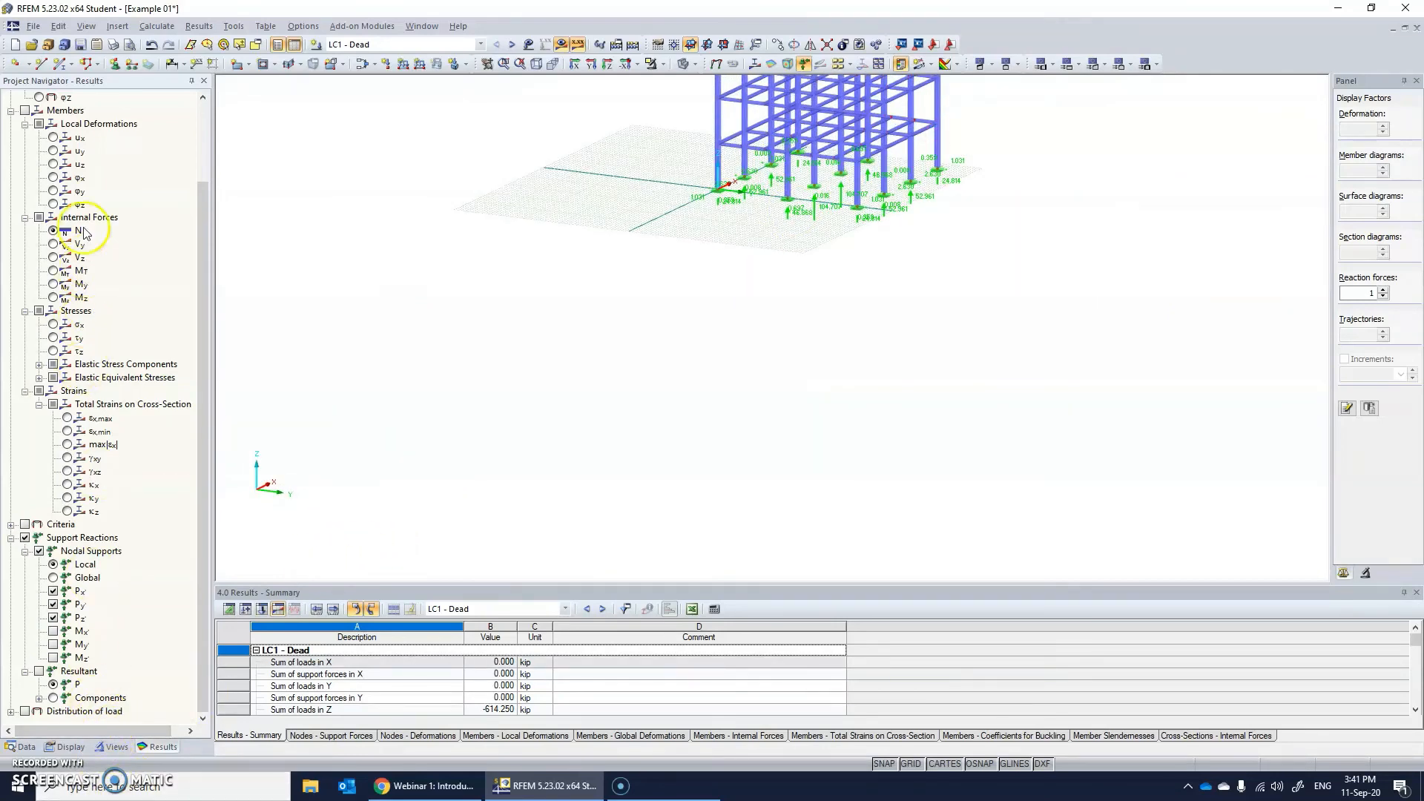
pyautogui.scroll(2, 86, 636)
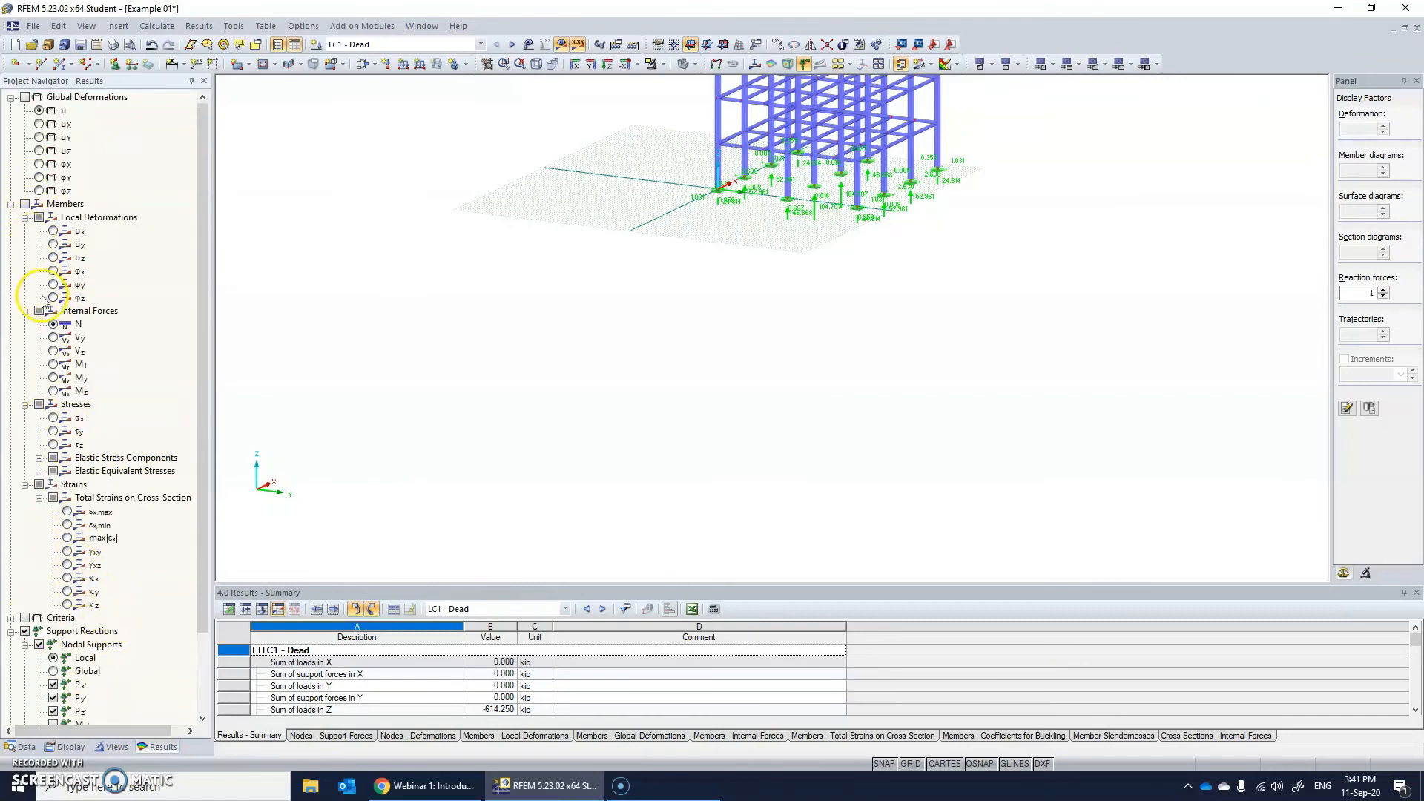
pyautogui.scroll(-2, 122, 529)
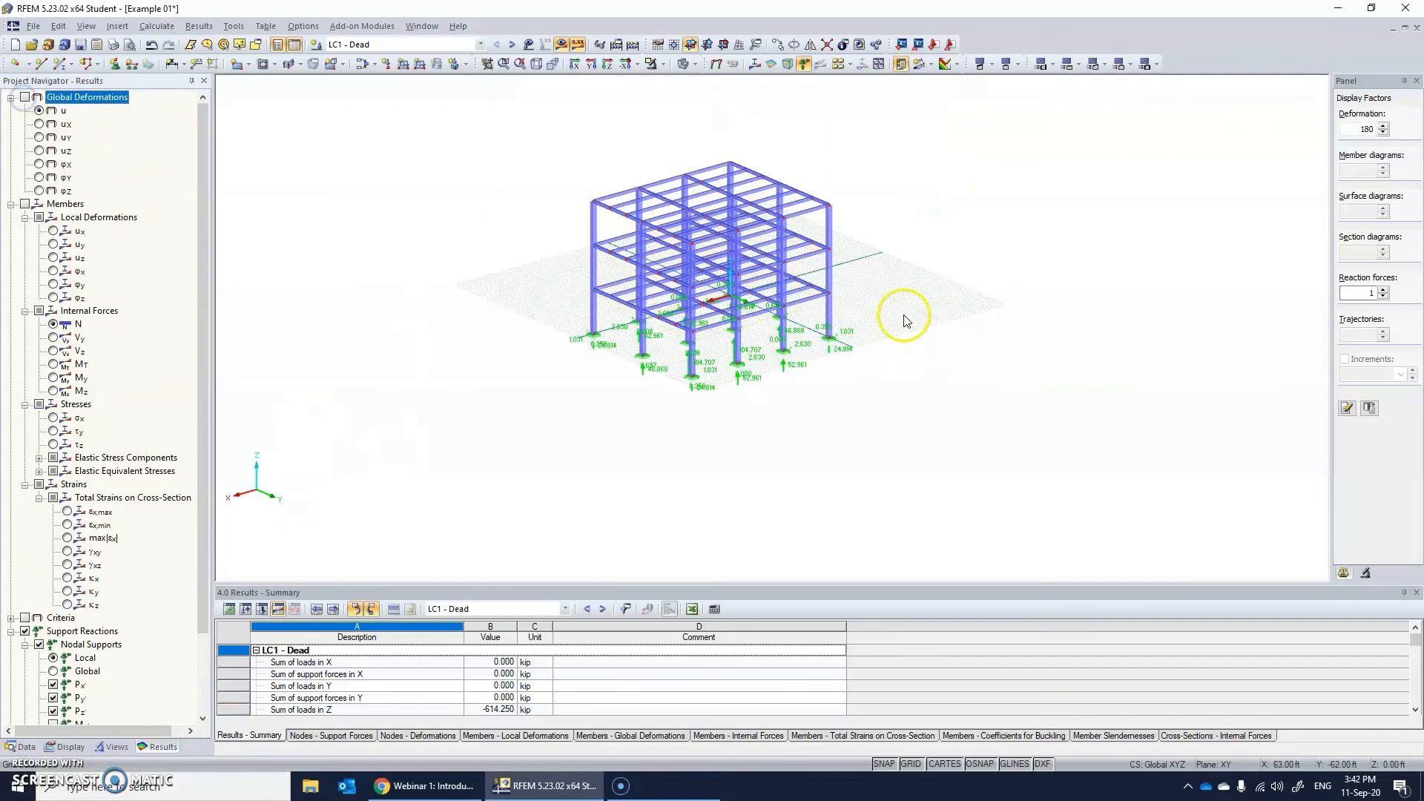
# Show the global deformations u for LC1 - Dead and view the deflected frame from the side.
pyautogui.keyDown('ctrl'); pyautogui.moveTo(906, 317); pyautogui.dragTo(724, 352, button='middle'); pyautogui.keyUp('ctrl')
pyautogui.scroll(6, 730, 279)
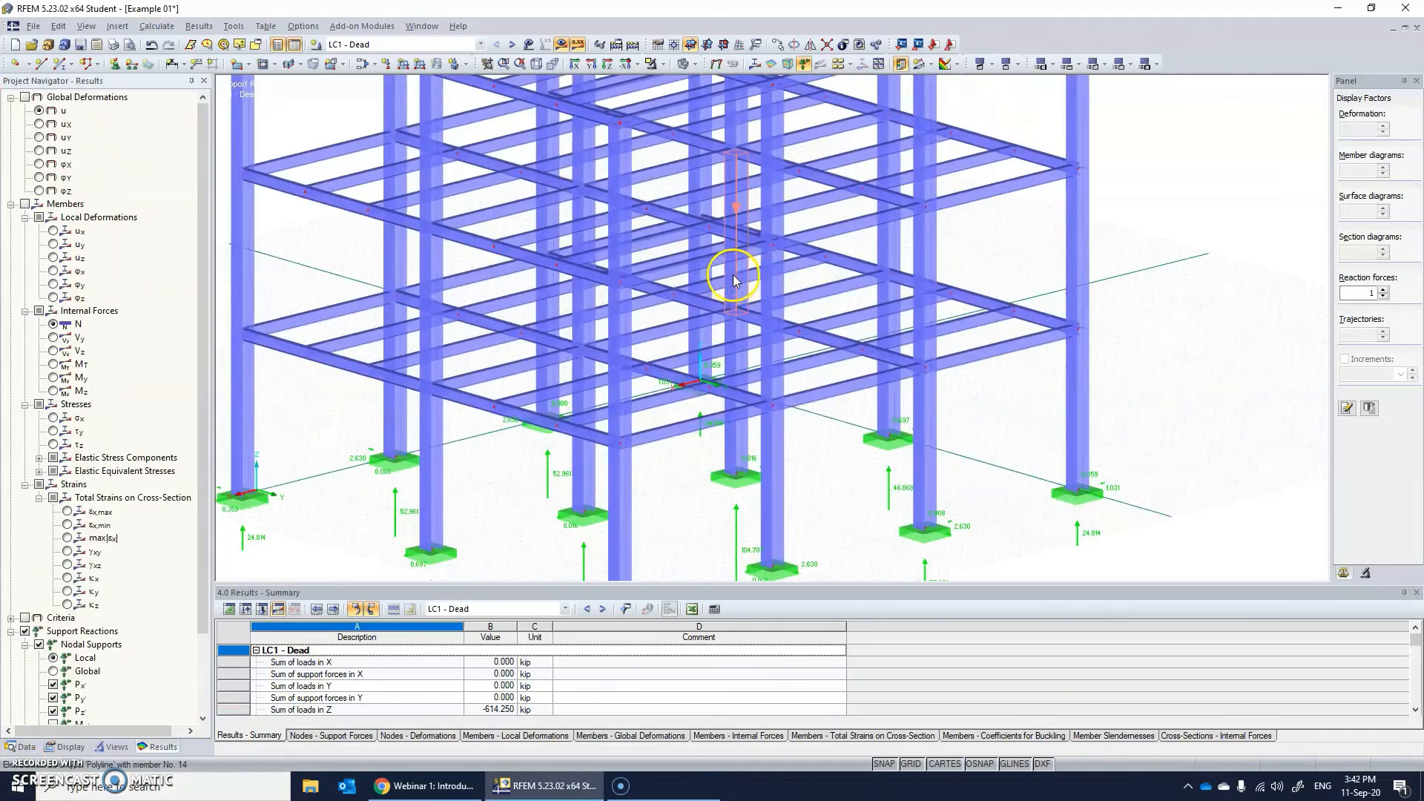
pyautogui.keyDown('ctrl'); pyautogui.moveTo(776, 283); pyautogui.dragTo(627, 293, button='middle'); pyautogui.keyUp('ctrl')
pyautogui.scroll(-5, 771, 324)
pyautogui.click(37, 105)
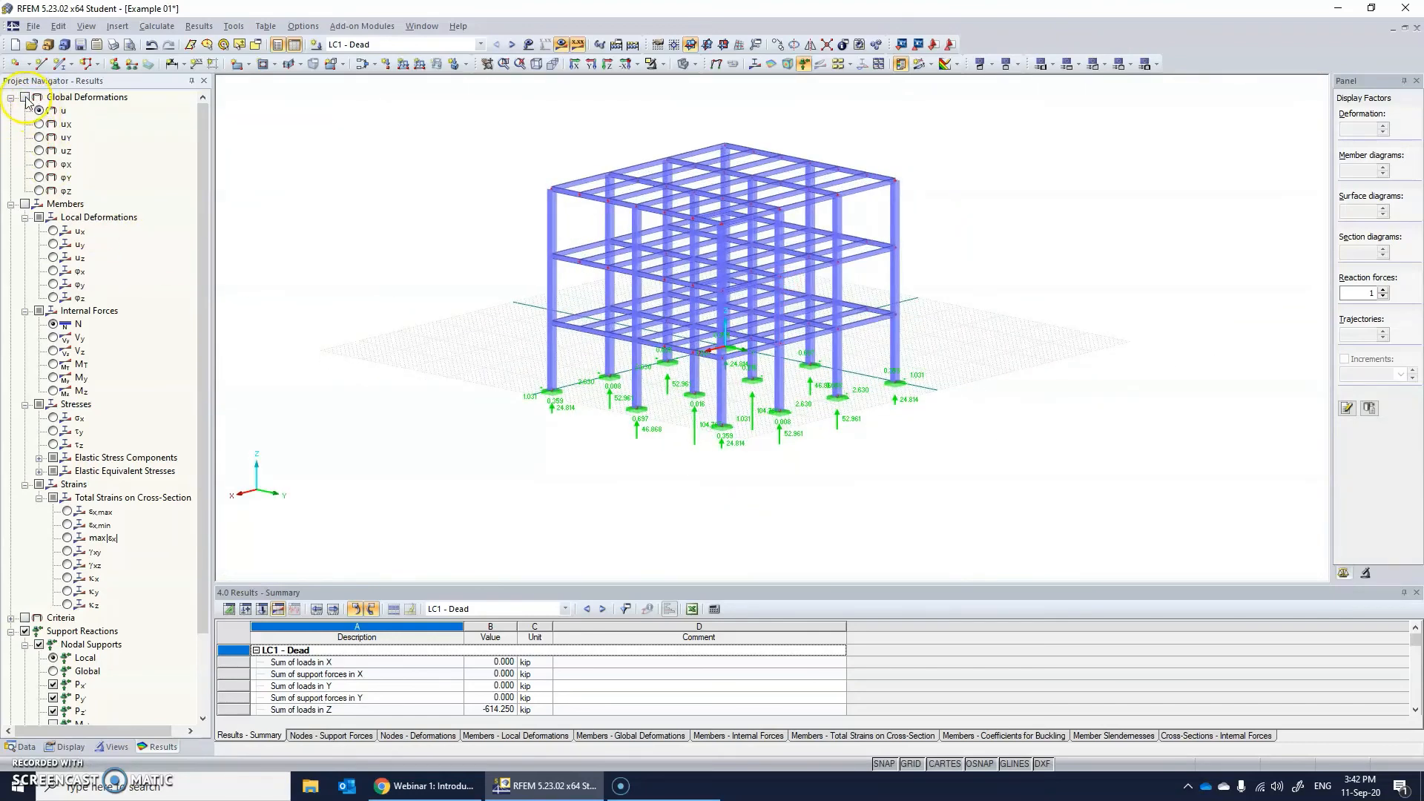
pyautogui.click(26, 98)
pyautogui.keyDown('ctrl'); pyautogui.moveTo(867, 269); pyautogui.dragTo(667, 260, button='middle'); pyautogui.keyUp('ctrl')
pyautogui.scroll(-2, 631, 190)
pyautogui.scroll(5, 631, 190)
# Try a deformation display factor of 50.
pyautogui.click(1357, 132)
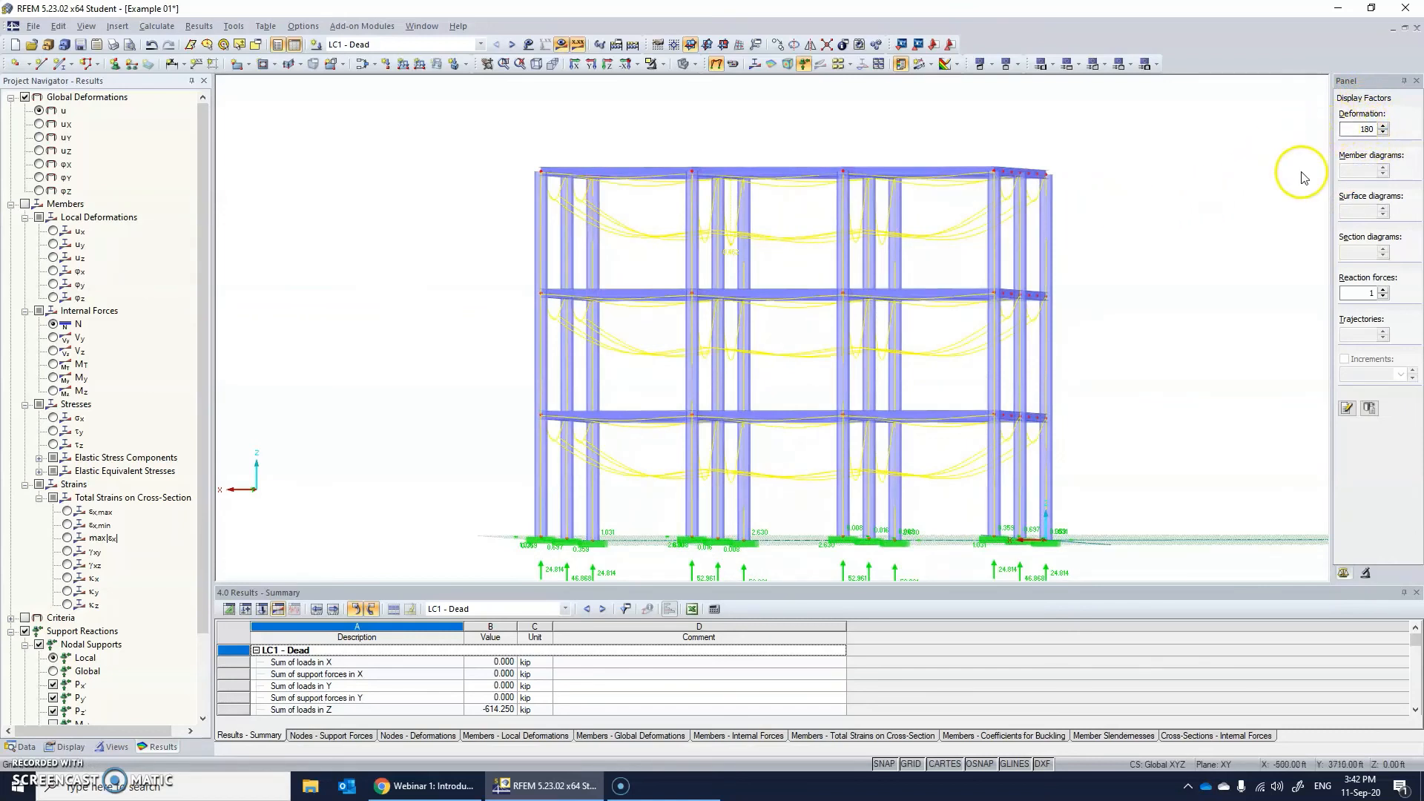
pyautogui.doubleClick(1363, 130)
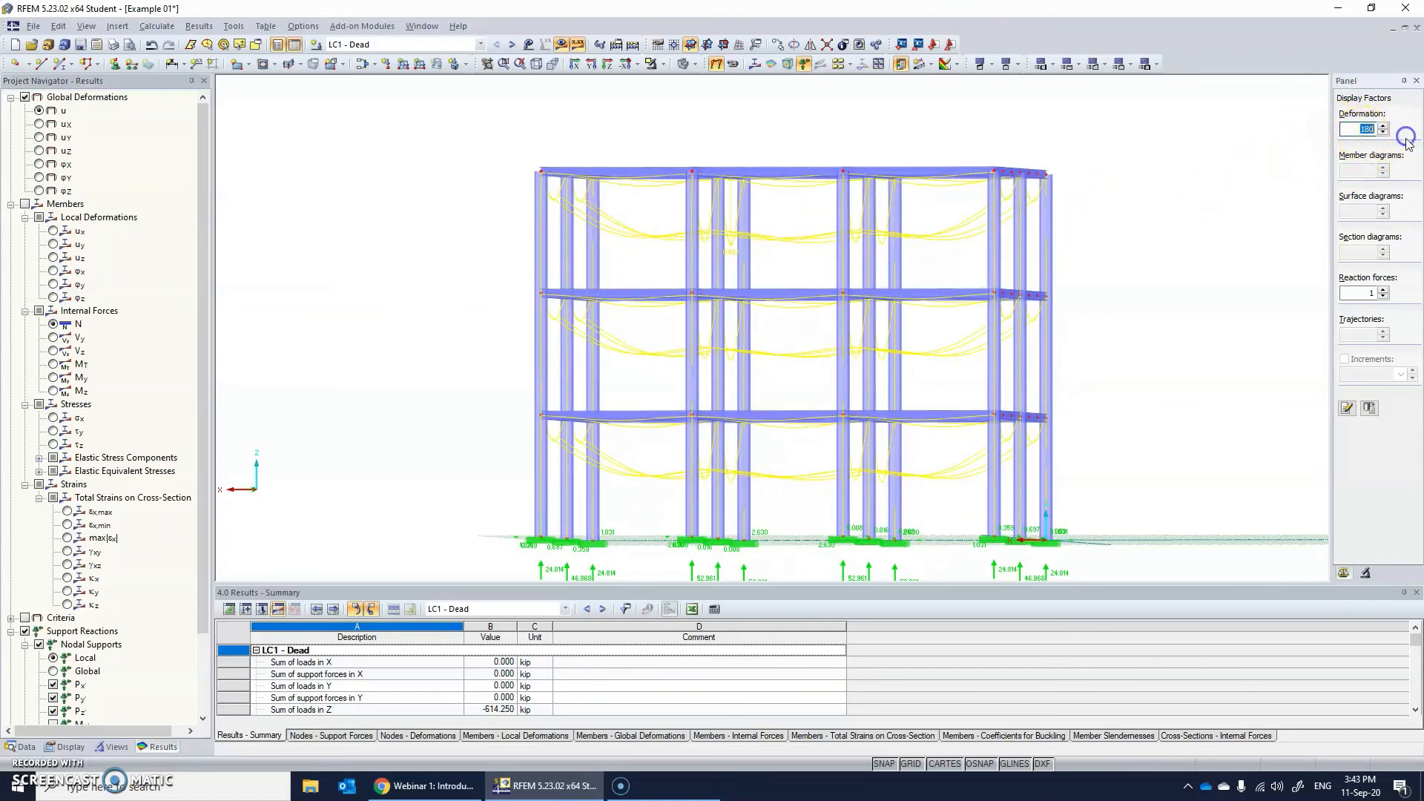
pyautogui.write('50')
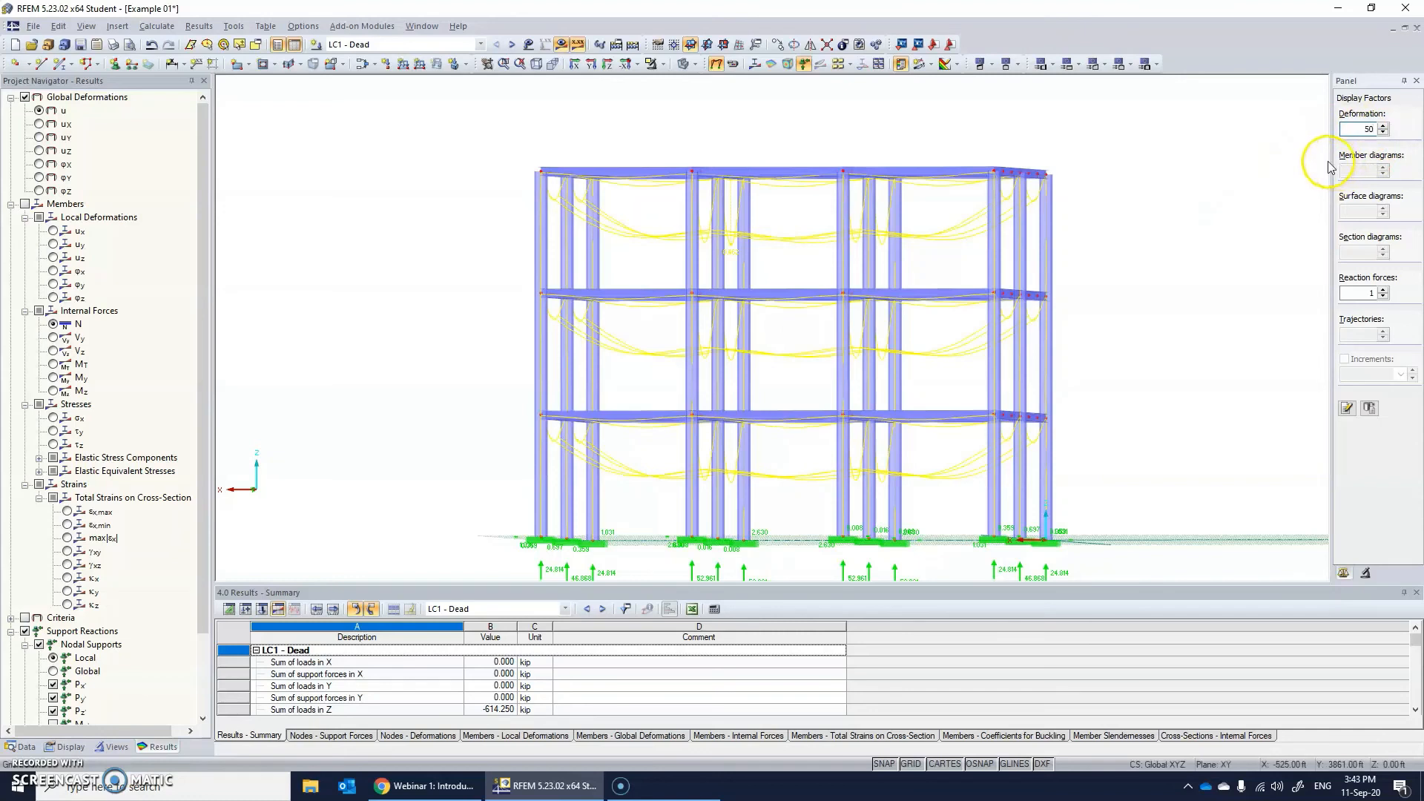
pyautogui.click(1390, 472)
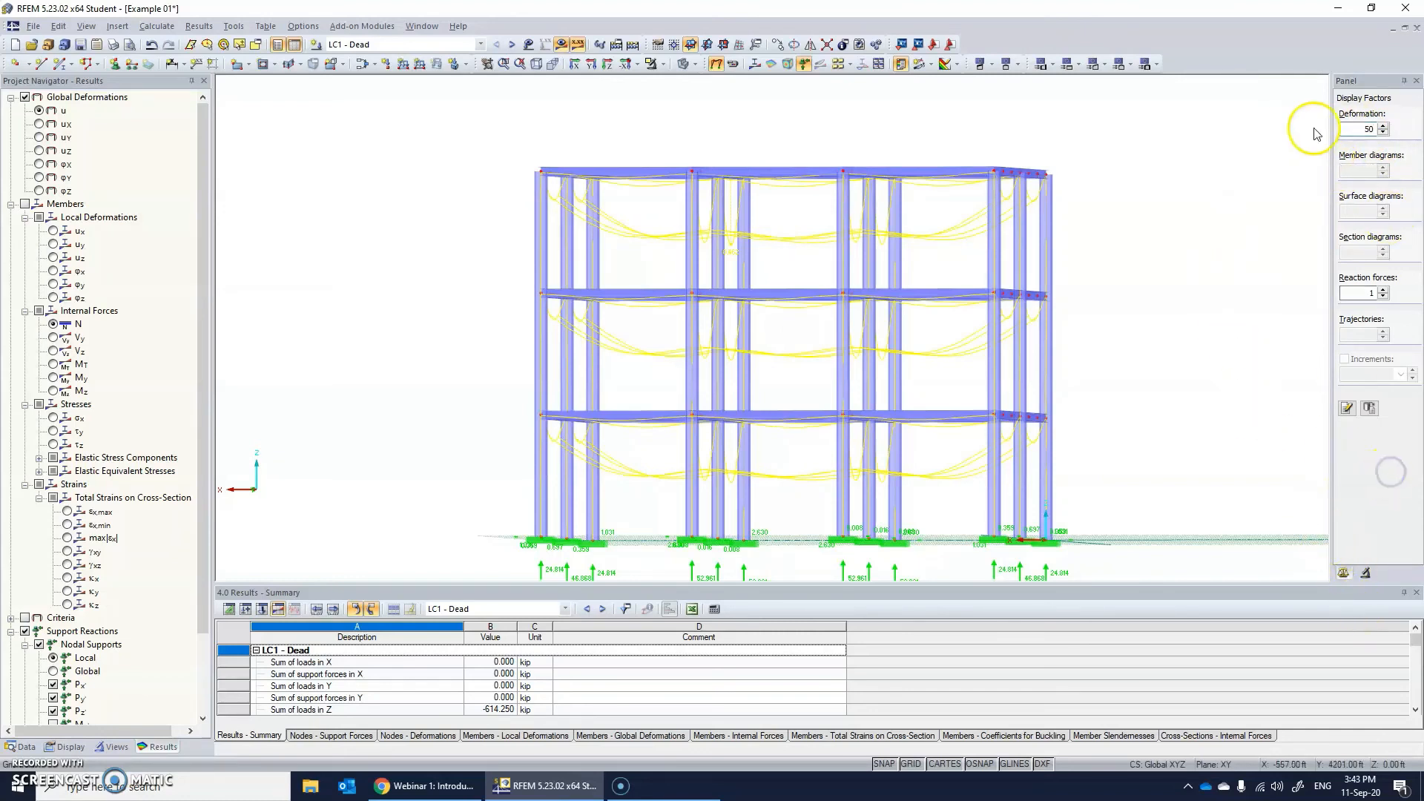
# Adjust the deformation display factor to 90.
pyautogui.click(1383, 132)
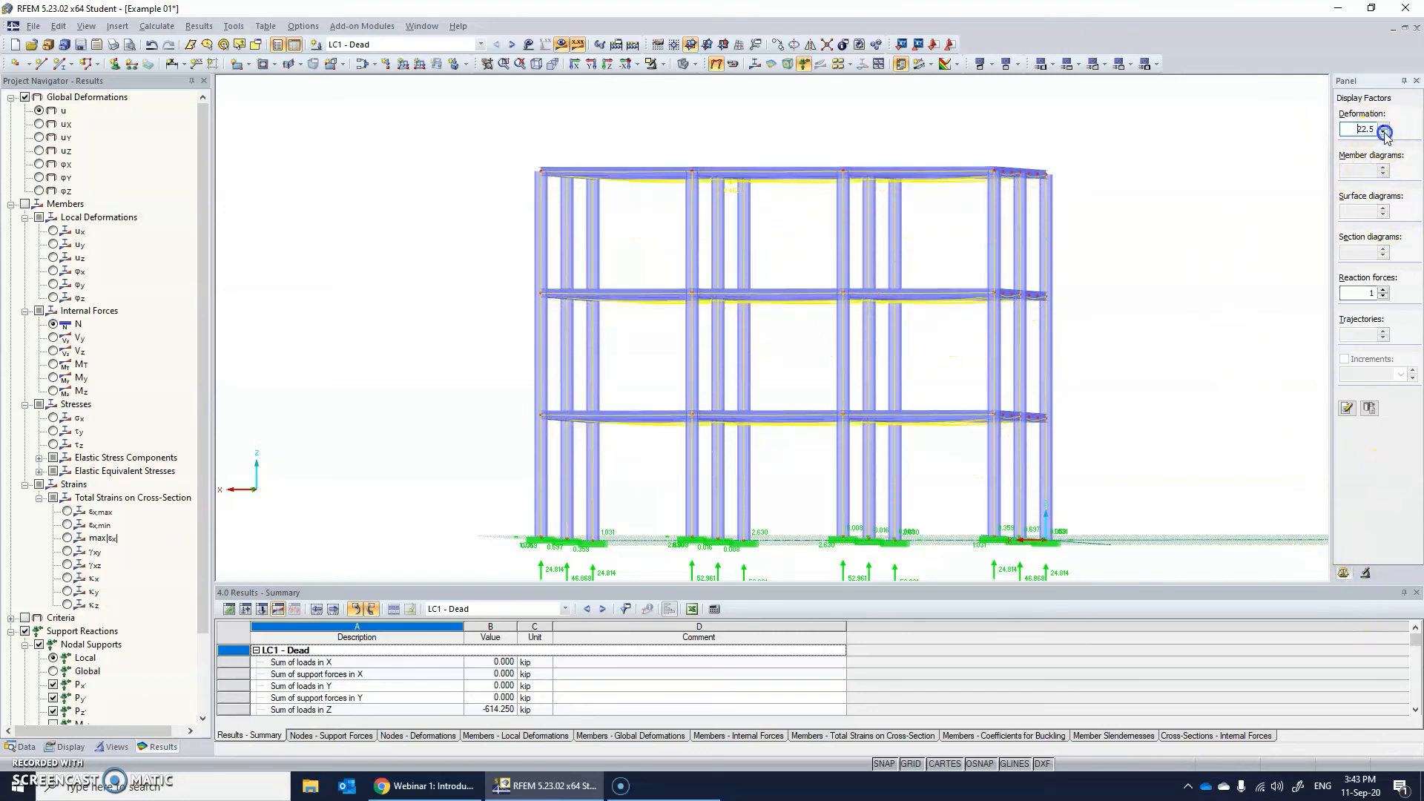
pyautogui.click(1383, 129)
pyautogui.click(1383, 130)
pyautogui.click(1384, 129)
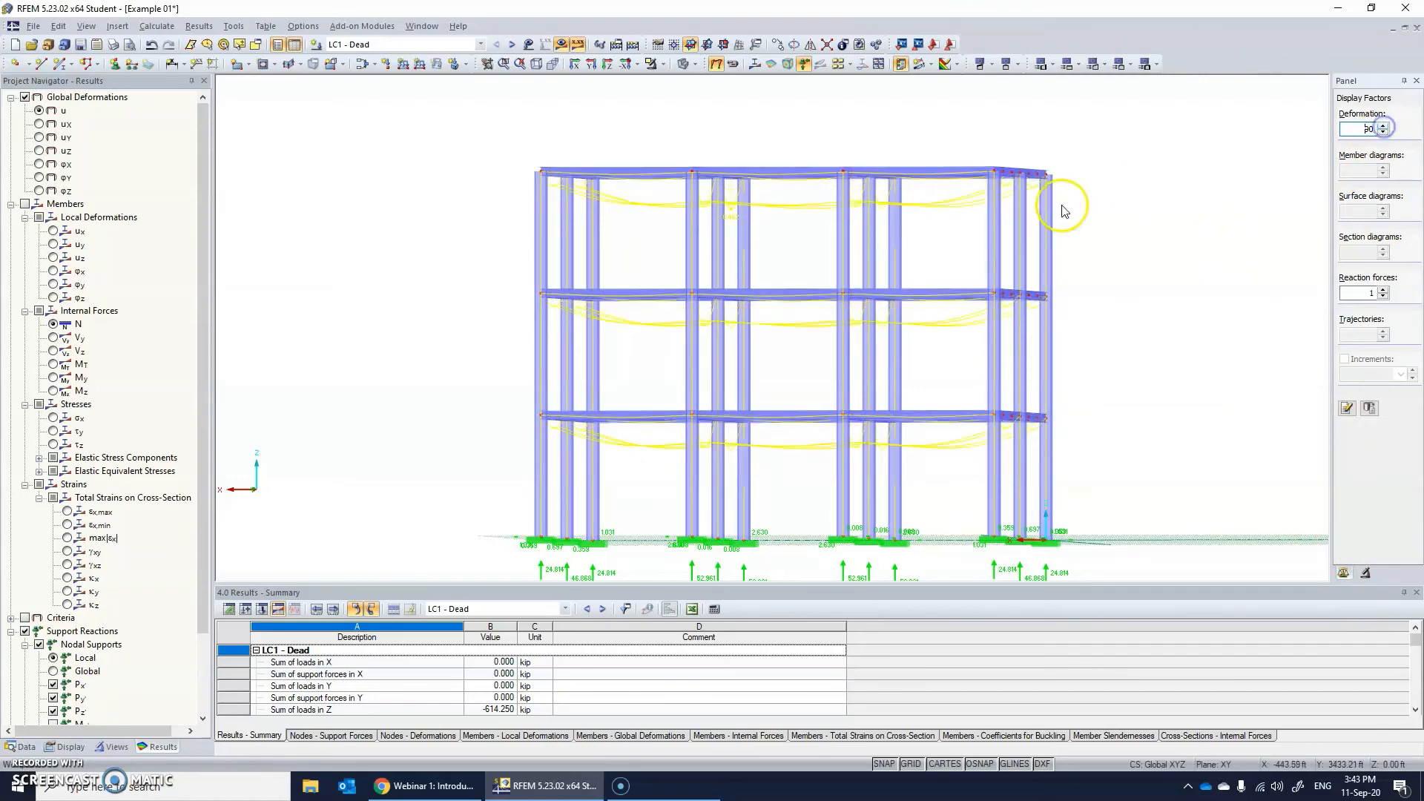
# Examine the deflected beams of the frame in 3D, focusing on the members of the lowest floor.
pyautogui.keyDown('ctrl'); pyautogui.moveTo(1062, 208); pyautogui.dragTo(976, 285, button='middle'); pyautogui.keyUp('ctrl')
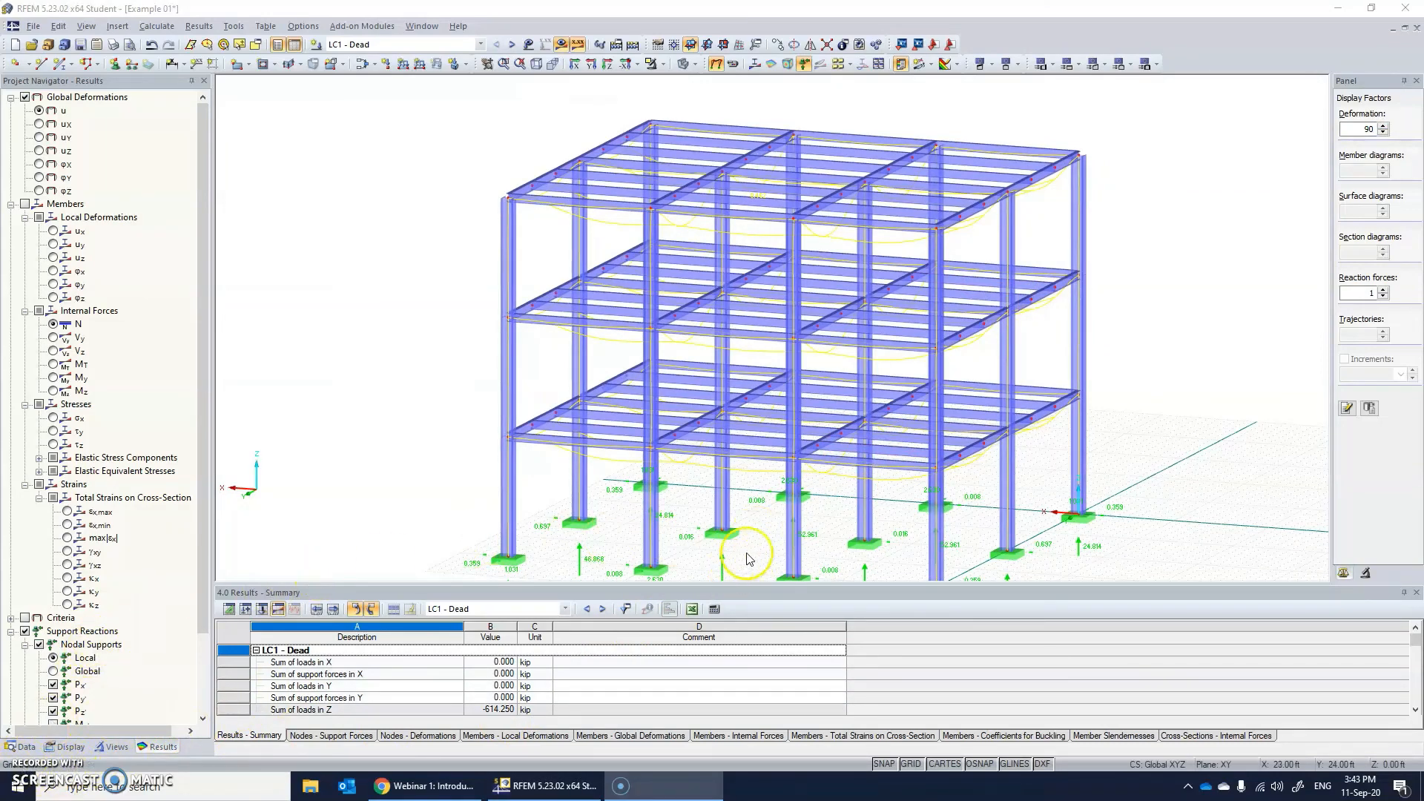
pyautogui.moveTo(1024, 455)
pyautogui.keyDown('ctrl'); pyautogui.mouseDown(button='middle')
pyautogui.moveTo(1183, 413)
pyautogui.moveTo(949, 437)
pyautogui.moveTo(1013, 450)
pyautogui.mouseUp(button='middle'); pyautogui.keyUp('ctrl')
pyautogui.keyDown('ctrl'); pyautogui.moveTo(492, 414); pyautogui.dragTo(592, 429, button='middle'); pyautogui.keyUp('ctrl')
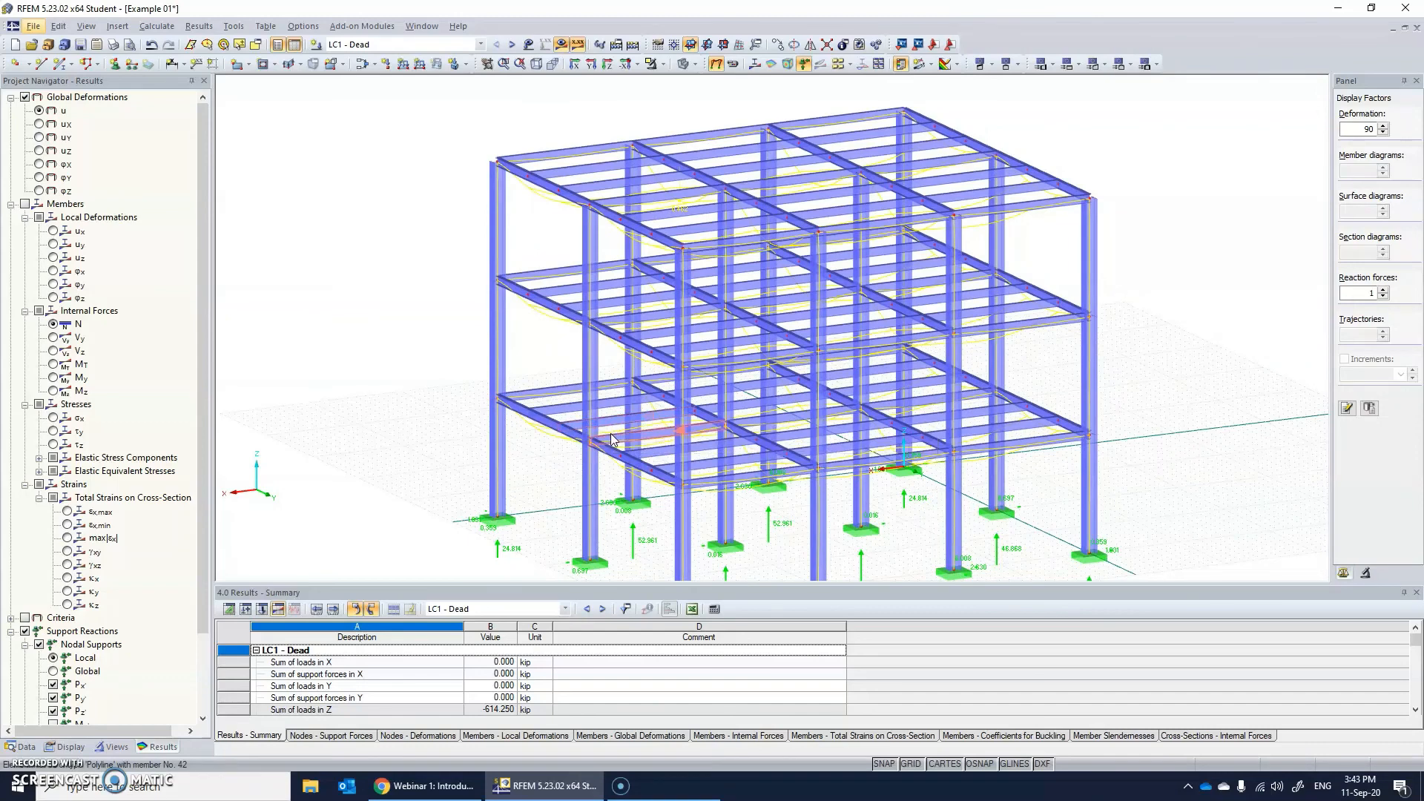
pyautogui.click(632, 467)
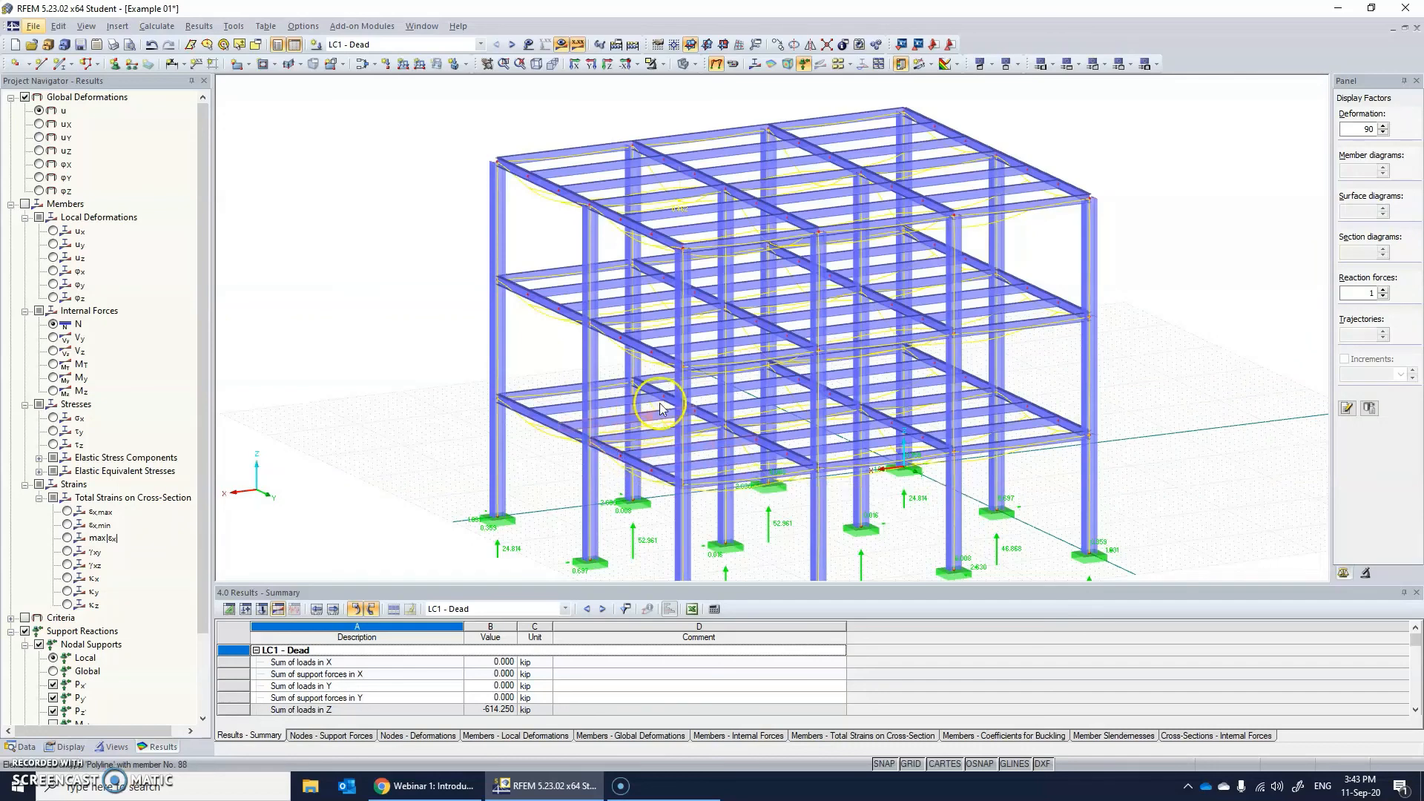
pyautogui.click(598, 429)
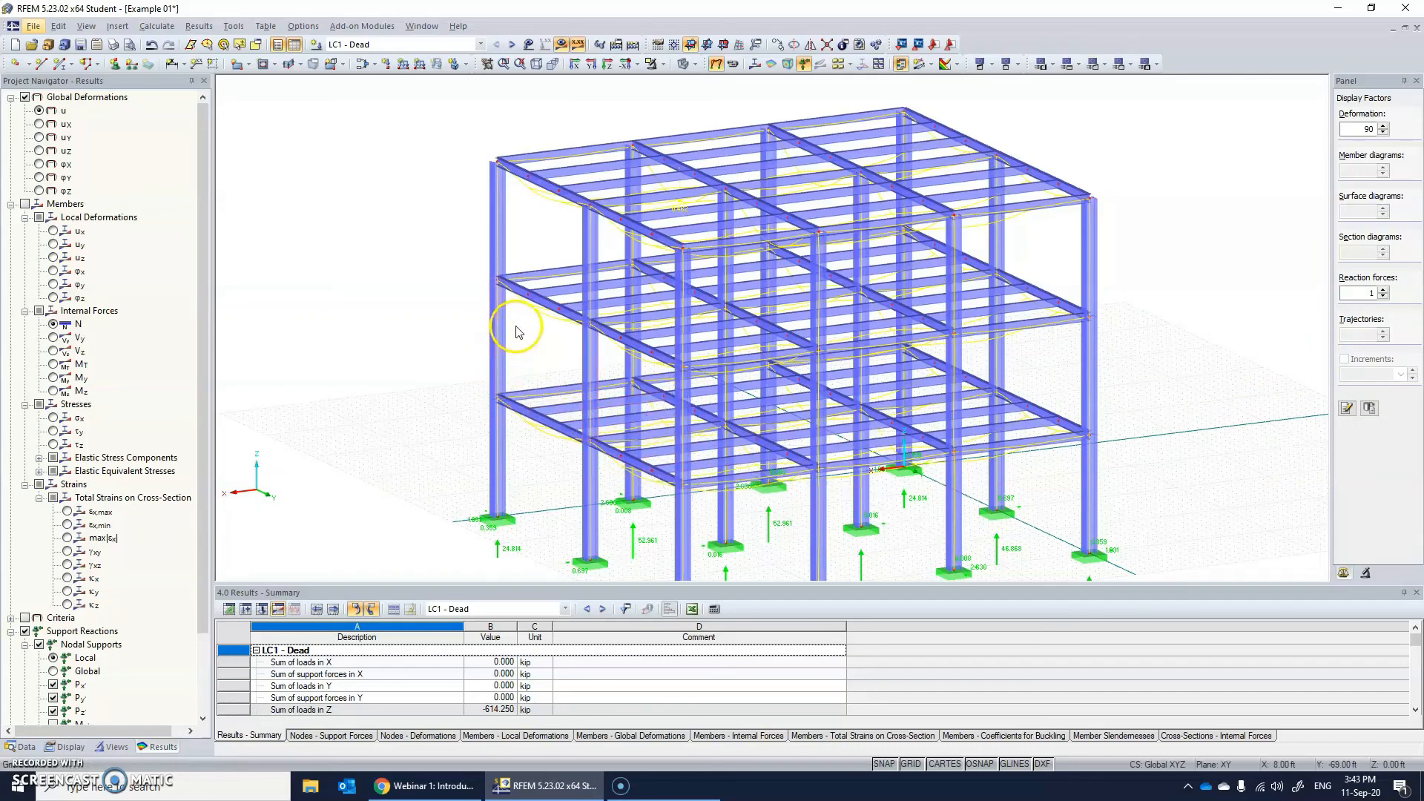